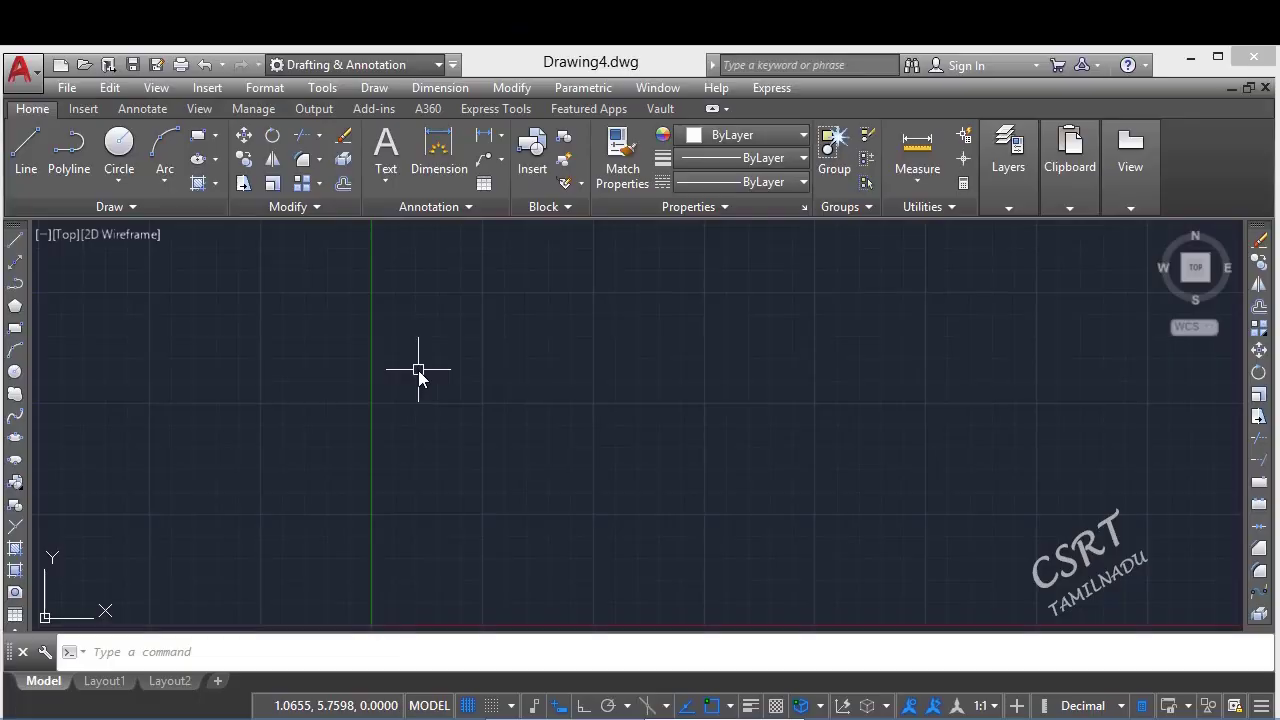
Draw a closed six-vertex polyline as the car body outline.
{"action": "left_click", "coordinate": [419, 371]}
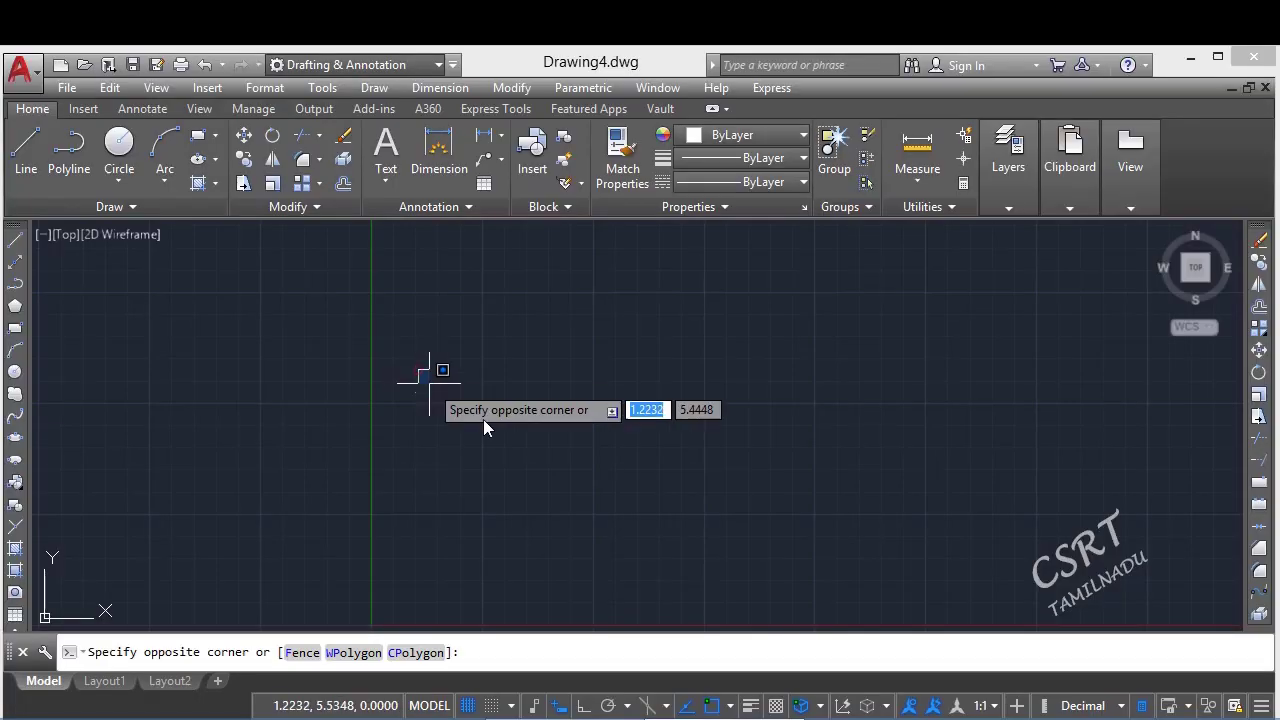
{"action": "left_click", "coordinate": [648, 484]}
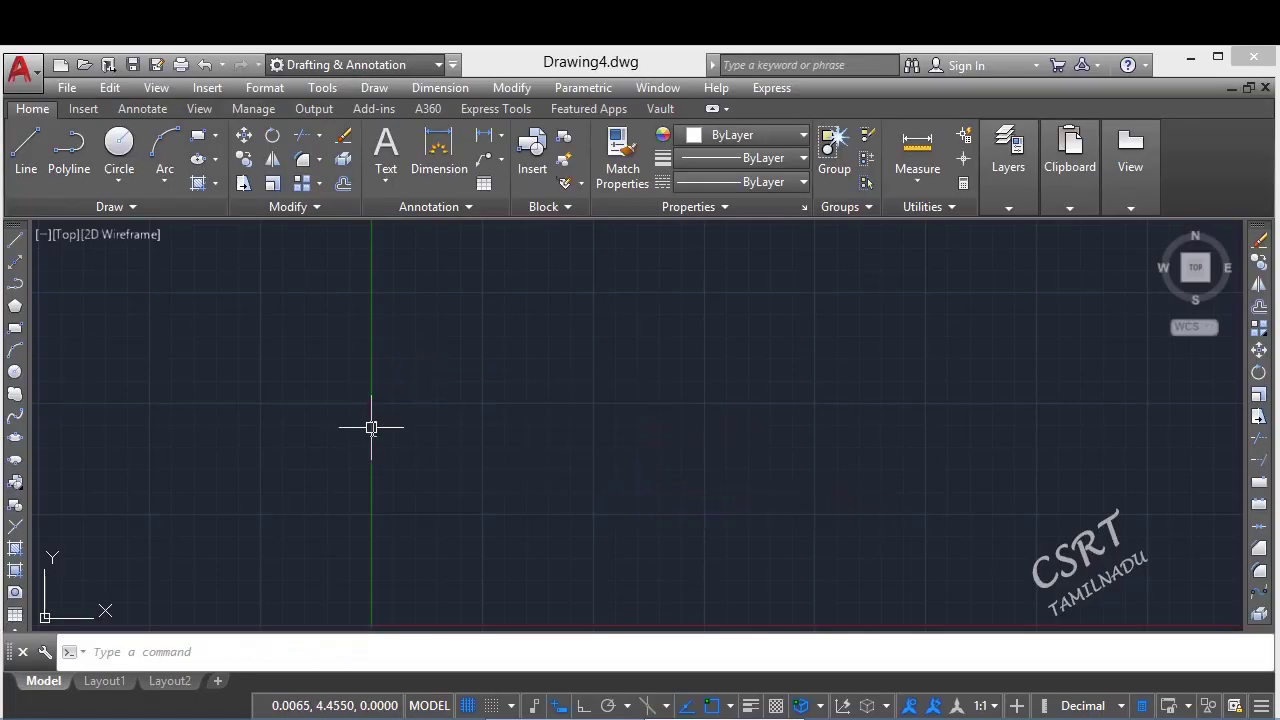
{"action": "left_click", "coordinate": [69, 150]}
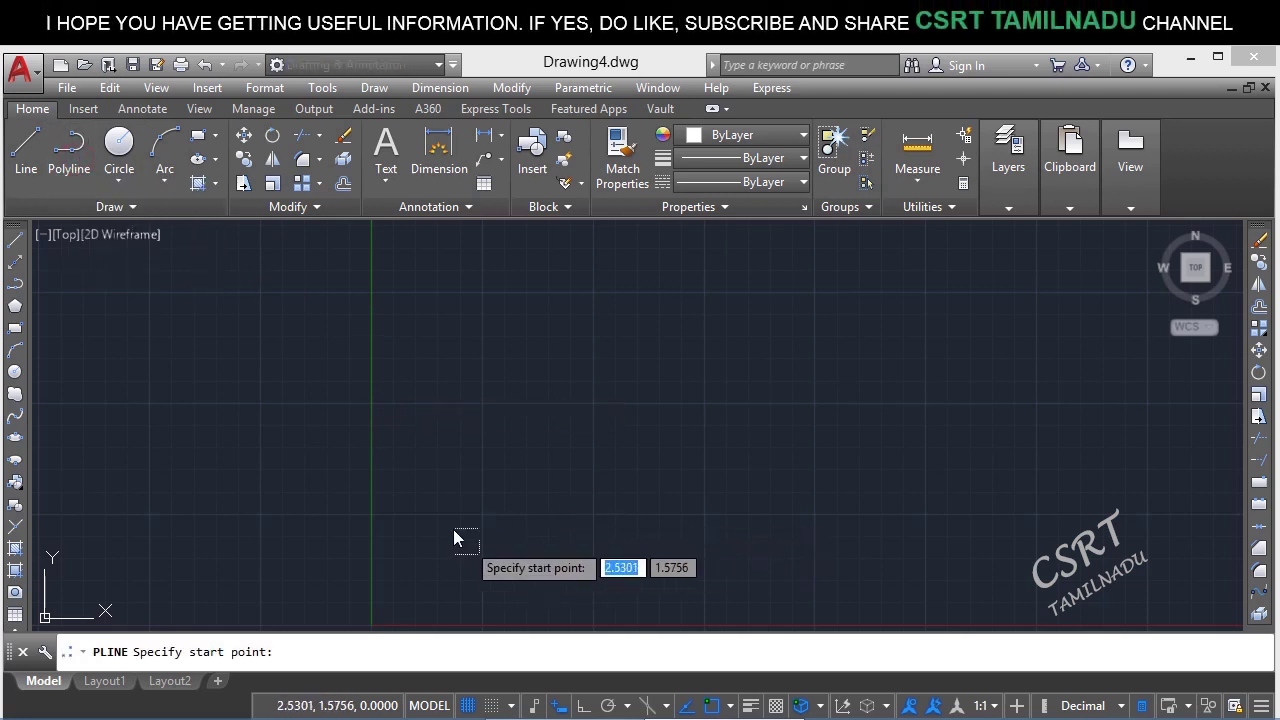
{"action": "left_click", "coordinate": [421, 509]}
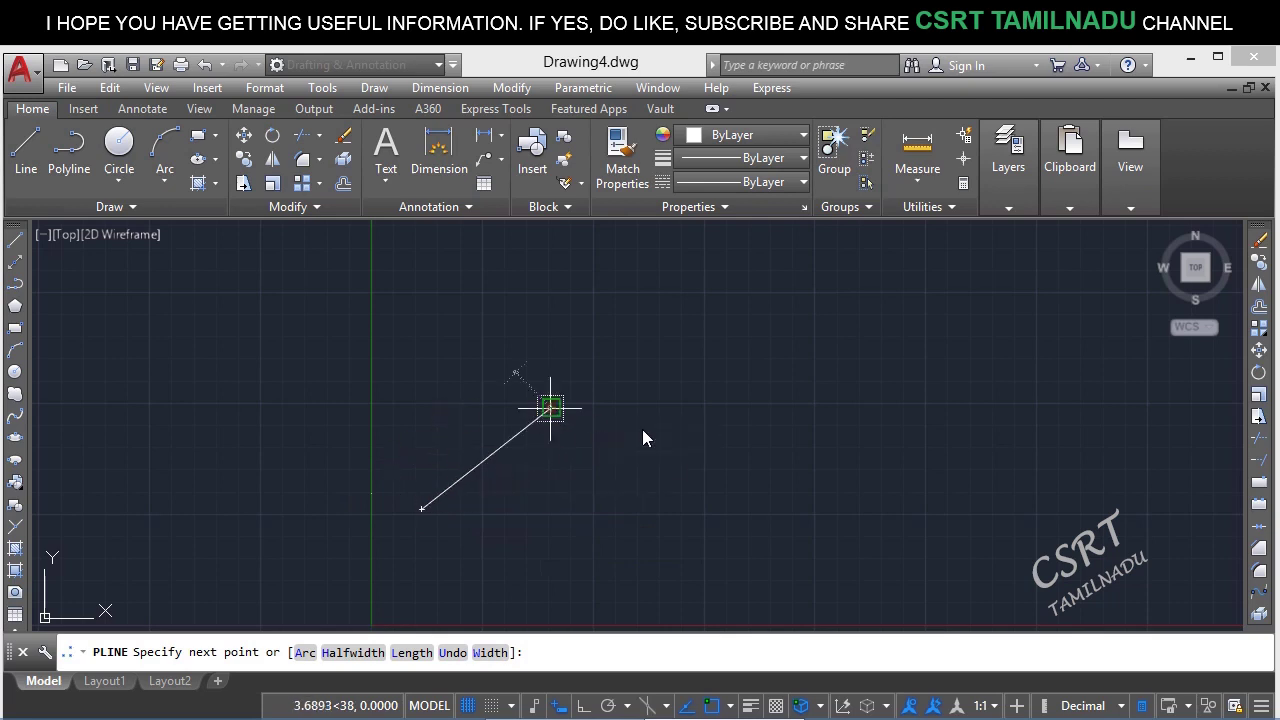
{"action": "left_click", "coordinate": [551, 408]}
{"action": "left_click", "coordinate": [820, 470]}
{"action": "left_click", "coordinate": [977, 379]}
{"action": "left_click", "coordinate": [1028, 541]}
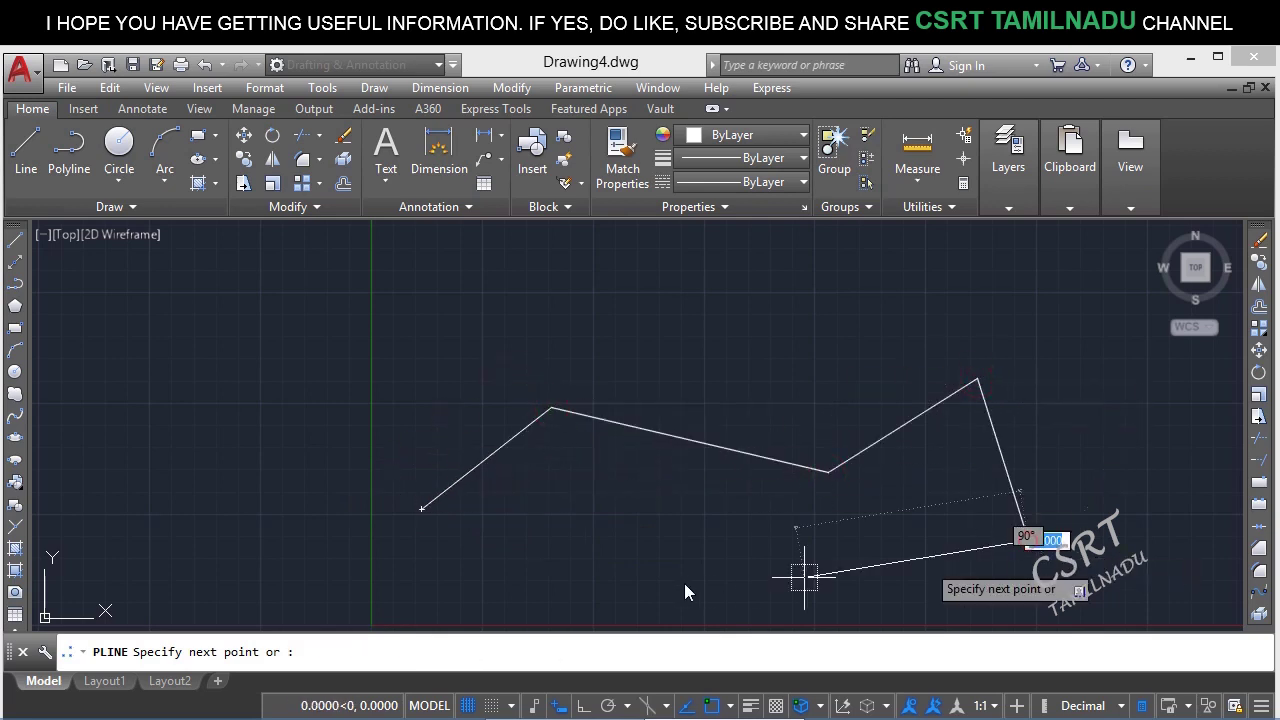
{"action": "left_click", "coordinate": [686, 564]}
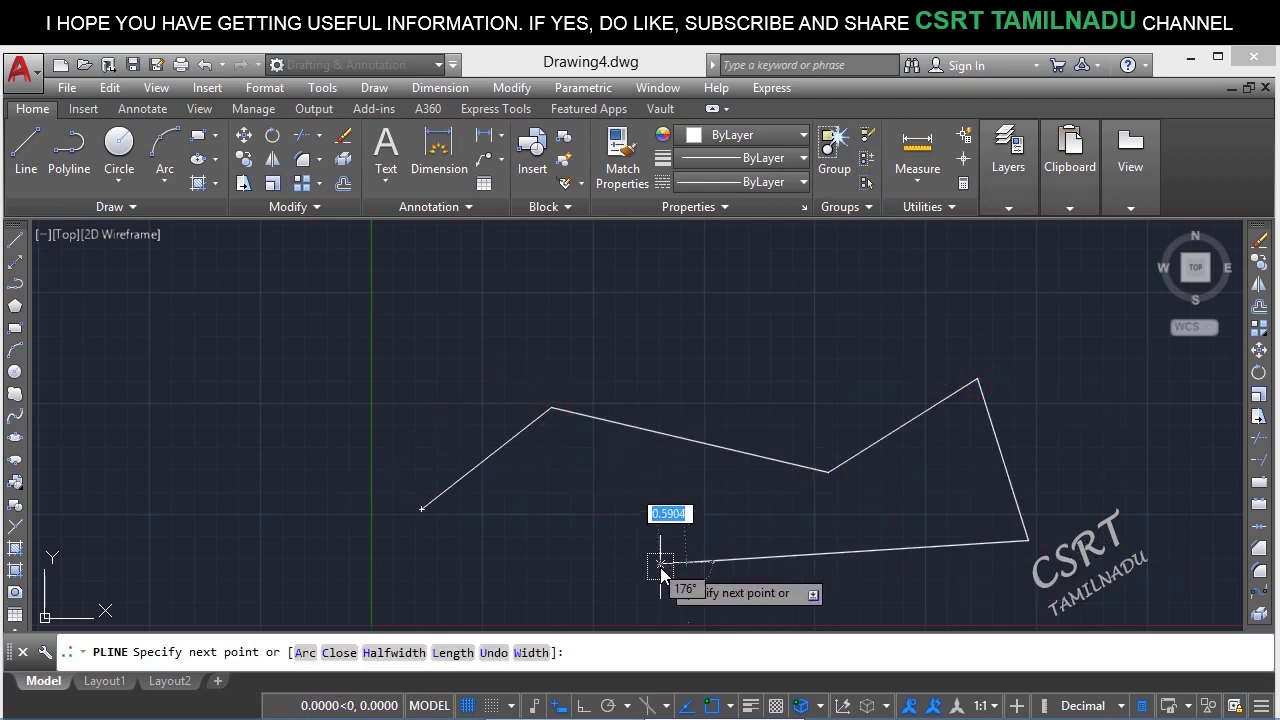
{"action": "type", "text": "c"}
{"action": "key", "text": "Return"}
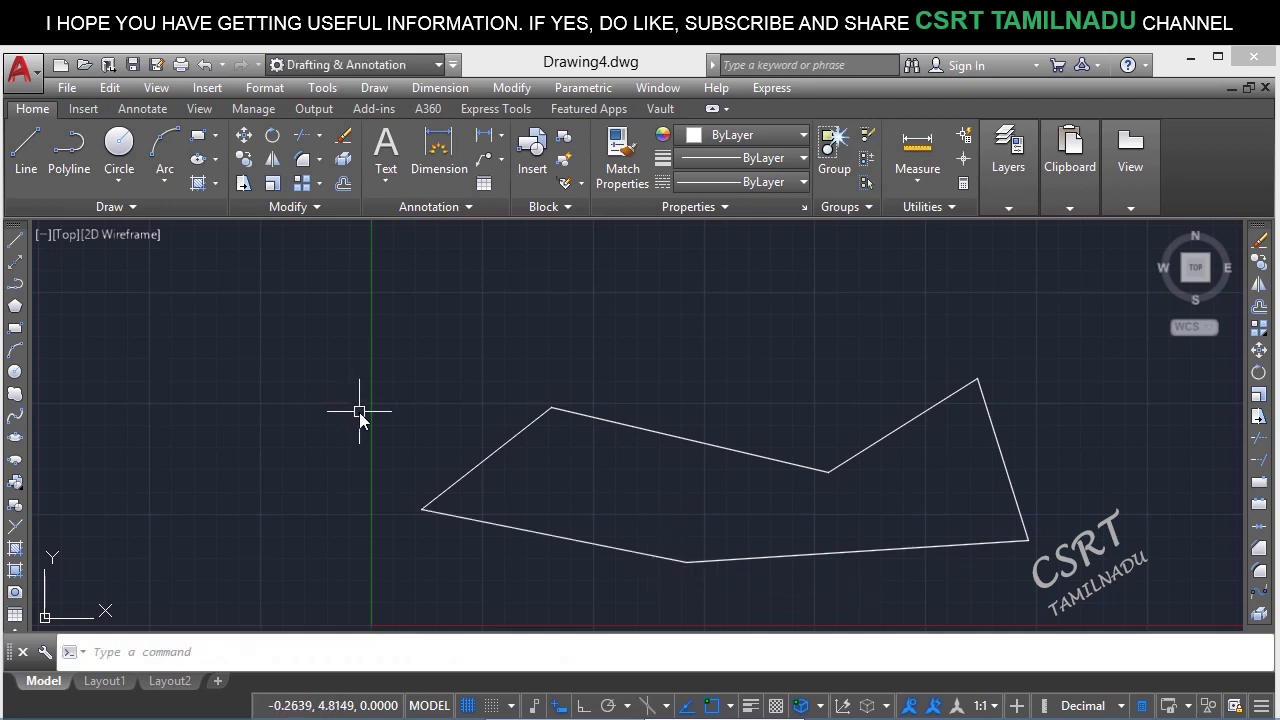
Add a separate near-vertical polyline crossing the outline's left end.
{"action": "type", "text": "p"}
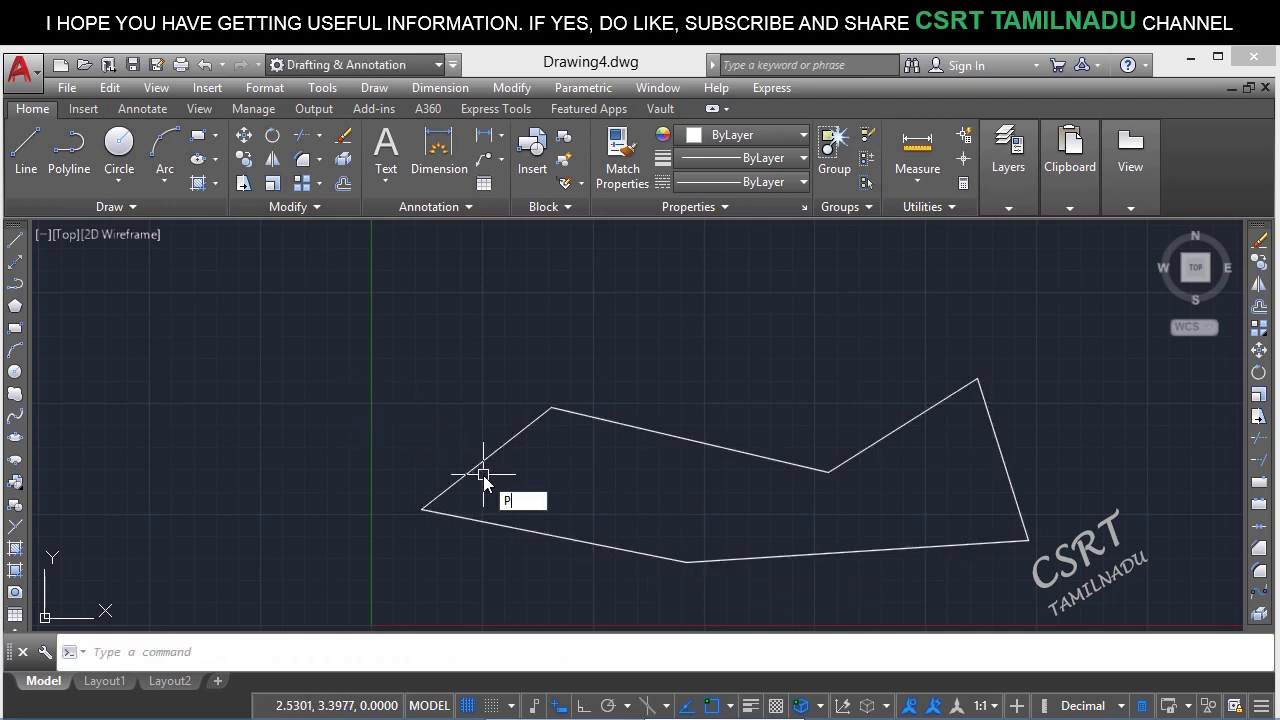
{"action": "key", "text": "Return"}
{"action": "left_click", "coordinate": [436, 552]}
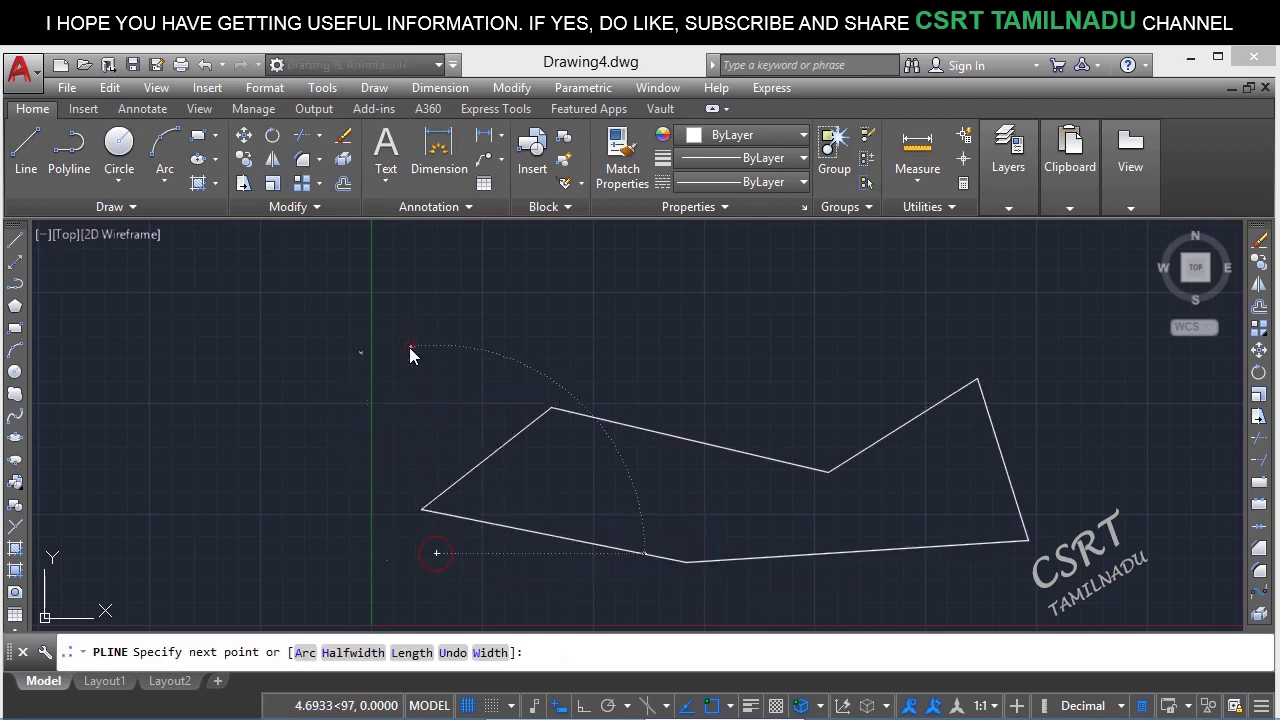
{"action": "left_click", "coordinate": [410, 350]}
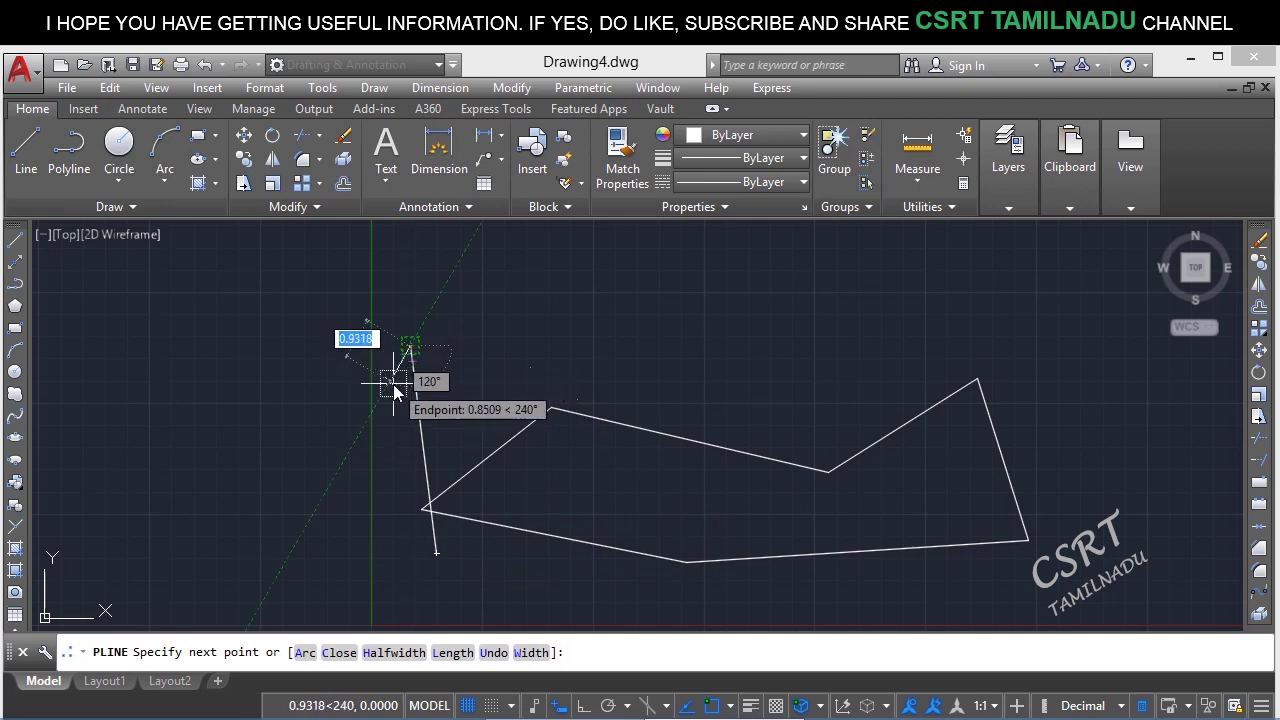
{"action": "key", "text": "Return"}
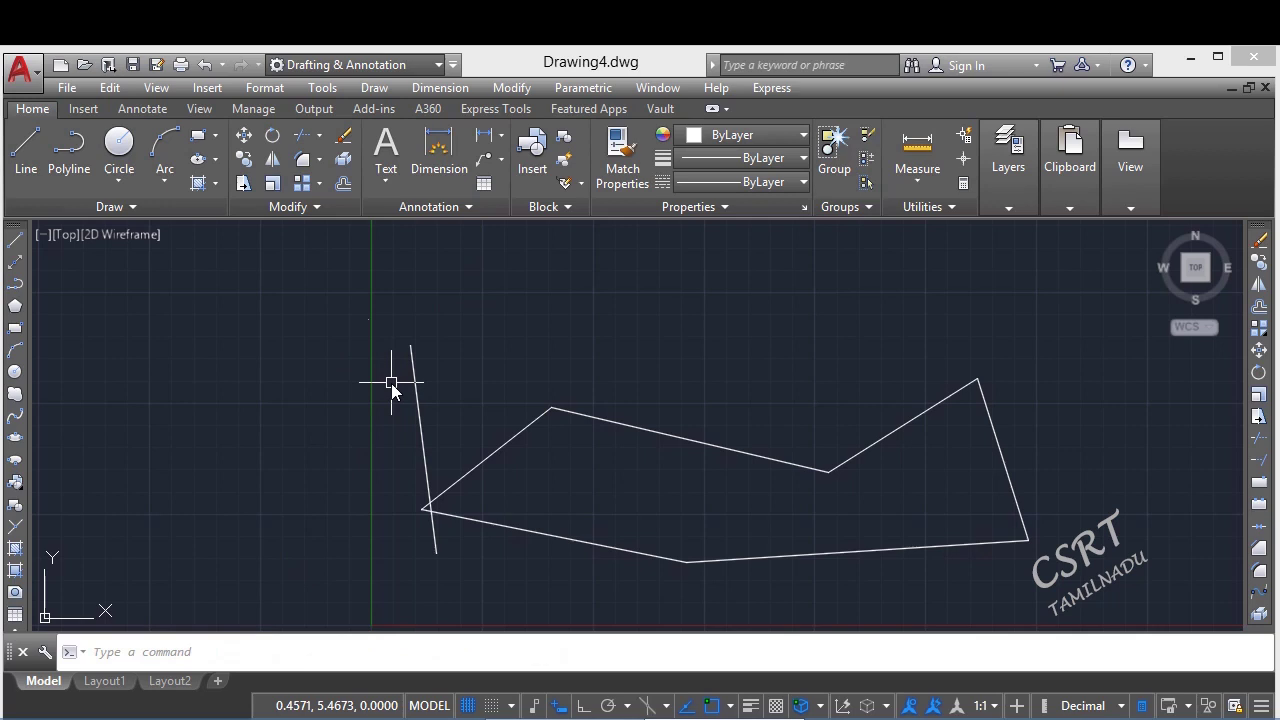
Draw a two-segment roof line above the body's left end.
{"action": "type", "text": "L"}
{"action": "key", "text": "Return"}
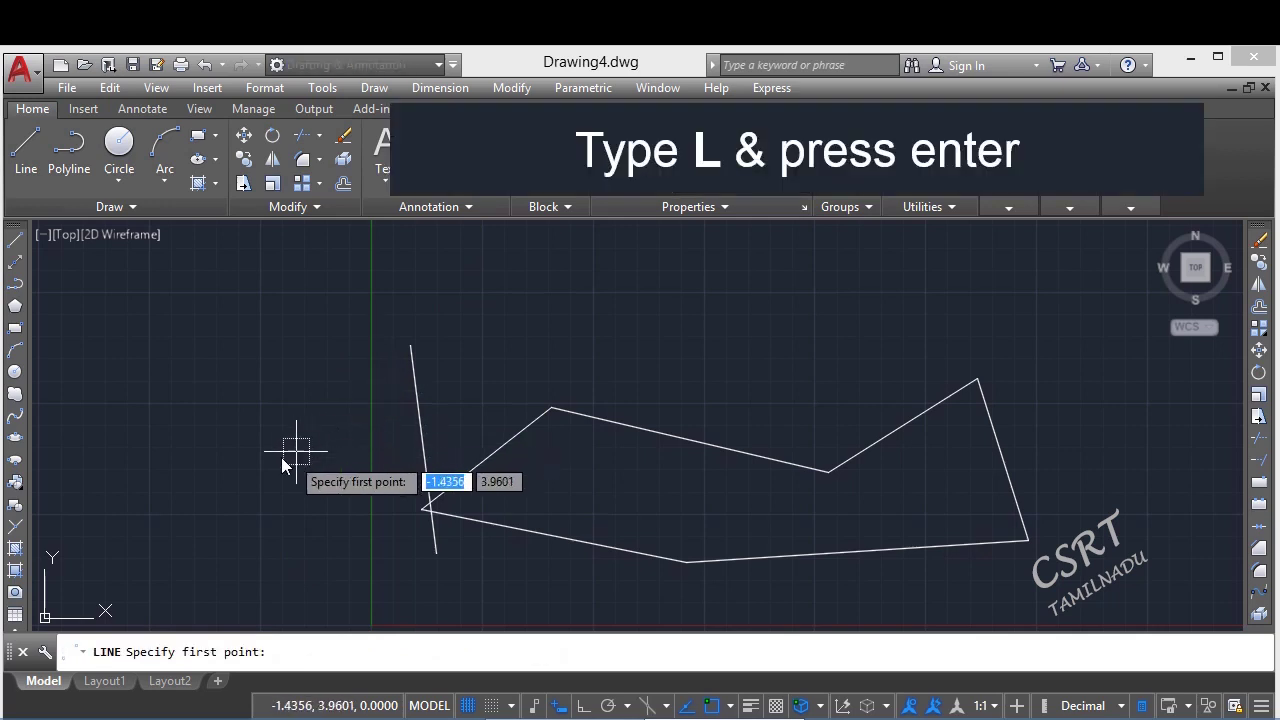
{"action": "left_click", "coordinate": [268, 459]}
{"action": "left_click", "coordinate": [392, 333]}
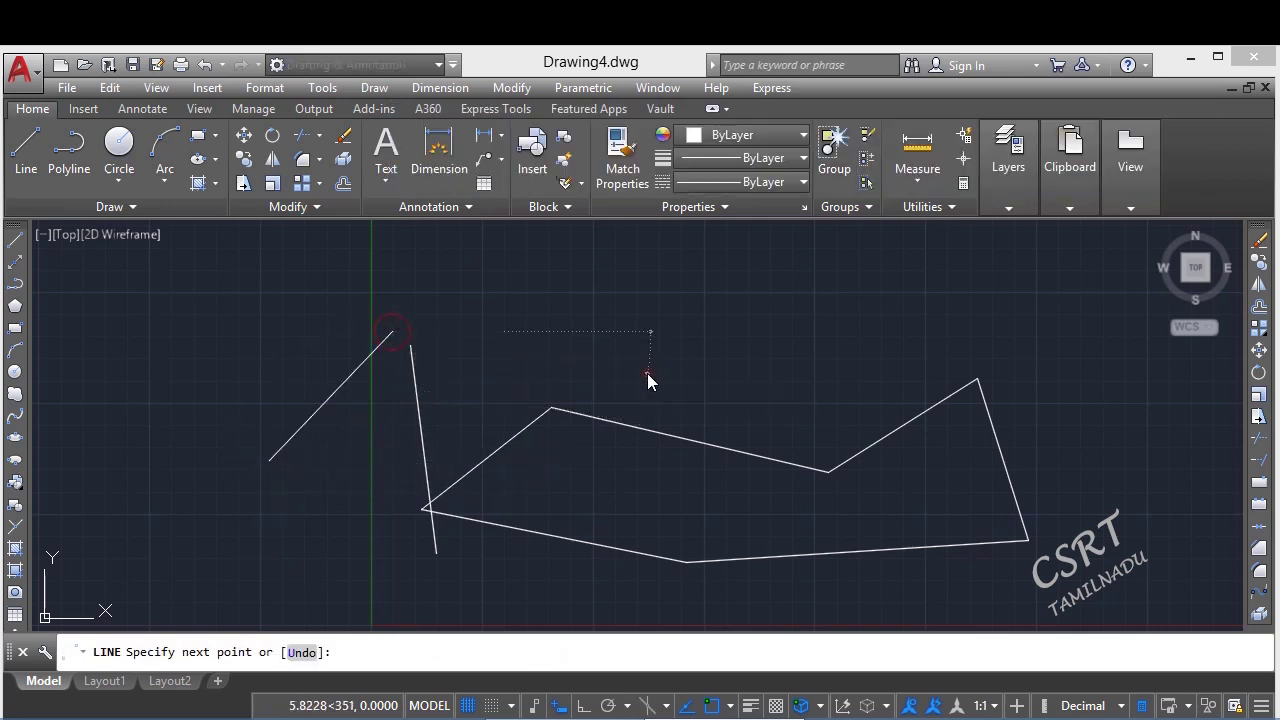
{"action": "left_click", "coordinate": [645, 373]}
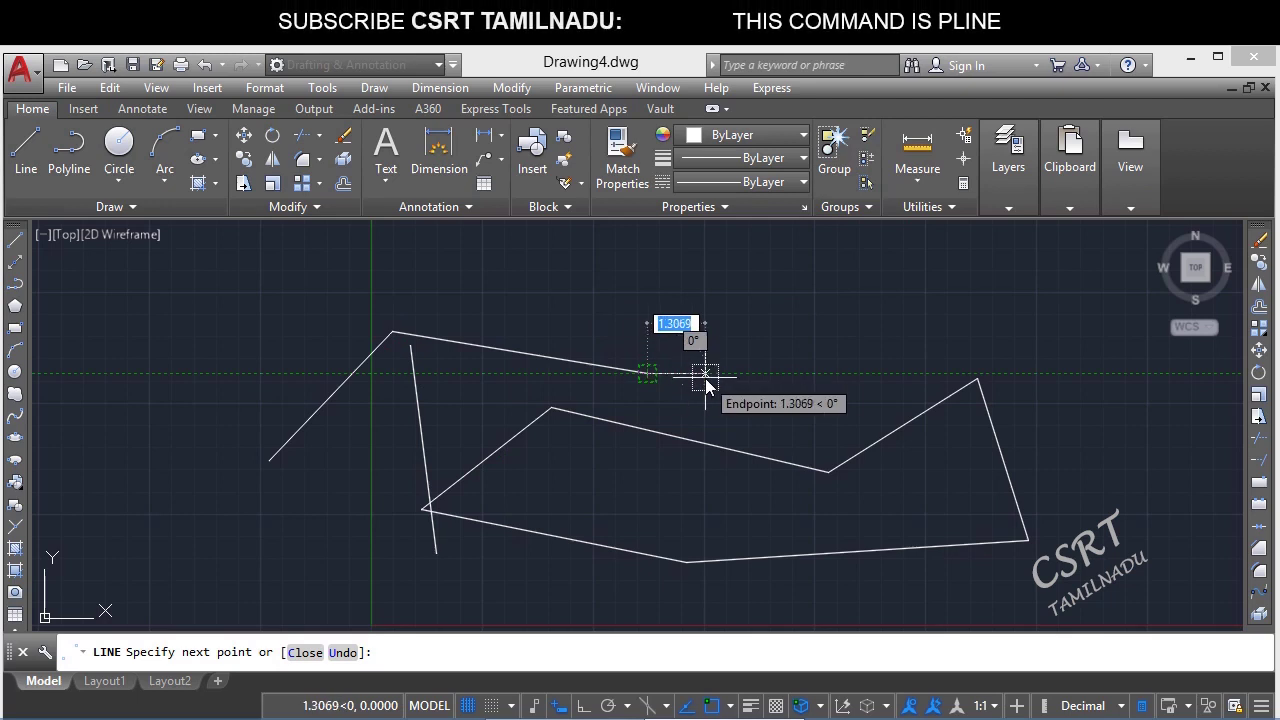
{"action": "key", "text": "Return"}
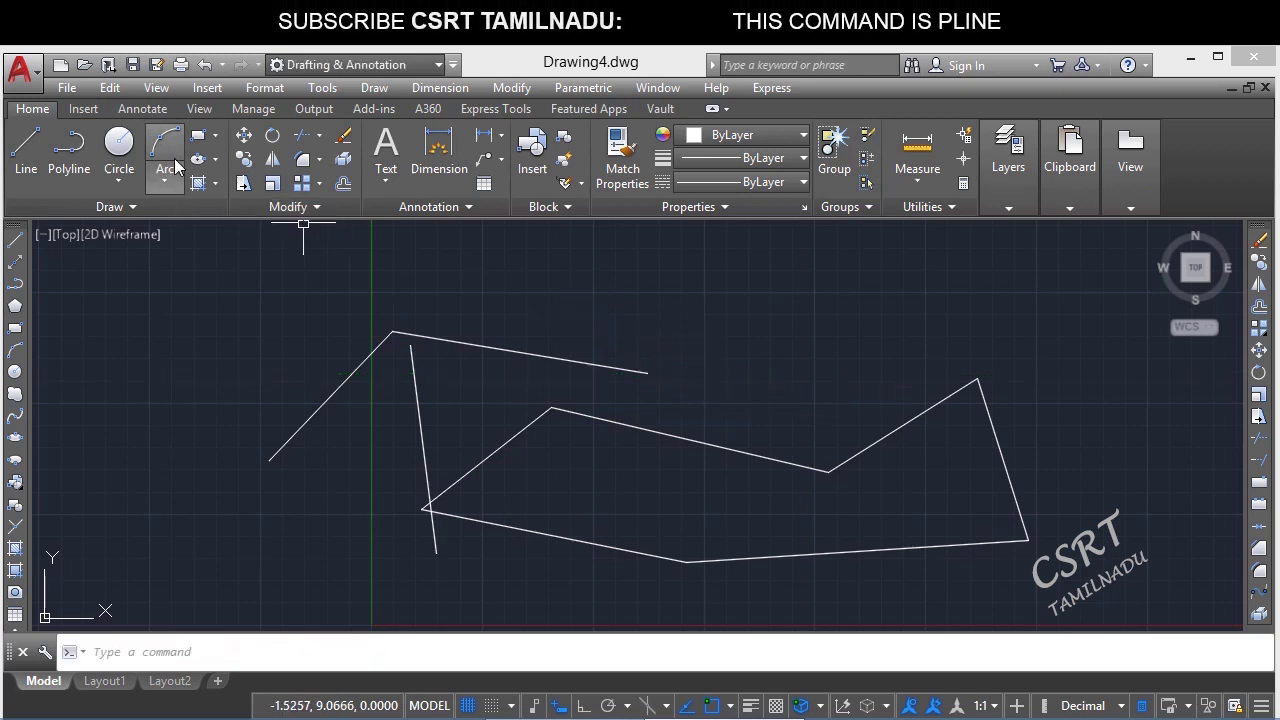
Add a tangent arc curving up from the roof line's right end.
{"action": "left_click", "coordinate": [177, 151]}
{"action": "key", "text": "Return"}
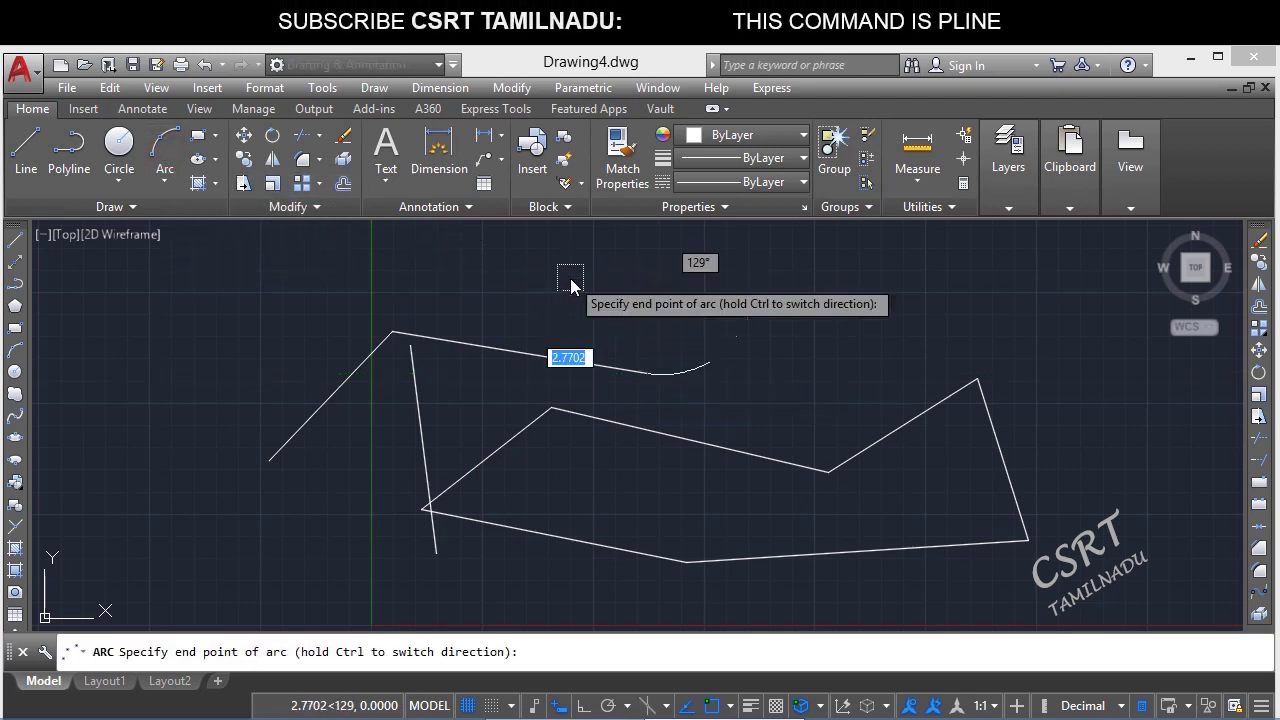
{"action": "left_click", "coordinate": [640, 265]}
{"action": "key", "text": "Return"}
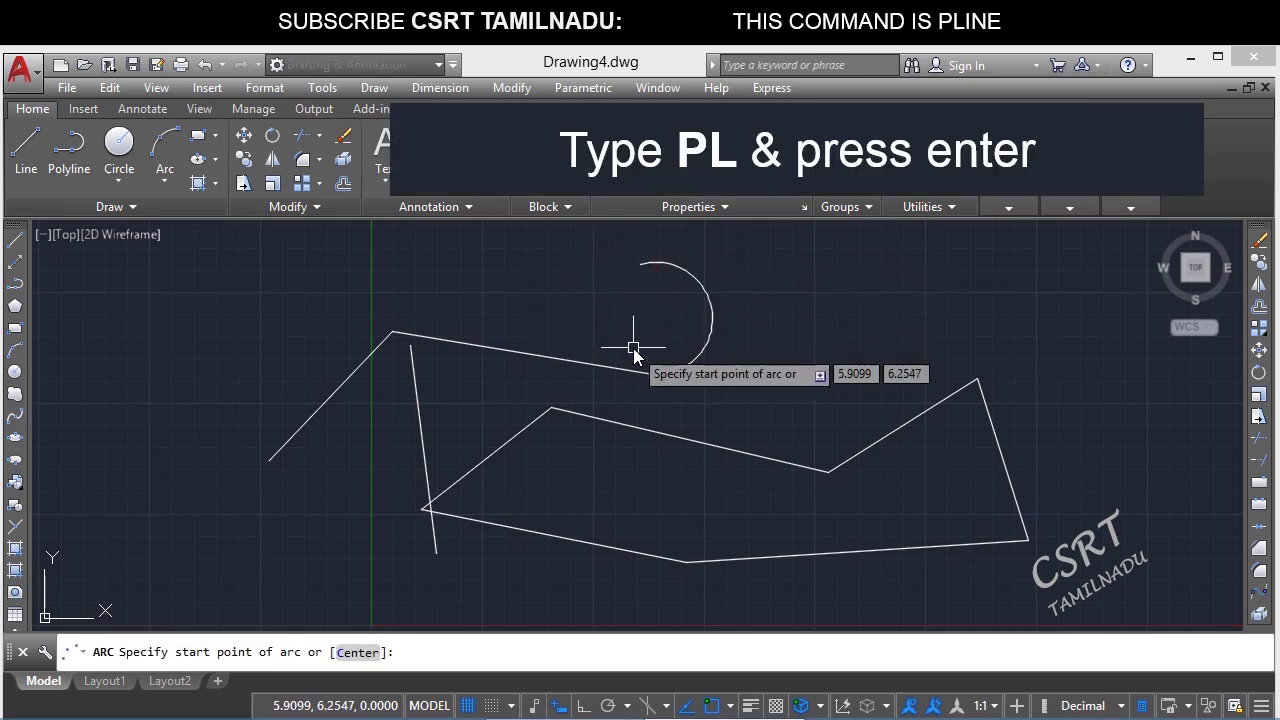
Draw a peaked polyline over the right side ending in a downward arc, then window-select everything.
{"action": "key", "text": "Escape"}
{"action": "key", "text": "Return"}
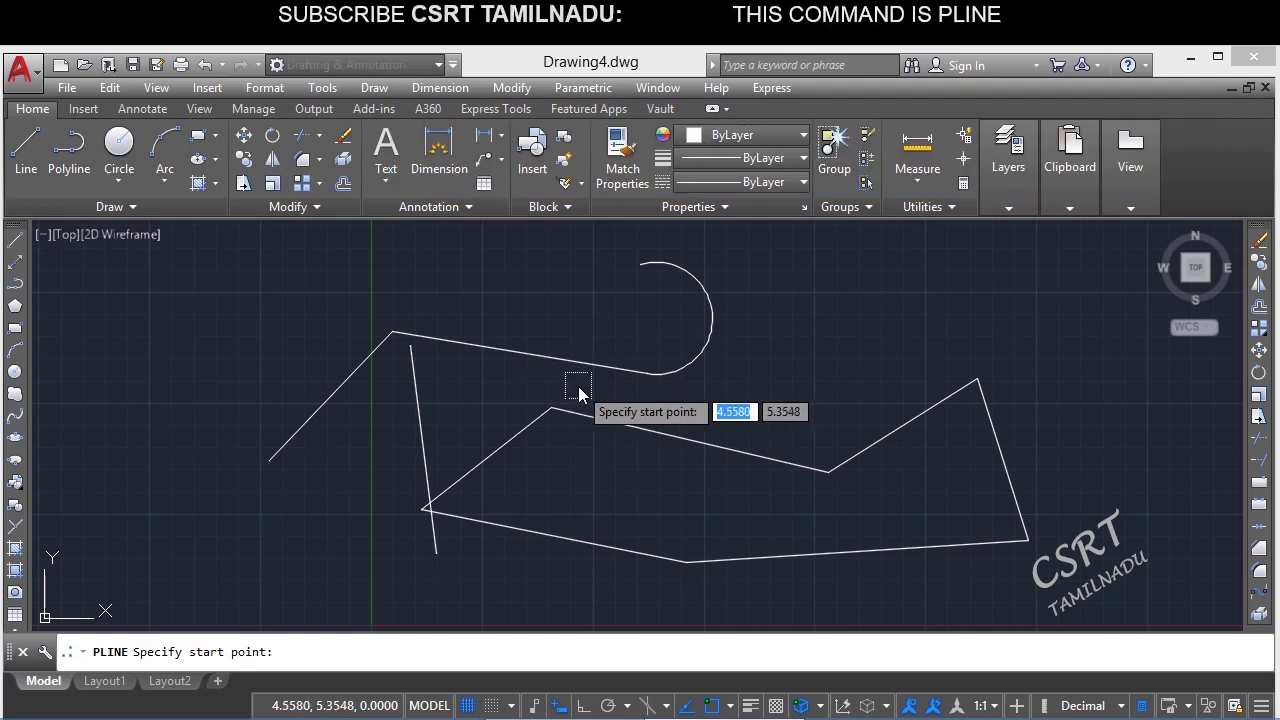
{"action": "left_click", "coordinate": [799, 395]}
{"action": "left_click", "coordinate": [962, 265]}
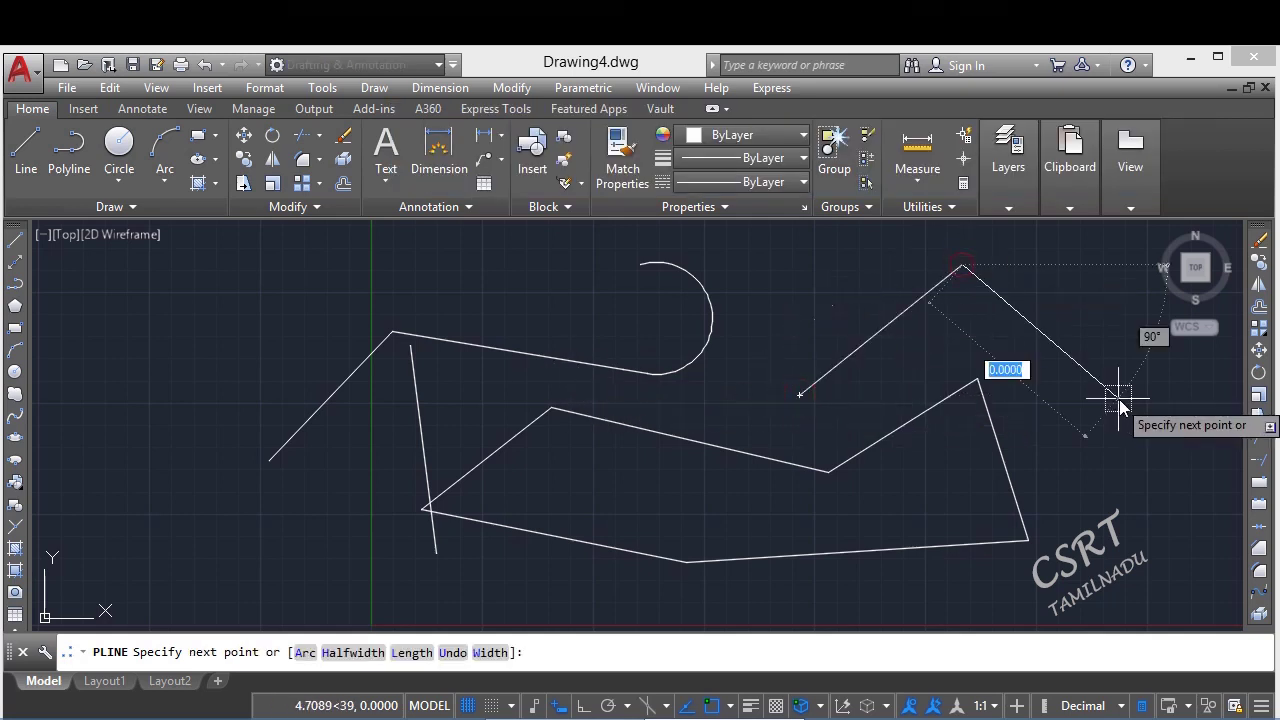
{"action": "left_click", "coordinate": [1117, 398]}
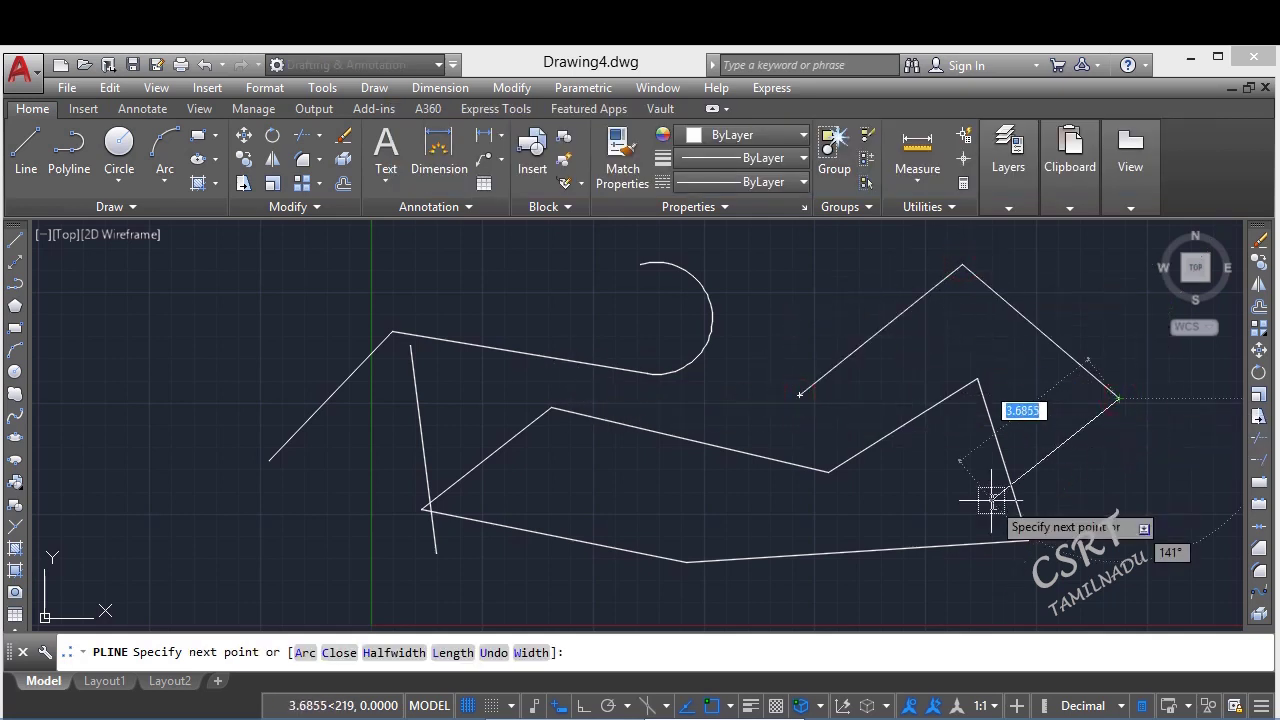
{"action": "type", "text": "A"}
{"action": "key", "text": "Return"}
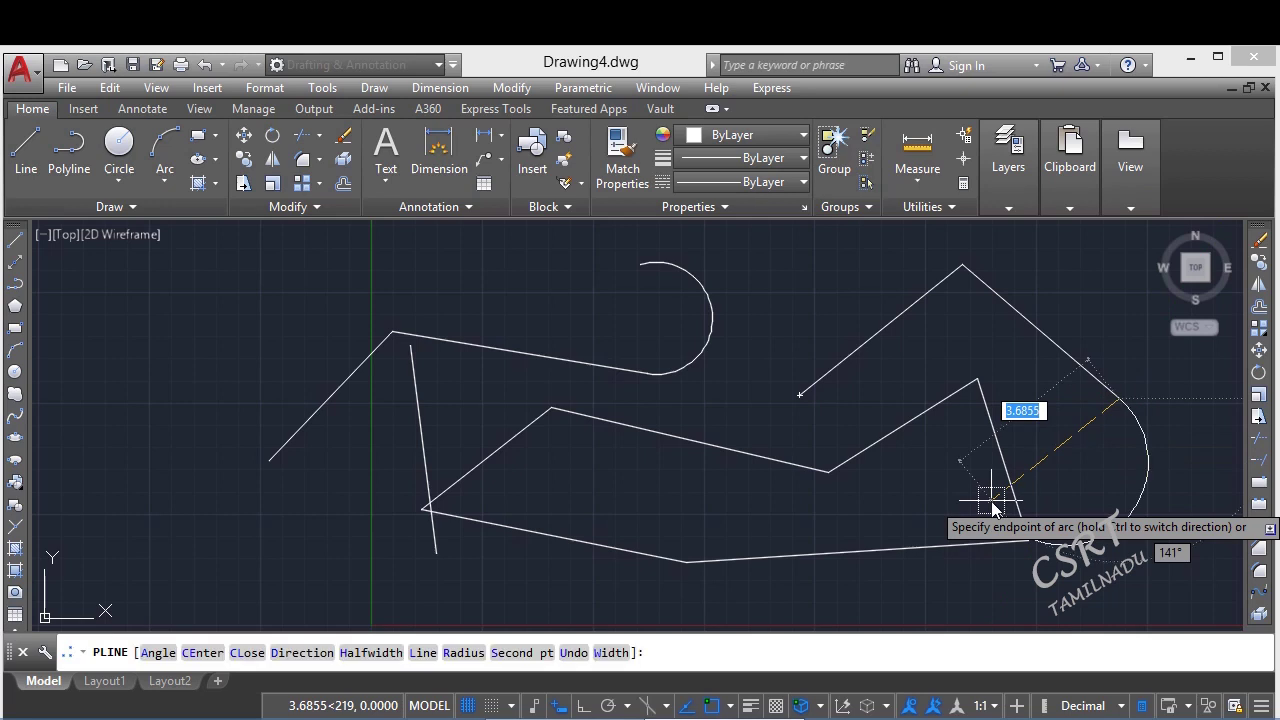
{"action": "left_click", "coordinate": [1049, 497]}
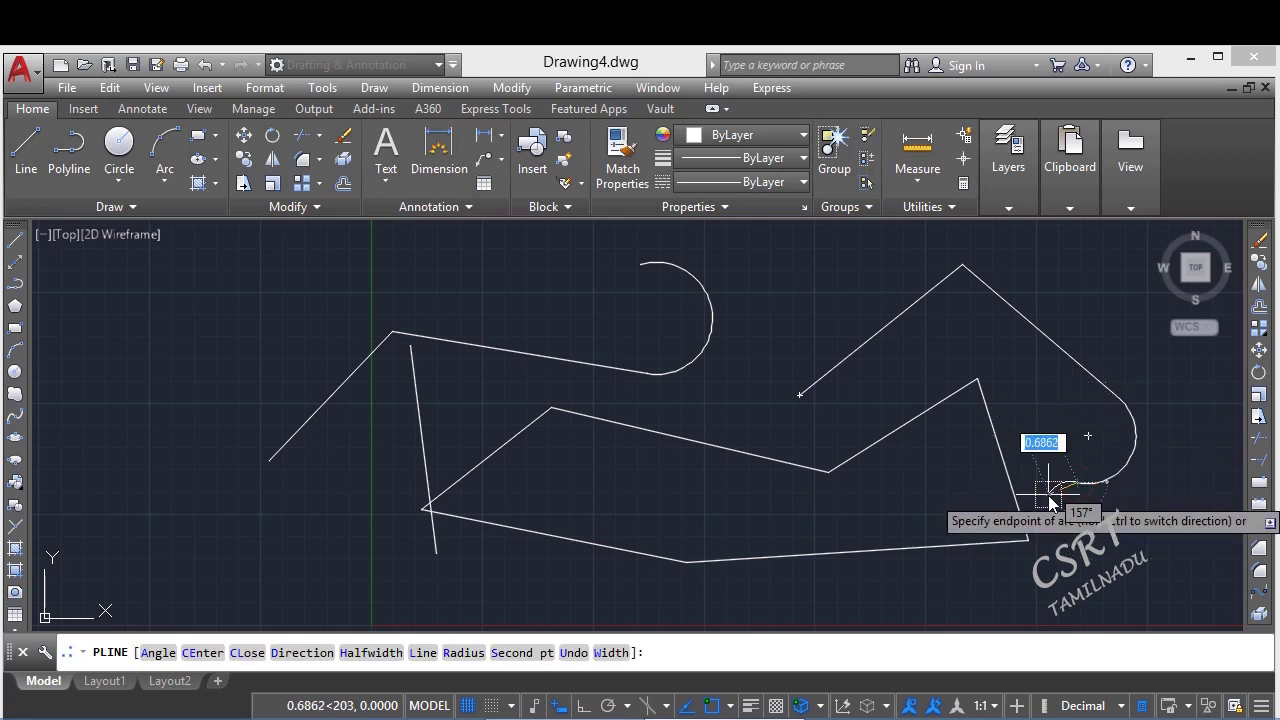
{"action": "key", "text": "Return"}
{"action": "left_click", "coordinate": [1222, 561]}
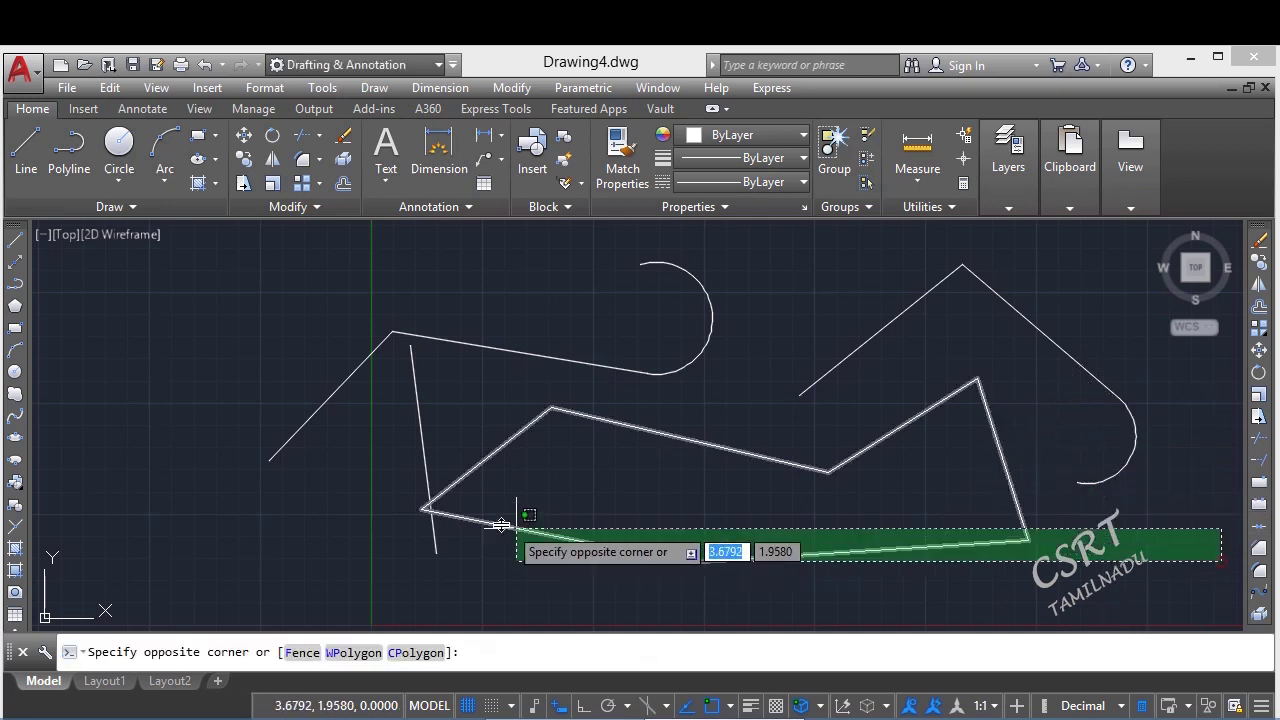
{"action": "left_click", "coordinate": [273, 270]}
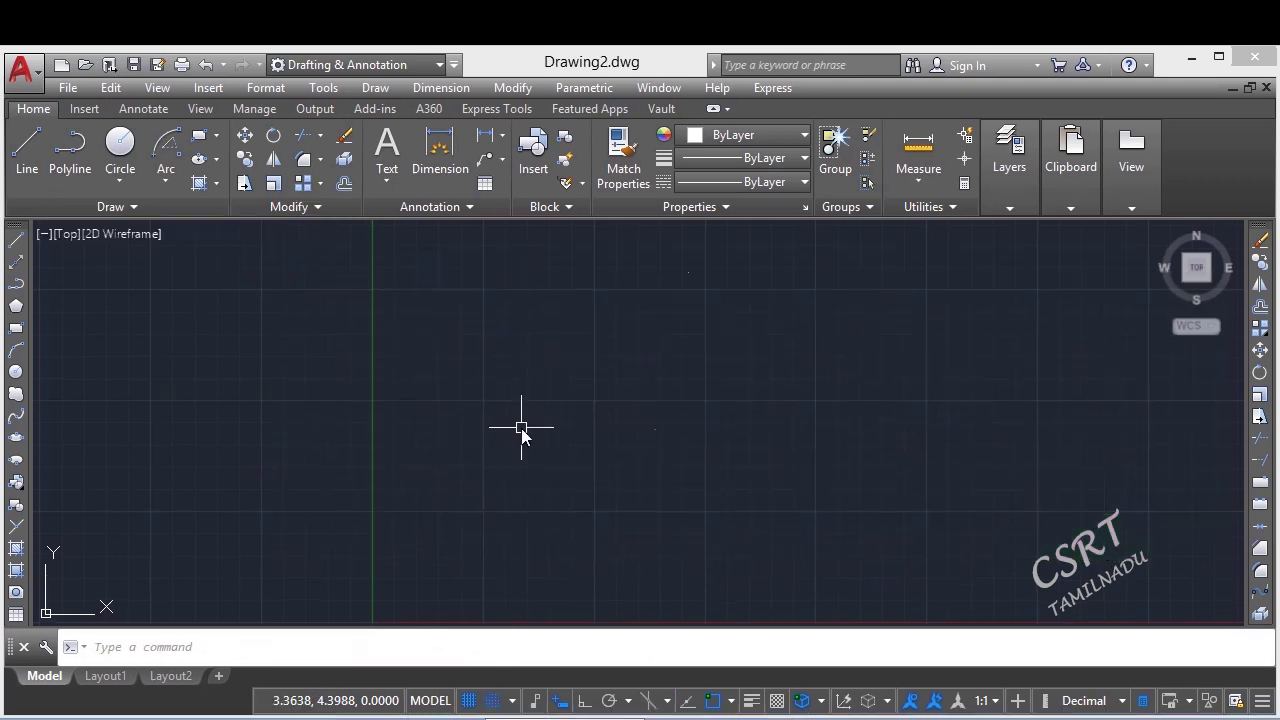
Draw a five-point open polyline in Drawing2.
{"action": "type", "text": "pl"}
{"action": "key", "text": "Return"}
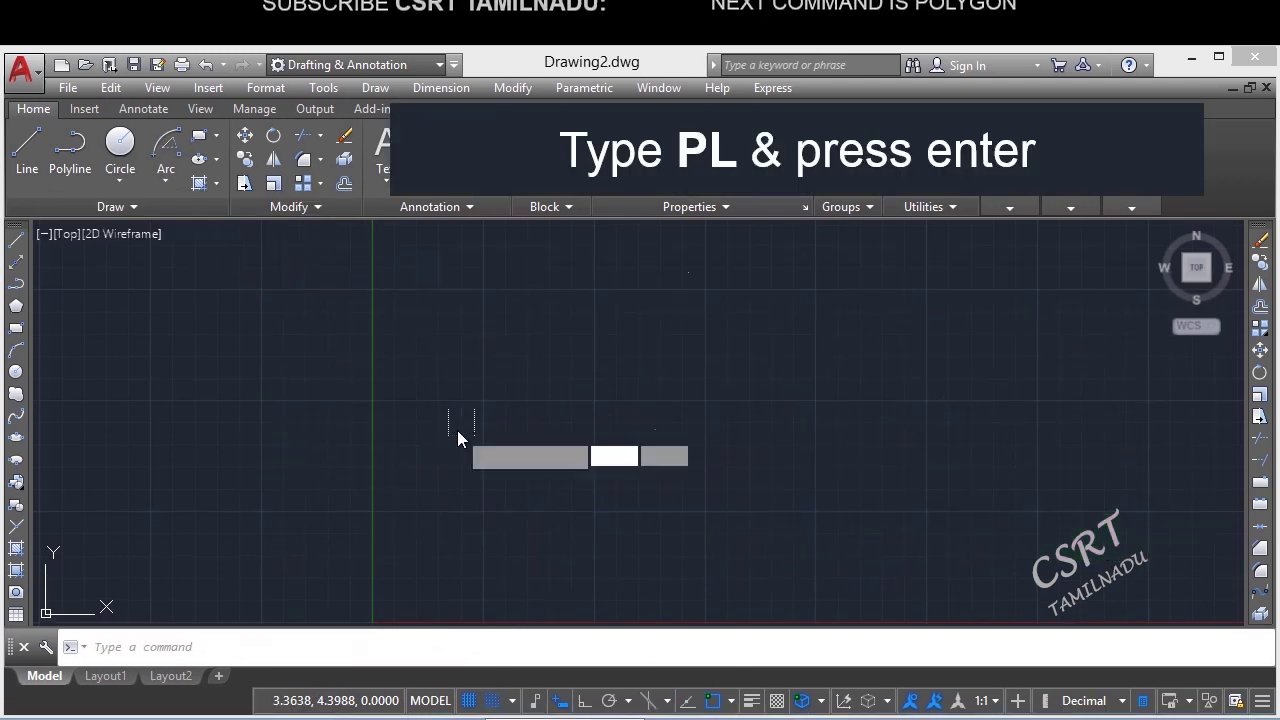
{"action": "left_click", "coordinate": [438, 444]}
{"action": "left_click", "coordinate": [638, 335]}
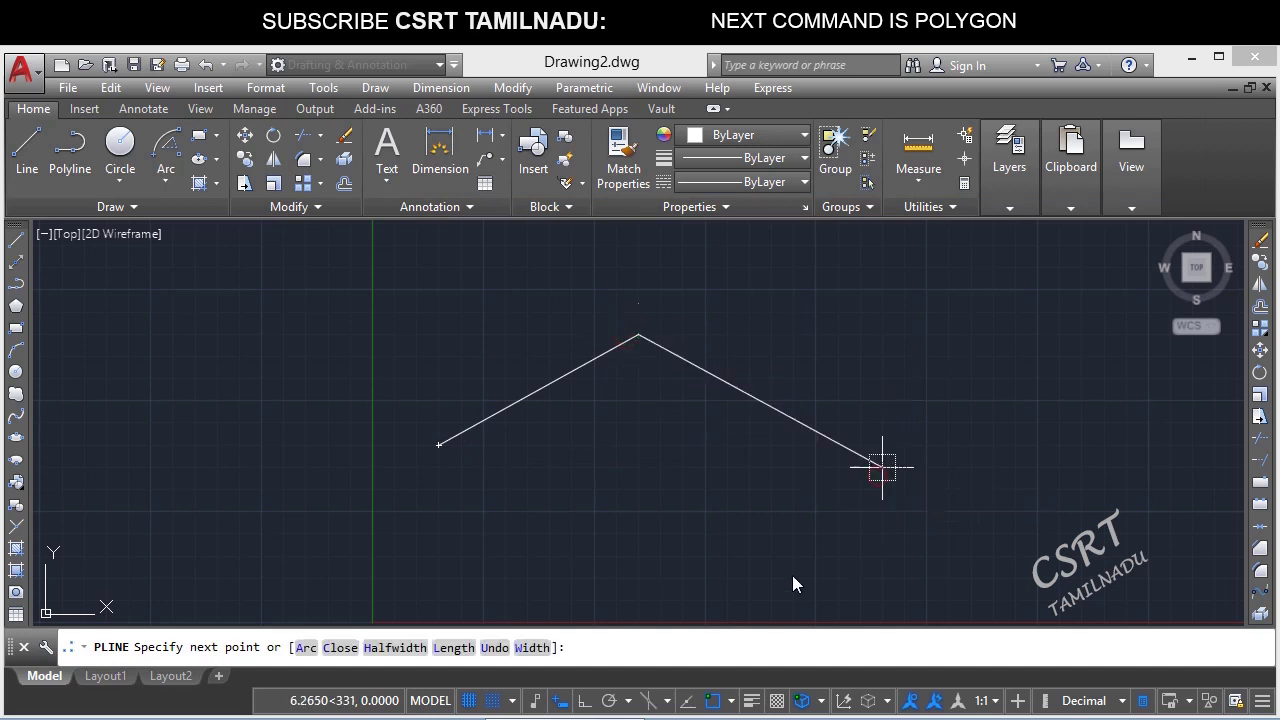
{"action": "left_click", "coordinate": [881, 467]}
{"action": "left_click", "coordinate": [793, 578]}
{"action": "left_click", "coordinate": [549, 511]}
{"action": "key", "text": "Return"}
Convert both upper segments of the polyline into outward-bulging arcs.
{"action": "left_click", "coordinate": [630, 533]}
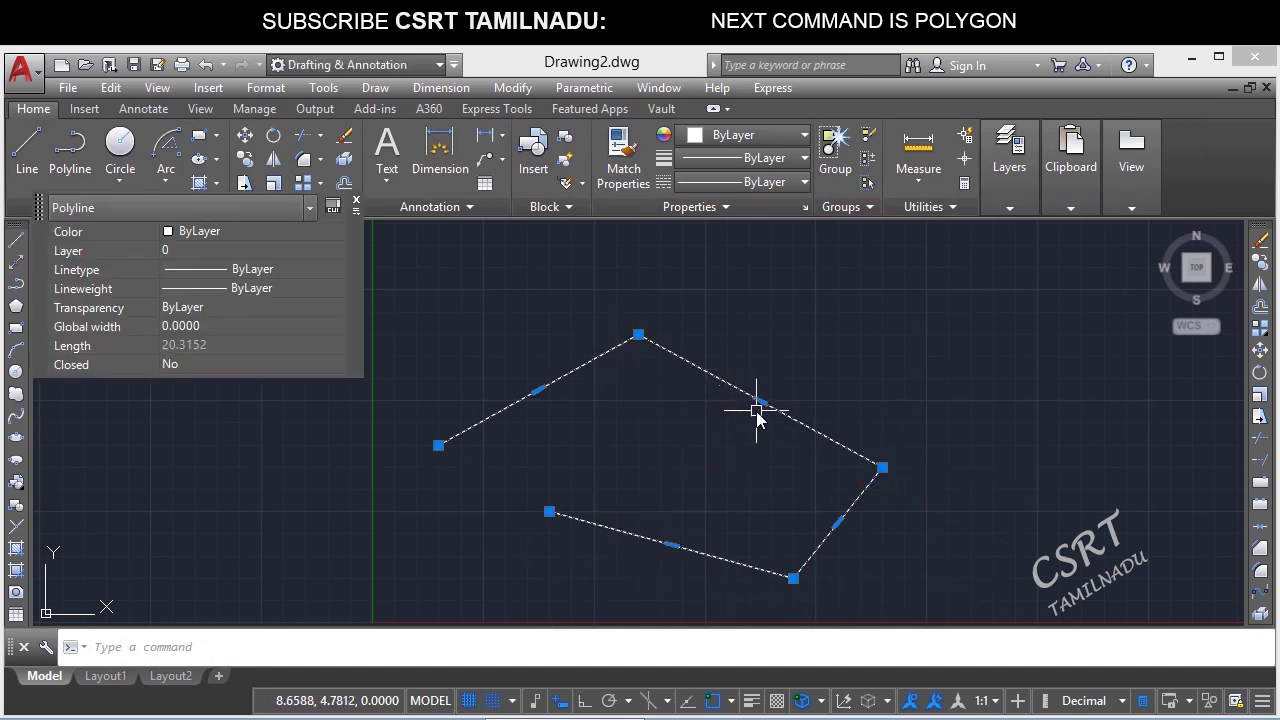
{"action": "mouse_move", "coordinate": [760, 401]}
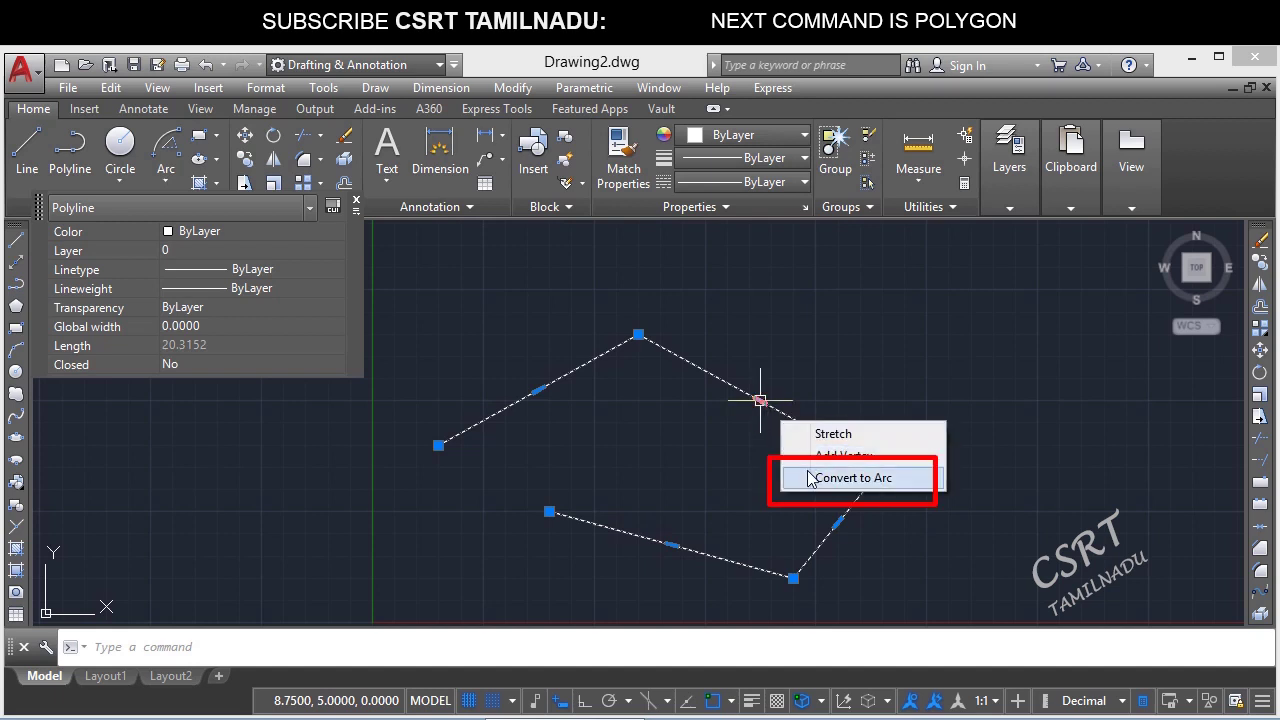
{"action": "left_click", "coordinate": [812, 477]}
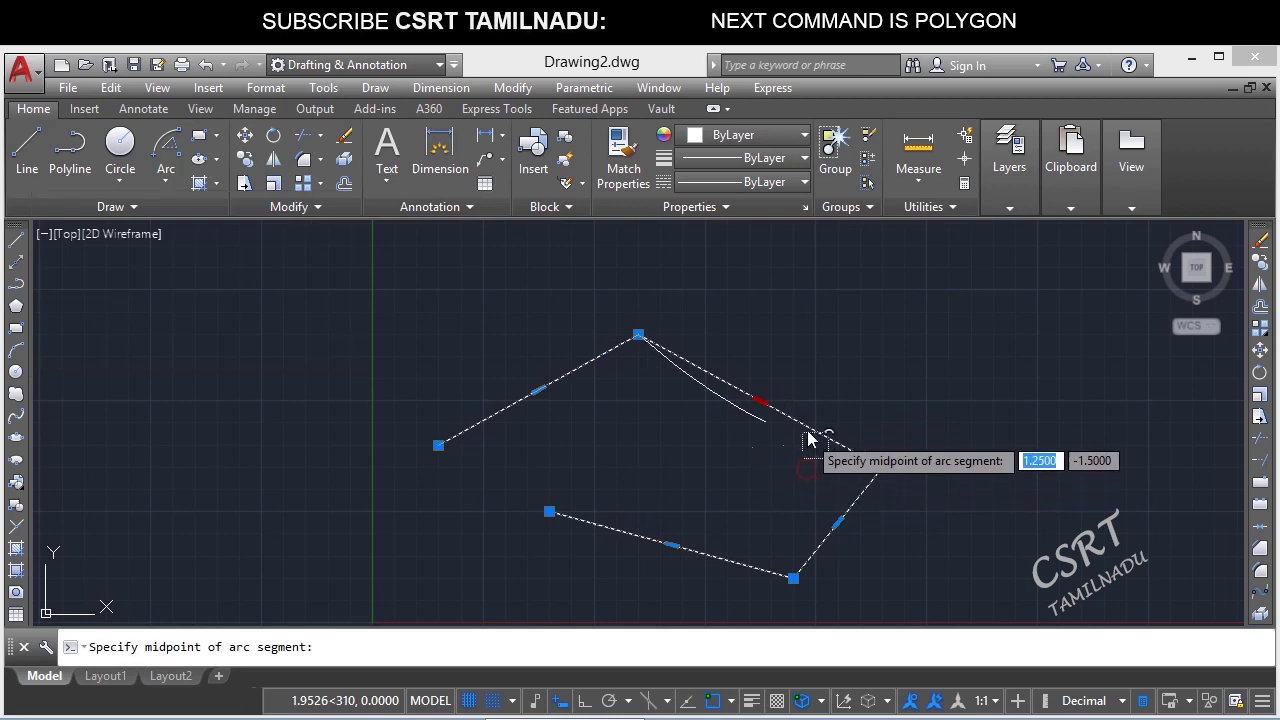
{"action": "left_click", "coordinate": [824, 344]}
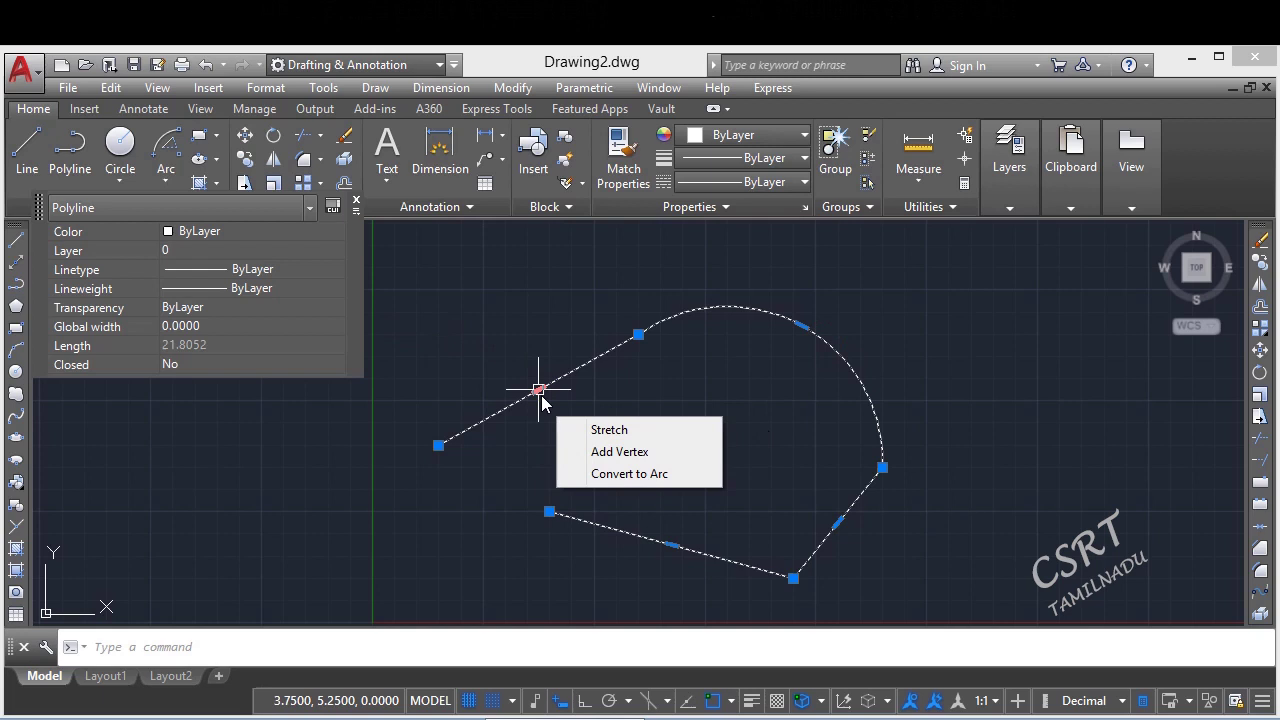
{"action": "key", "text": "ctrl"}
{"action": "key", "text": "ctrl"}
{"action": "key", "text": "ctrl"}
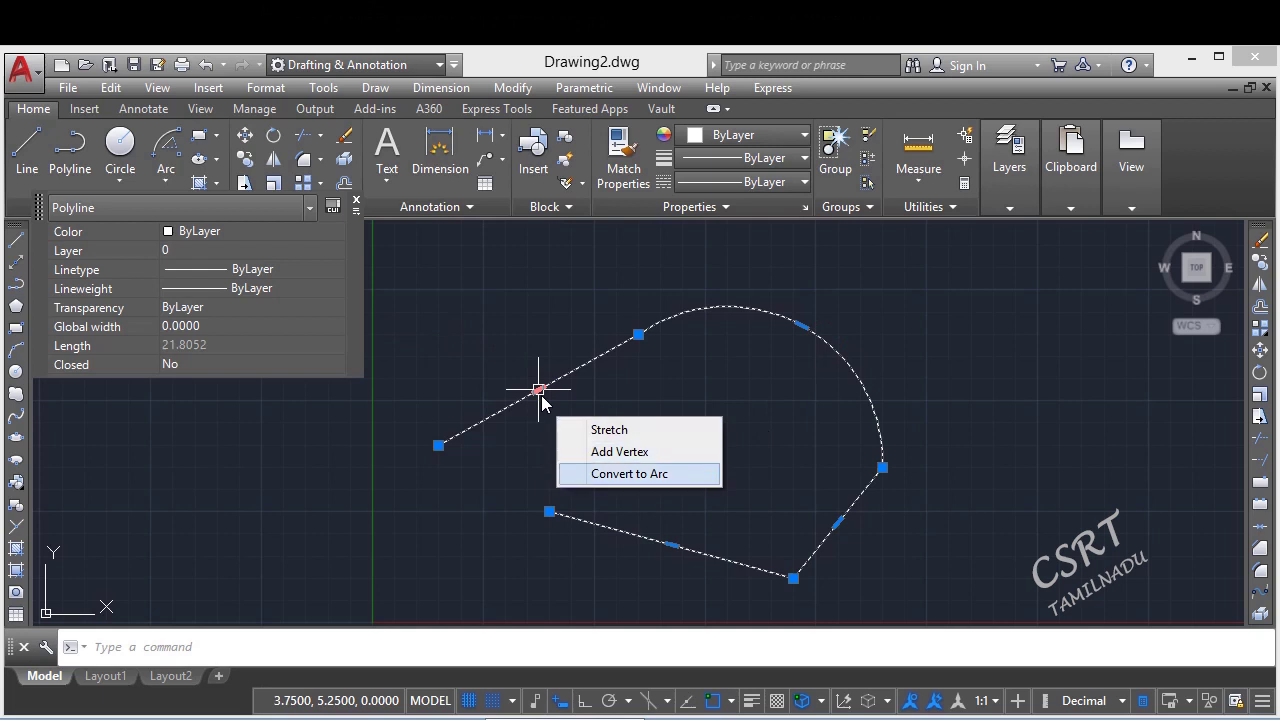
{"action": "left_click", "coordinate": [539, 390]}
{"action": "left_click", "coordinate": [466, 326]}
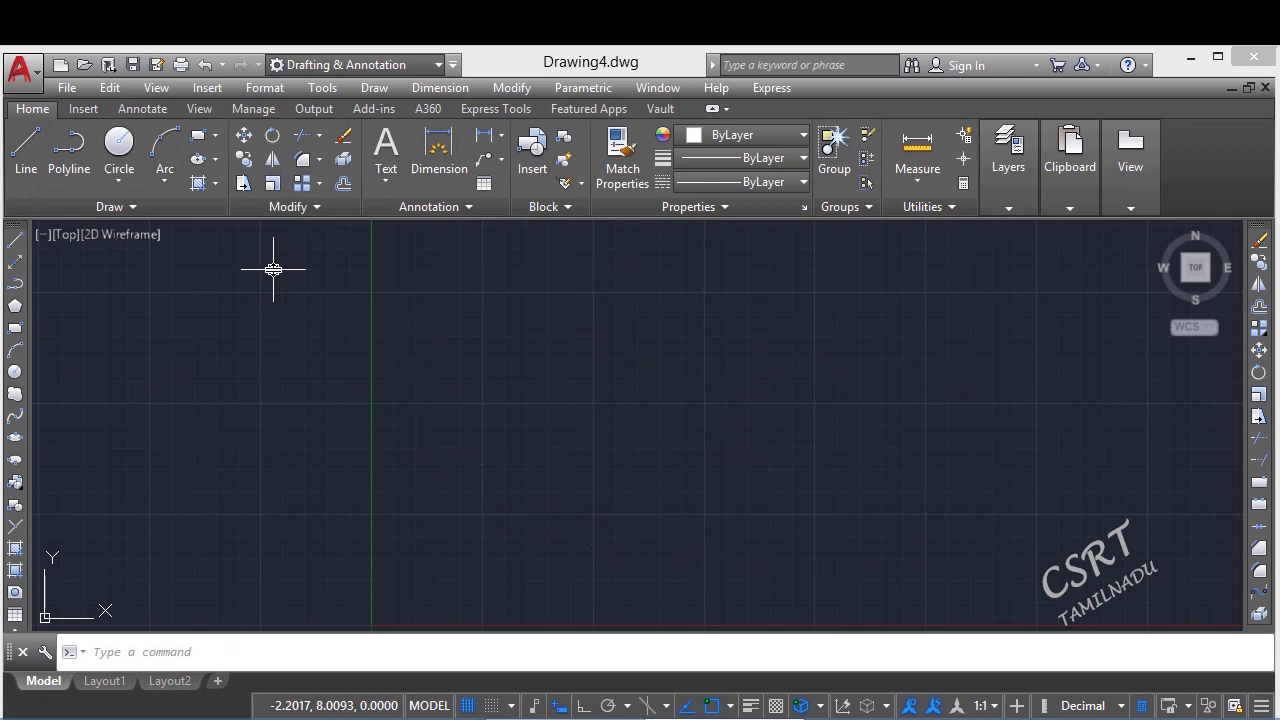
Cancel the typed command and start Polyline from the Draw menu.
{"action": "type", "text": "L"}
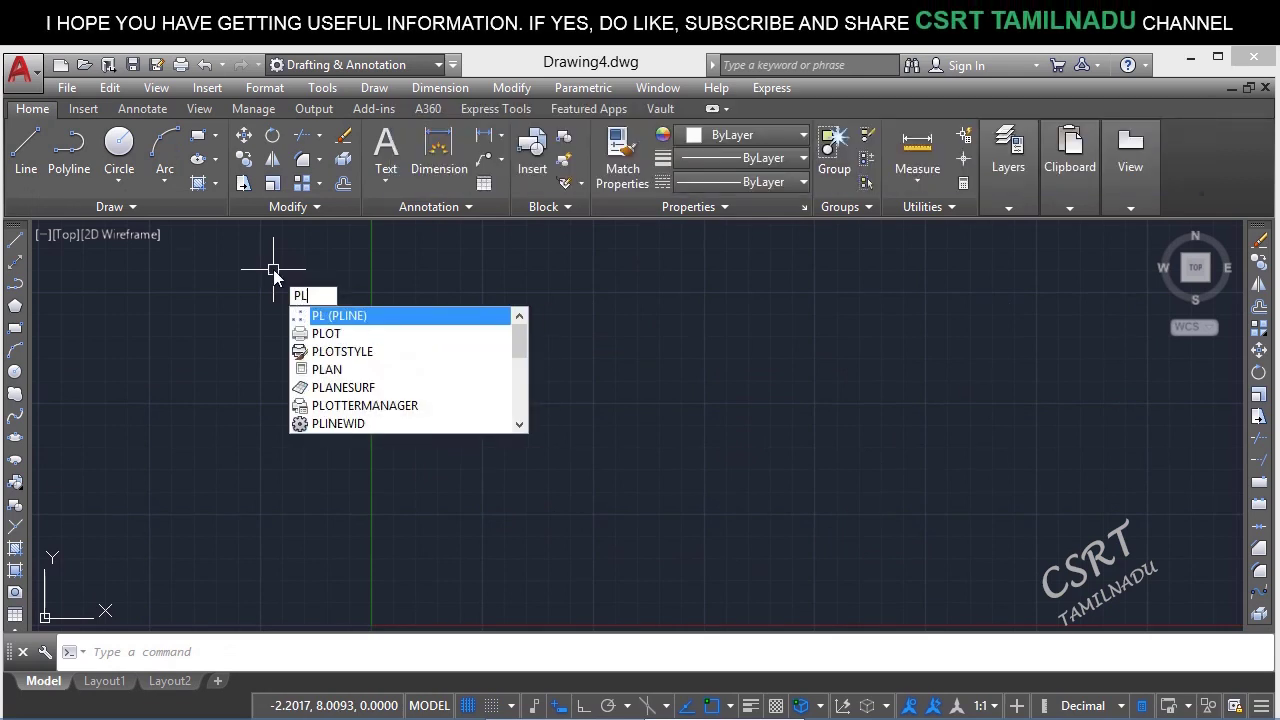
{"action": "key", "text": "Escape"}
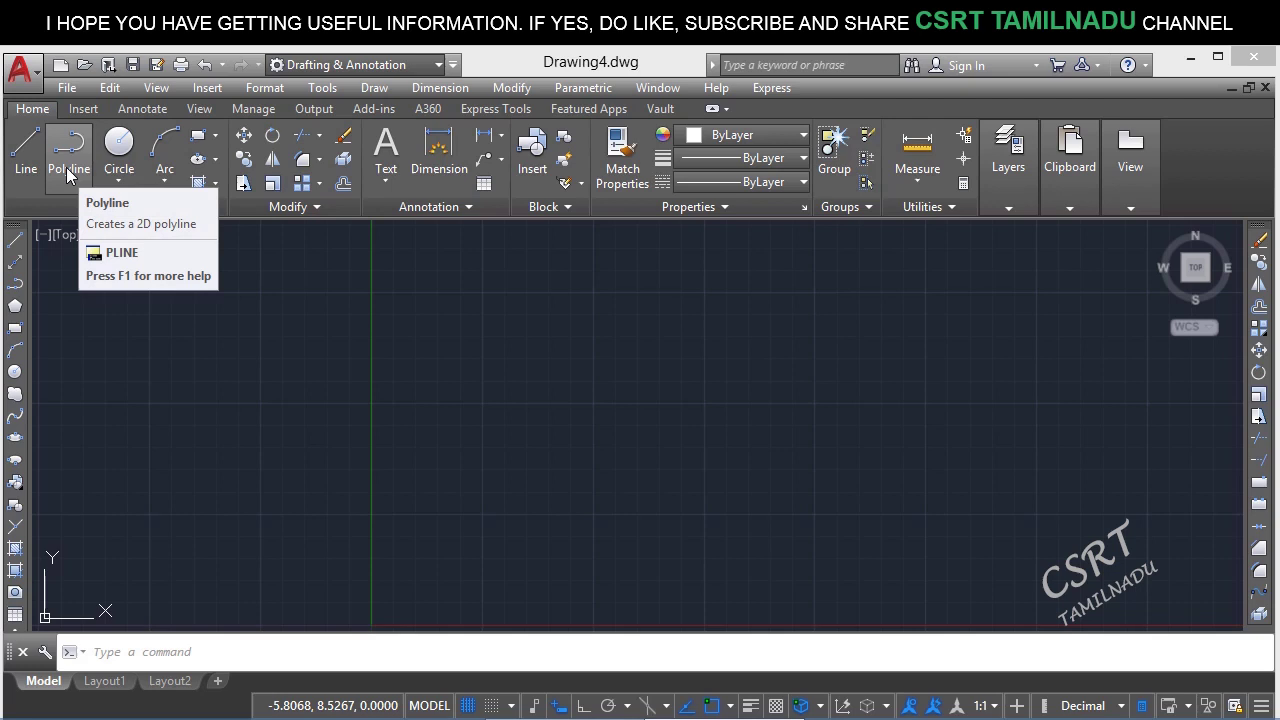
{"action": "left_click", "coordinate": [375, 88]}
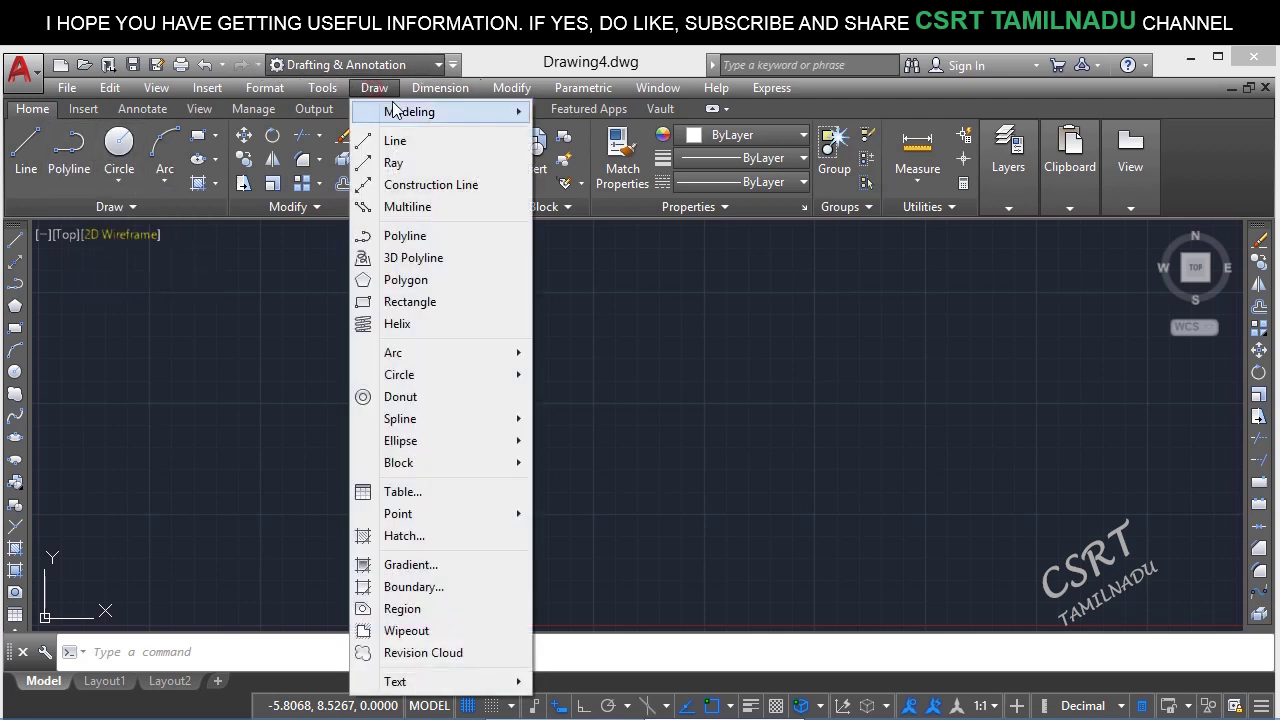
{"action": "left_click", "coordinate": [370, 236]}
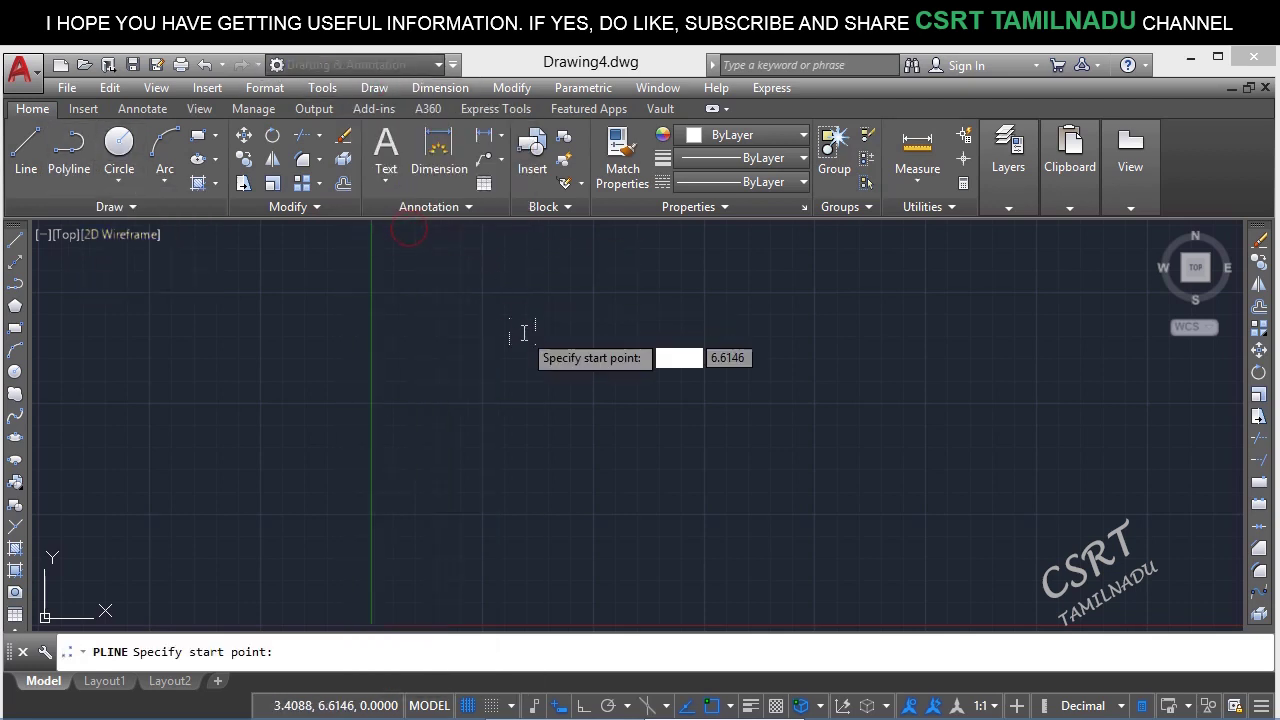
Pick the start point, draw a 1-unit segment at 357°, then choose Arc and Direction.
{"action": "left_click", "coordinate": [152, 455]}
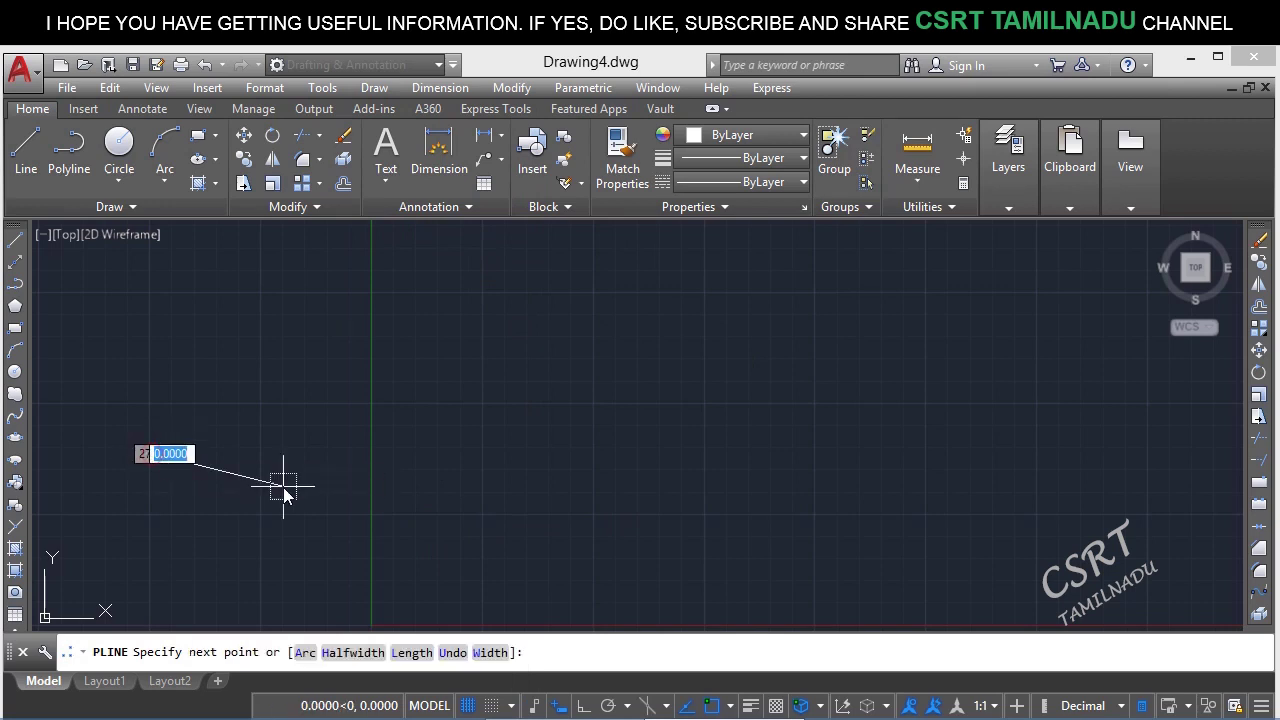
{"action": "type", "text": "@ 1 357"}
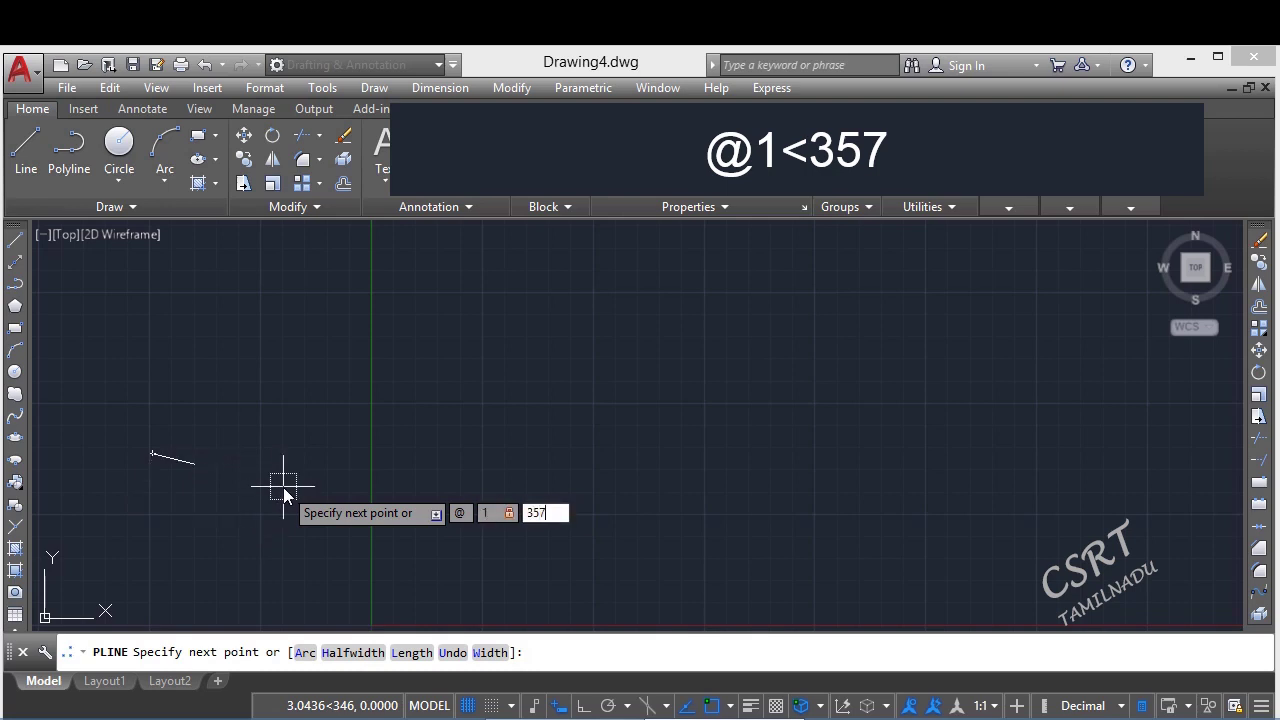
{"action": "key", "text": "Return"}
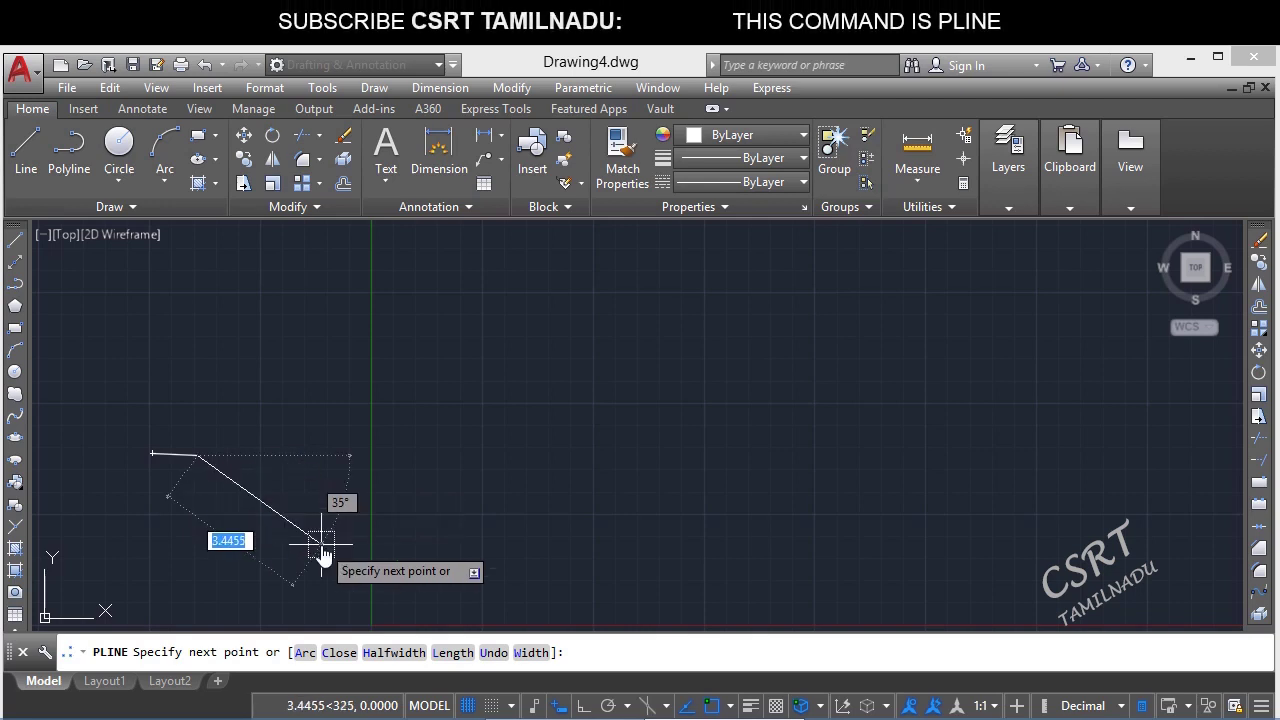
{"action": "left_click", "coordinate": [305, 652]}
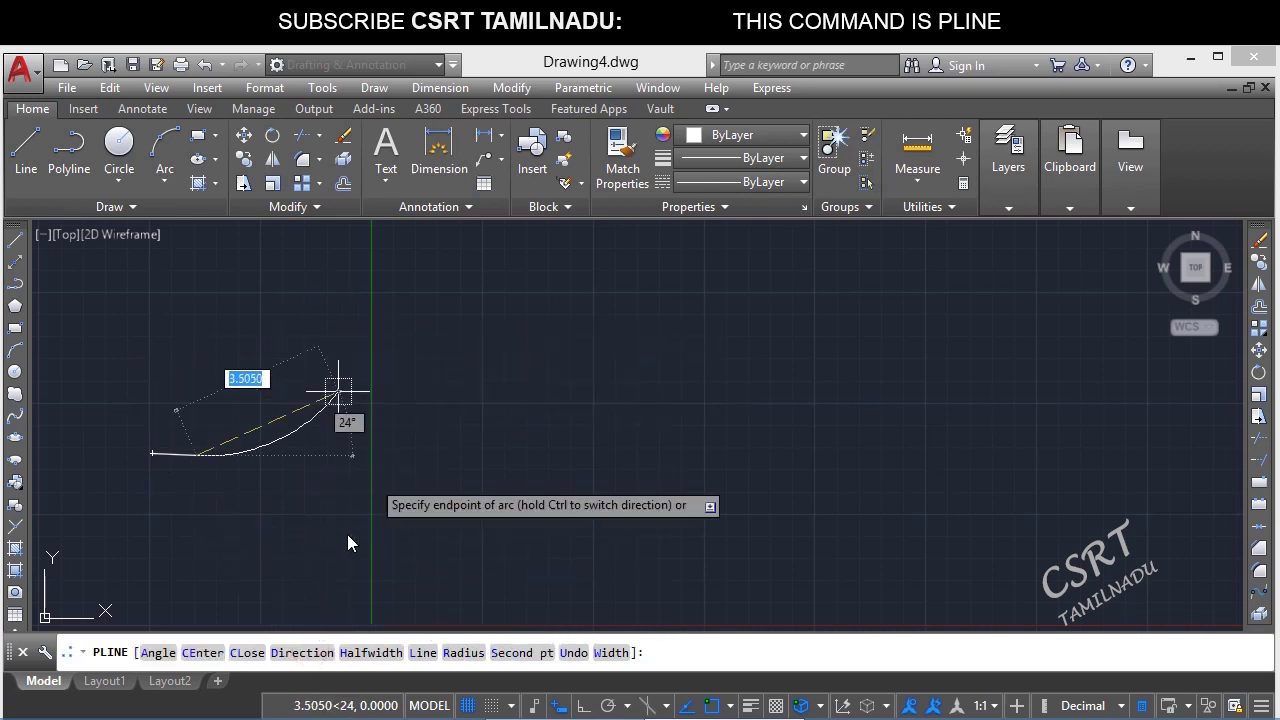
{"action": "left_click", "coordinate": [302, 653]}
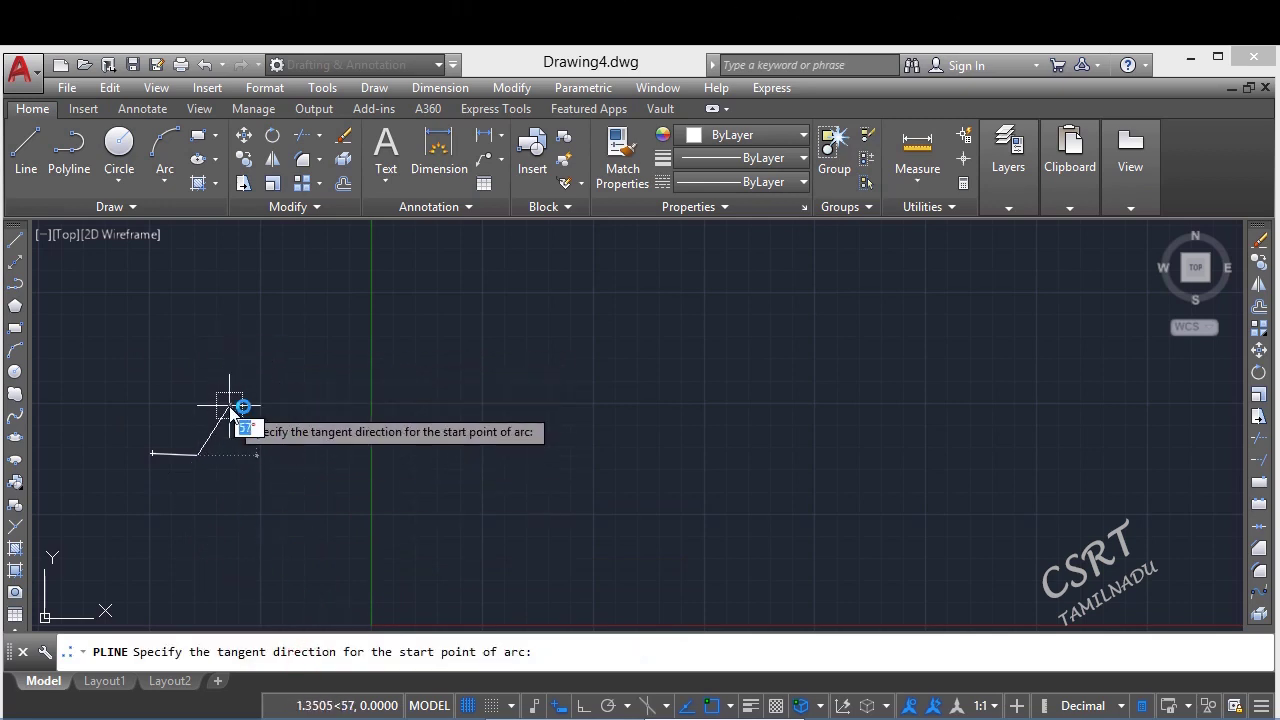
Turn Ortho on with F8 and set the arc's tangent and endpoint so it curves downward.
{"action": "key", "text": "F8"}
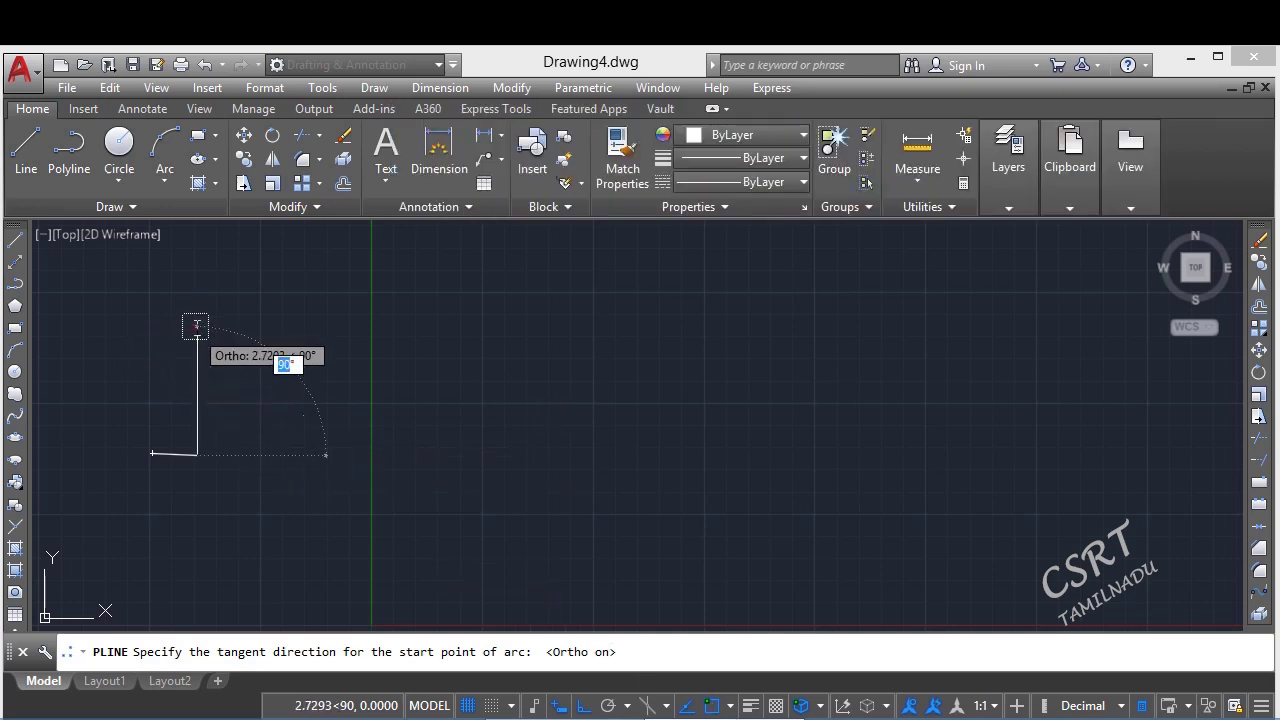
{"action": "left_click", "coordinate": [349, 416]}
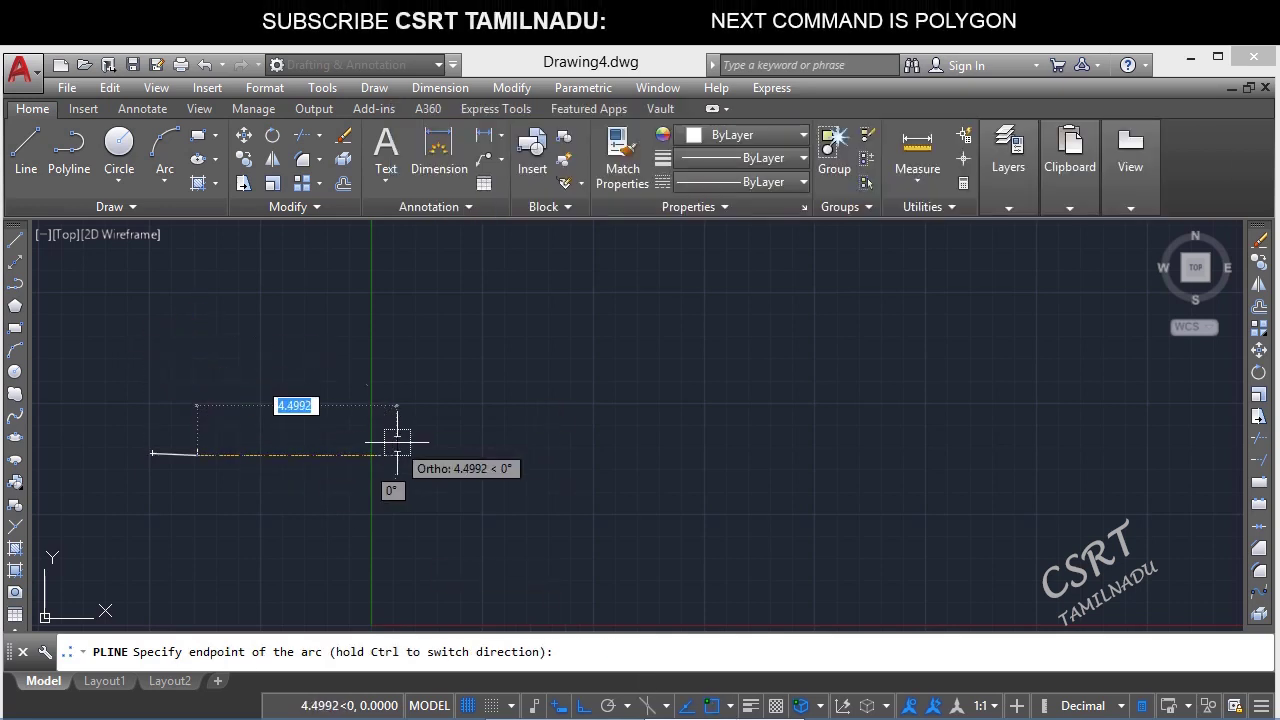
{"action": "left_click", "coordinate": [383, 444]}
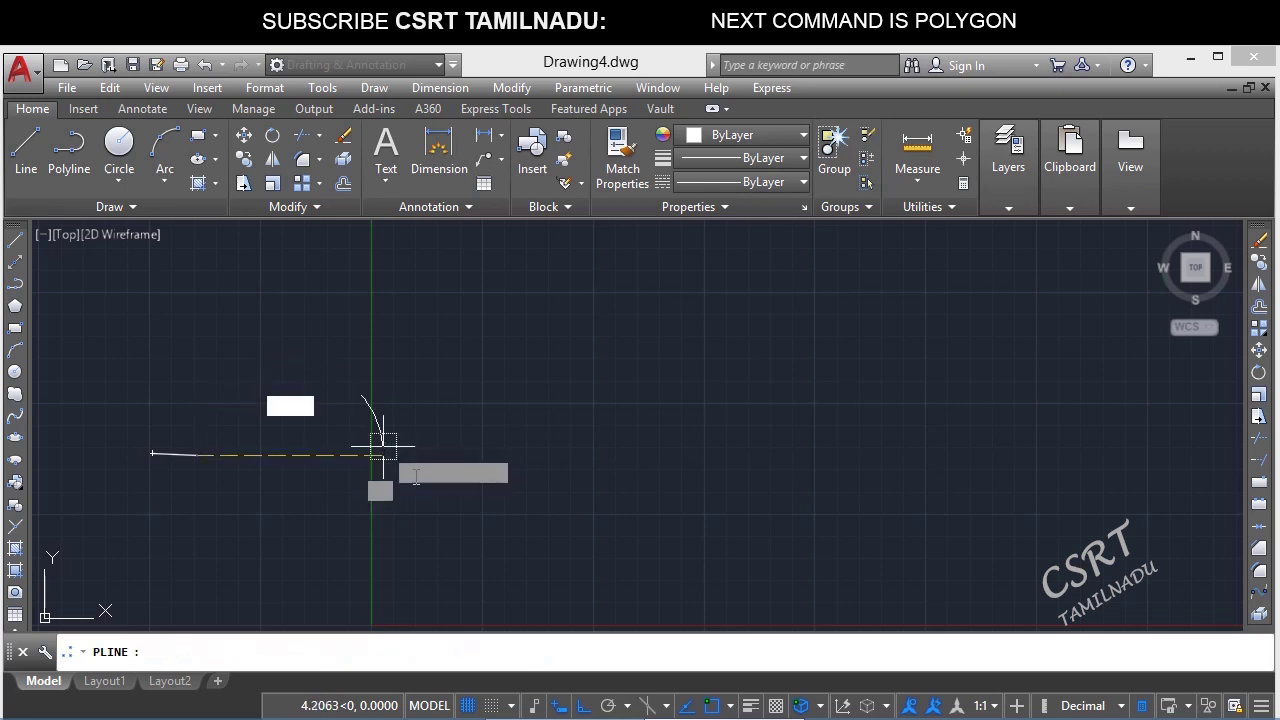
{"action": "left_click", "coordinate": [300, 645]}
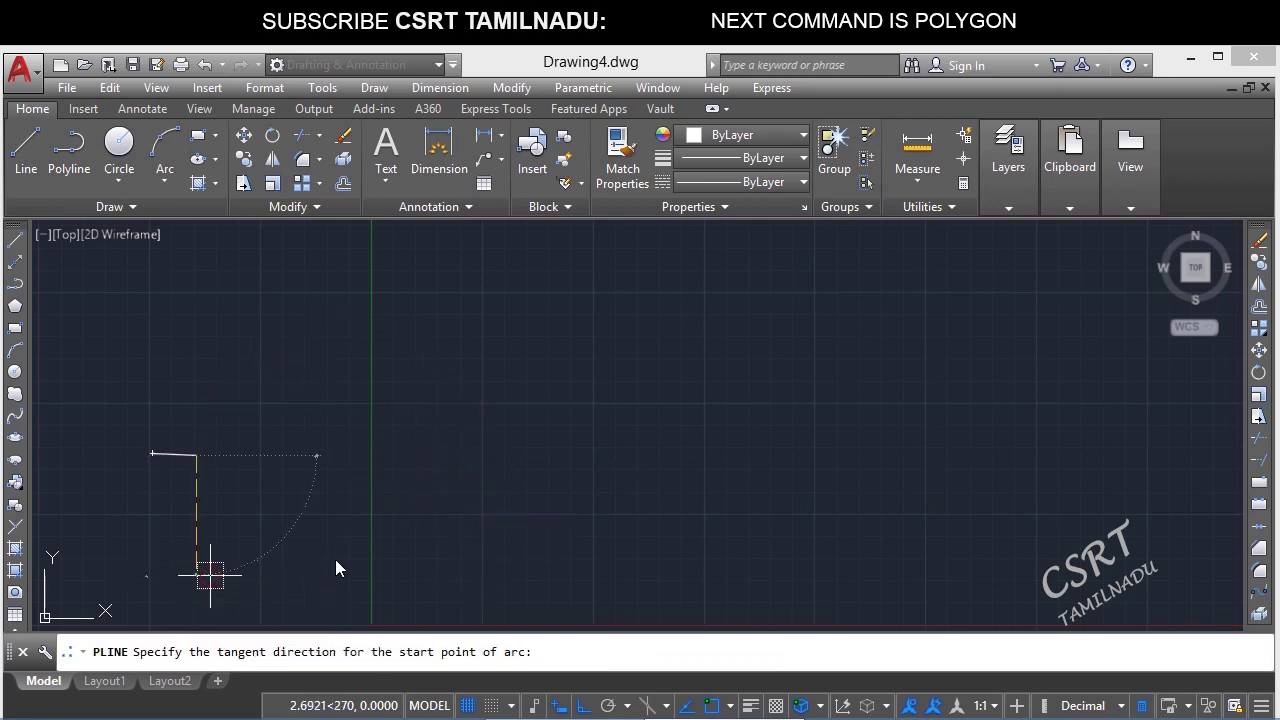
{"action": "left_click", "coordinate": [210, 575]}
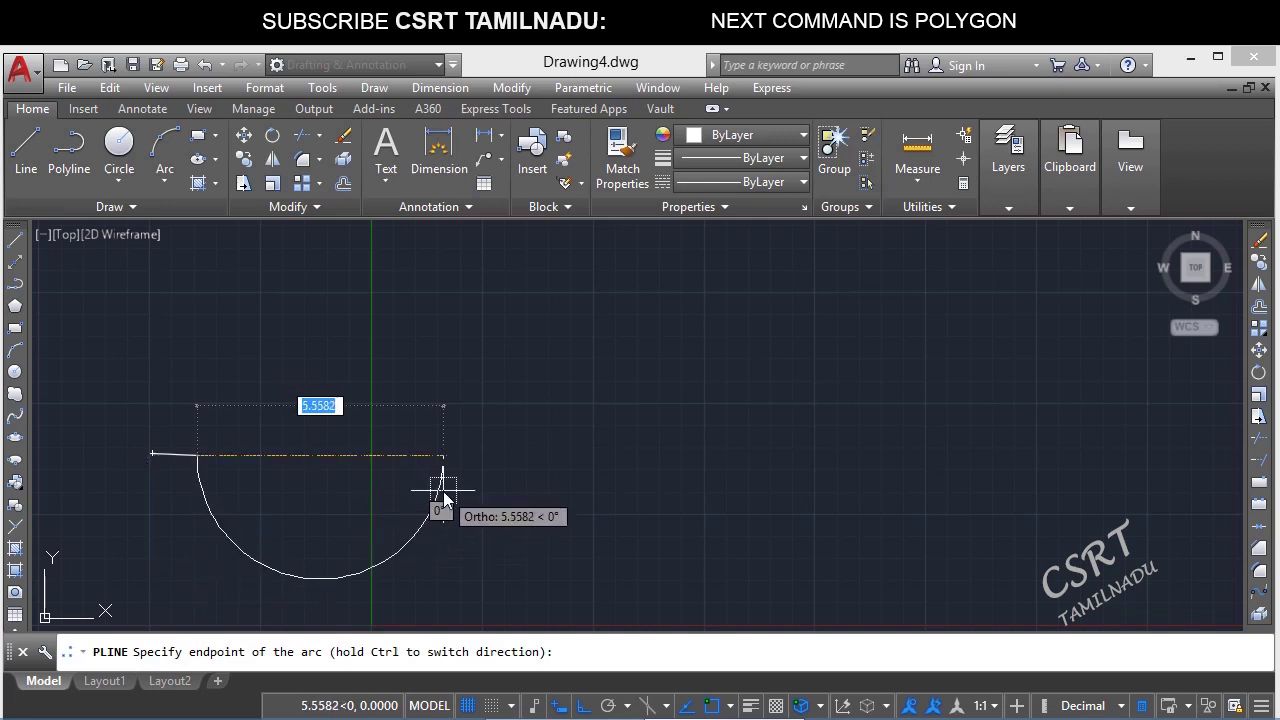
{"action": "middle_click_drag", "start_coordinate": [443, 491], "coordinate": [811, 420]}
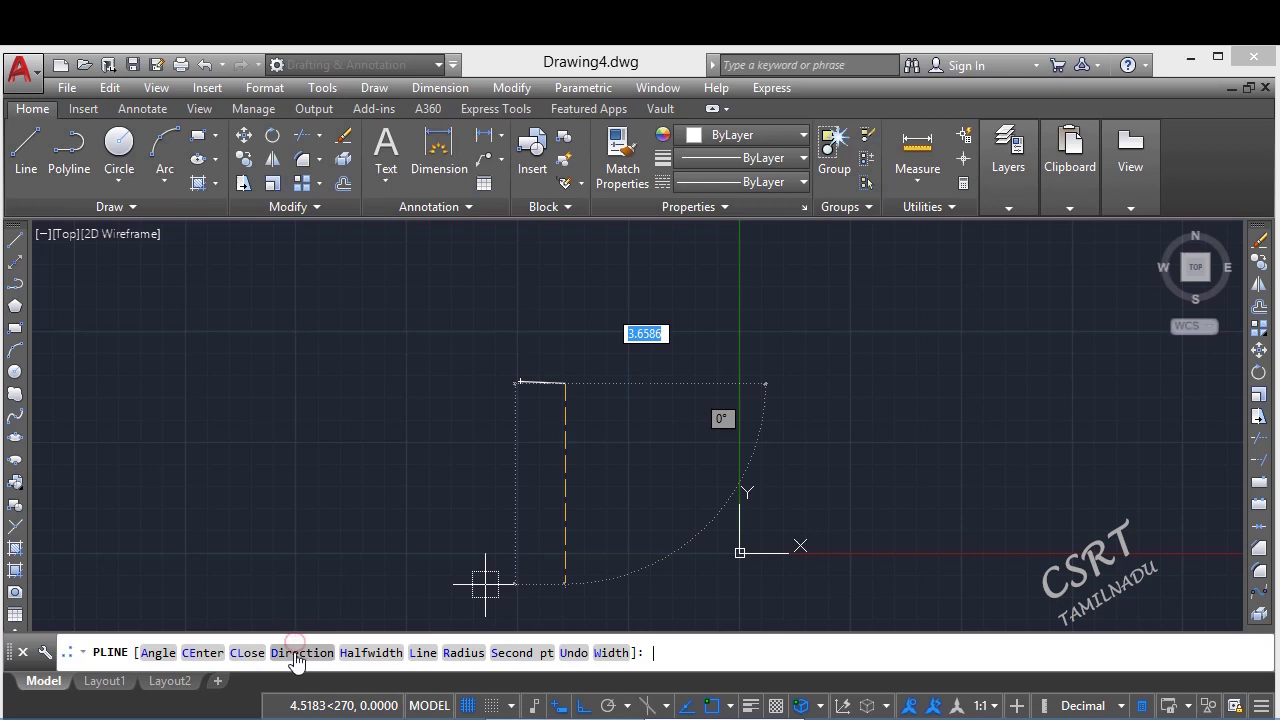
{"action": "left_click", "coordinate": [434, 441]}
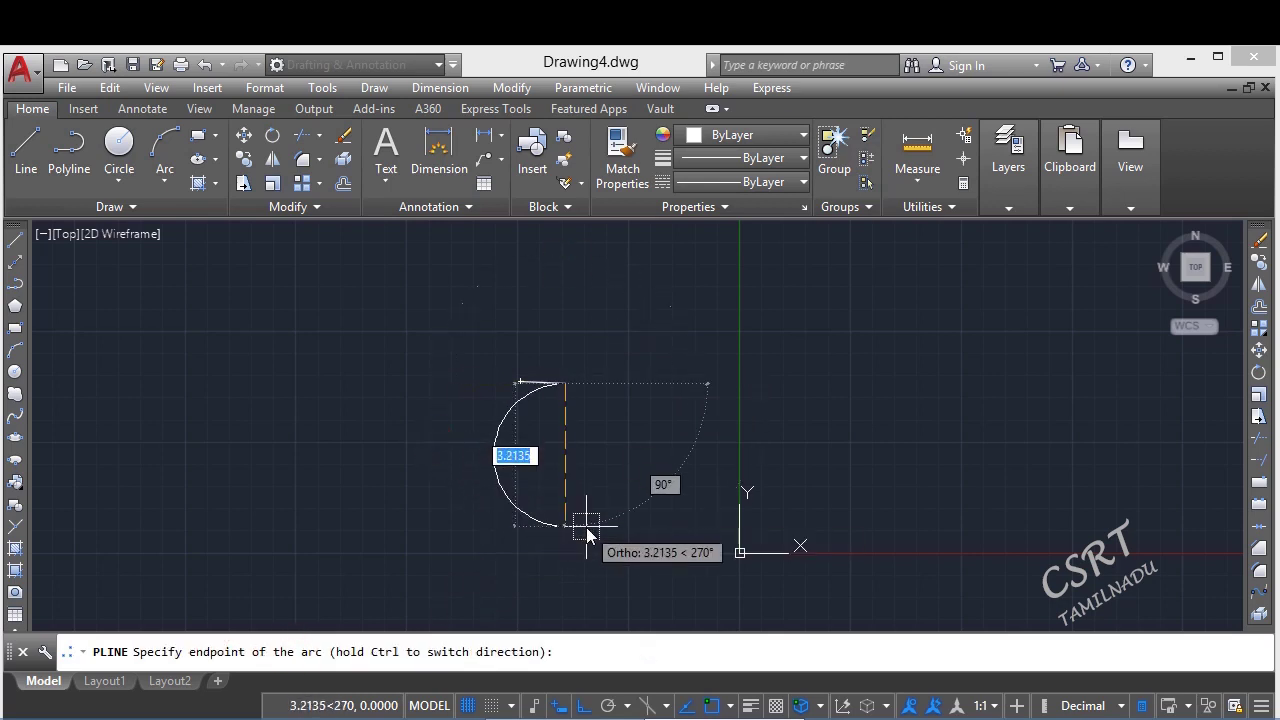
{"action": "middle_click_drag", "start_coordinate": [565, 514], "coordinate": [485, 623]}
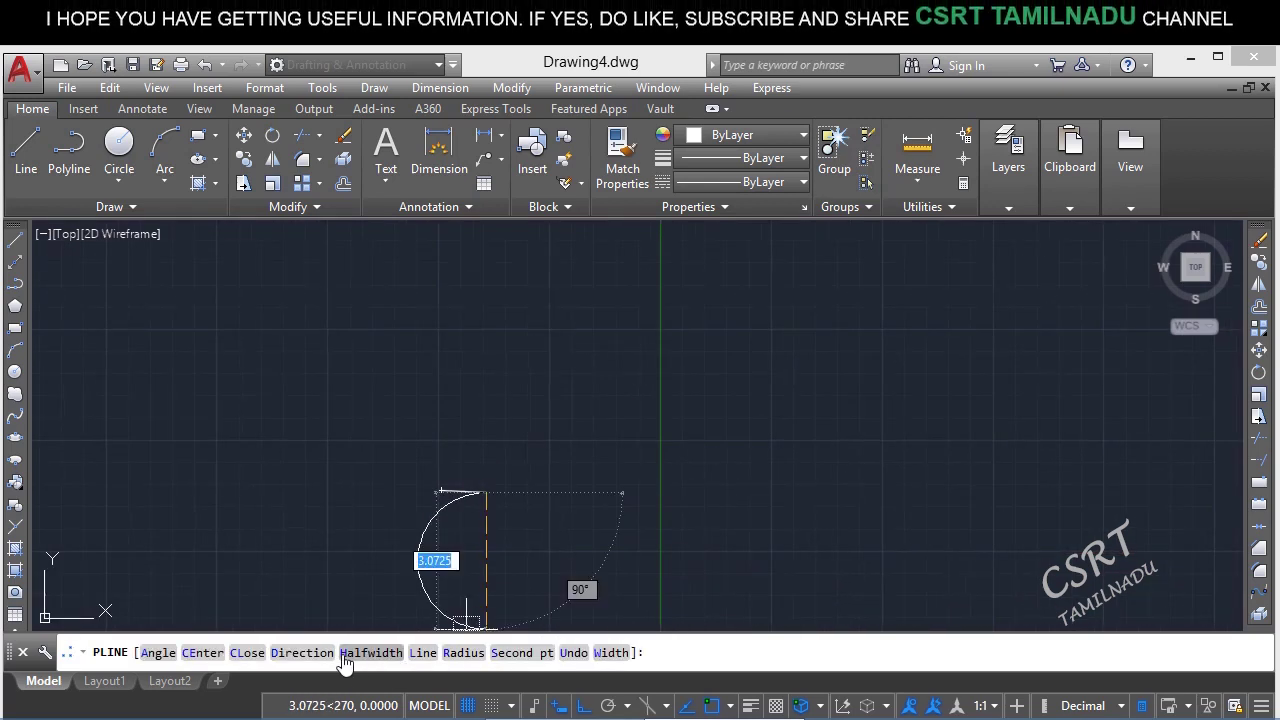
Draw the first 4-unit wheel arch with its start tangent pointing up.
{"action": "left_click", "coordinate": [281, 655]}
{"action": "left_click", "coordinate": [531, 420]}
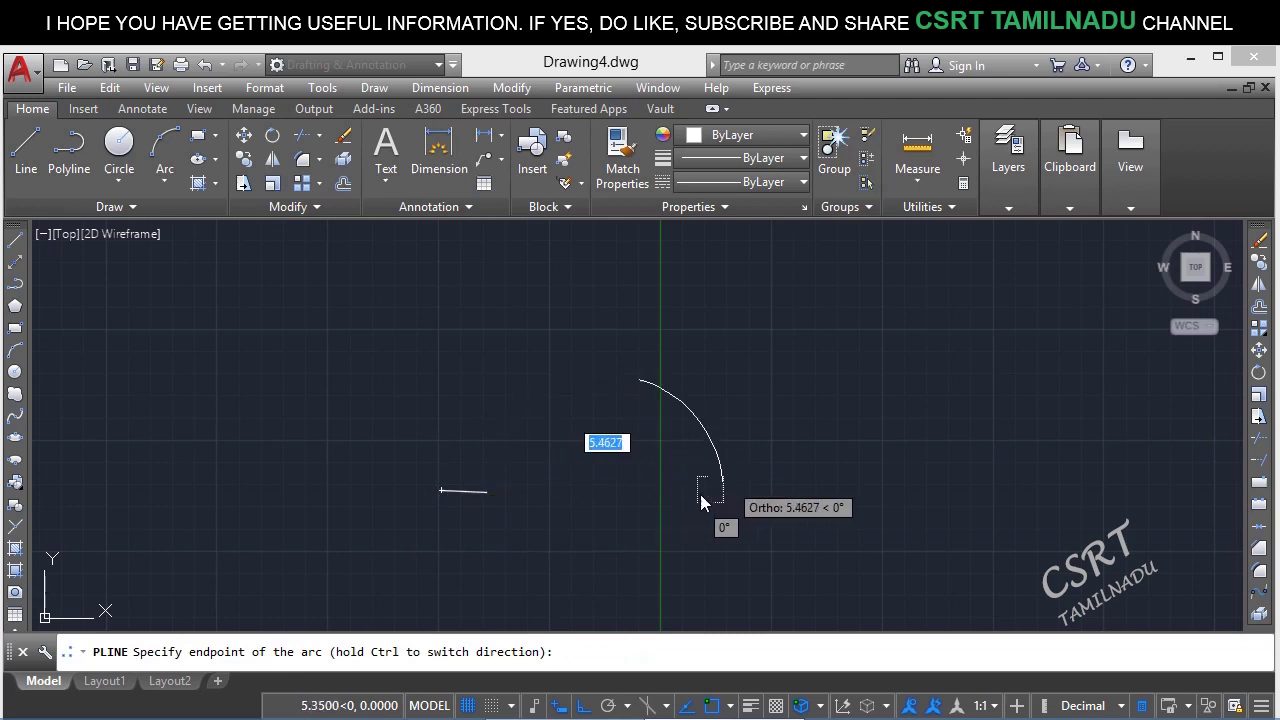
{"action": "middle_click_drag", "start_coordinate": [677, 522], "coordinate": [569, 520]}
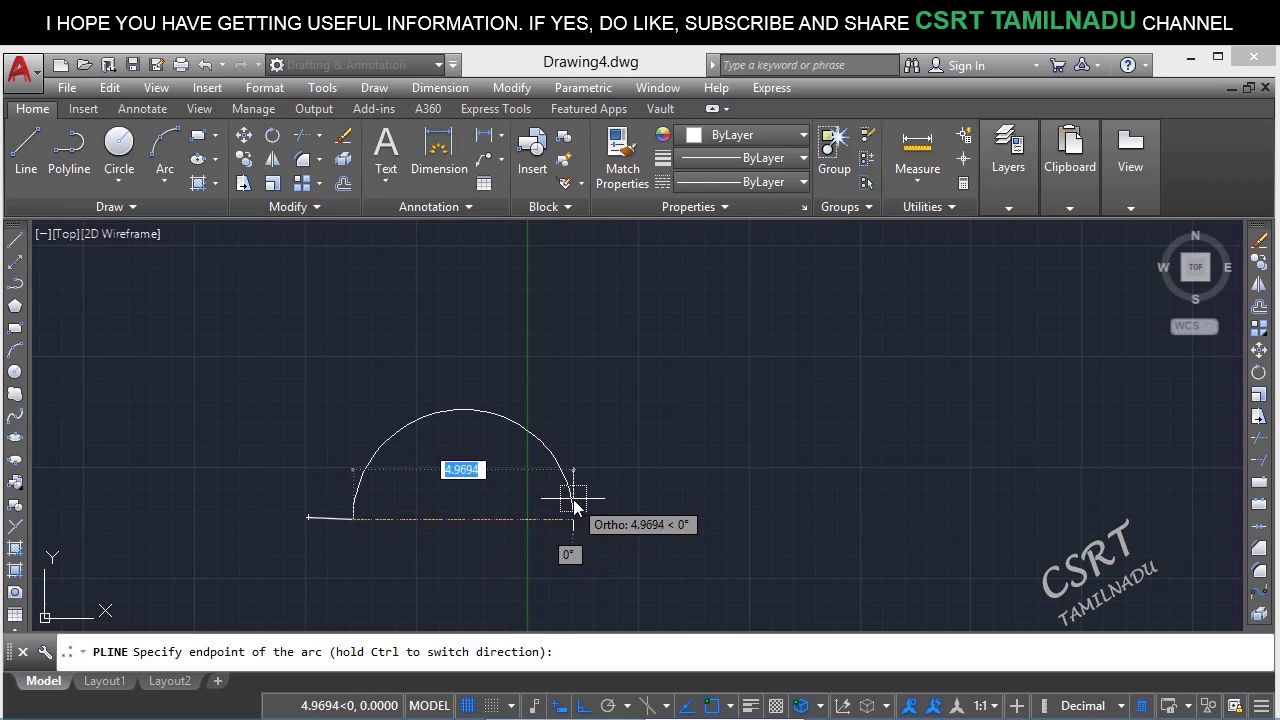
{"action": "type", "text": "4"}
{"action": "key", "text": "Return"}
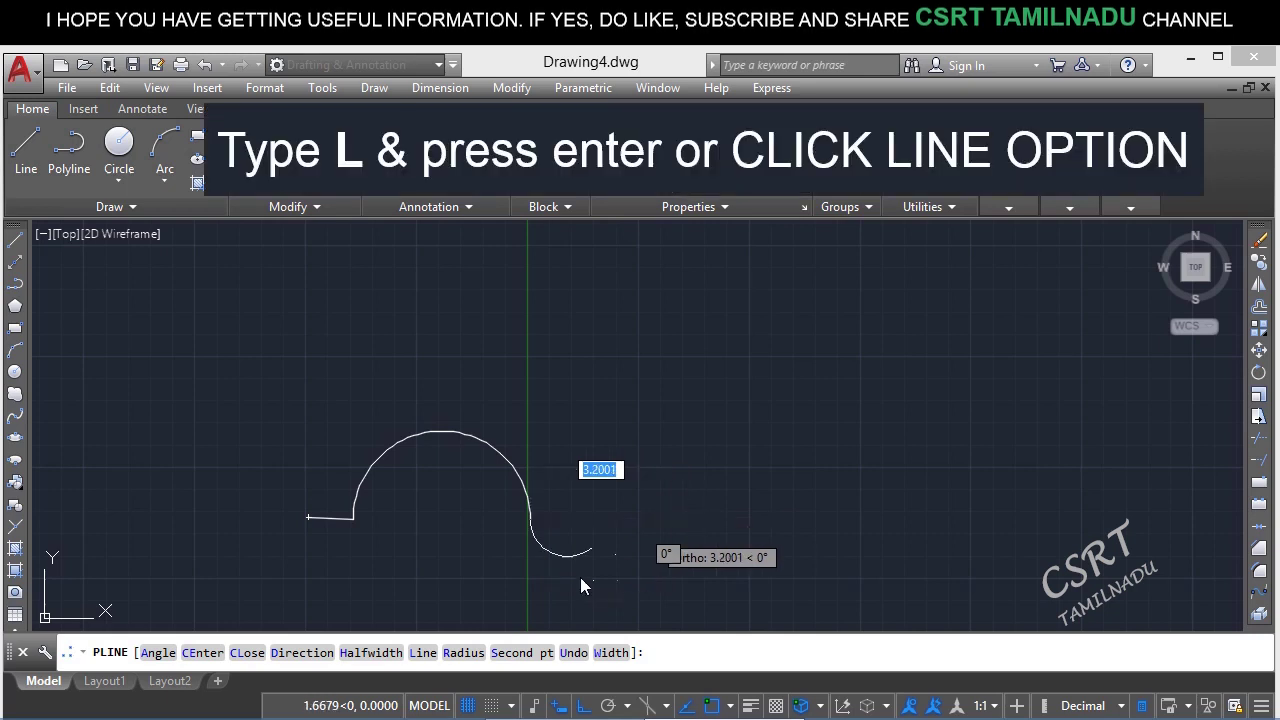
Continue with an 8-unit straight segment.
{"action": "left_click", "coordinate": [423, 653]}
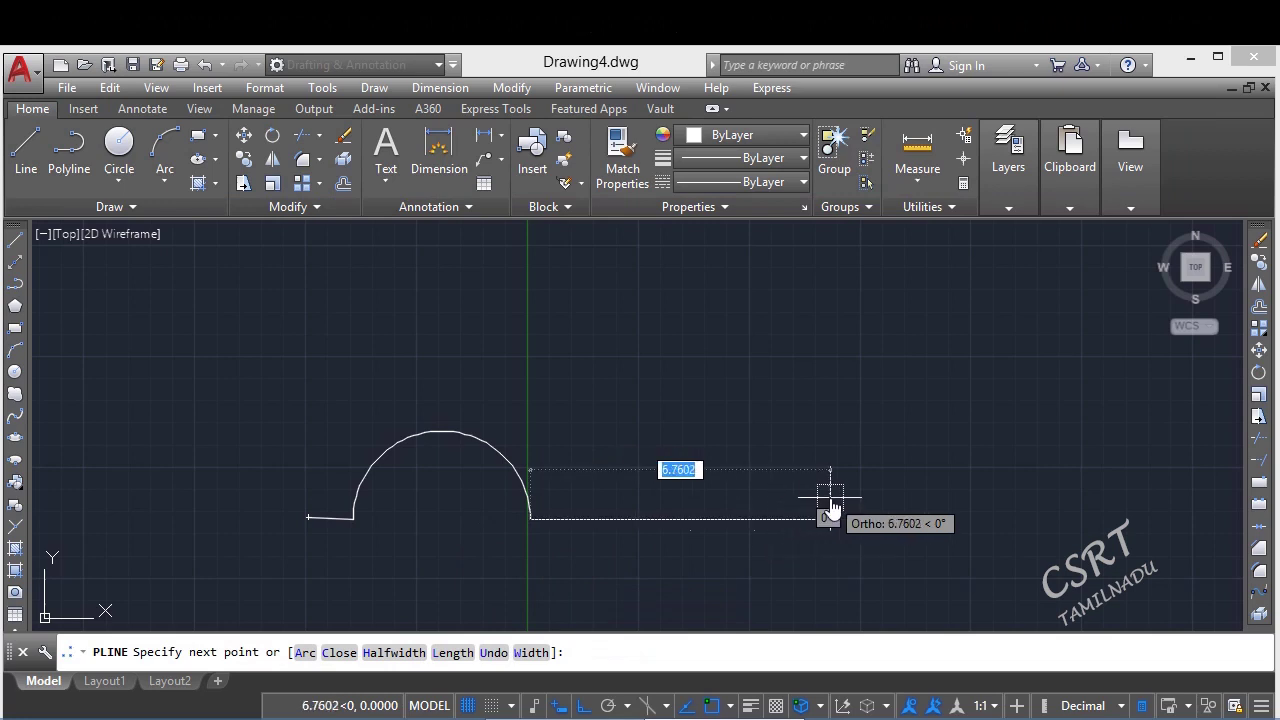
{"action": "type", "text": "8"}
{"action": "key", "text": "Return"}
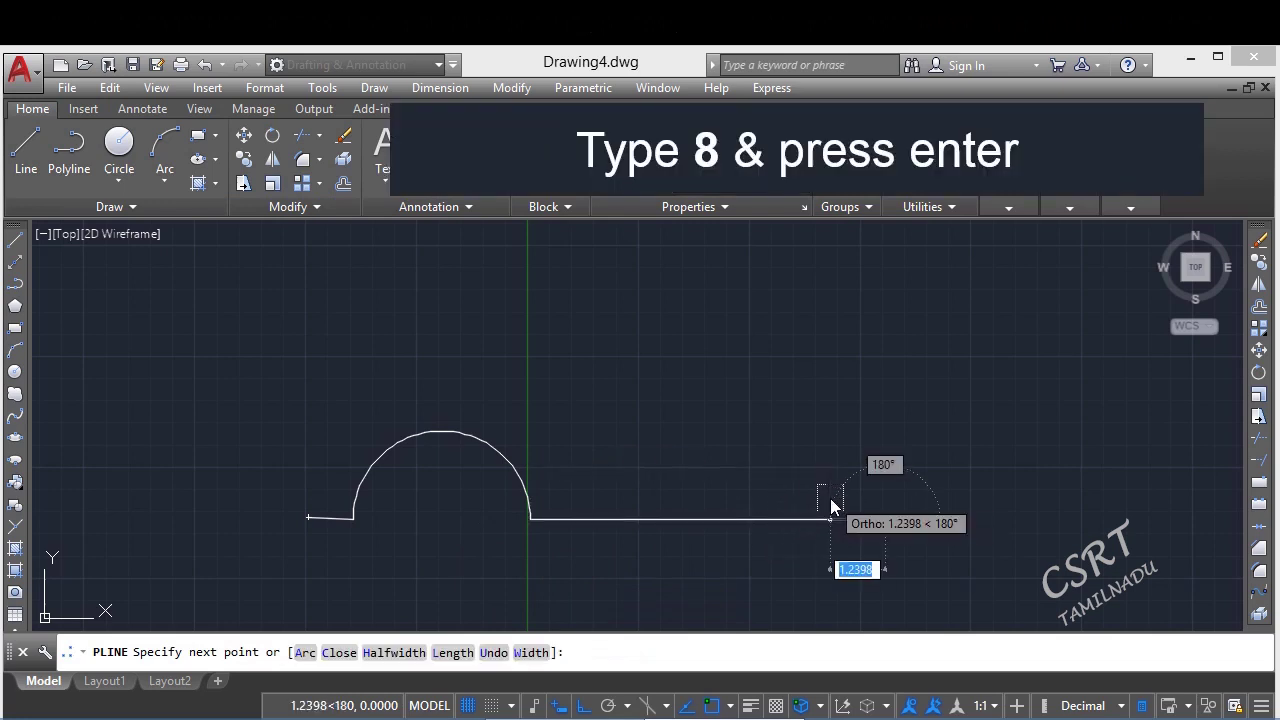
{"action": "middle_click_drag", "start_coordinate": [970, 500], "coordinate": [791, 529]}
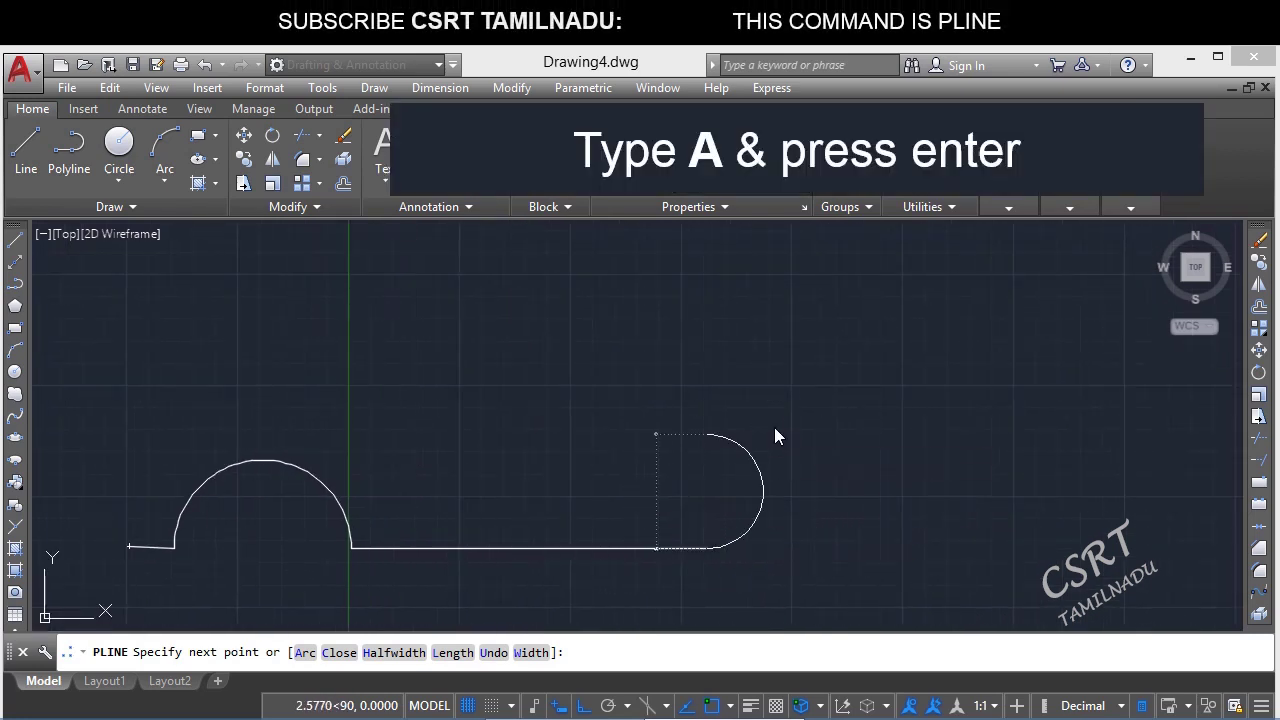
Add a second 4-unit wheel arch tangent upward, then return to line mode.
{"action": "type", "text": "A"}
{"action": "key", "text": "Return"}
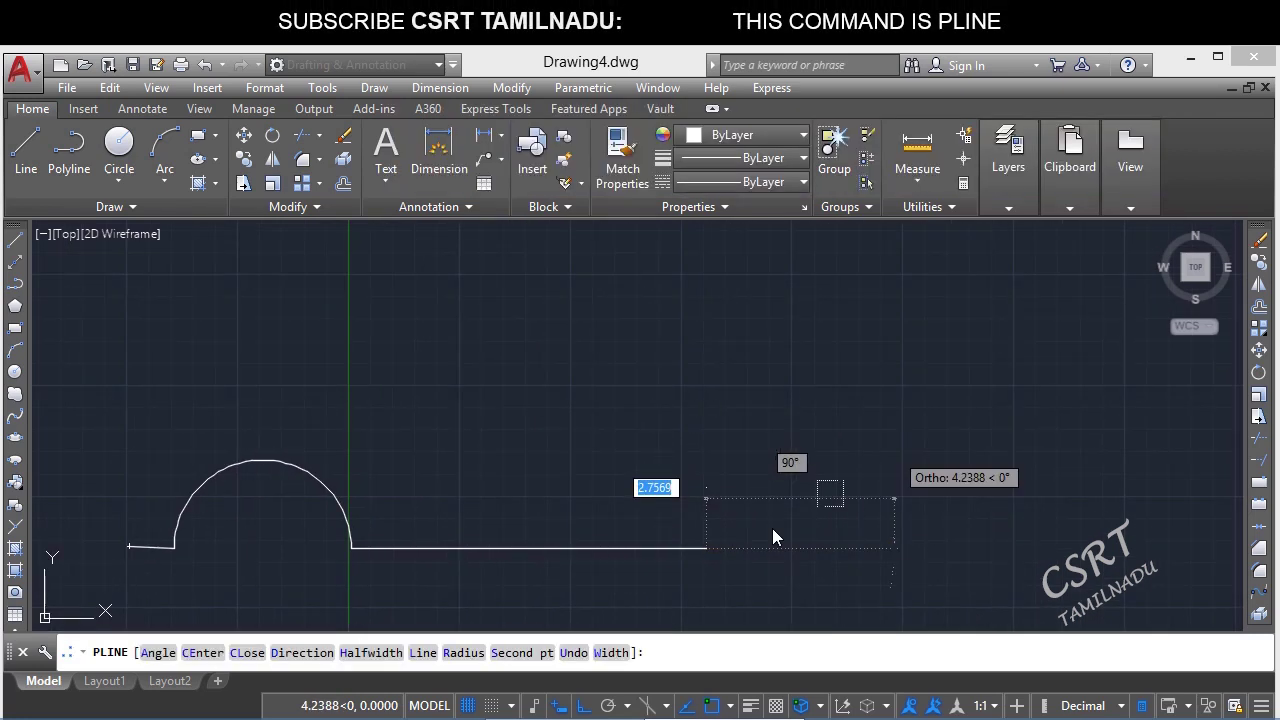
{"action": "left_click", "coordinate": [300, 652]}
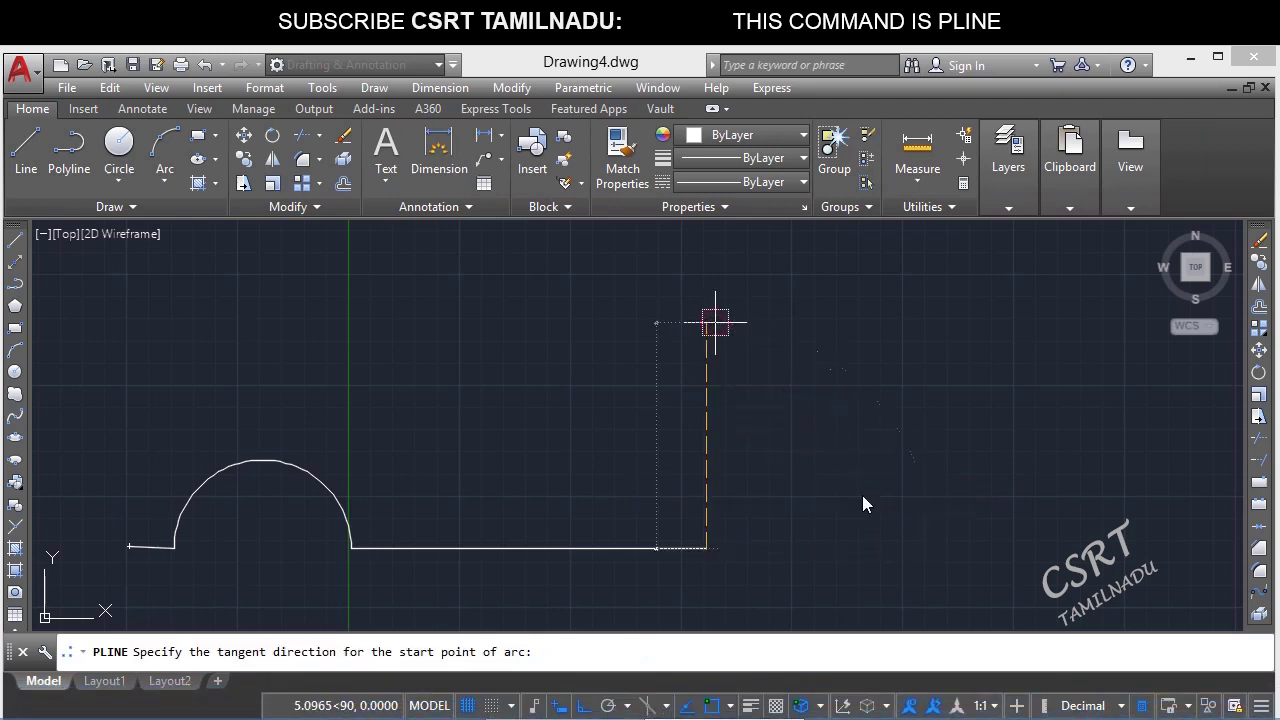
{"action": "left_click", "coordinate": [715, 322]}
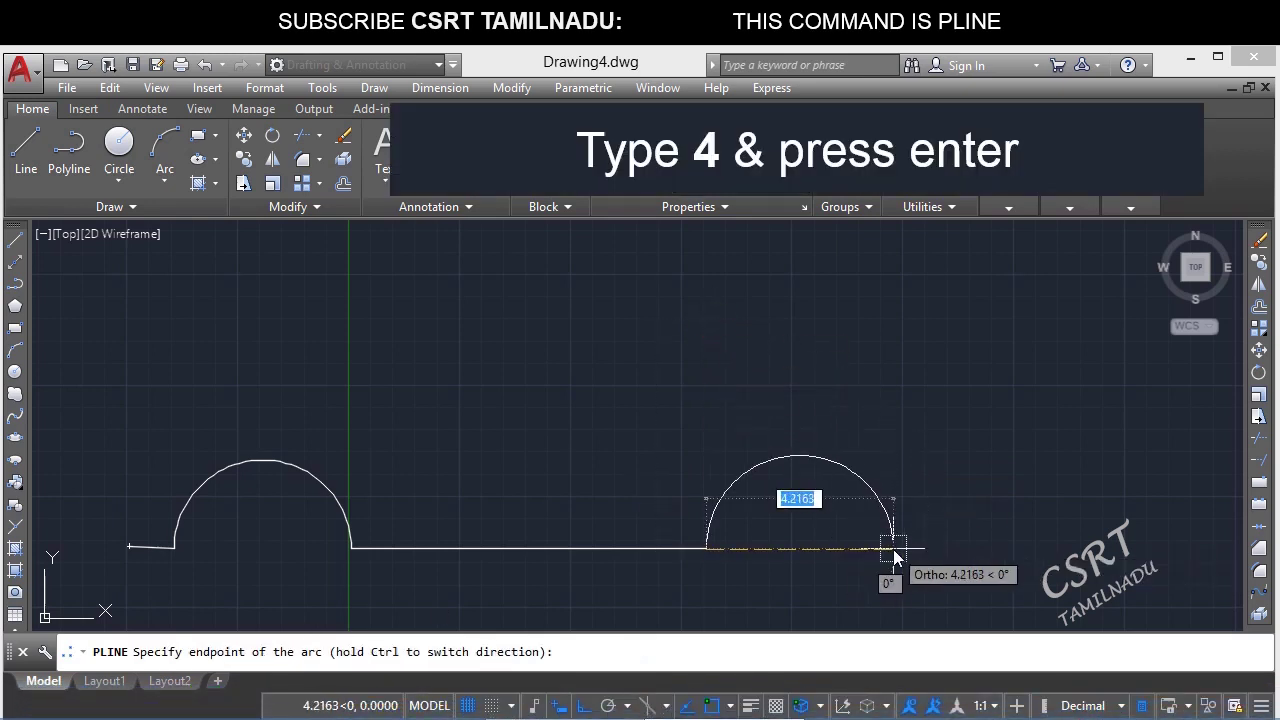
{"action": "type", "text": "4"}
{"action": "key", "text": "Return"}
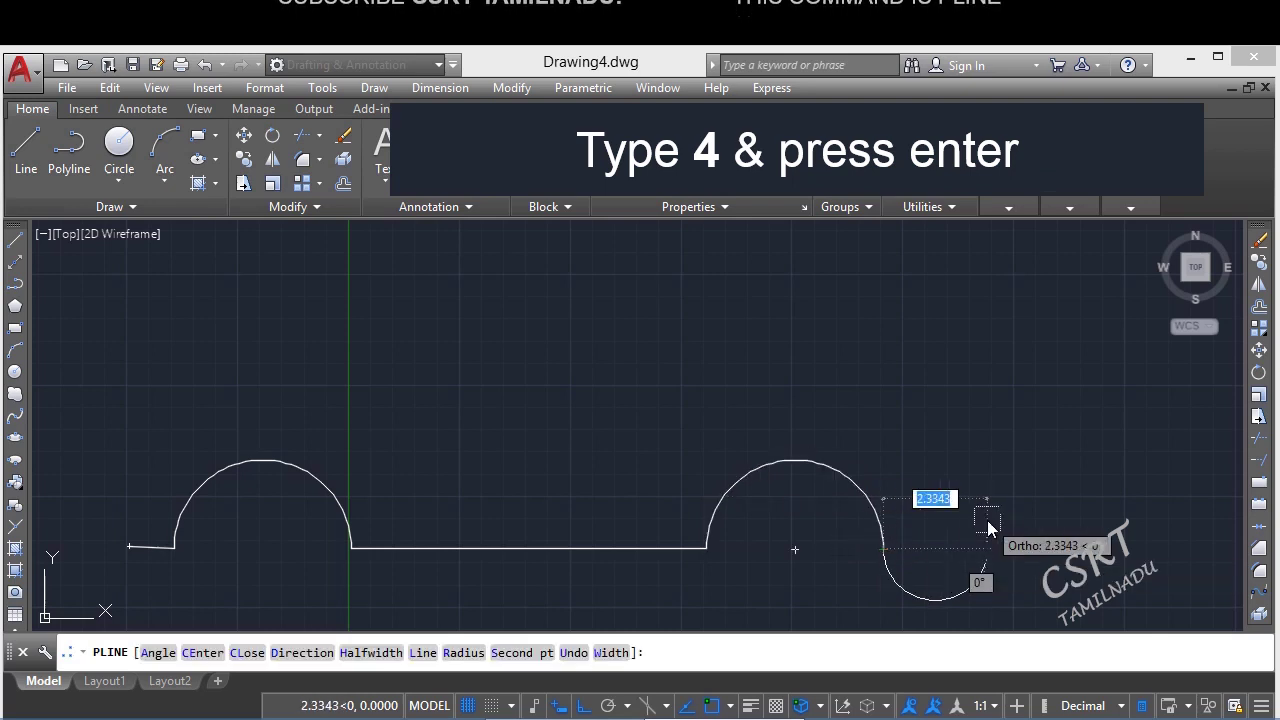
{"action": "type", "text": "L"}
{"action": "key", "text": "Return"}
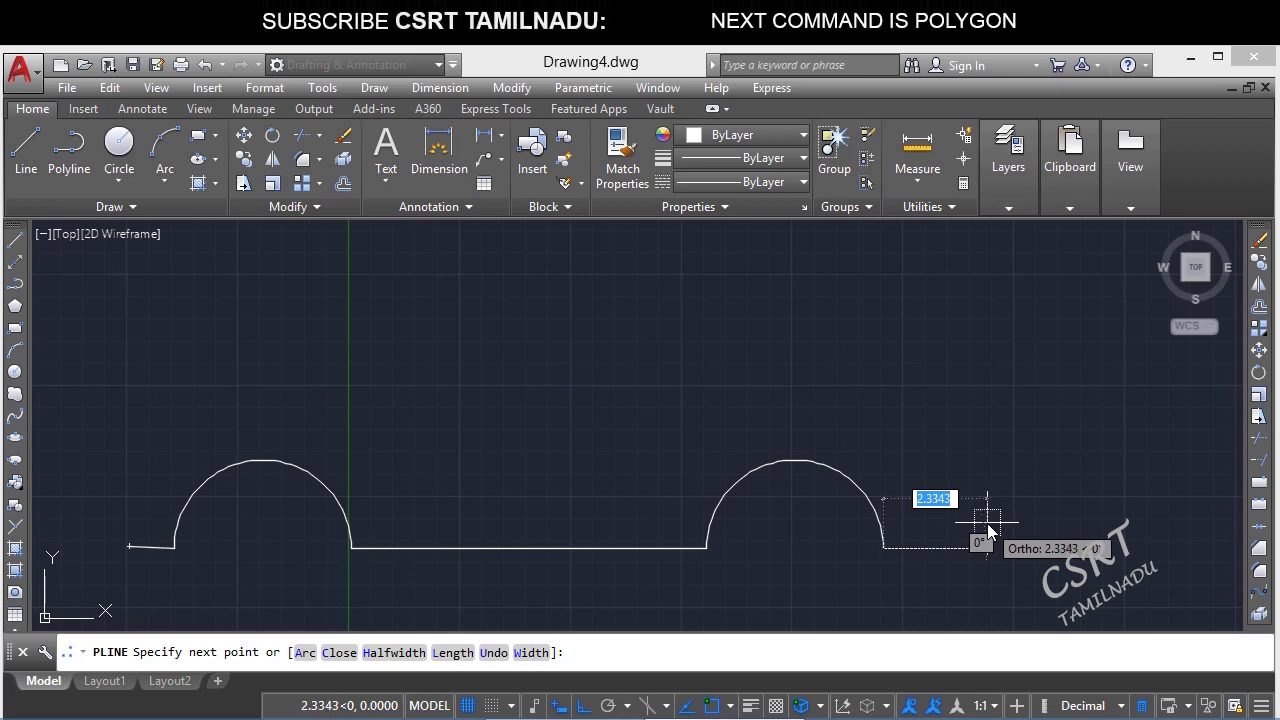
Add a 0.5-unit straight tail beyond the right arch's foot and end the polyline.
{"action": "type", "text": "@0.5"}
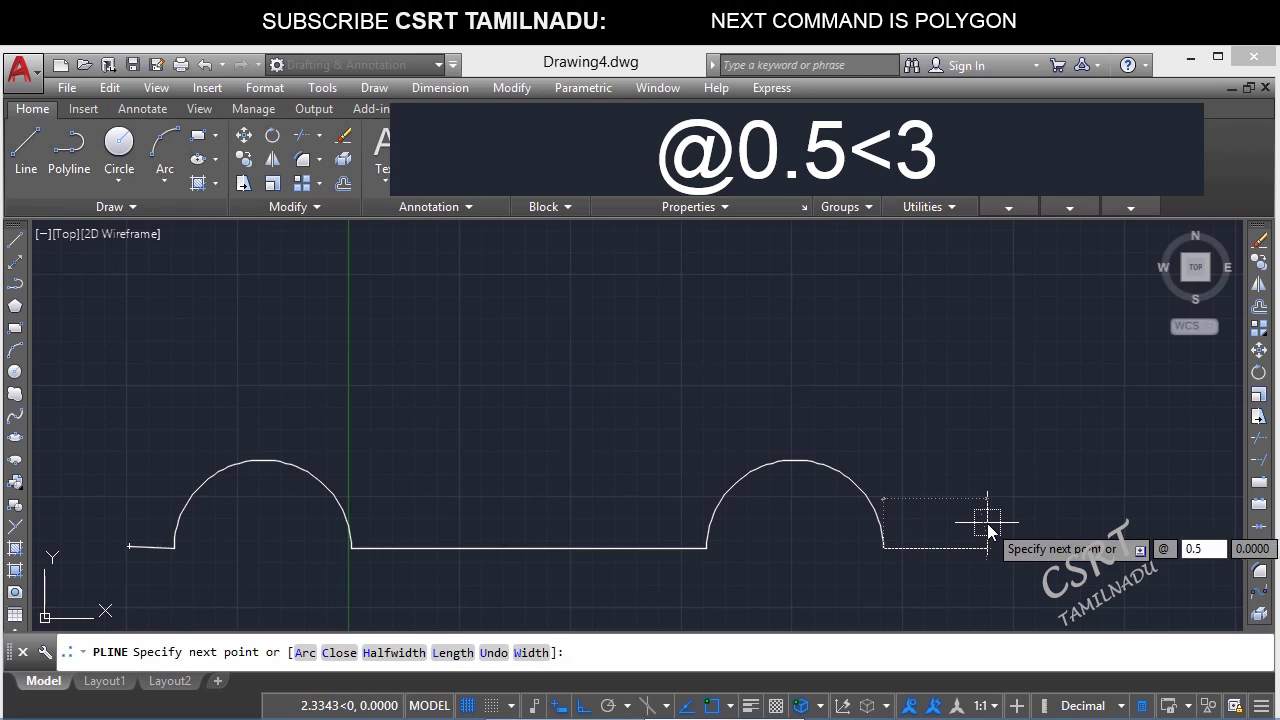
{"action": "key", "text": "Tab"}
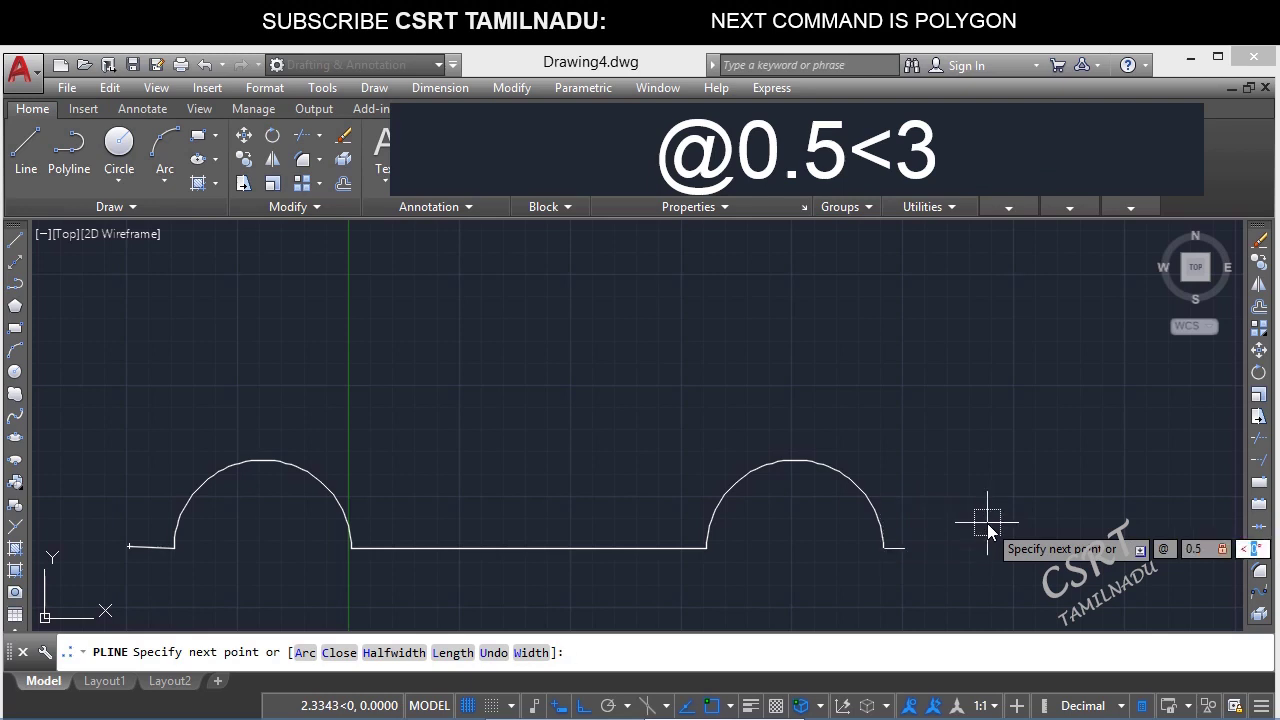
{"action": "key", "text": "Return"}
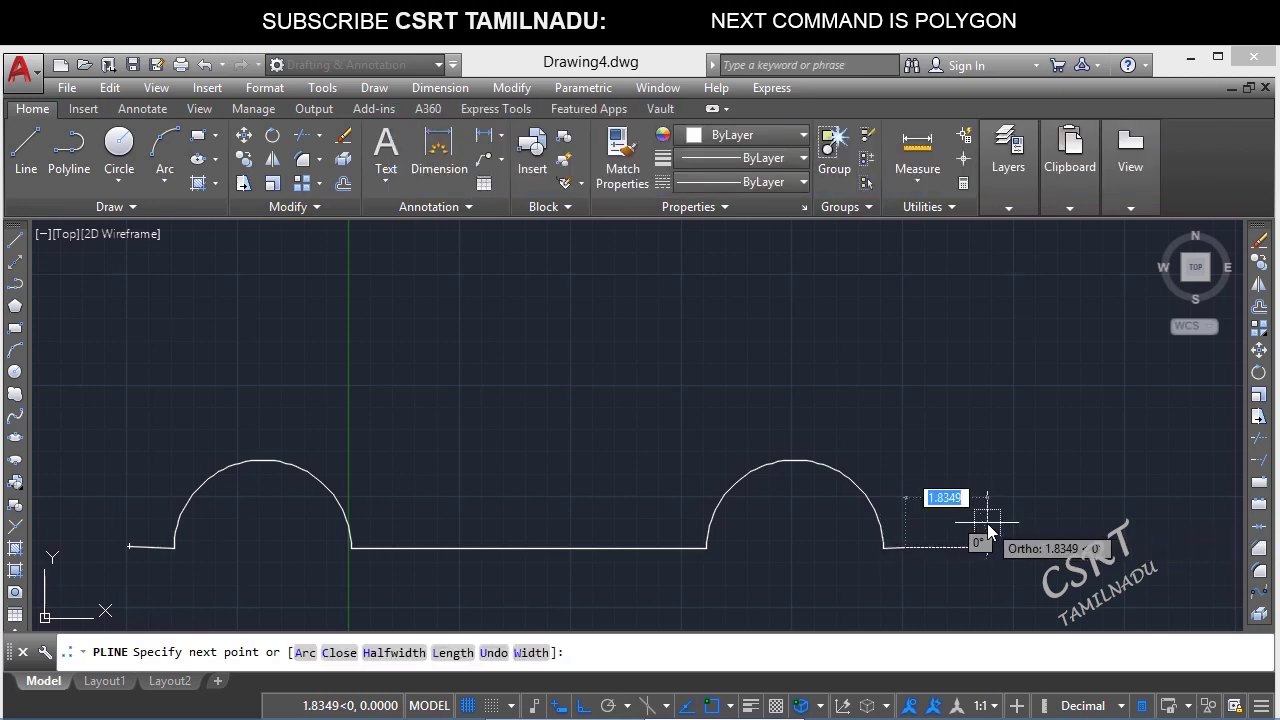
{"action": "left_click", "coordinate": [914, 562]}
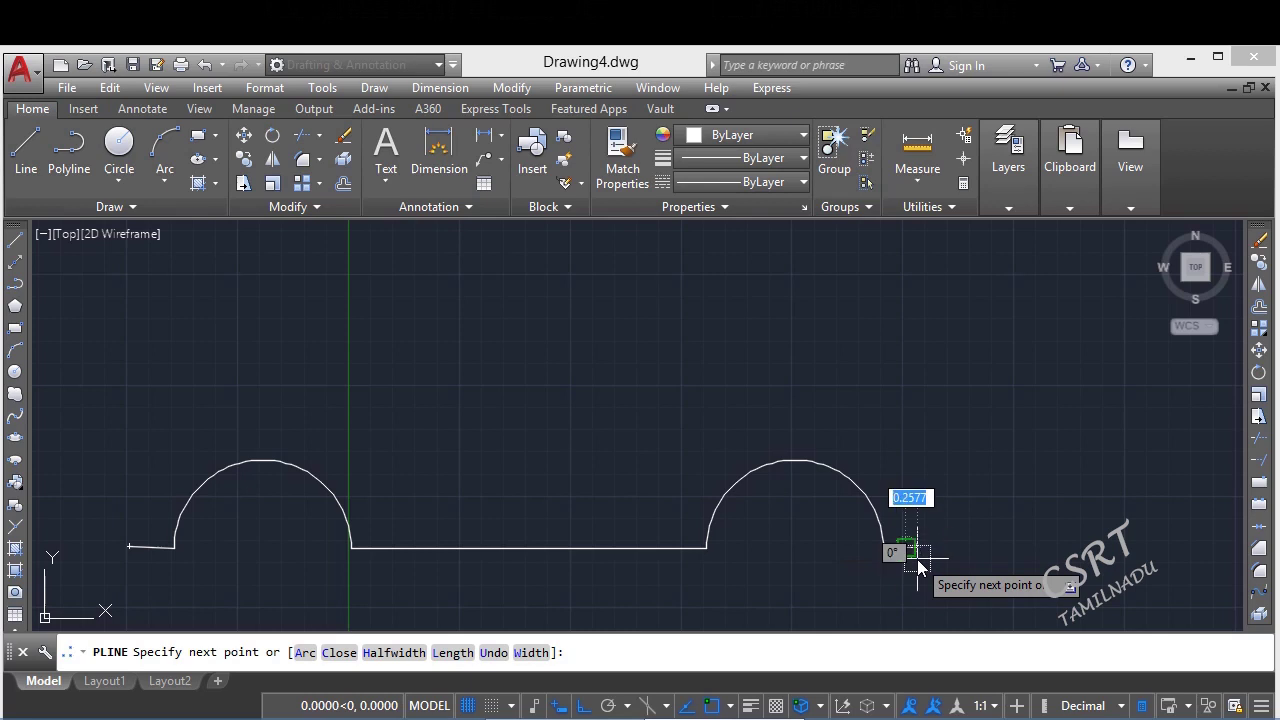
{"action": "scroll", "coordinate": [917, 559], "scroll_direction": "up", "scroll_amount": 3}
{"action": "scroll", "coordinate": [917, 555], "scroll_direction": "up", "scroll_amount": 3}
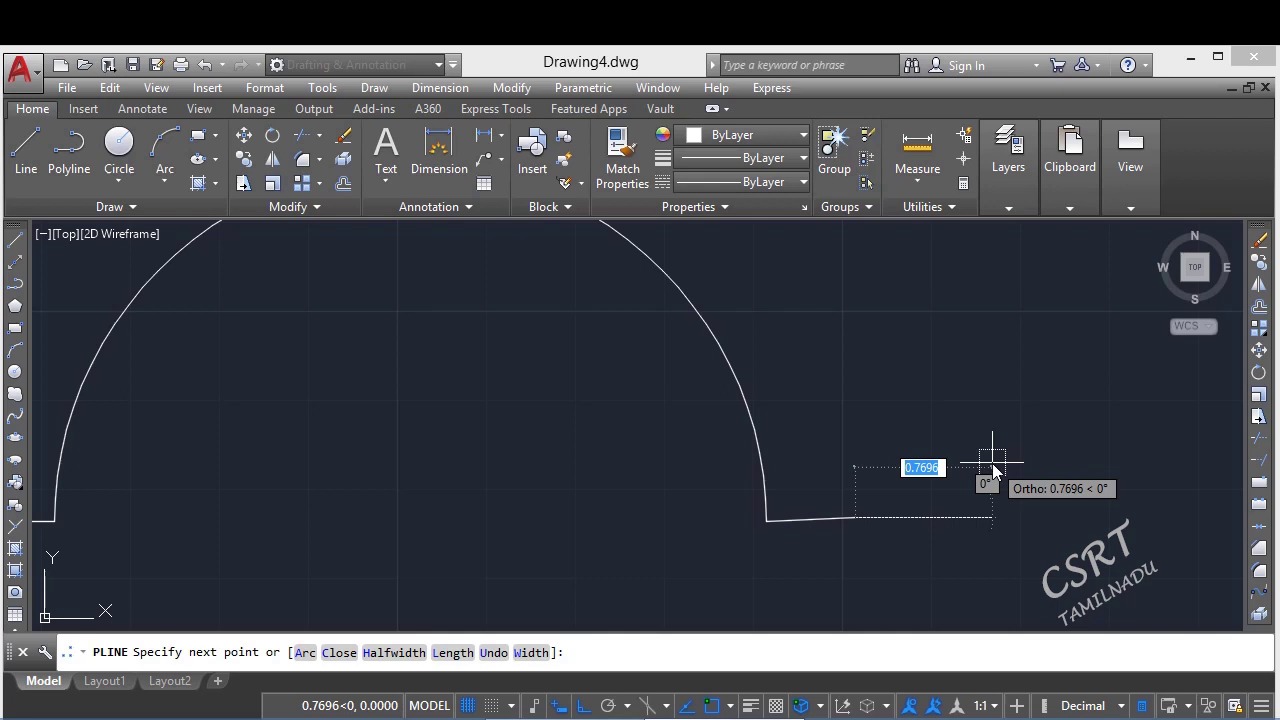
{"action": "left_click", "coordinate": [455, 652]}
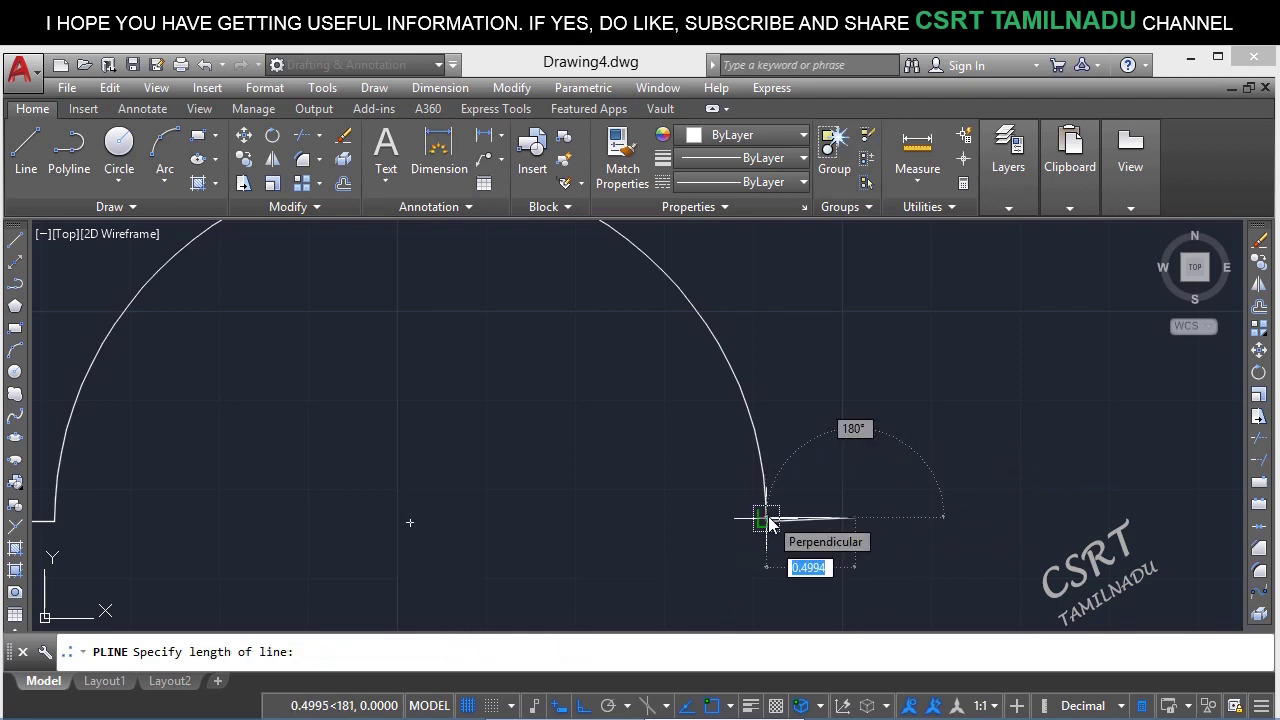
{"action": "type", "text": "0.5"}
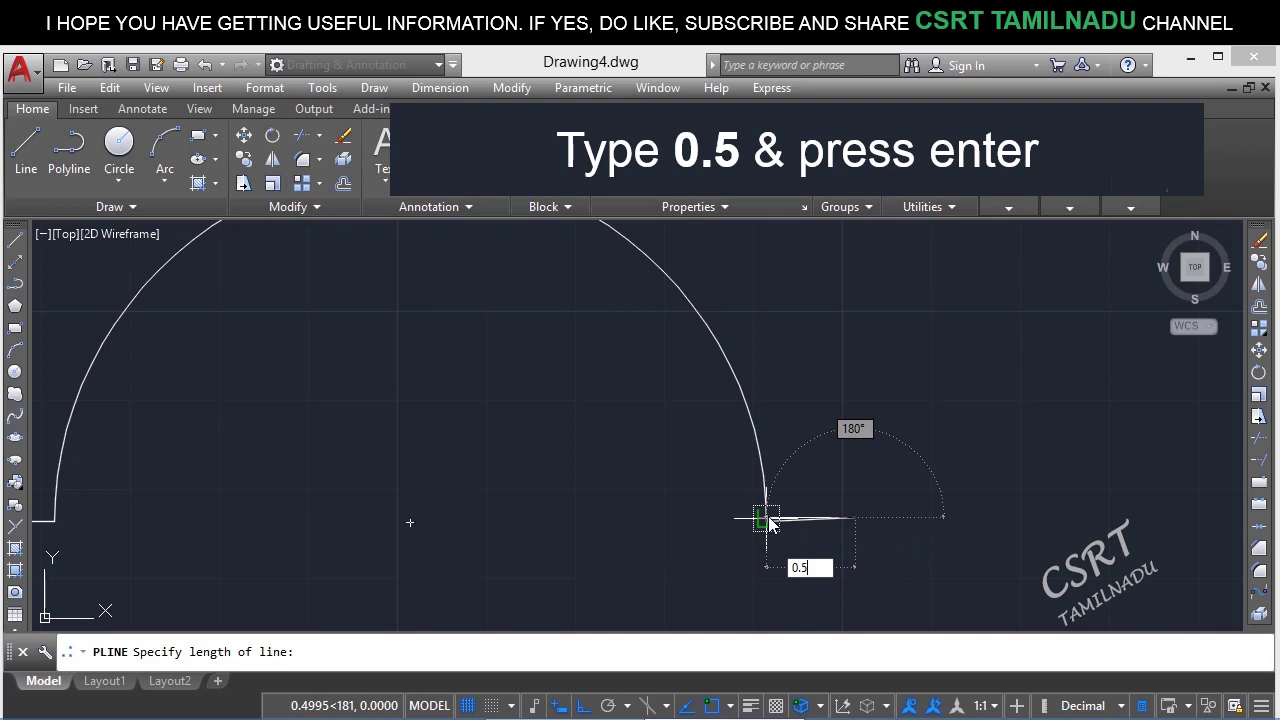
{"action": "key", "text": "Return"}
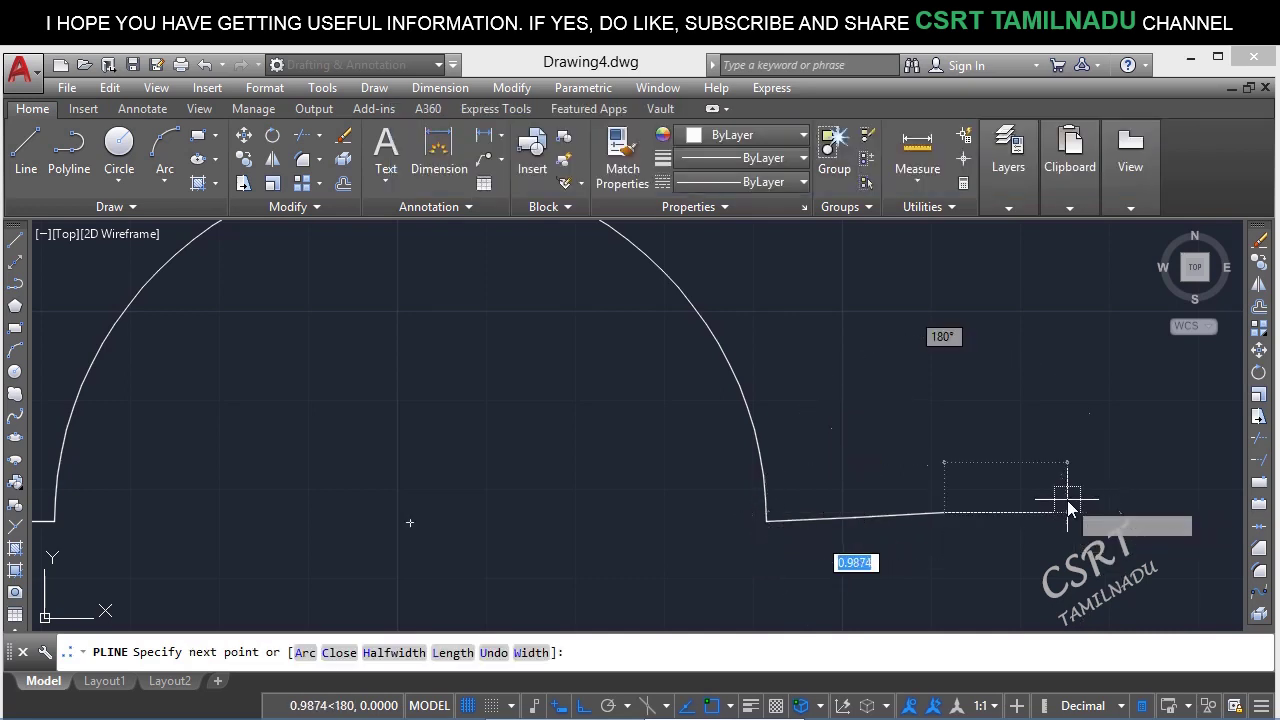
{"action": "key", "text": "Return"}
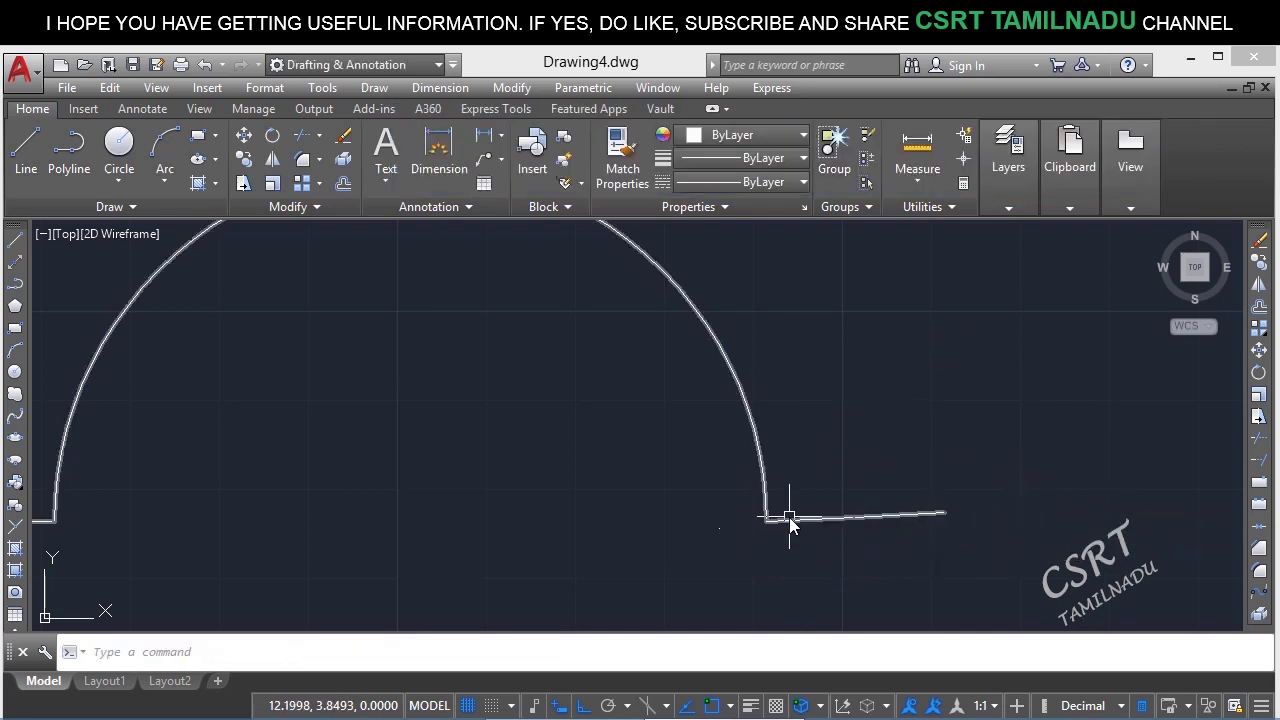
Draw a three-line bracket above the wheel-arch polyline.
{"action": "left_click", "coordinate": [790, 520]}
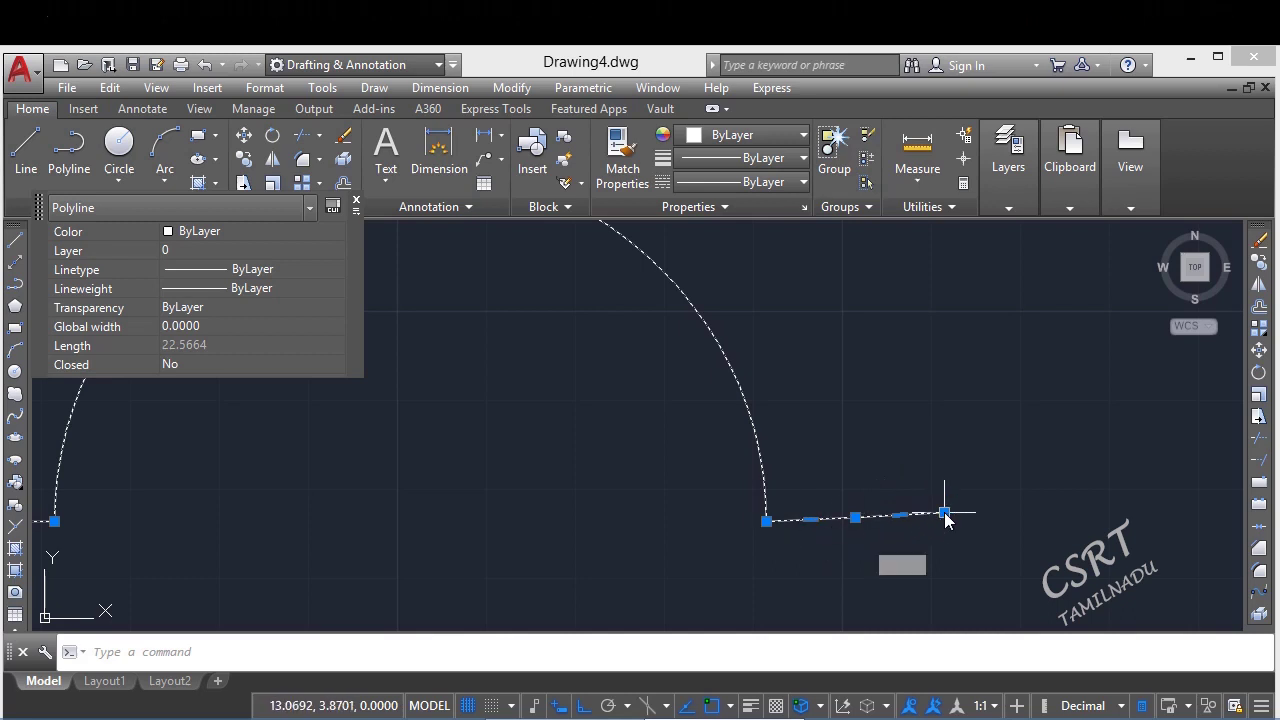
{"action": "scroll", "coordinate": [953, 509], "scroll_direction": "down", "scroll_amount": 3}
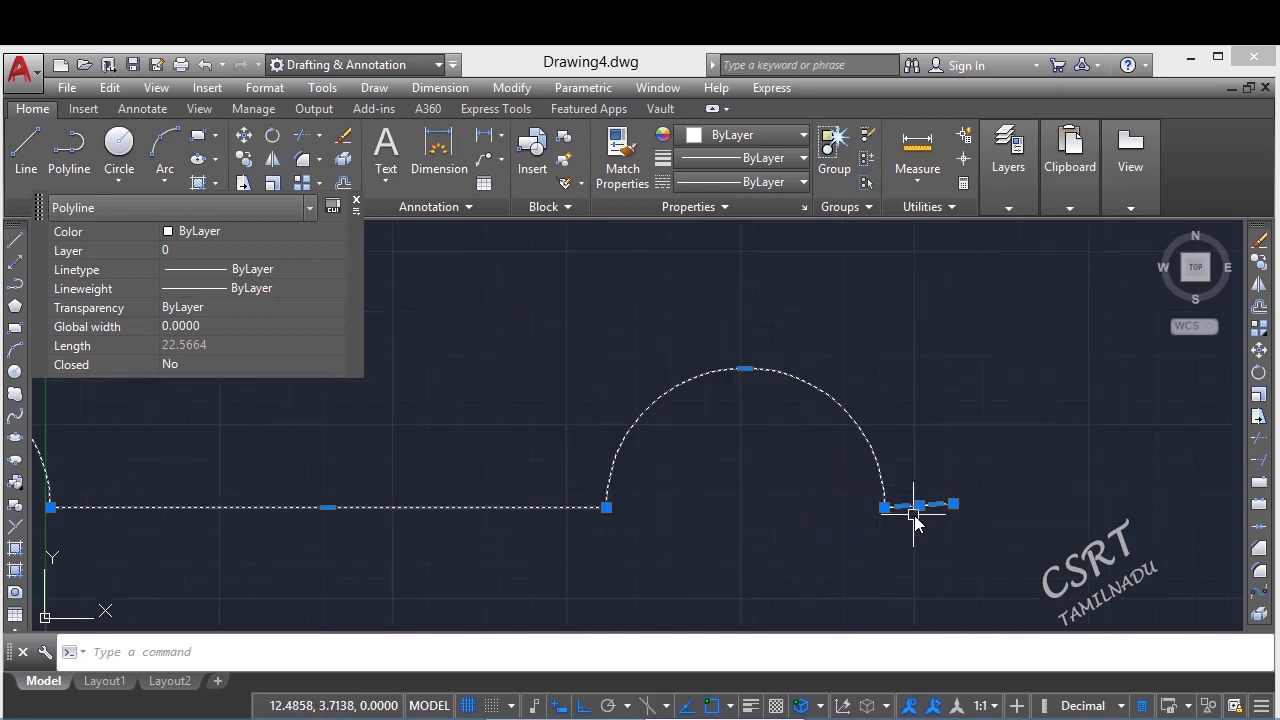
{"action": "scroll", "coordinate": [926, 519], "scroll_direction": "down", "scroll_amount": 2}
{"action": "scroll", "coordinate": [928, 516], "scroll_direction": "down", "scroll_amount": 4}
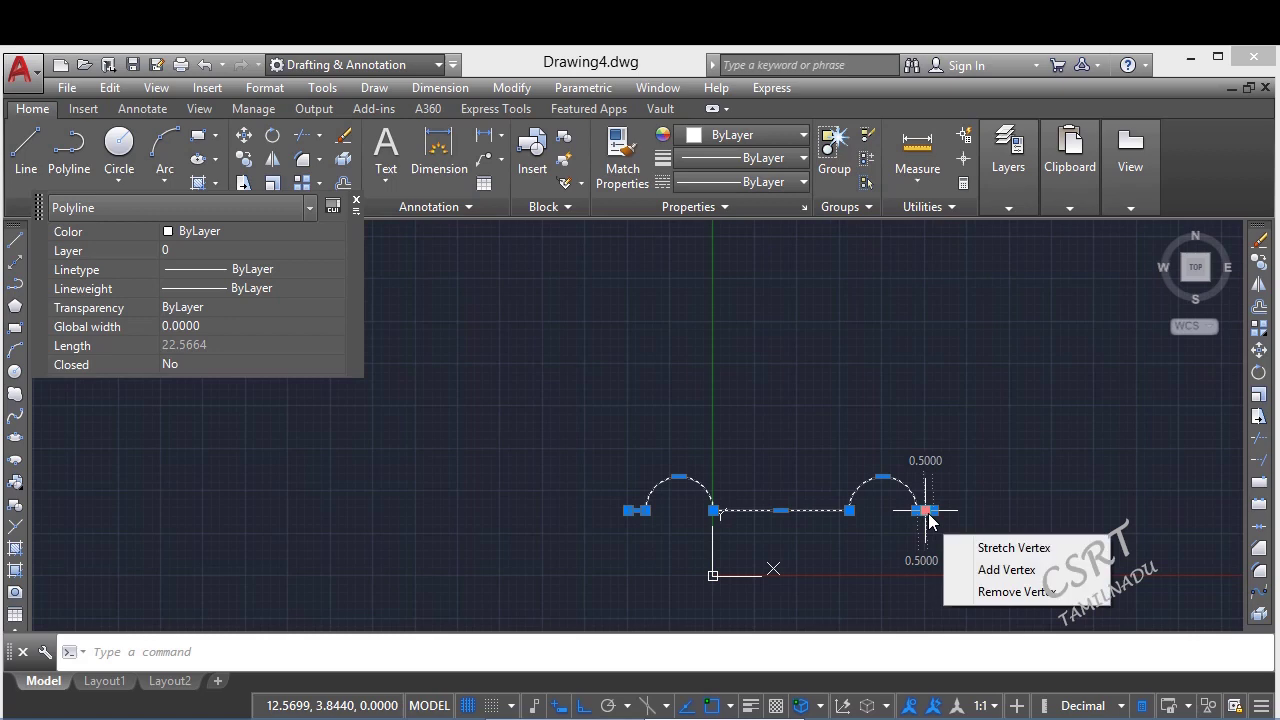
{"action": "scroll", "coordinate": [792, 468], "scroll_direction": "up", "scroll_amount": 3}
{"action": "scroll", "coordinate": [788, 500], "scroll_direction": "up", "scroll_amount": 1}
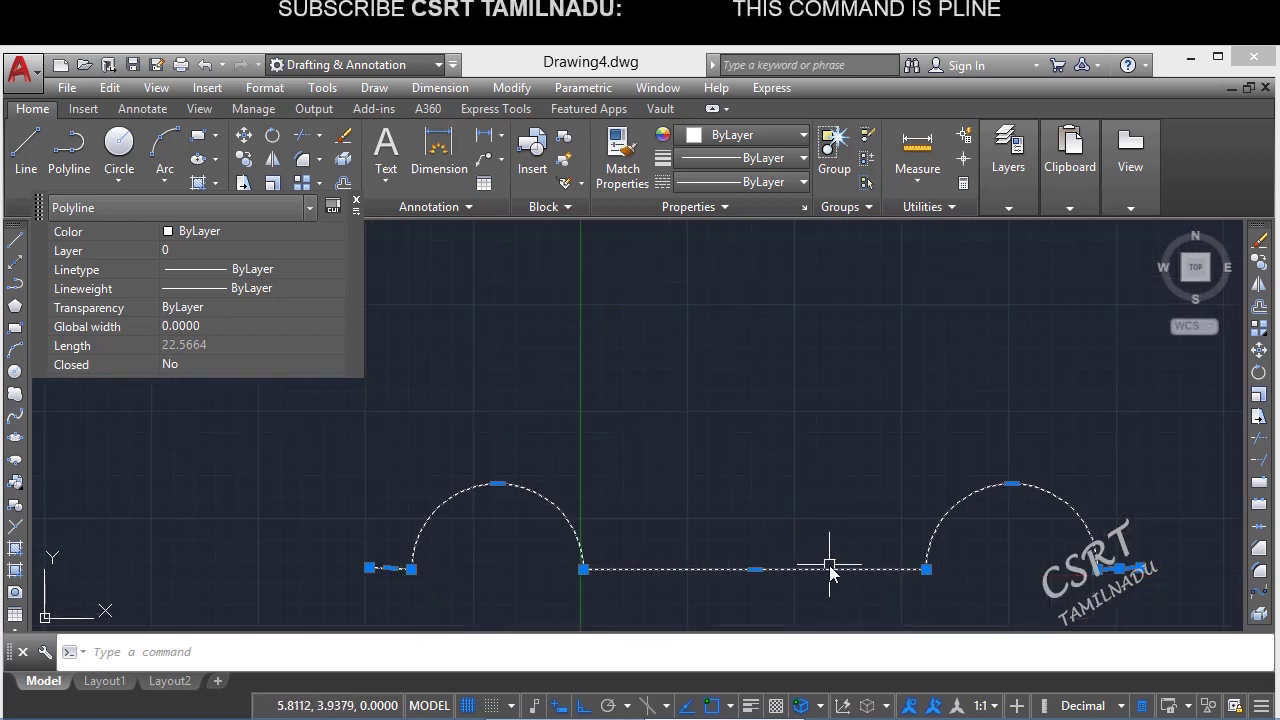
{"action": "type", "text": "L"}
{"action": "key", "text": "Return"}
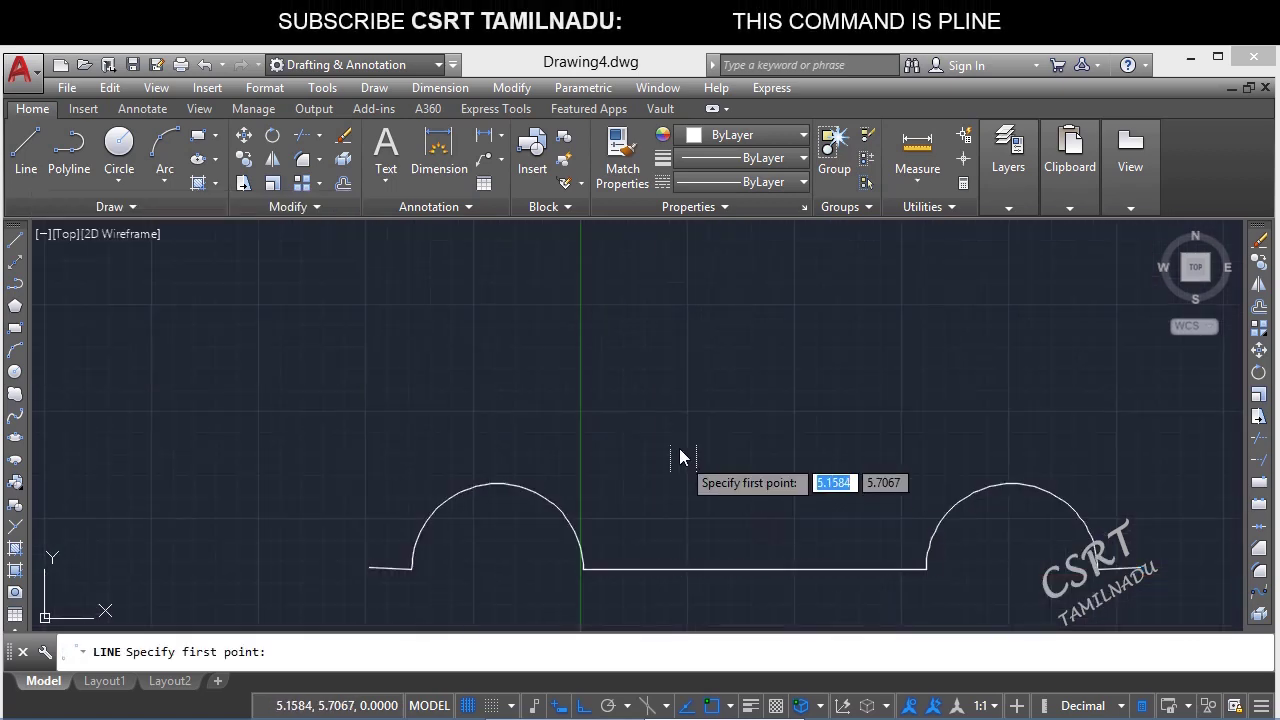
{"action": "left_click", "coordinate": [676, 444]}
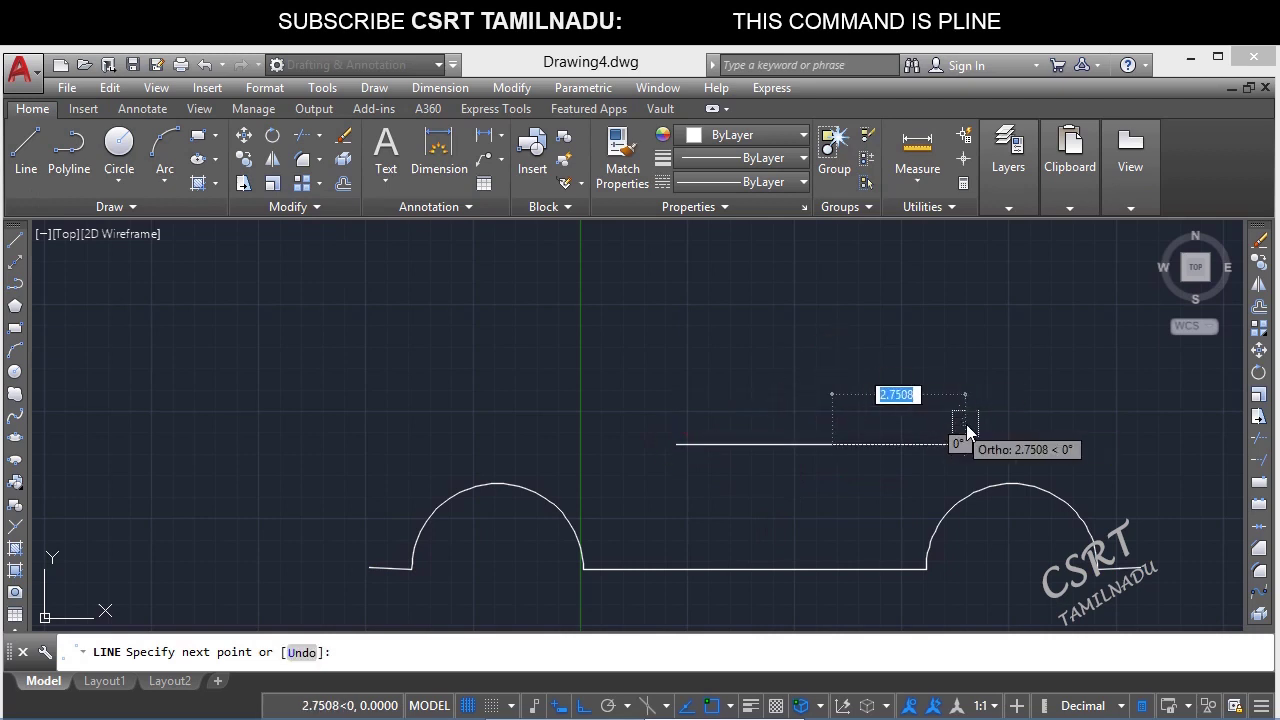
{"action": "left_click", "coordinate": [832, 444]}
{"action": "left_click", "coordinate": [832, 518]}
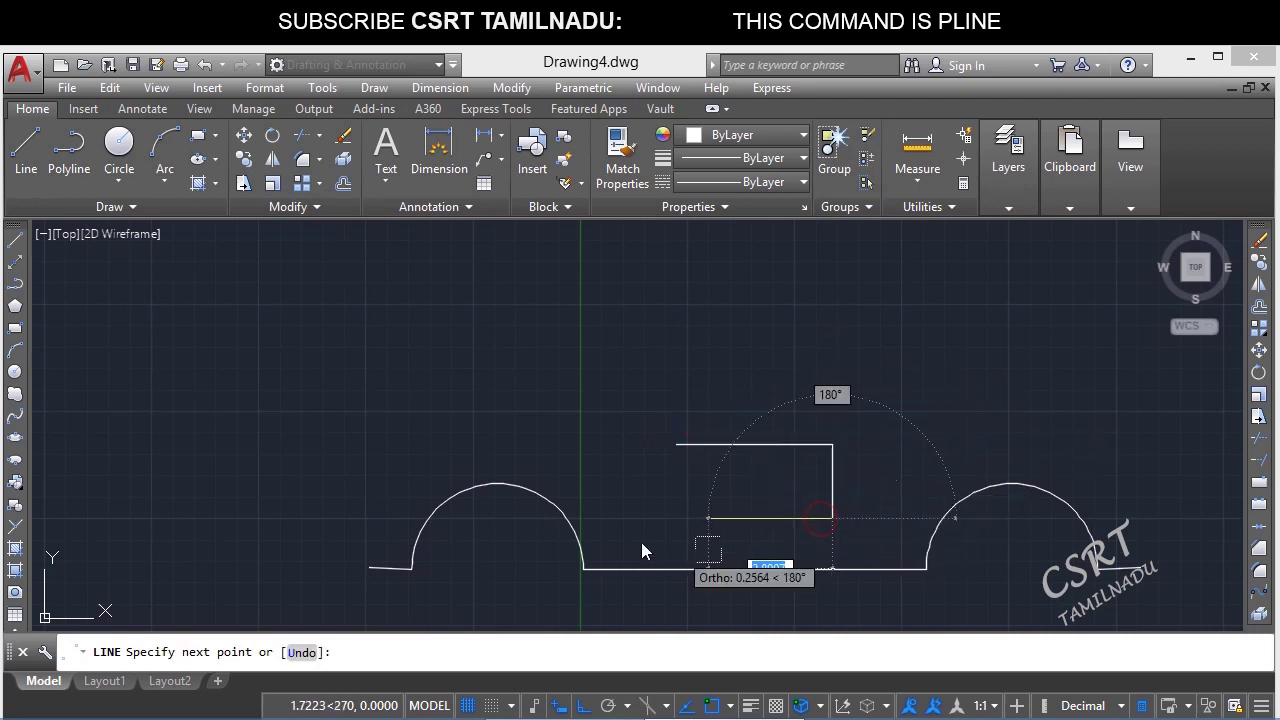
{"action": "left_click", "coordinate": [640, 518]}
{"action": "key", "text": "Return"}
Delete the three bracket lines and start a new polyline with PL.
{"action": "left_click", "coordinate": [790, 519]}
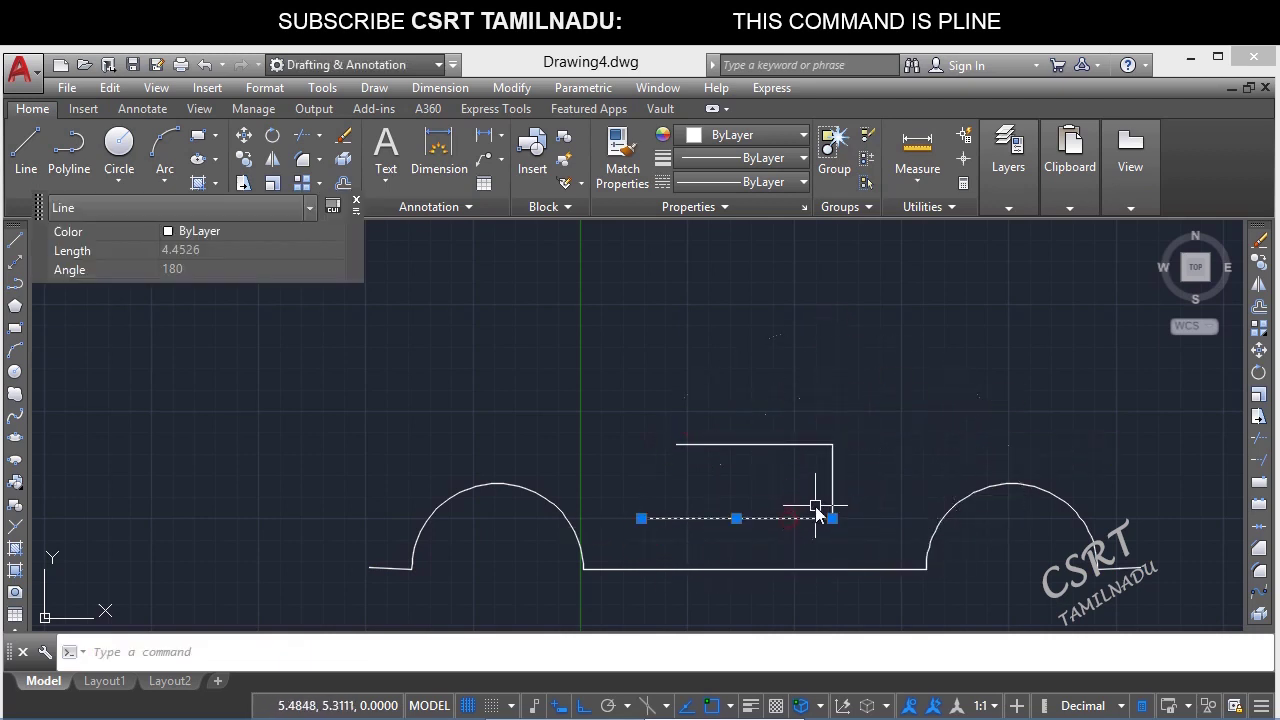
{"action": "key", "text": "Escape"}
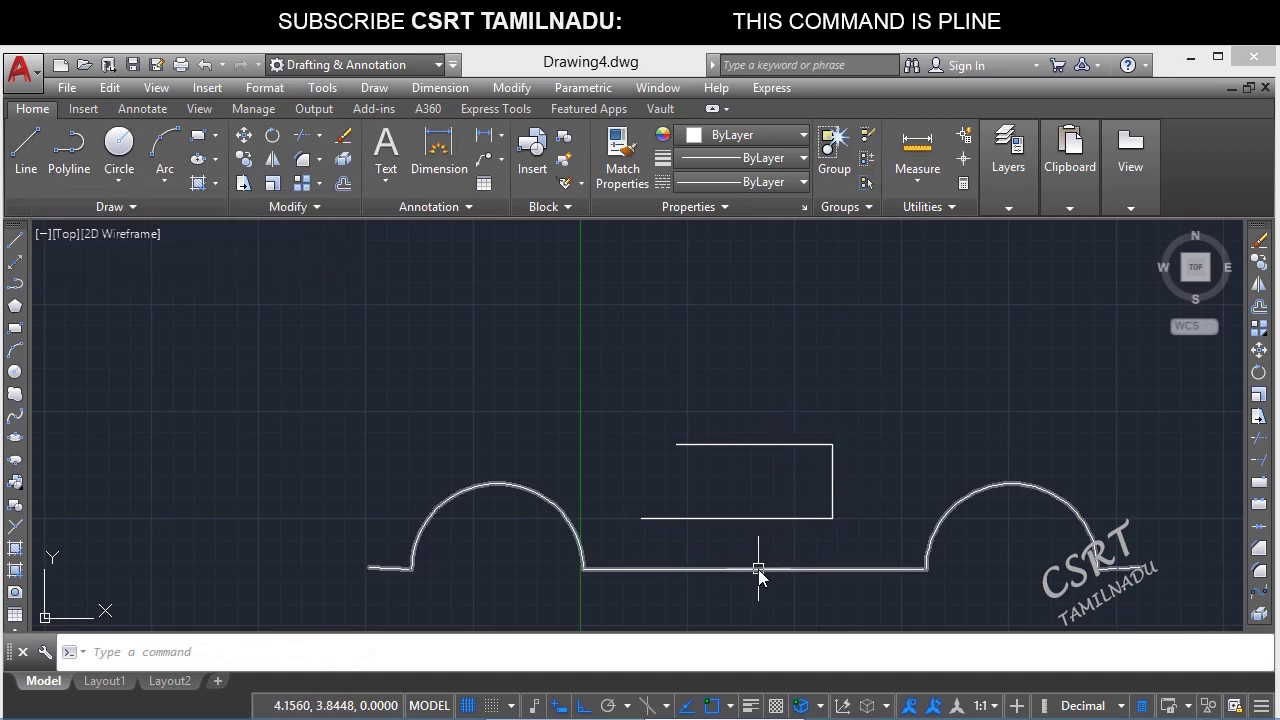
{"action": "left_click", "coordinate": [755, 569]}
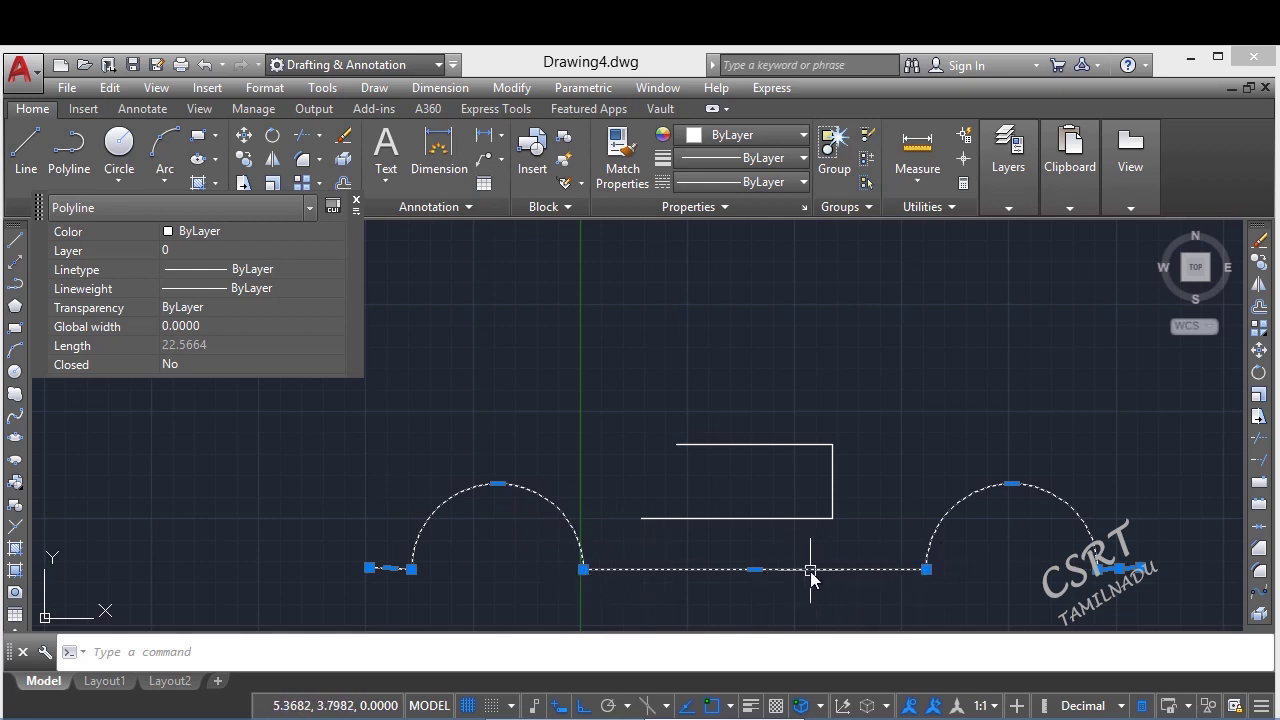
{"action": "left_click", "coordinate": [832, 470]}
{"action": "key", "text": "Escape"}
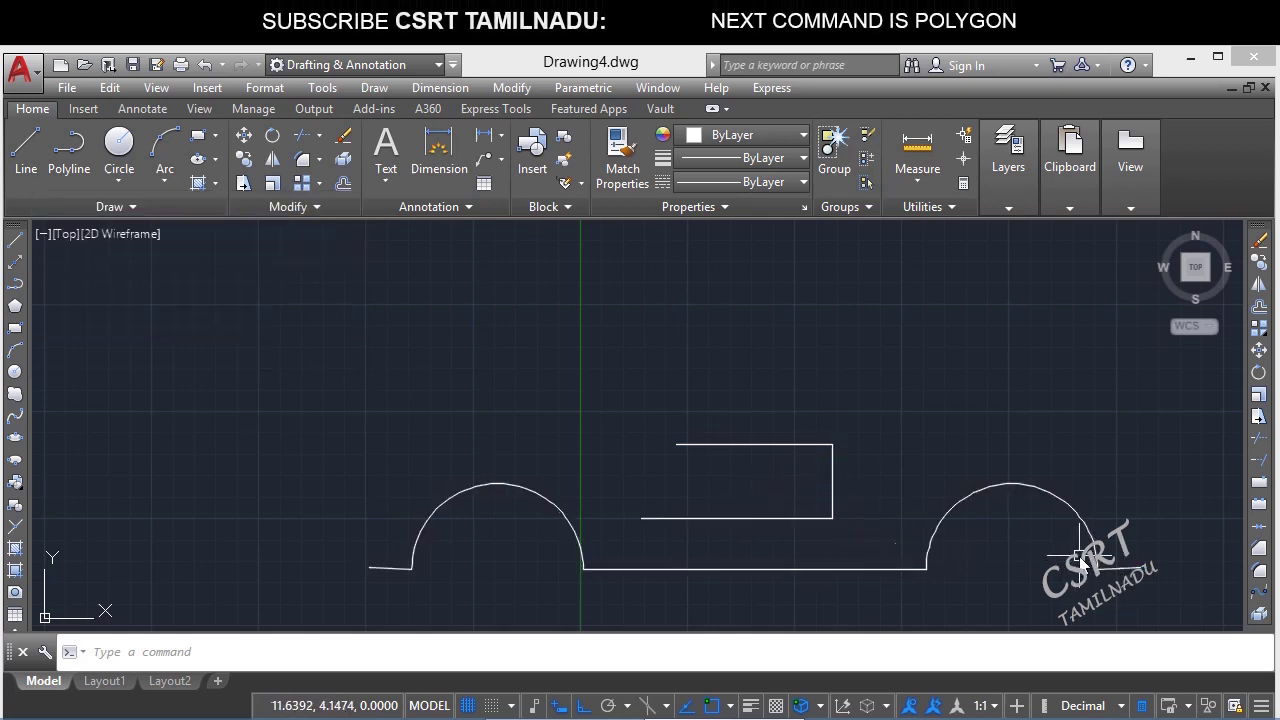
{"action": "left_click", "coordinate": [870, 541]}
{"action": "left_click", "coordinate": [751, 374]}
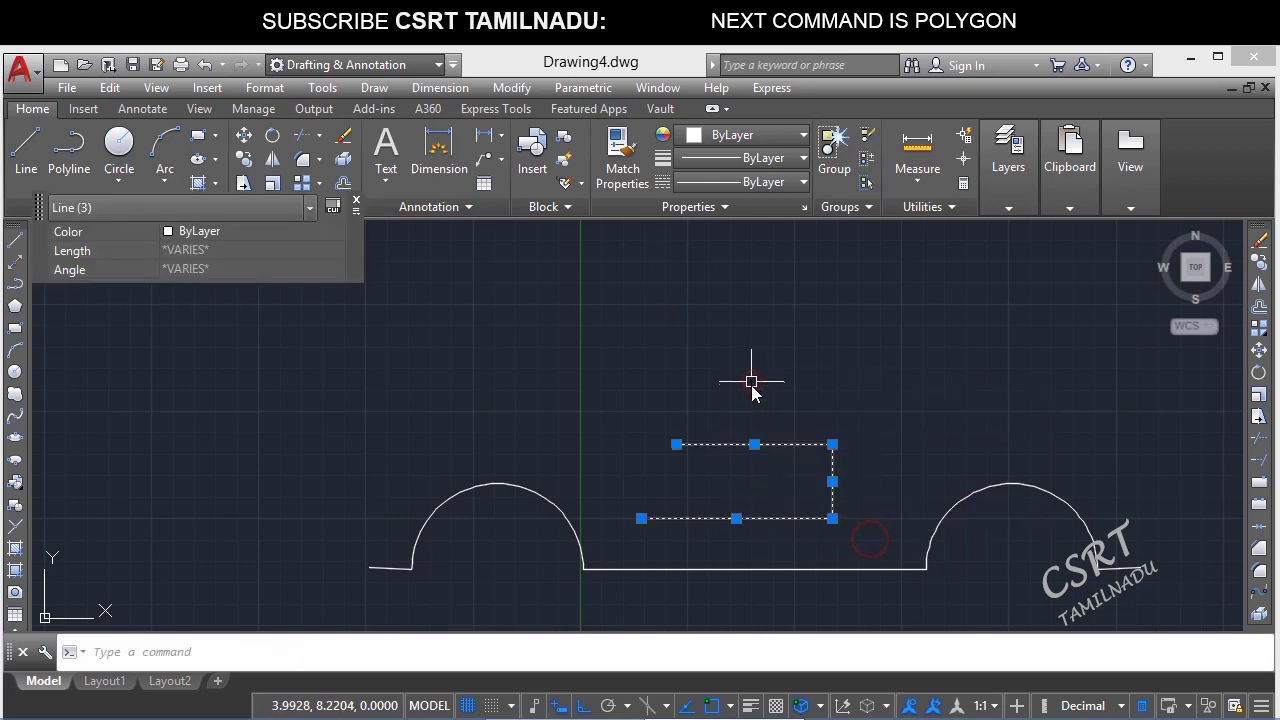
{"action": "key", "text": "Delete"}
{"action": "middle_click_drag", "start_coordinate": [1162, 609], "coordinate": [1000, 609]}
{"action": "type", "text": "pl"}
{"action": "key", "text": "Return"}
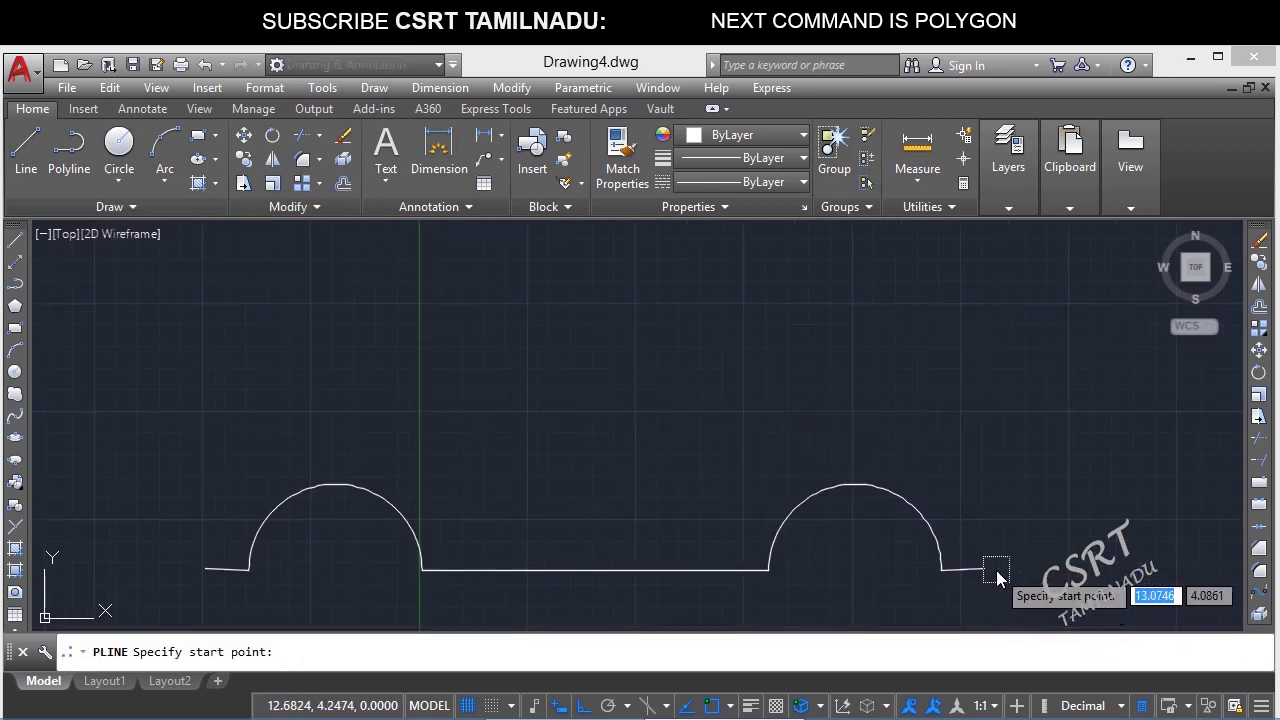
Start the polyline at the body's right end with a 0.5 vertical run and a 0.5 diagonal at 135°.
{"action": "left_click", "coordinate": [985, 569]}
{"action": "type", "text": "0.5"}
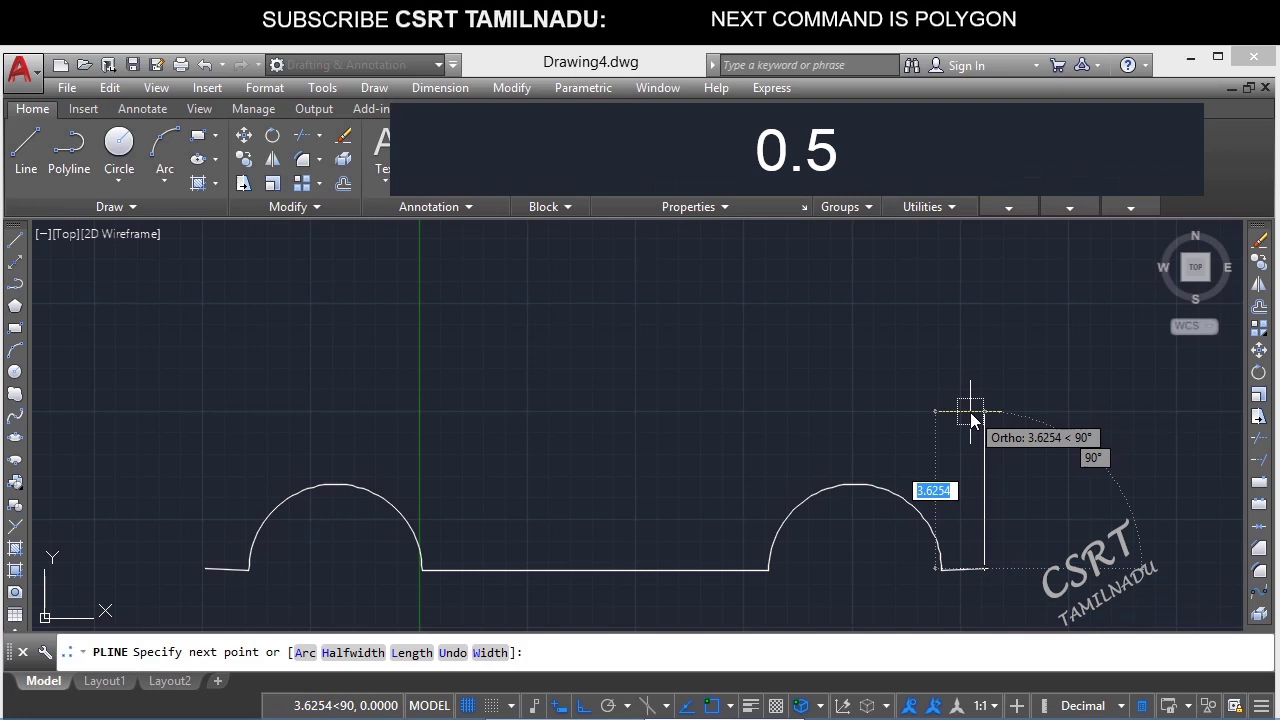
{"action": "key", "text": "Return"}
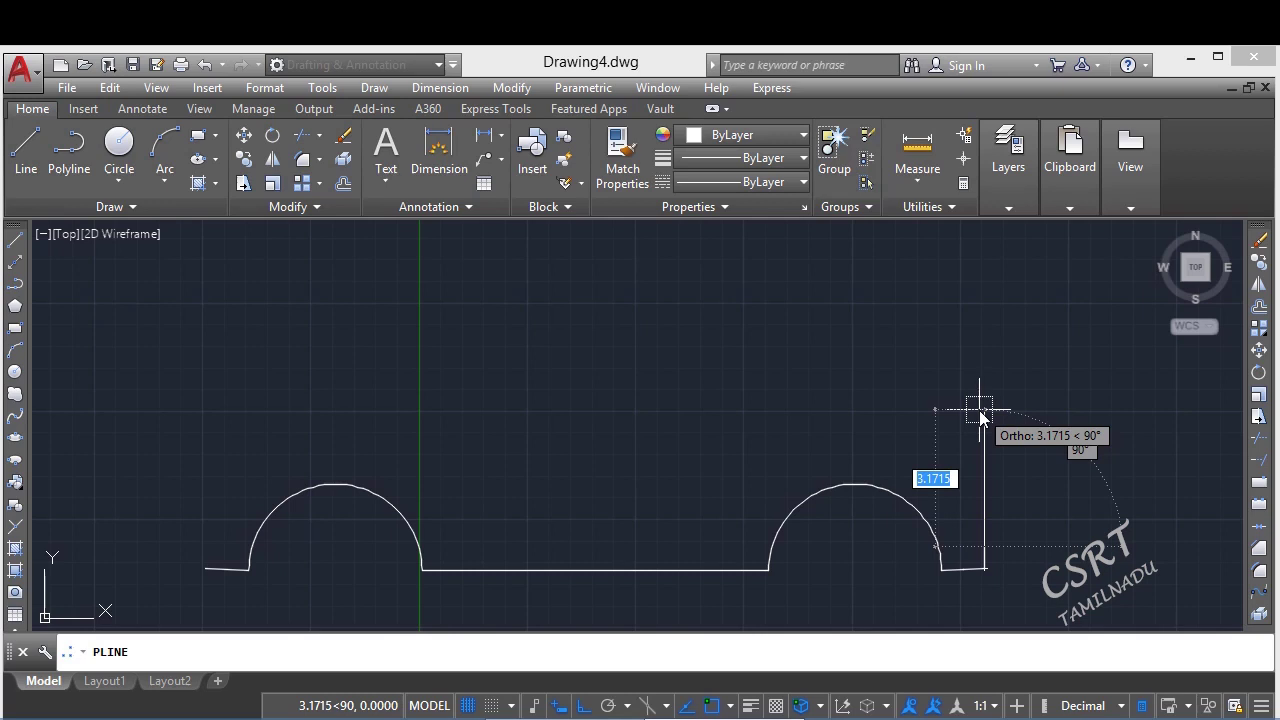
{"action": "type", "text": "0.5"}
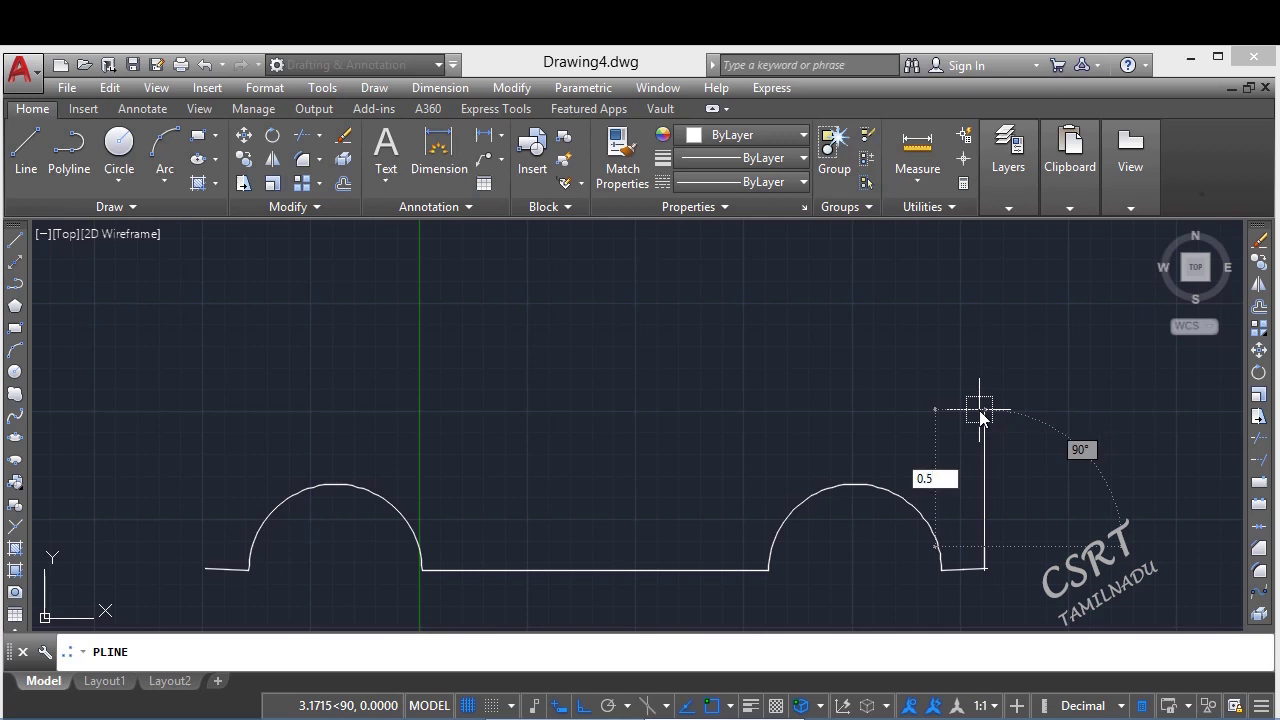
{"action": "key", "text": "Tab"}
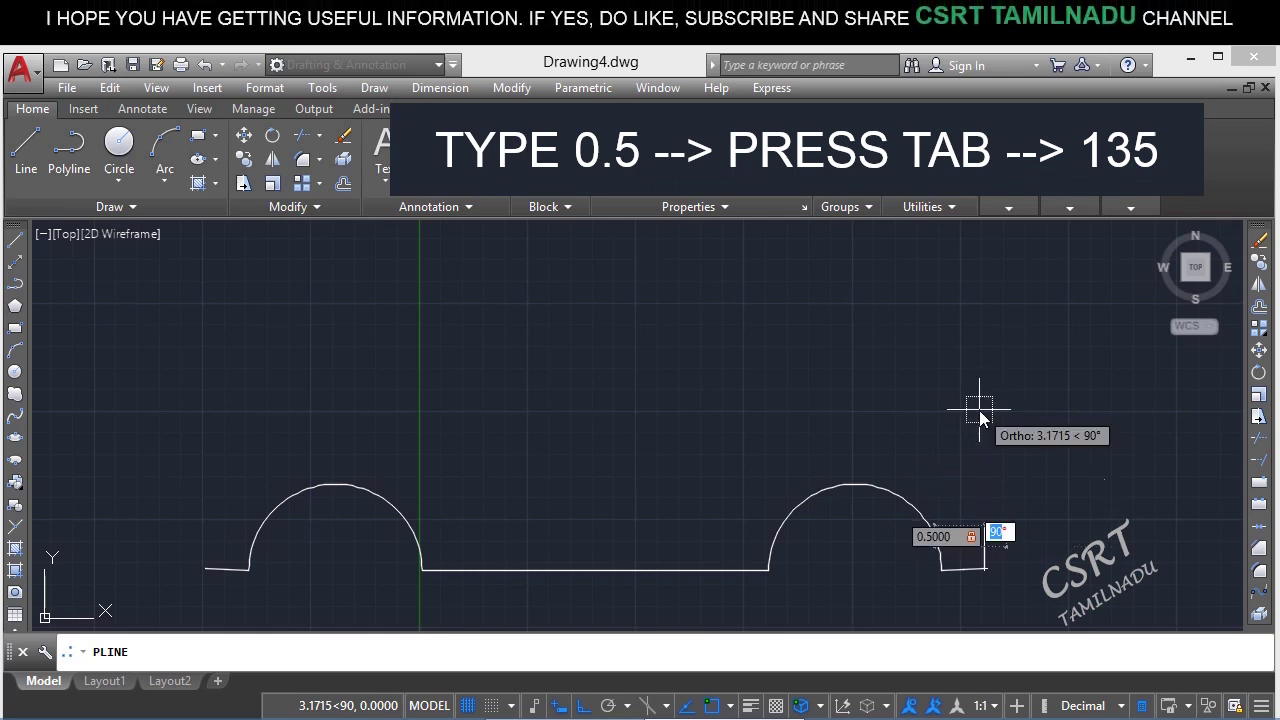
{"action": "type", "text": "135"}
{"action": "key", "text": "Return"}
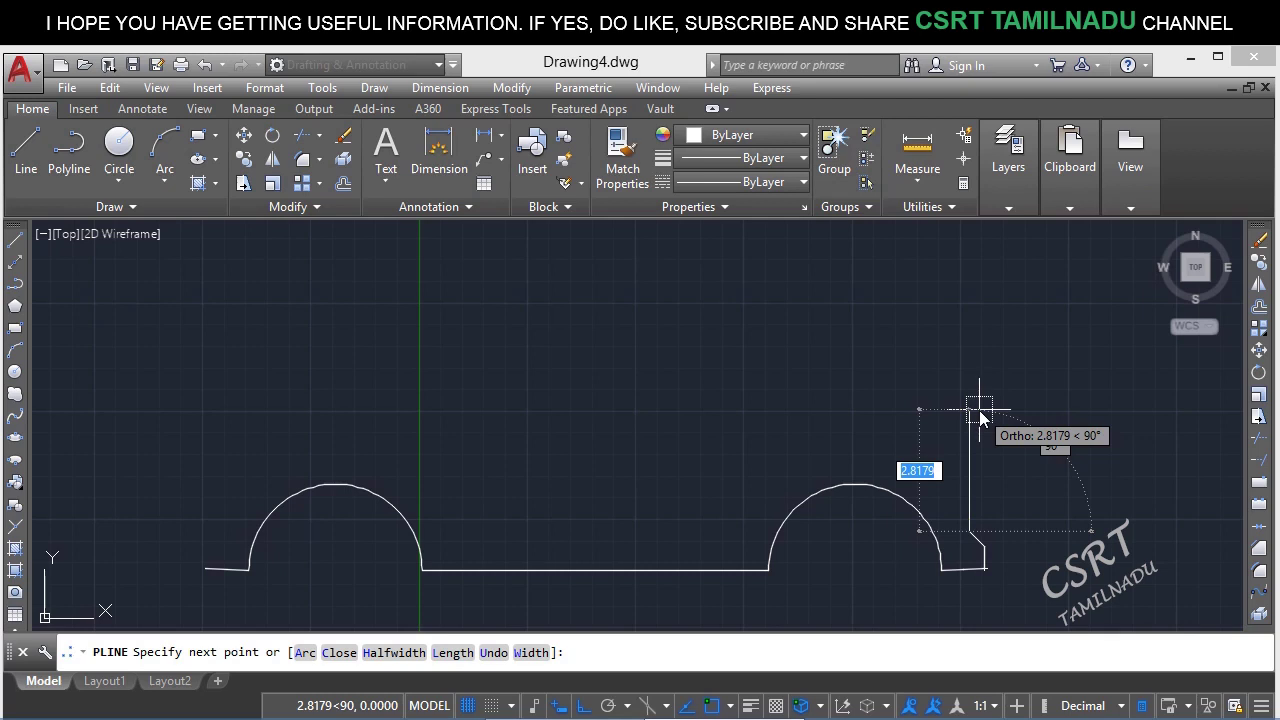
Continue with a vertical run, a second 0.5 diagonal at 135°, and a shorter vertical segment.
{"action": "left_click", "coordinate": [979, 410]}
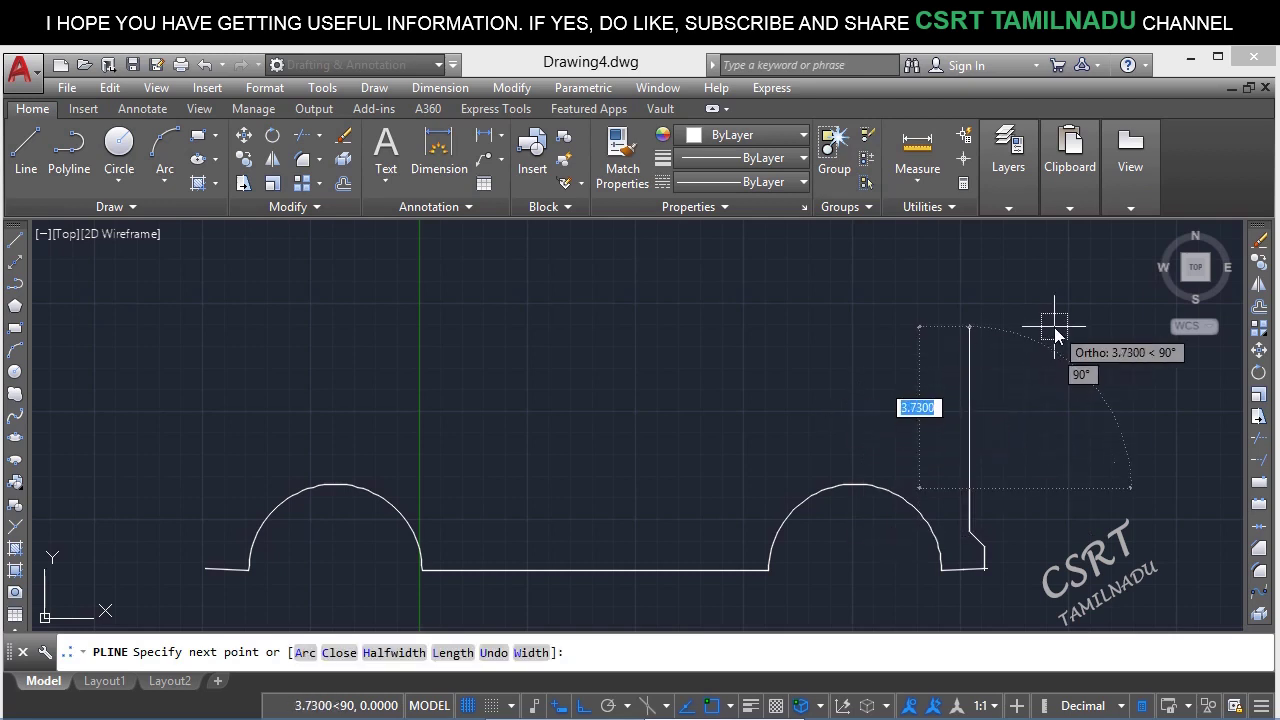
{"action": "type", "text": "@0.5"}
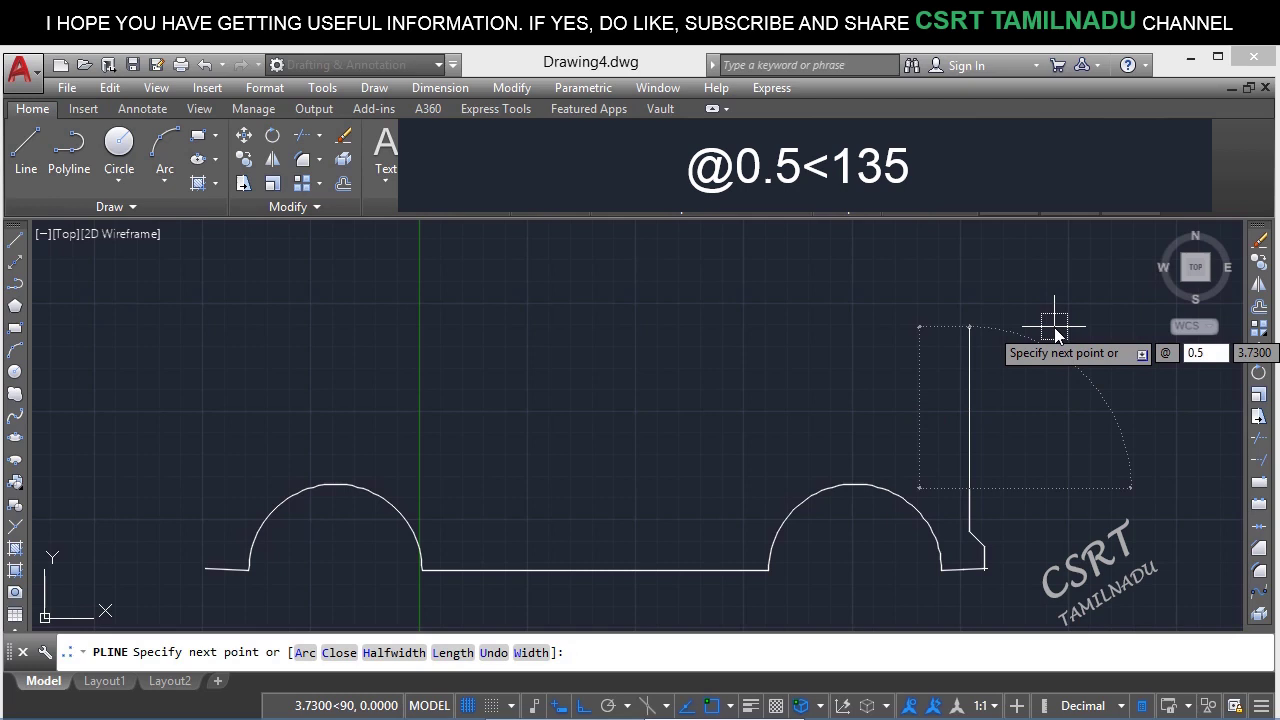
{"action": "key", "text": "Tab"}
{"action": "type", "text": "1"}
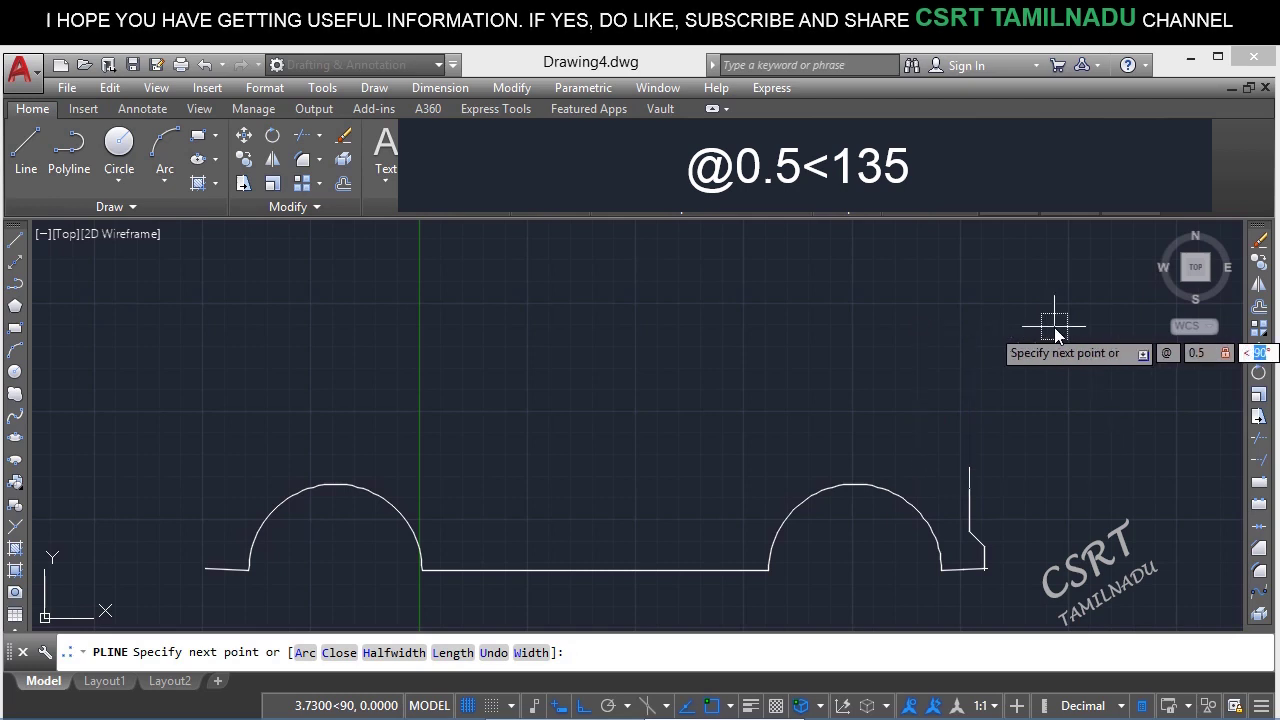
{"action": "key", "text": "Return"}
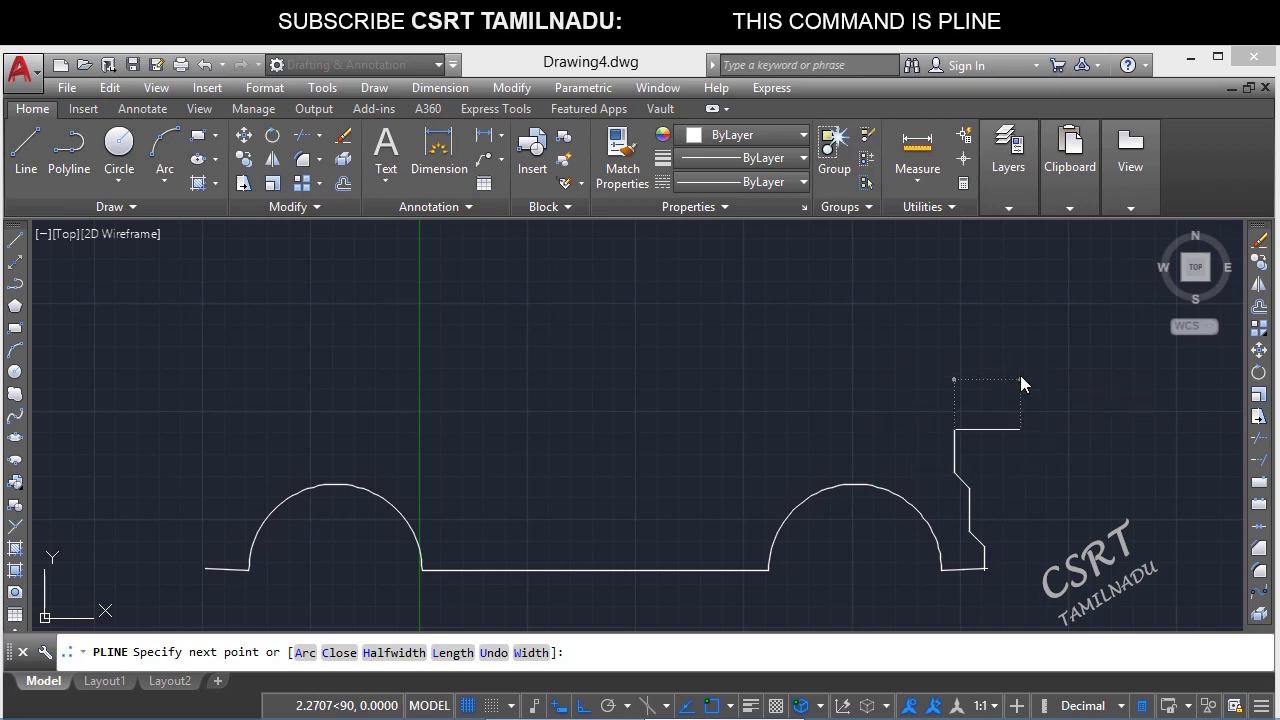
{"action": "type", "text": "1.5201"}
{"action": "key", "text": "Return"}
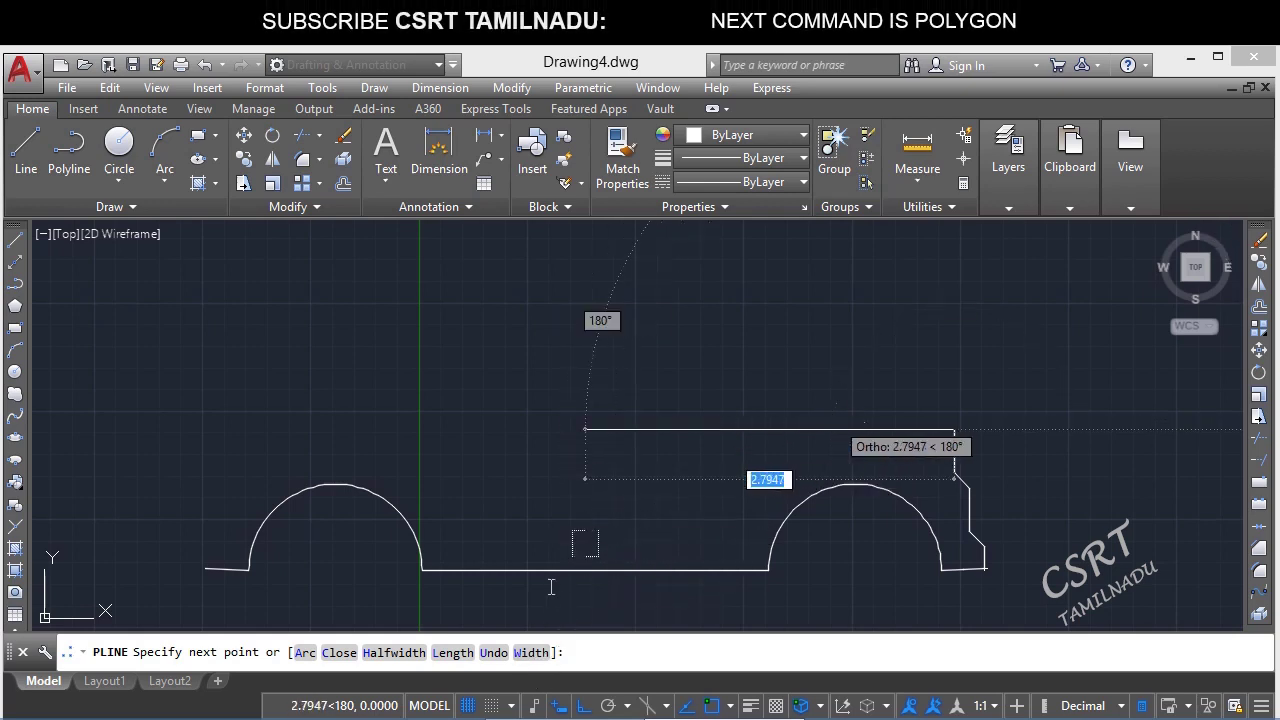
{"action": "left_click", "coordinate": [410, 655]}
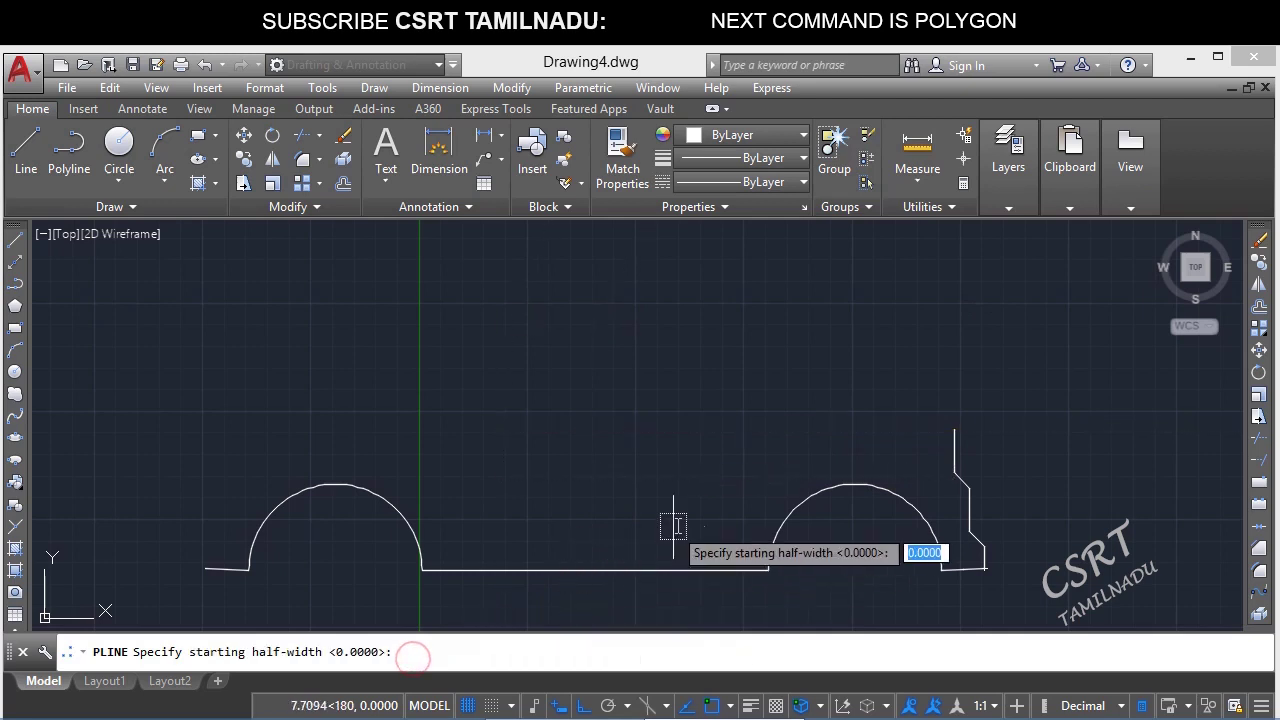
Draw the roof segment leftward with 0.05 starting and ending half-width, then end the polyline.
{"action": "type", "text": "0."}
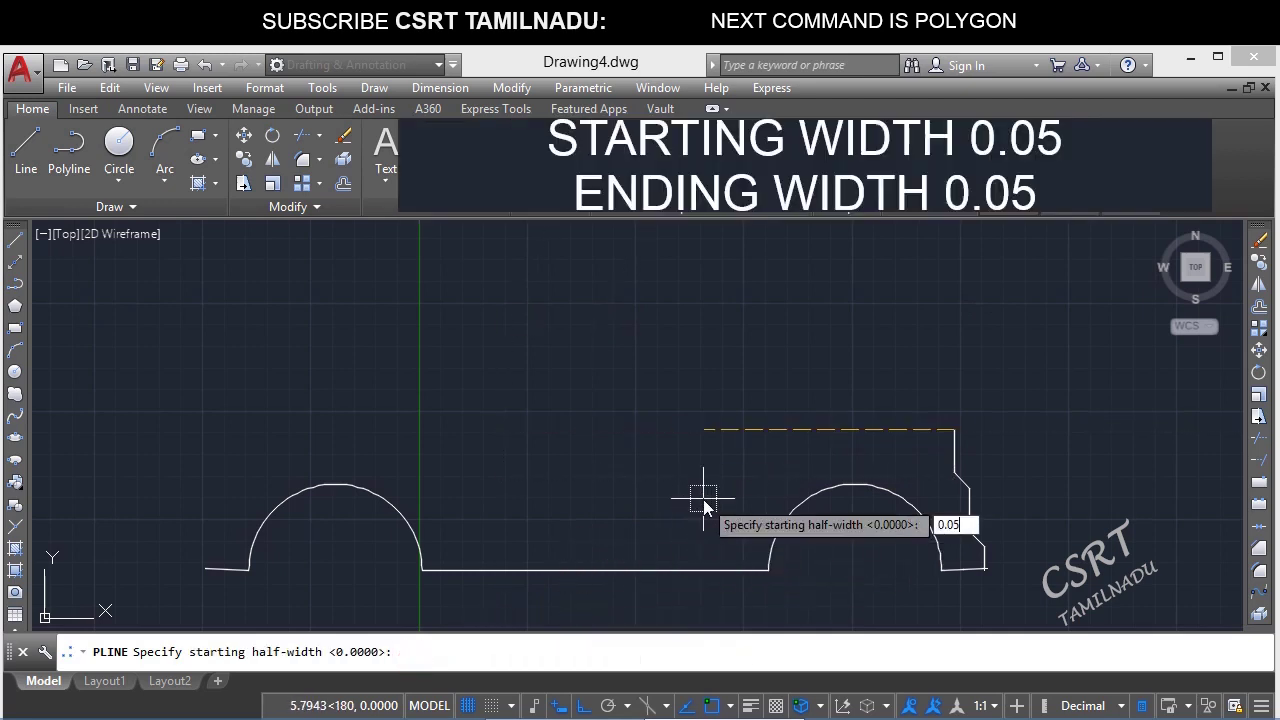
{"action": "key", "text": "Return"}
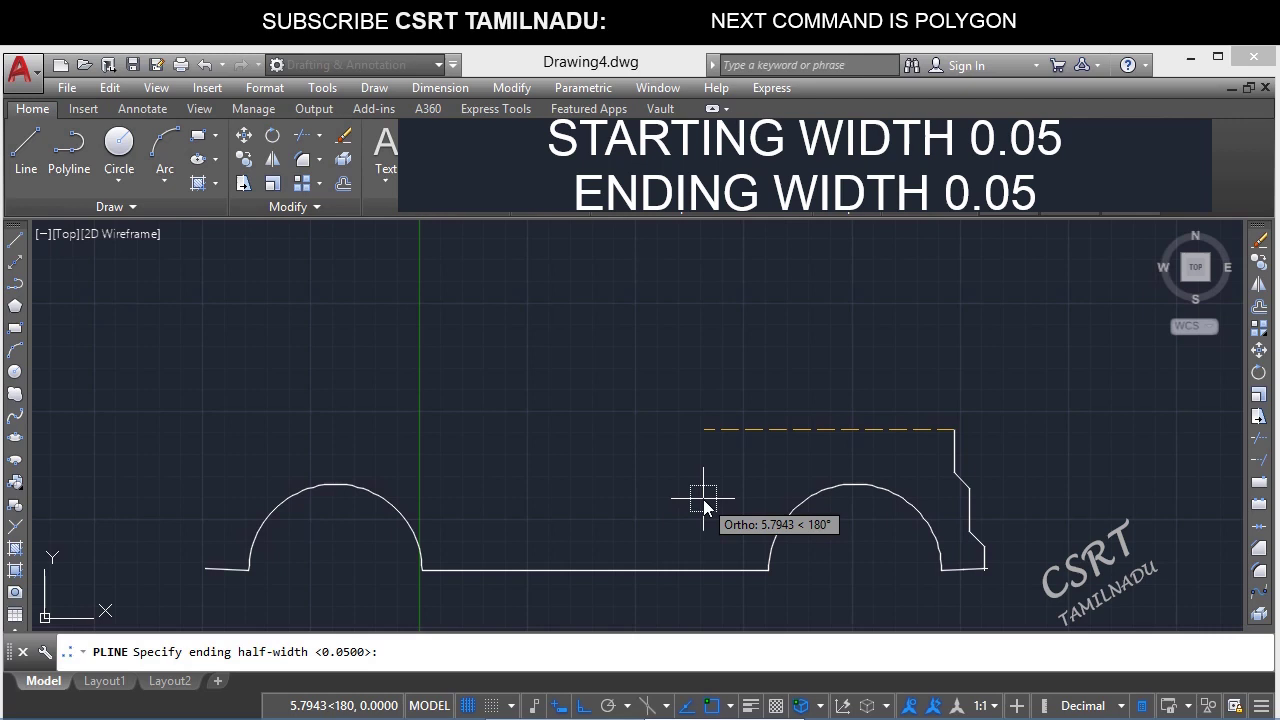
{"action": "type", "text": "0.05"}
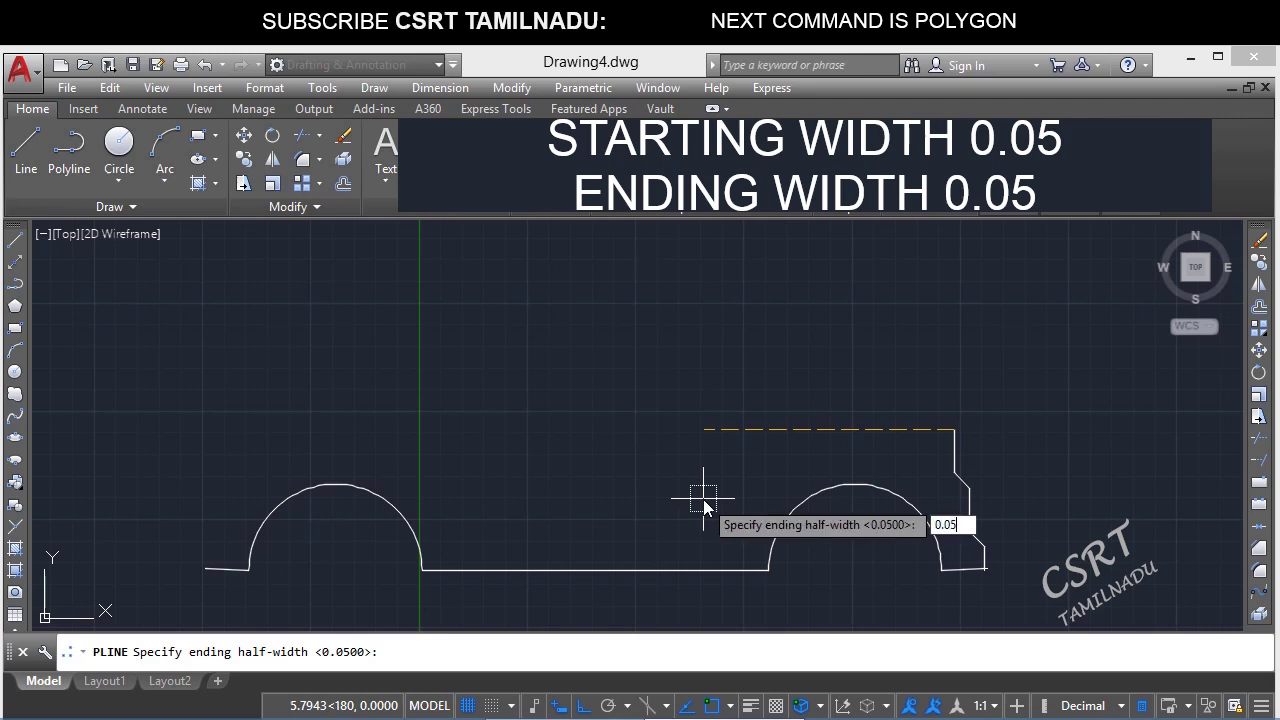
{"action": "key", "text": "Return"}
{"action": "left_click", "coordinate": [740, 495]}
{"action": "key", "text": "Return"}
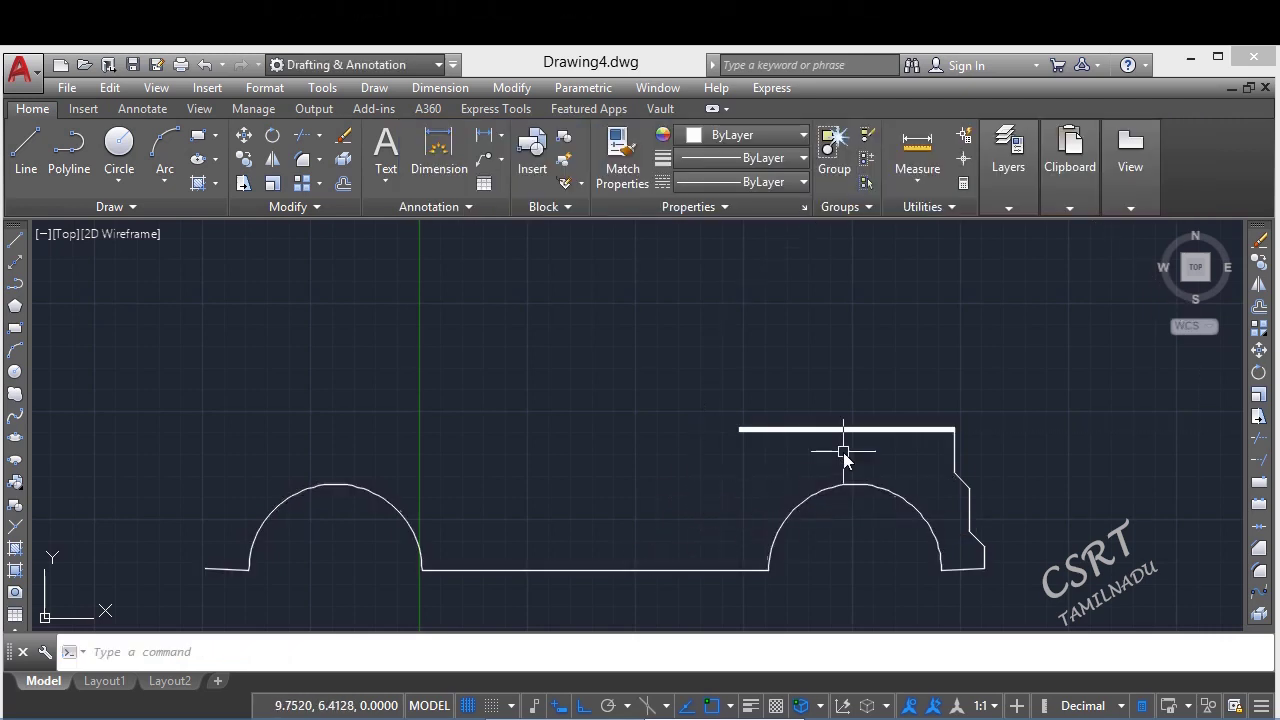
{"action": "left_click", "coordinate": [642, 542]}
Set the lower body outline's lineweight to 1.00 mm, undo it, and run PL.
{"action": "left_click", "coordinate": [566, 598]}
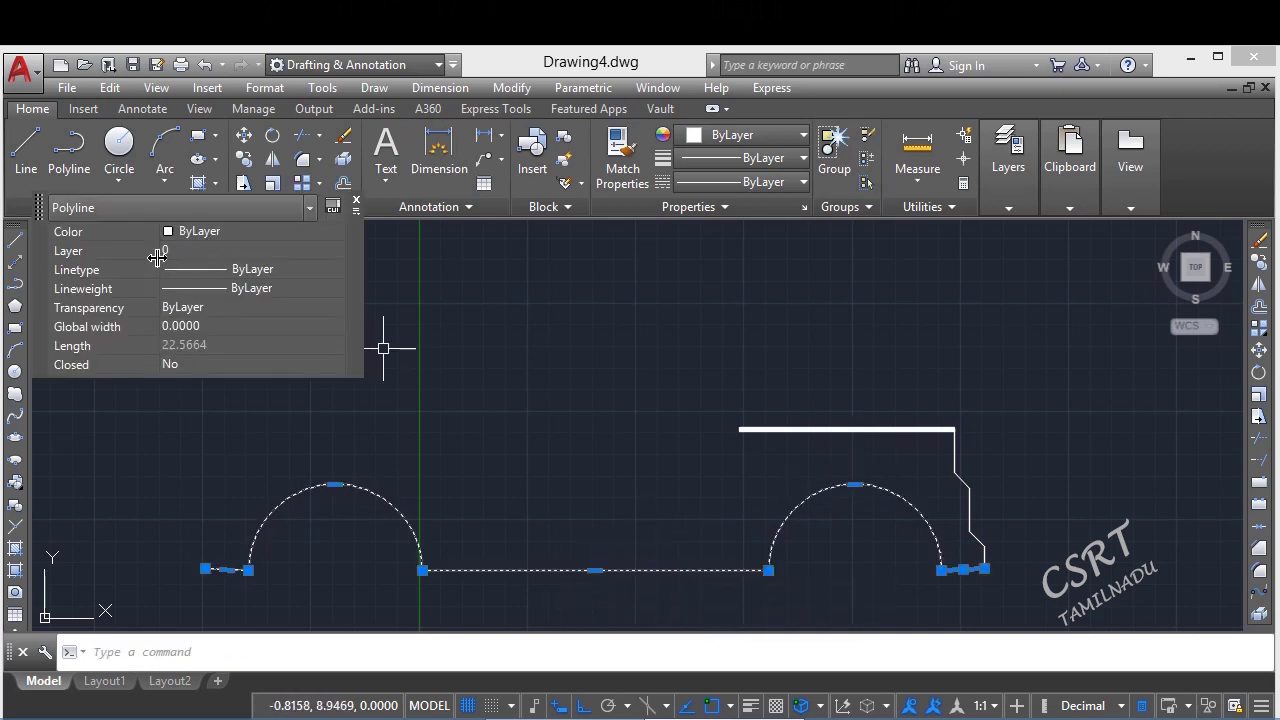
{"action": "left_click", "coordinate": [208, 287]}
{"action": "scroll", "coordinate": [250, 450], "scroll_direction": "down", "scroll_amount": 4}
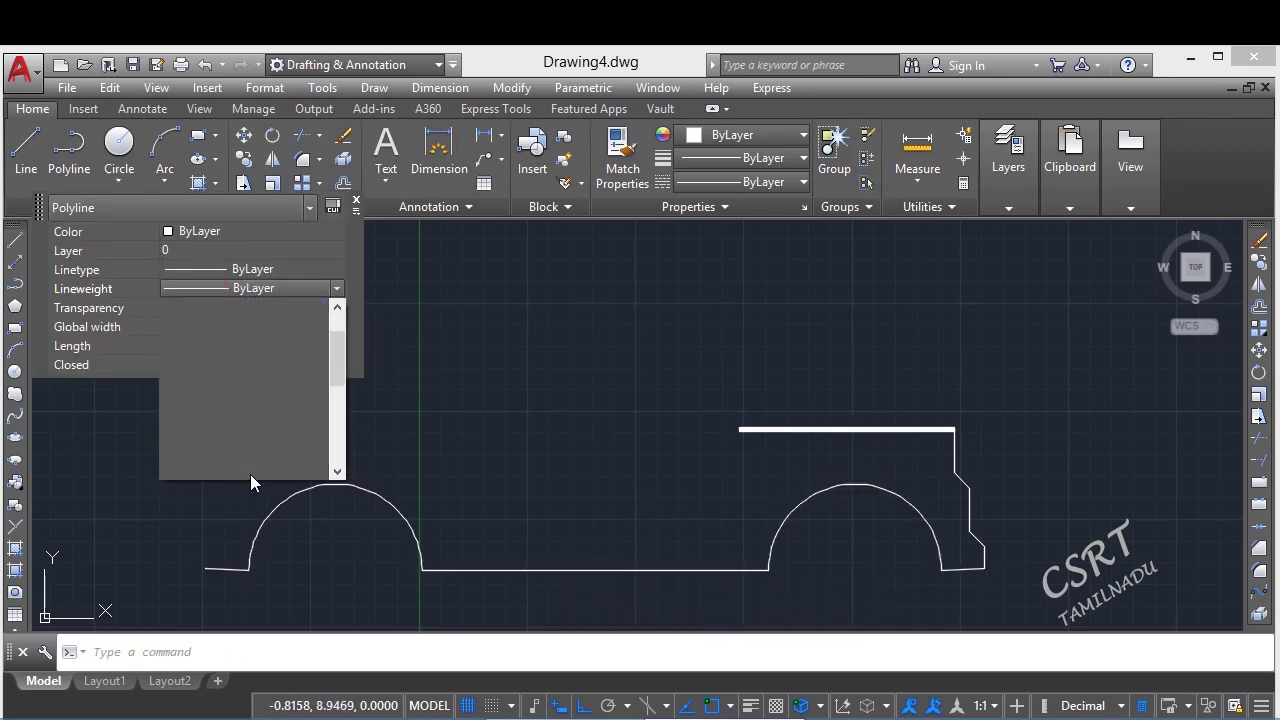
{"action": "left_click", "coordinate": [249, 452]}
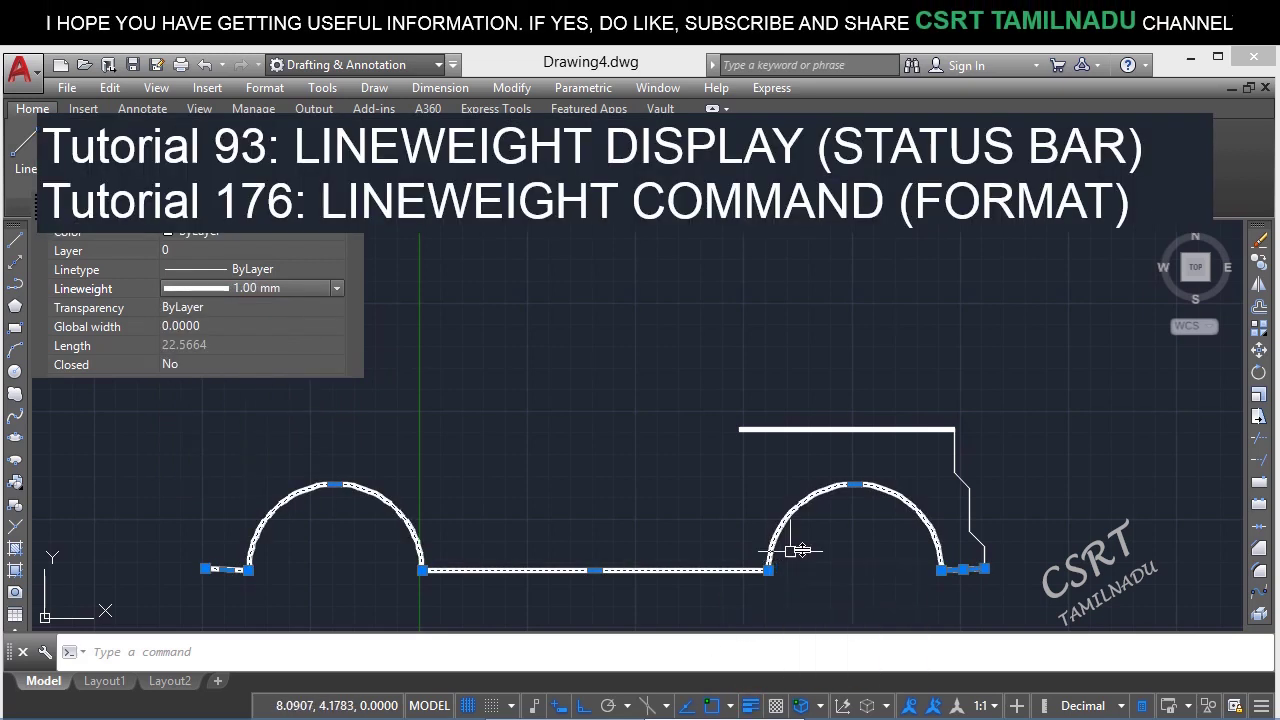
{"action": "key", "text": "Escape"}
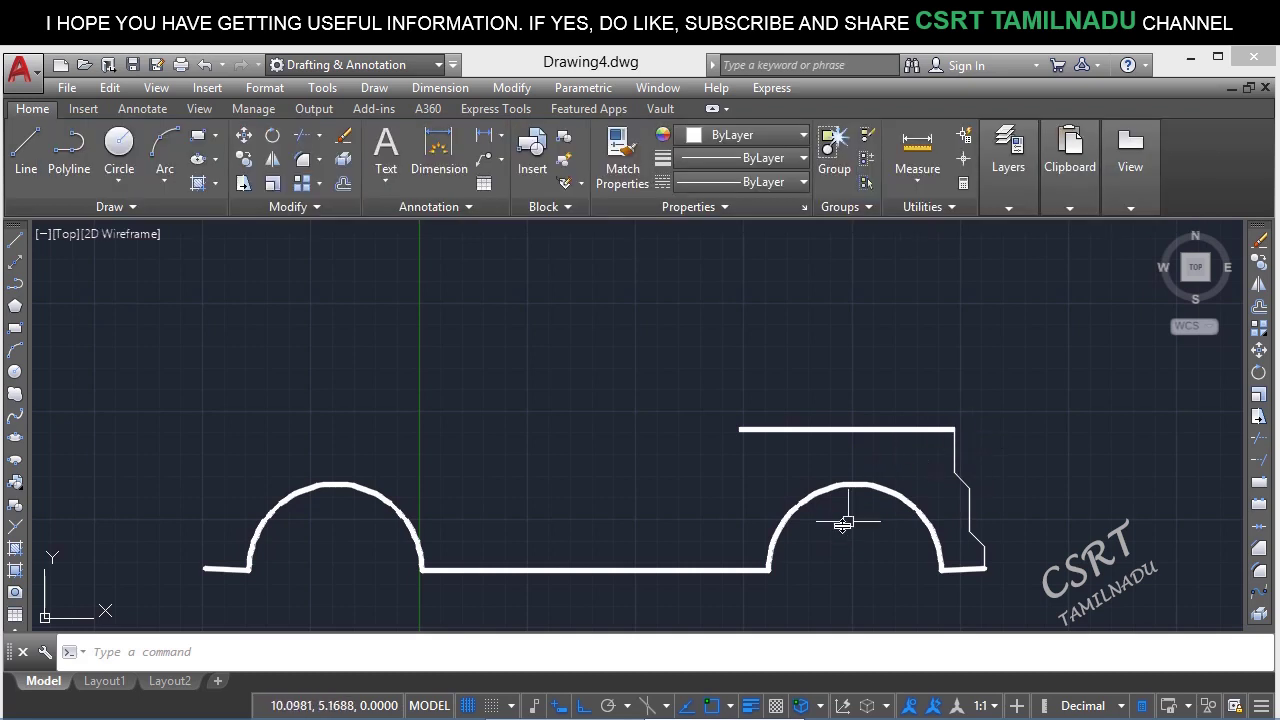
{"action": "key", "text": "ctrl+z"}
{"action": "type", "text": "pl"}
{"action": "key", "text": "Return"}
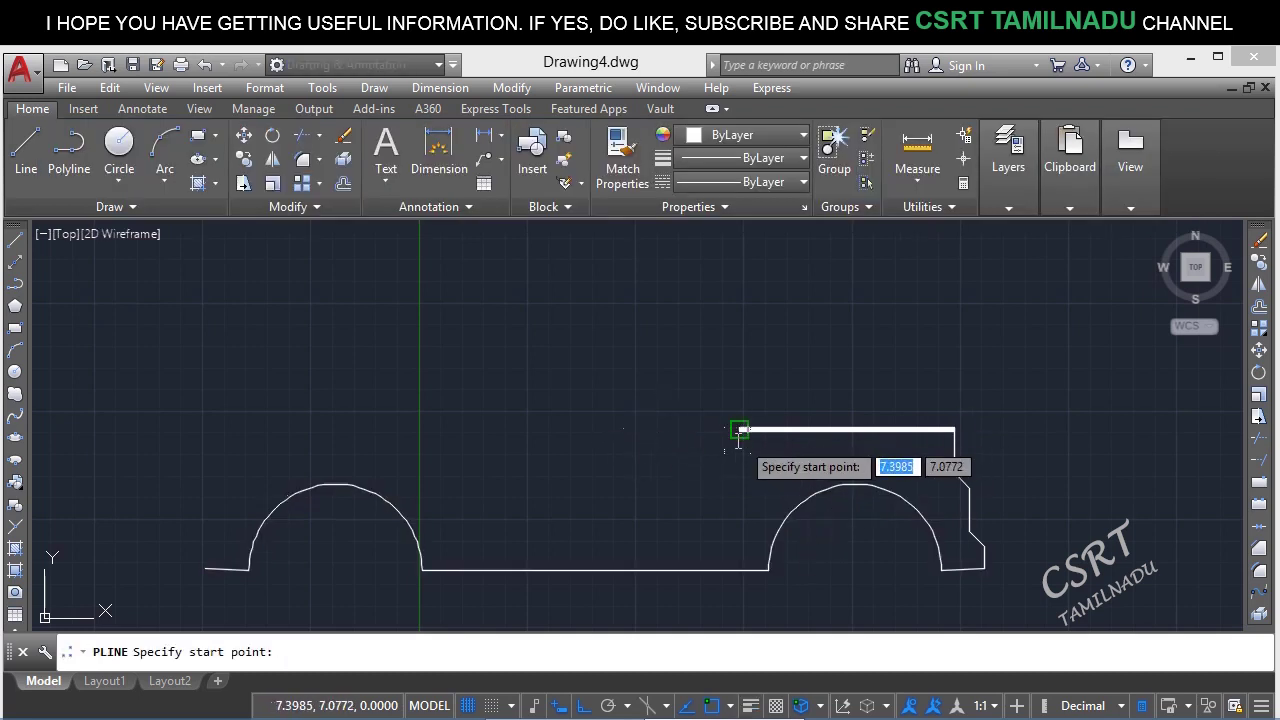
Draw a polyline segment with 0.1 start and end width leftward from the roof's left end.
{"action": "left_click", "coordinate": [739, 430]}
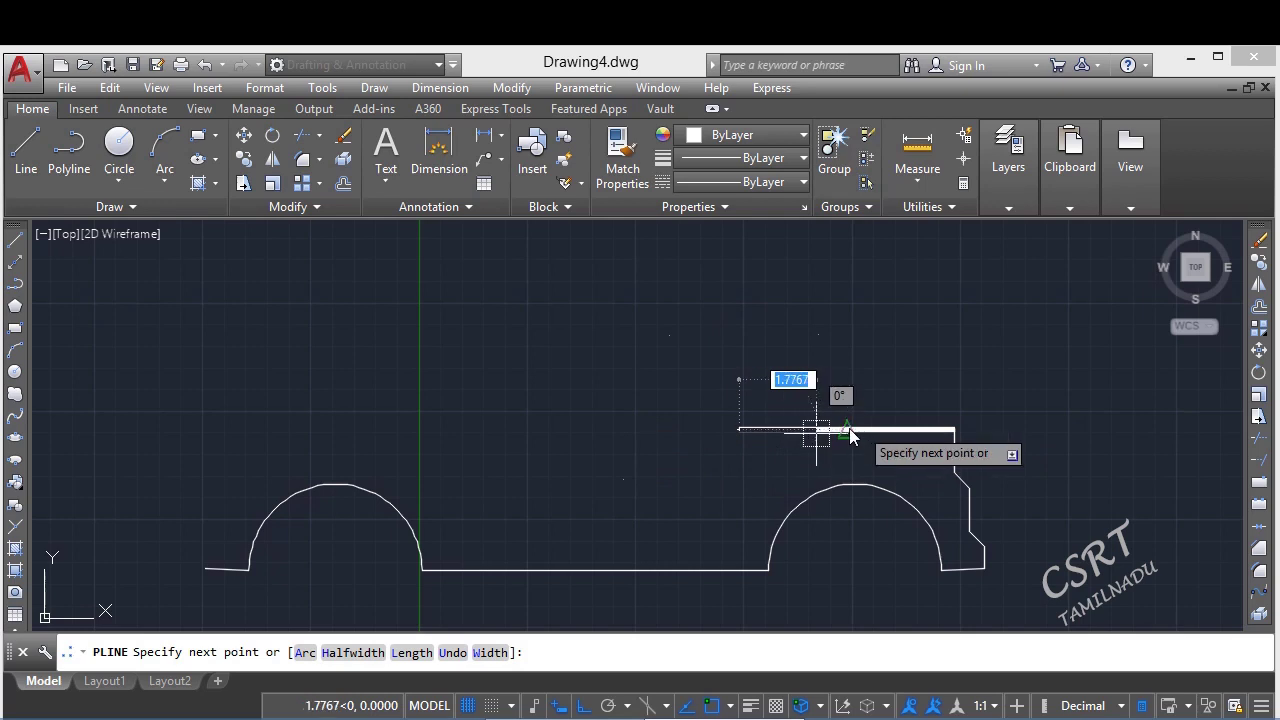
{"action": "left_click", "coordinate": [686, 443]}
{"action": "middle_click_drag", "start_coordinate": [686, 443], "coordinate": [598, 471]}
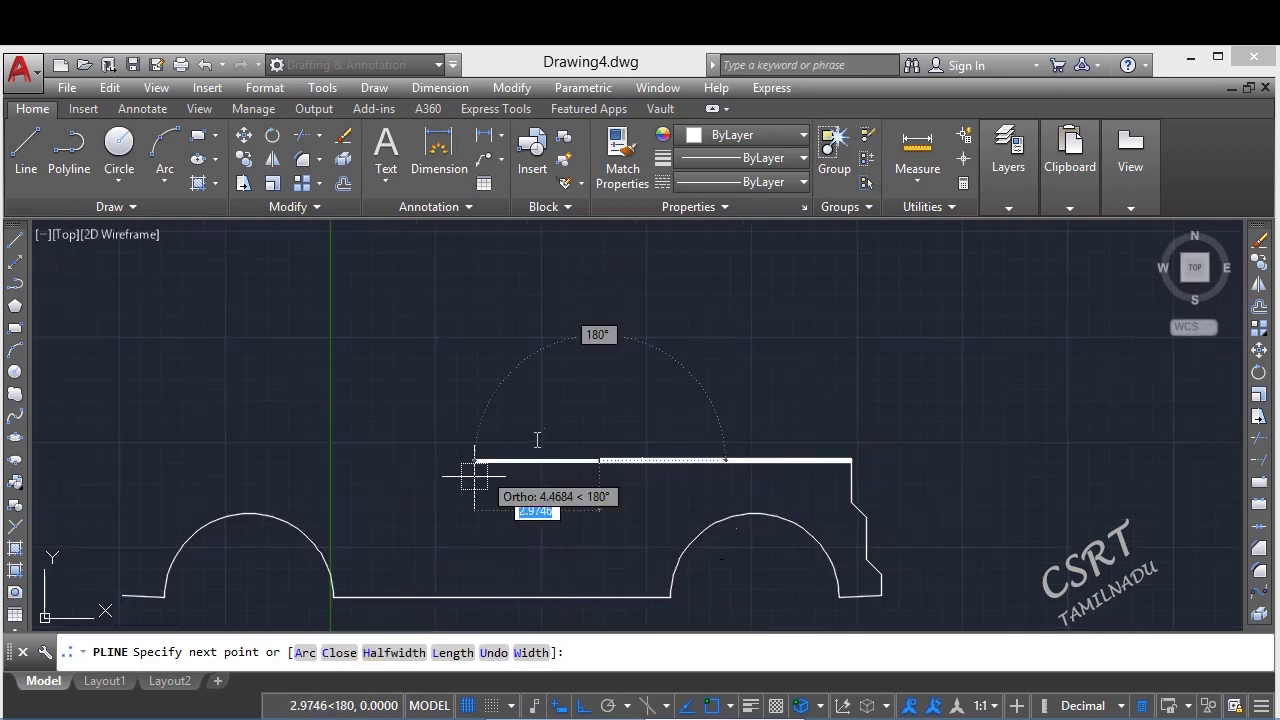
{"action": "left_click", "coordinate": [538, 652]}
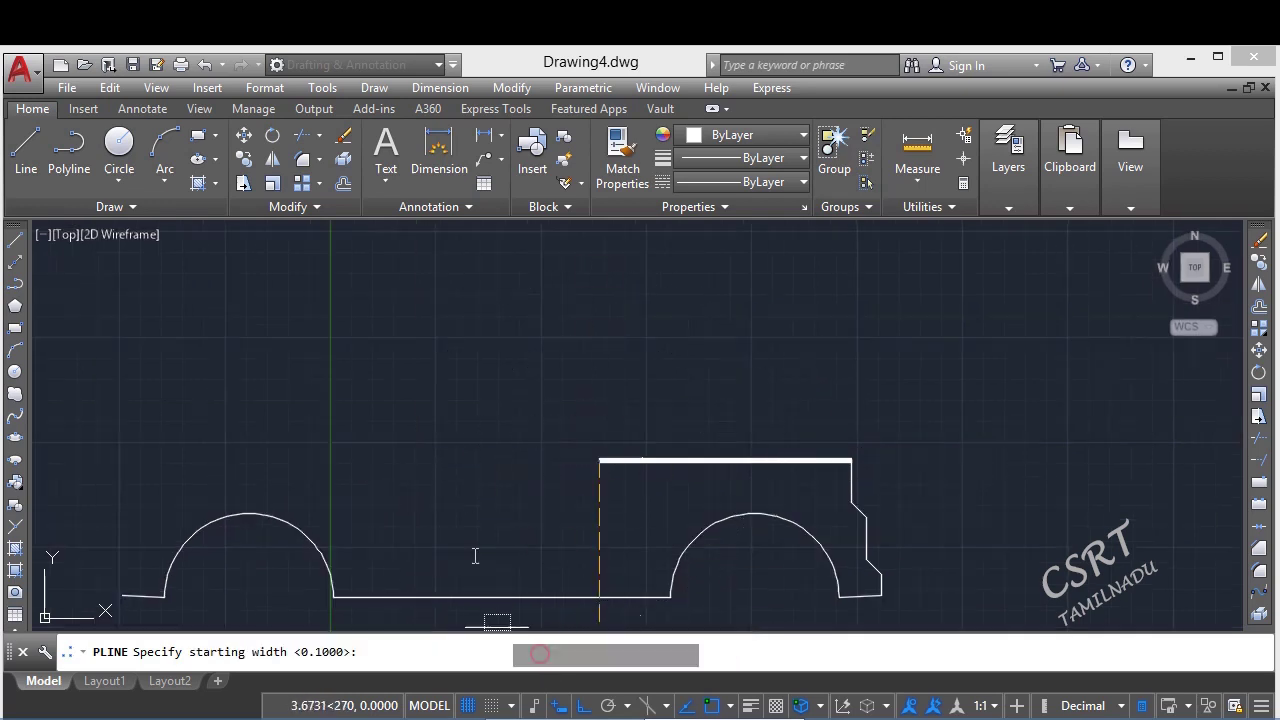
{"action": "type", "text": "0.1"}
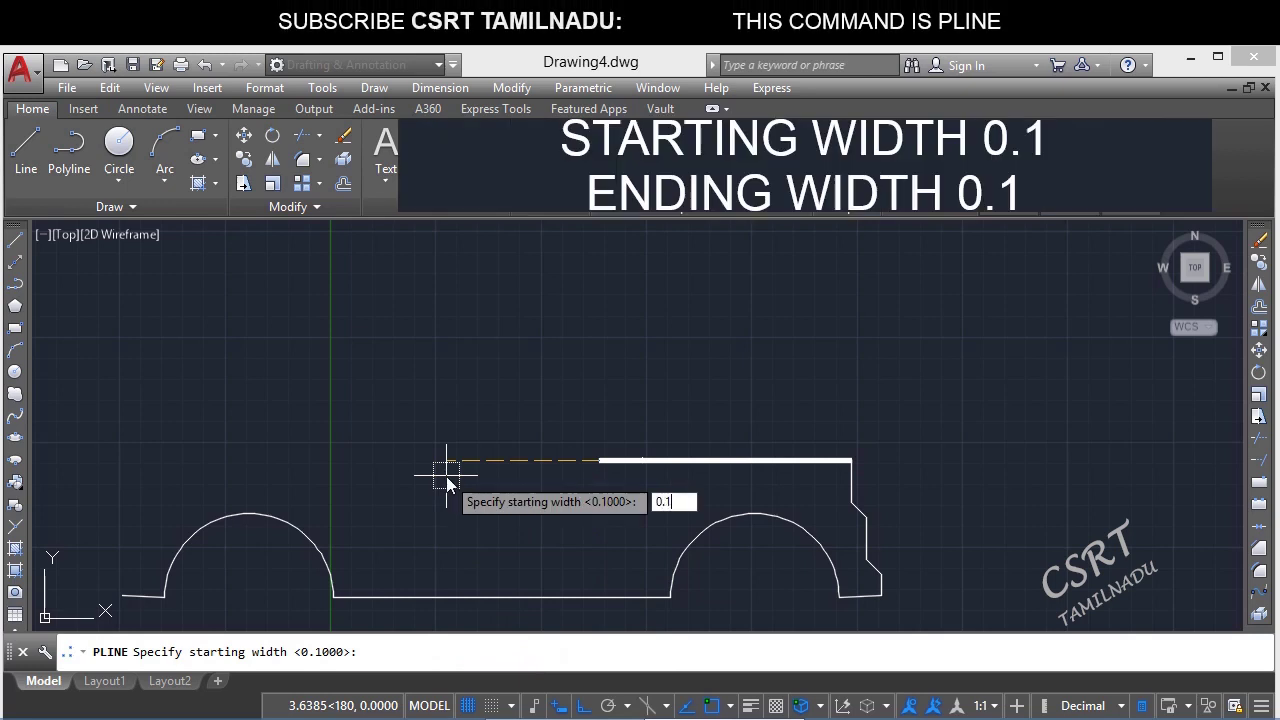
{"action": "key", "text": "Return"}
{"action": "type", "text": "0.1"}
{"action": "key", "text": "Return"}
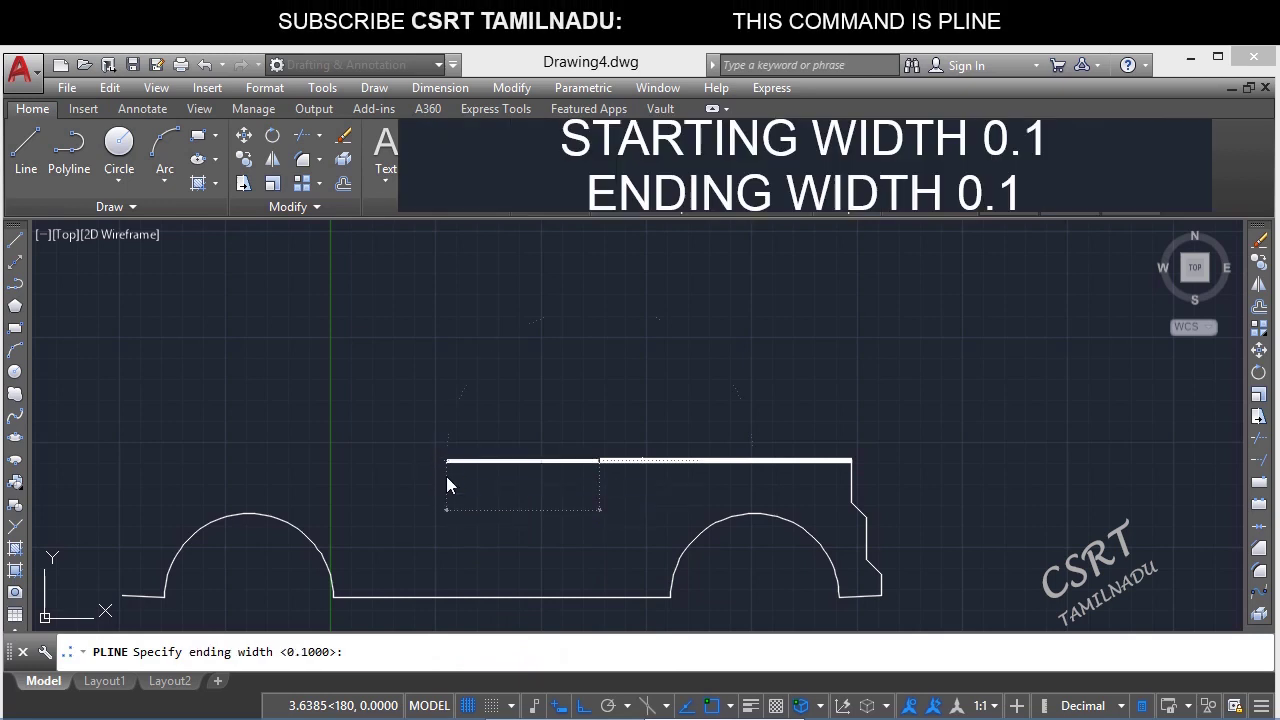
{"action": "left_click", "coordinate": [447, 484]}
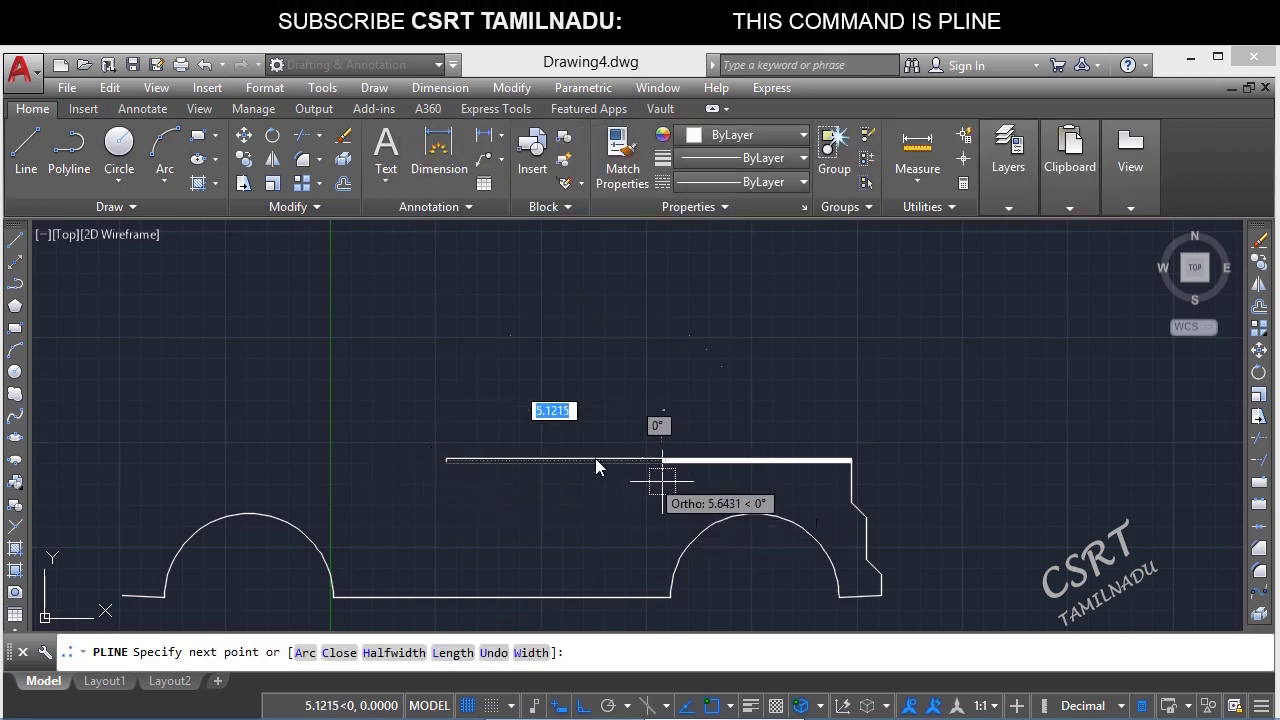
{"action": "scroll", "coordinate": [453, 453], "scroll_direction": "up", "scroll_amount": 2}
{"action": "key", "text": "Return"}
Select the roof polylines to check they read uniformly thick, then clear the selection.
{"action": "left_click", "coordinate": [909, 471]}
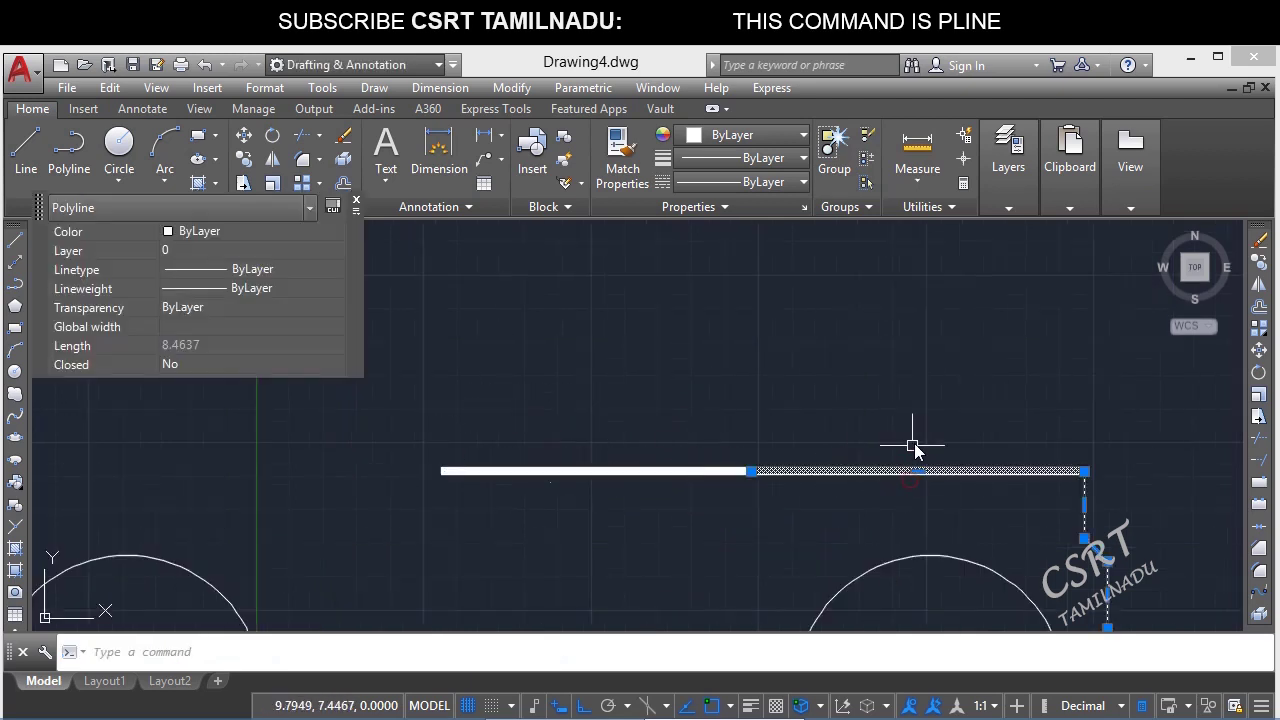
{"action": "key", "text": "Escape"}
{"action": "left_click", "coordinate": [680, 476]}
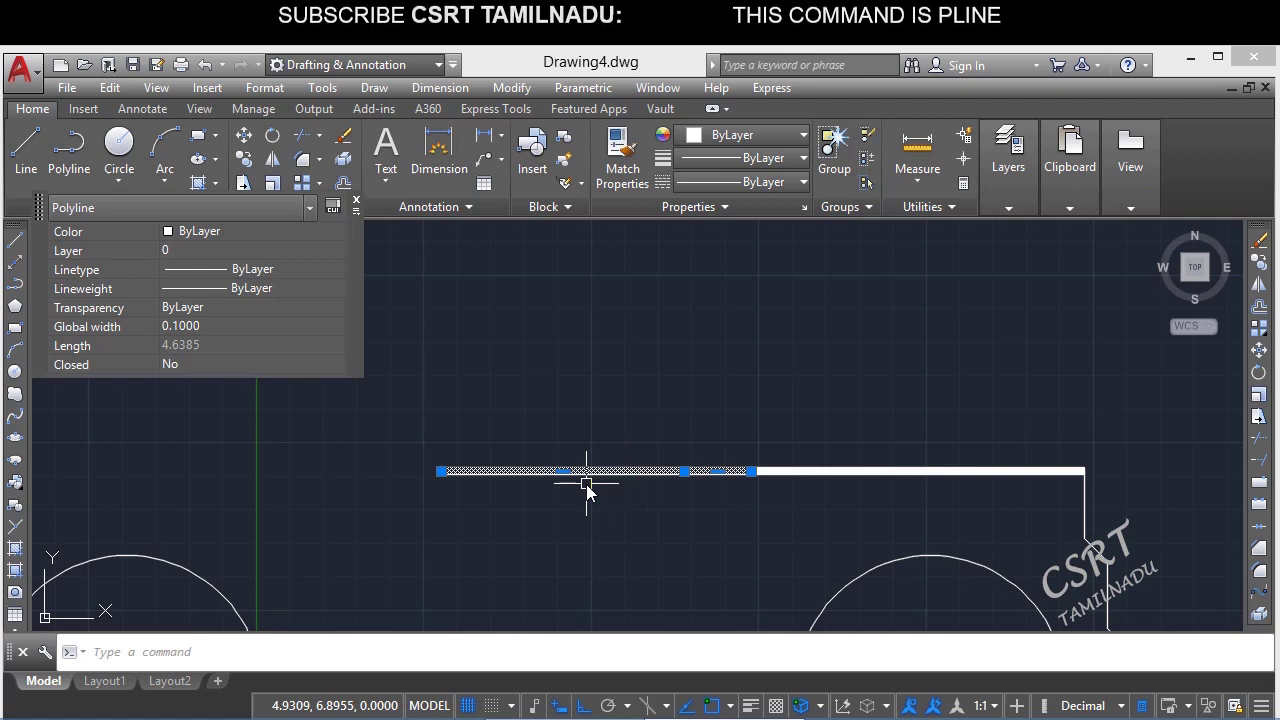
{"action": "scroll", "coordinate": [593, 465], "scroll_direction": "down", "scroll_amount": 2}
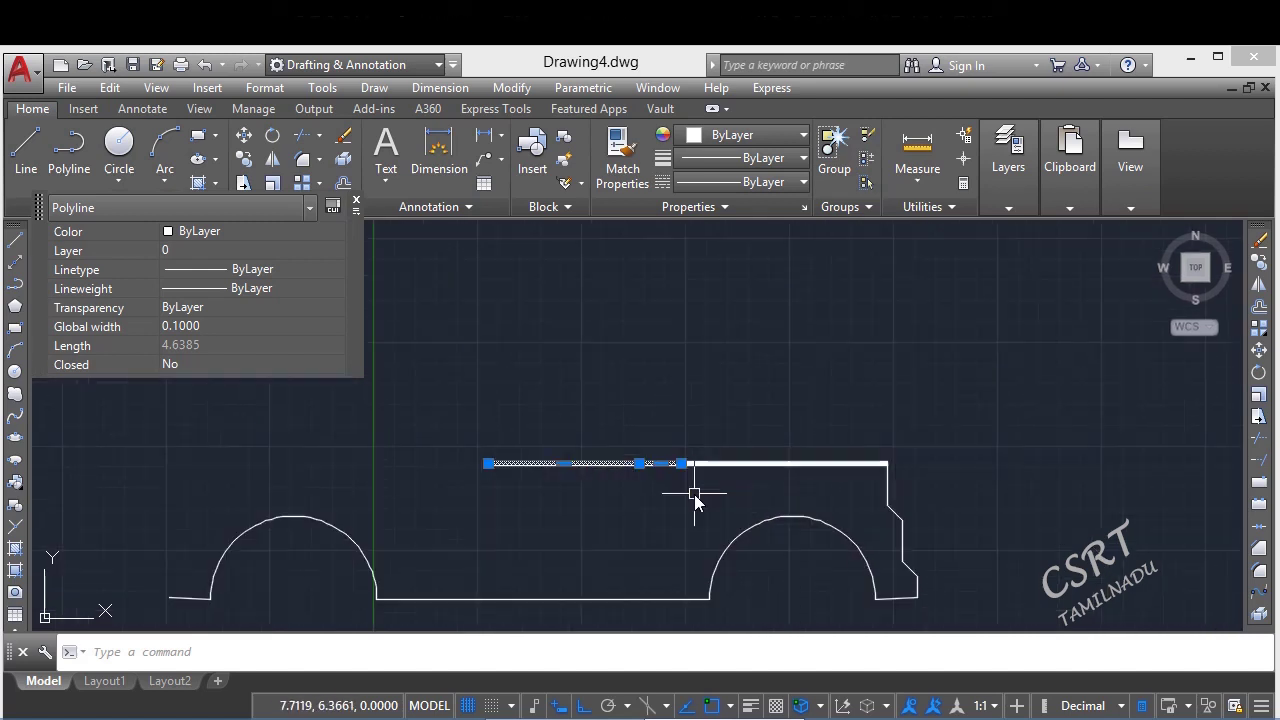
{"action": "left_click", "coordinate": [736, 476]}
{"action": "left_click", "coordinate": [558, 410]}
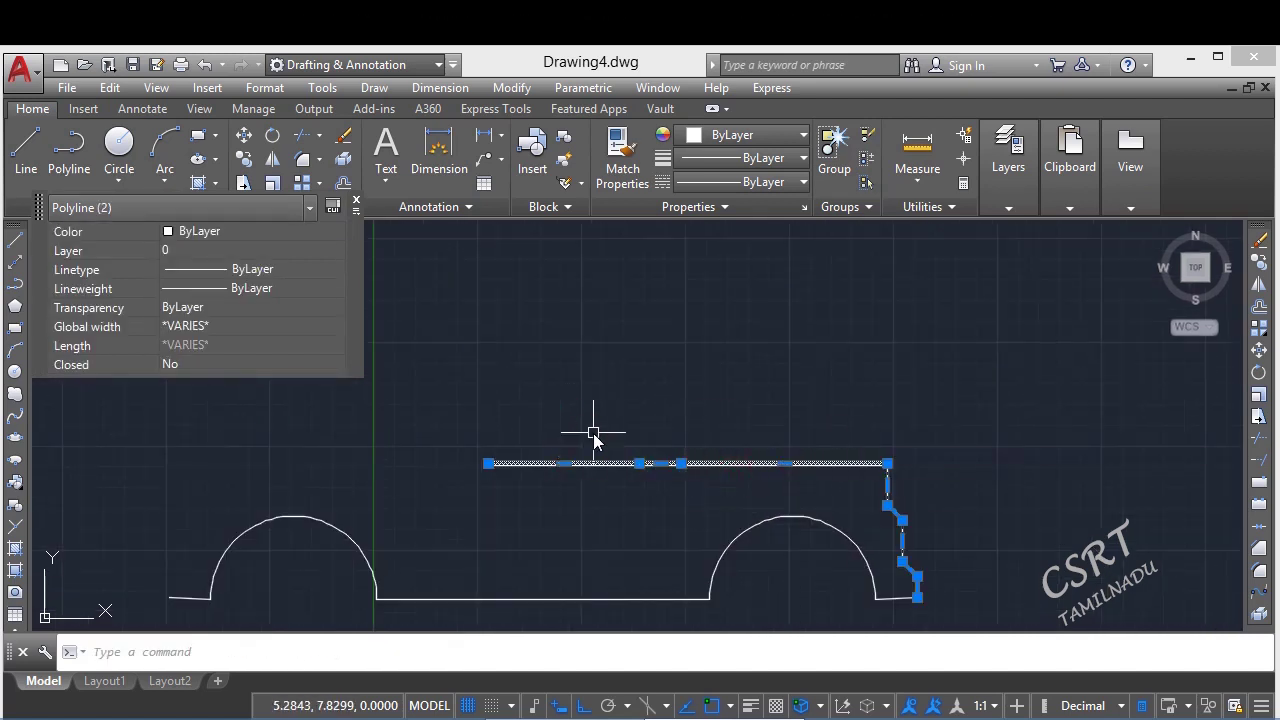
{"action": "key", "text": "Escape"}
{"action": "type", "text": "PL"}
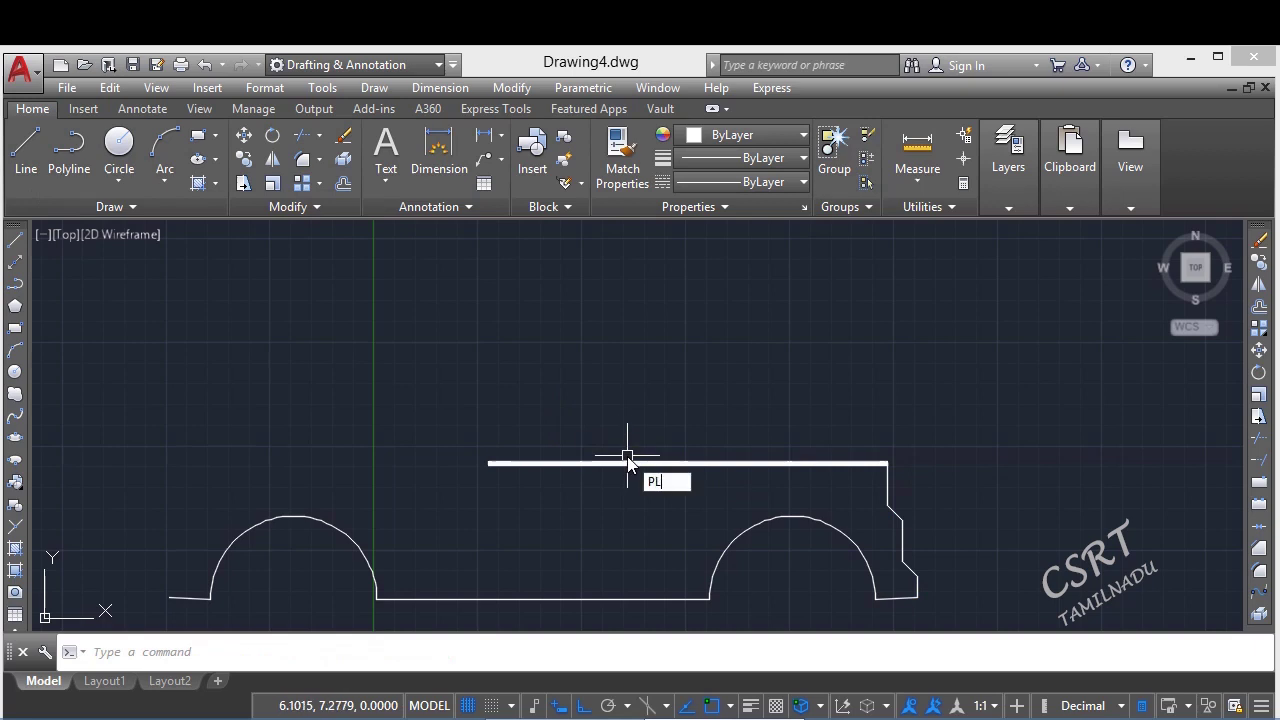
Draw a tapered arrowhead from 0.4 to 0 width left of the roof, then select it with the roof.
{"action": "key", "text": "Return"}
{"action": "left_click", "coordinate": [489, 463]}
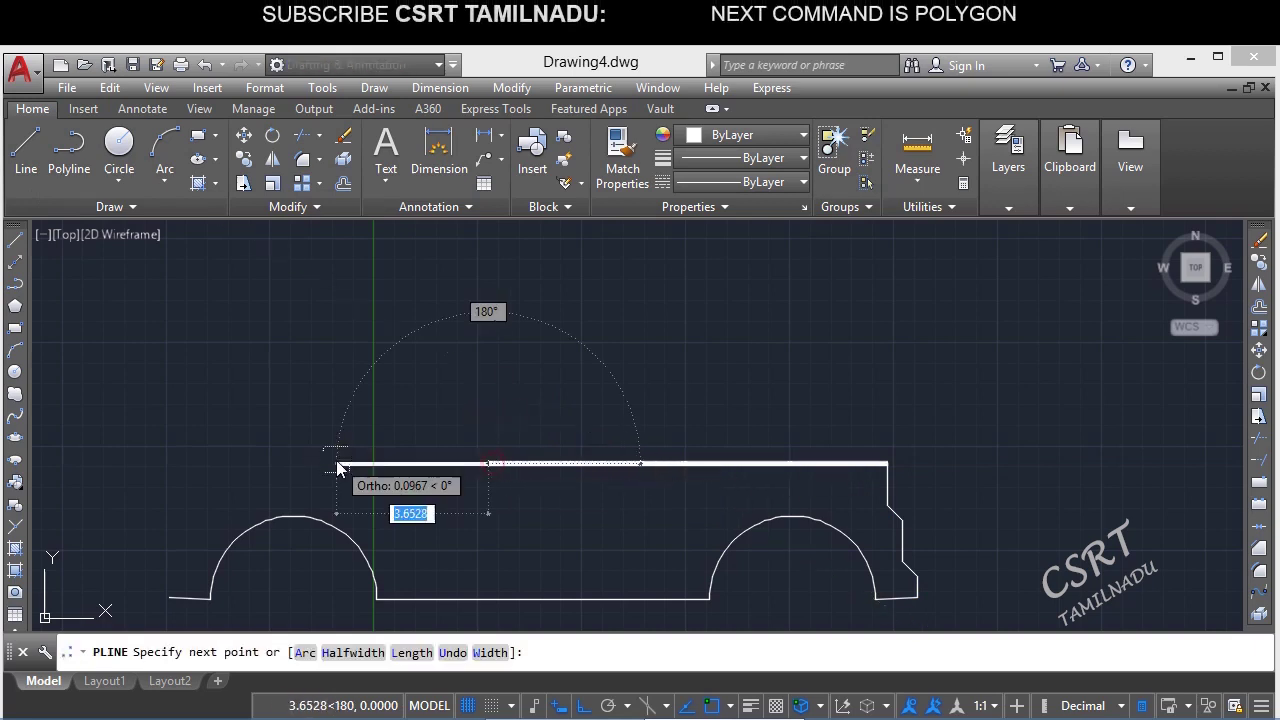
{"action": "type", "text": "W"}
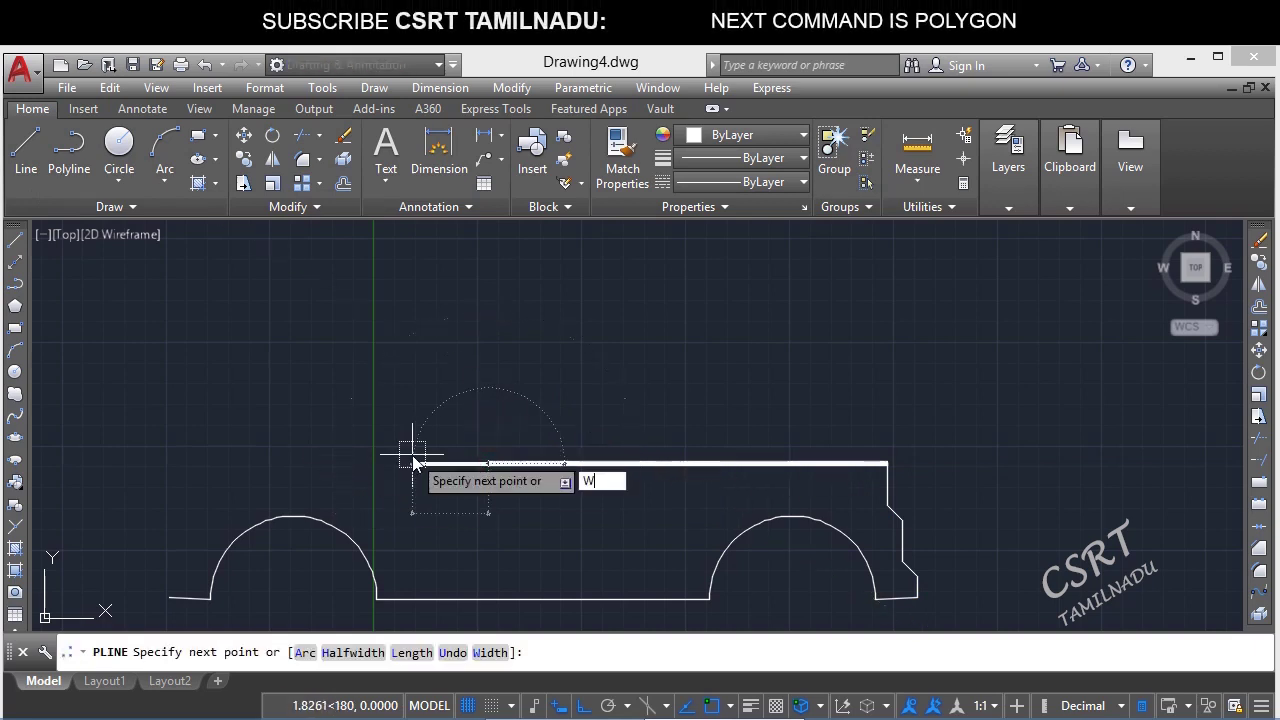
{"action": "key", "text": "Return"}
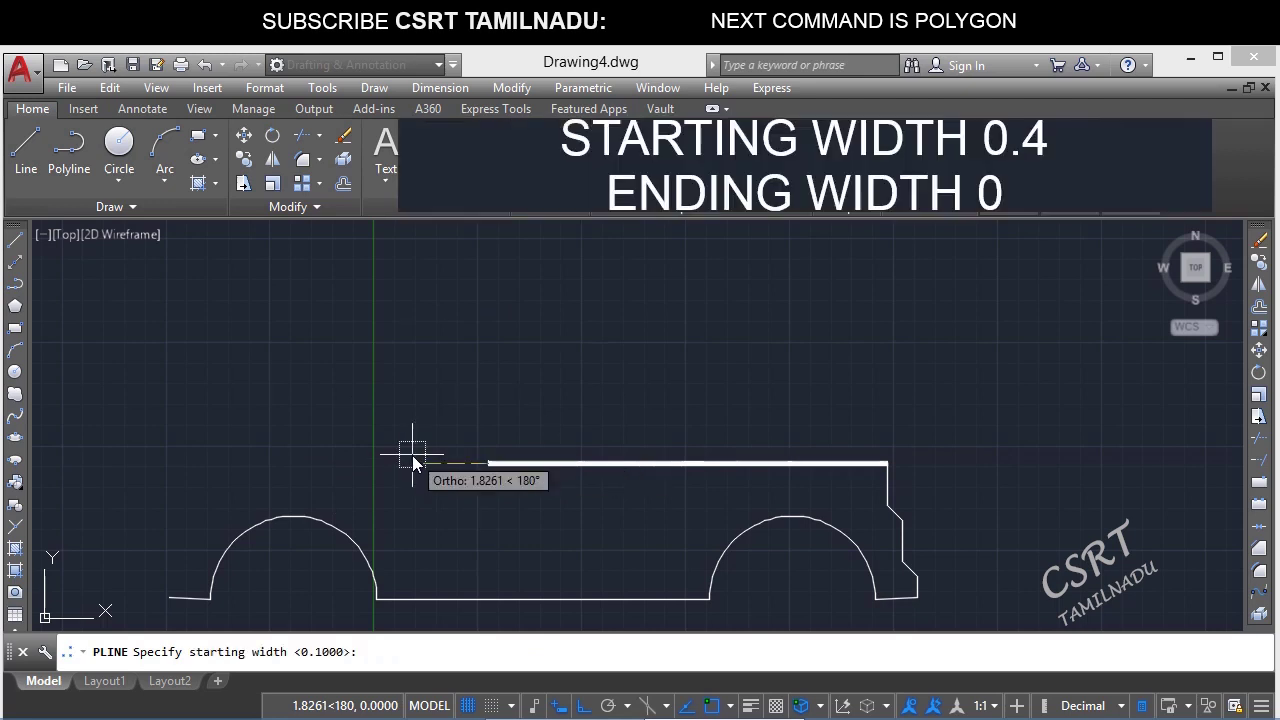
{"action": "type", "text": "0.4"}
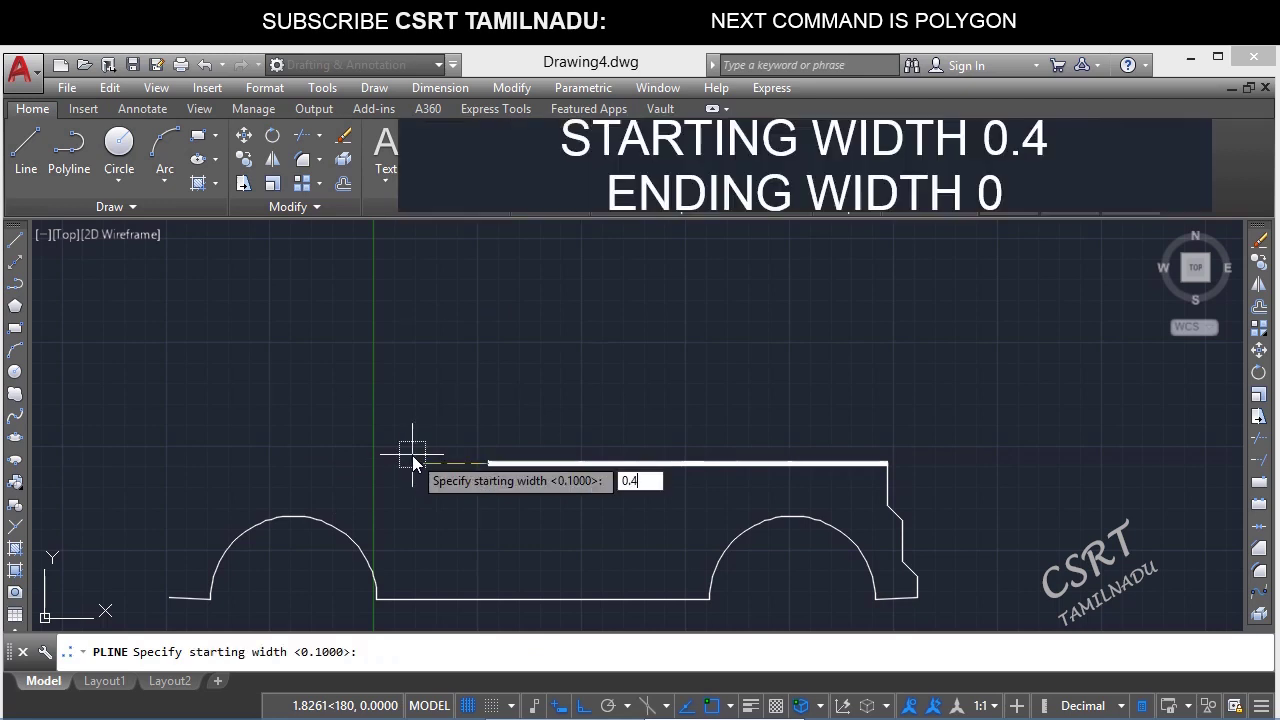
{"action": "key", "text": "Return"}
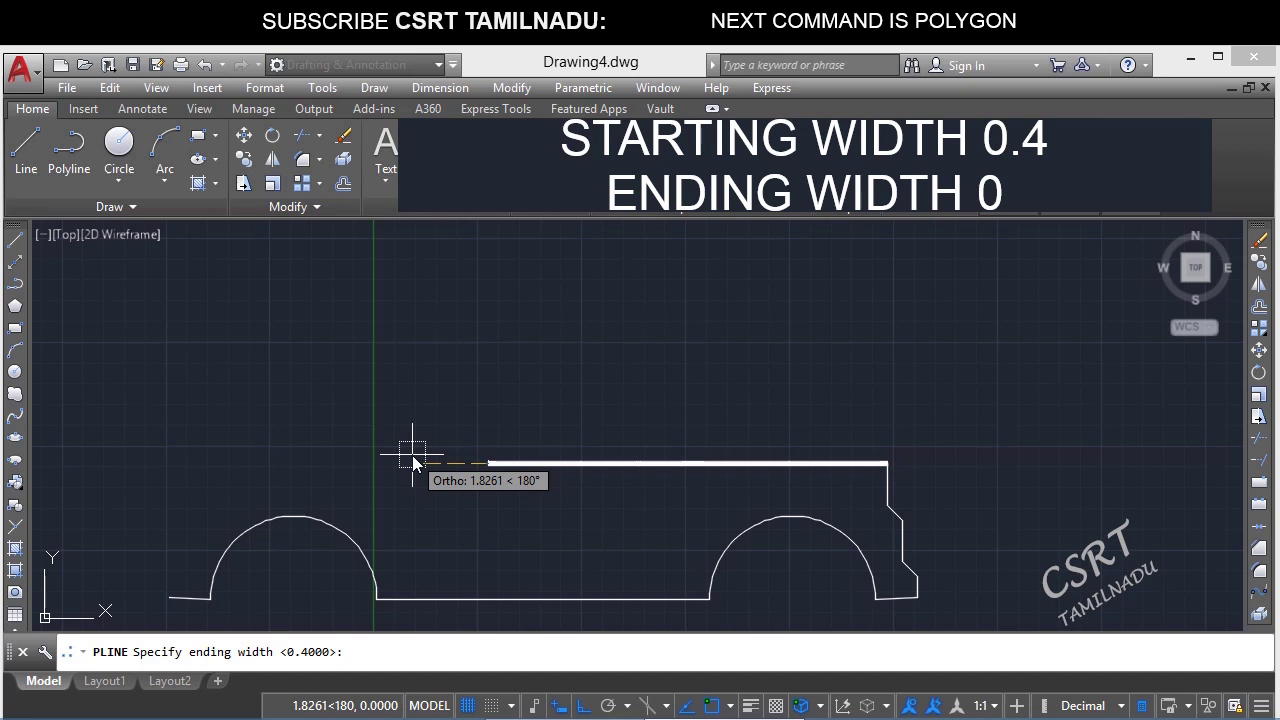
{"action": "type", "text": "0"}
{"action": "key", "text": "Return"}
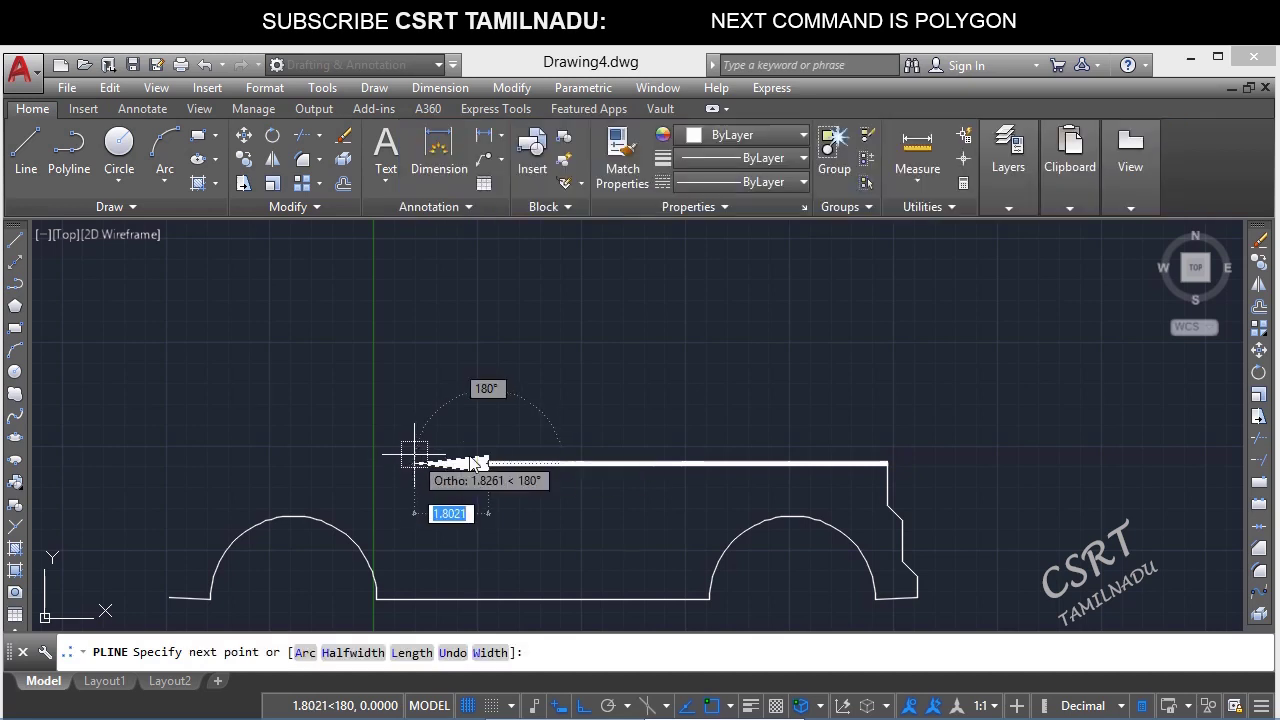
{"action": "left_click", "coordinate": [405, 464]}
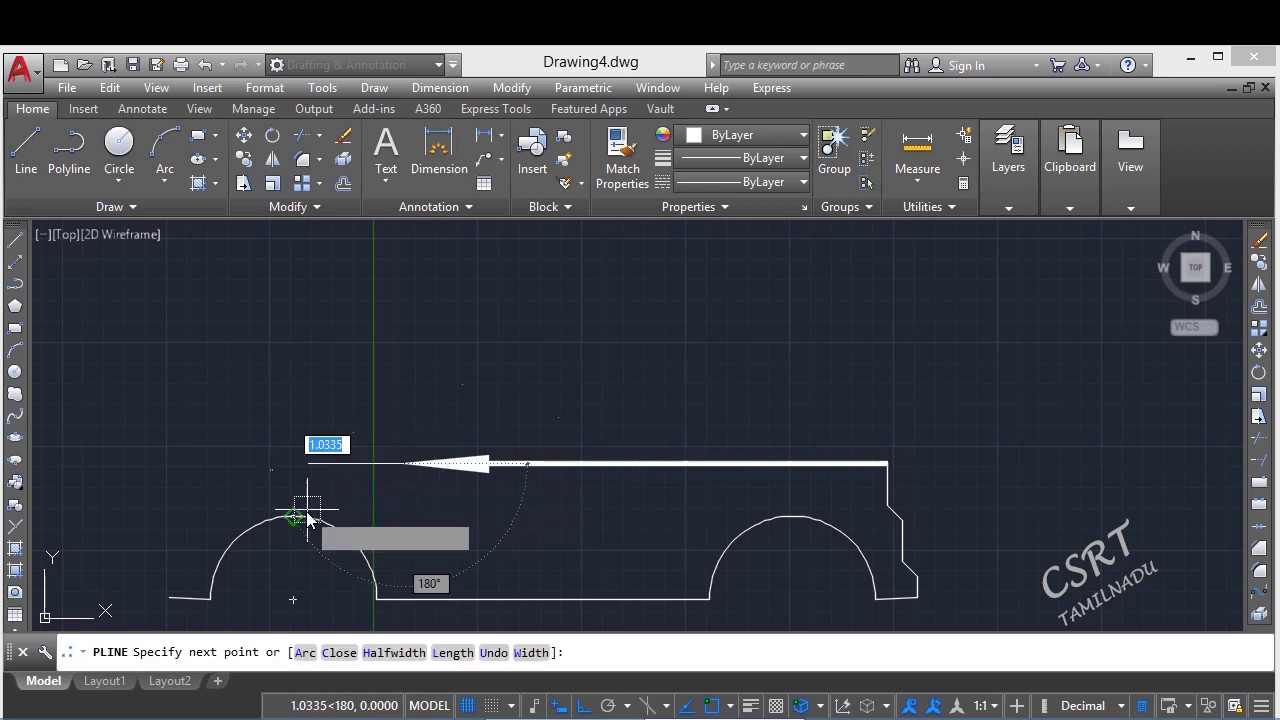
{"action": "key", "text": "Return"}
{"action": "left_click", "coordinate": [727, 492]}
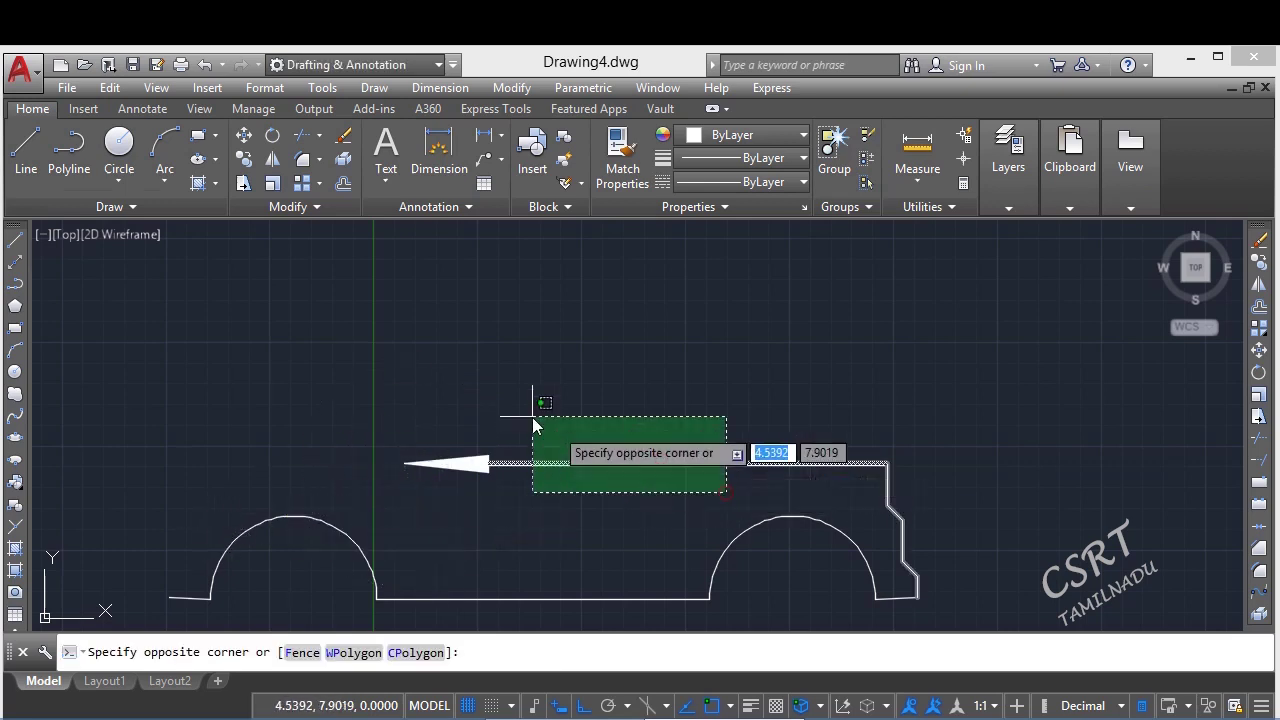
{"action": "left_click", "coordinate": [372, 362]}
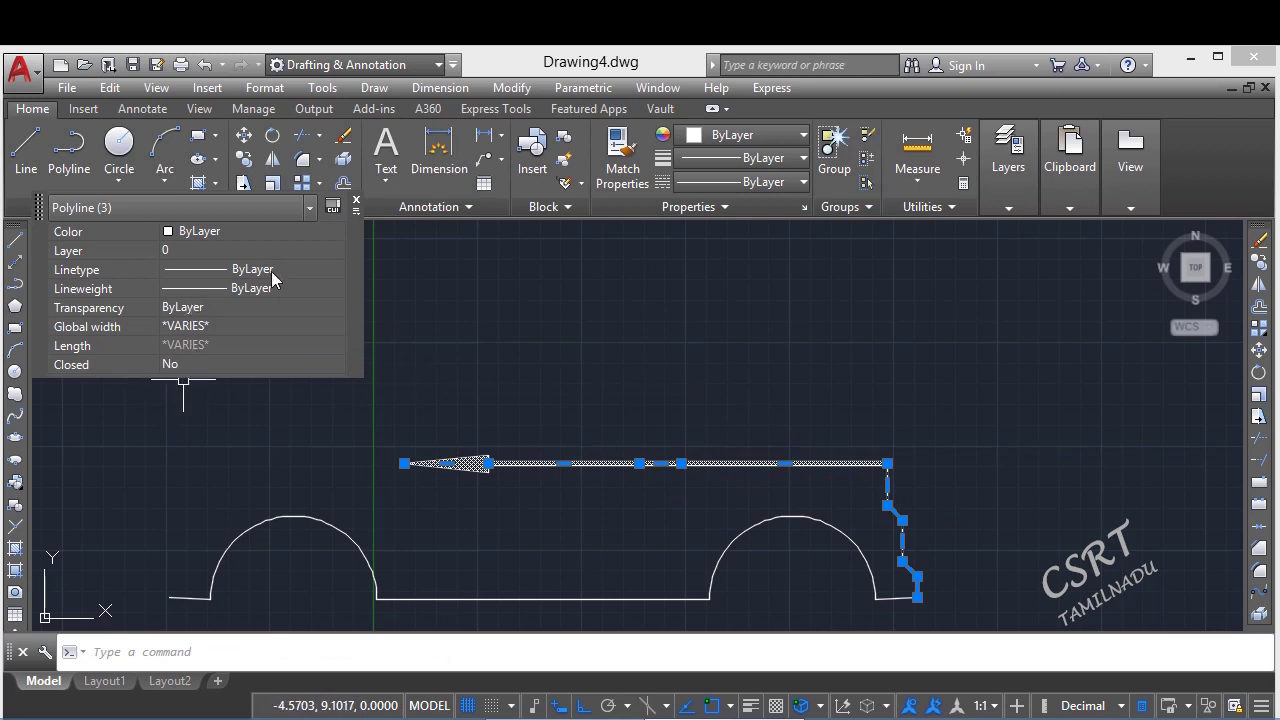
Use PEDIT Width 0 on the roof and arrowhead polylines to turn them into a thin line.
{"action": "type", "text": "P"}
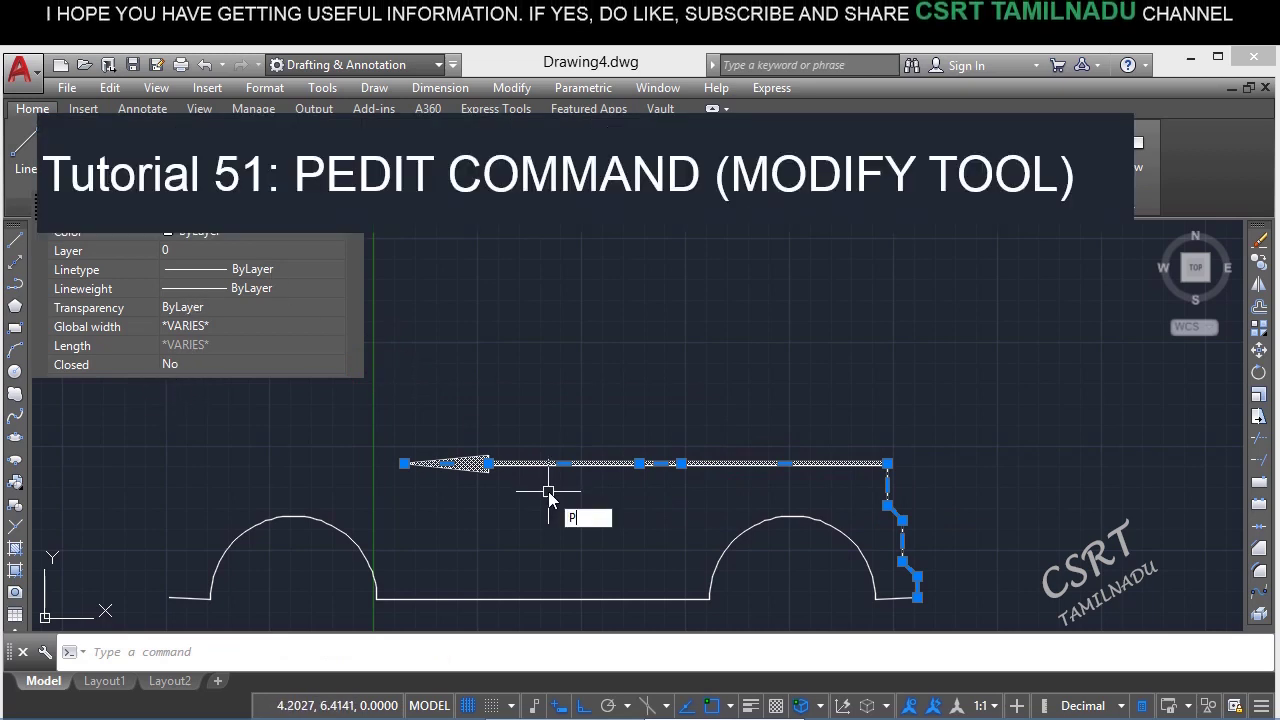
{"action": "type", "text": "ED"}
{"action": "key", "text": "Return"}
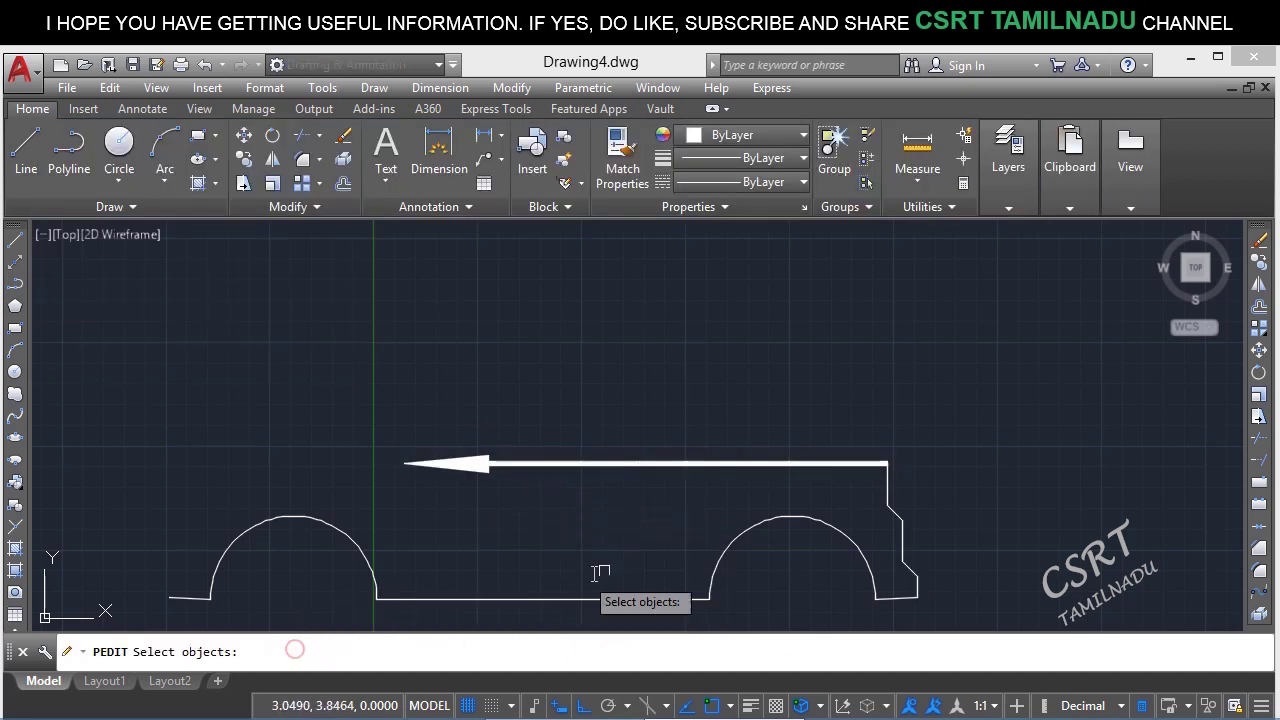
{"action": "left_click", "coordinate": [803, 487]}
{"action": "left_click", "coordinate": [433, 380]}
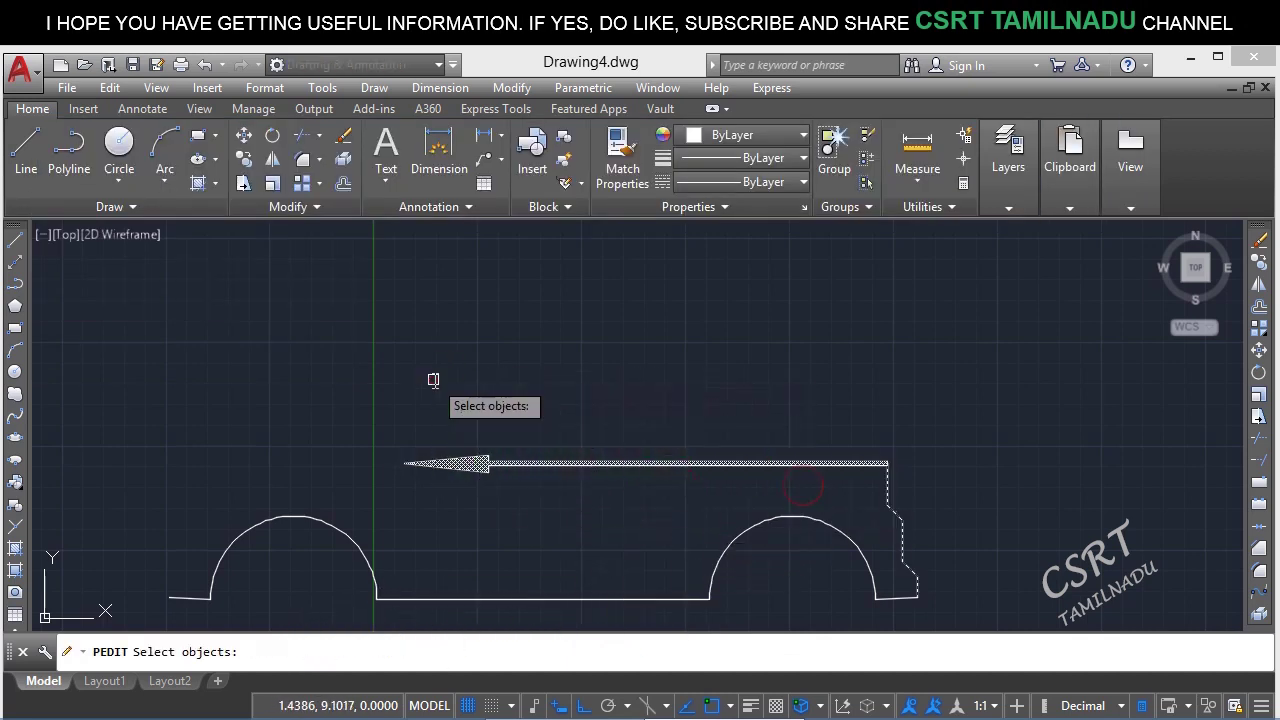
{"action": "key", "text": "Return"}
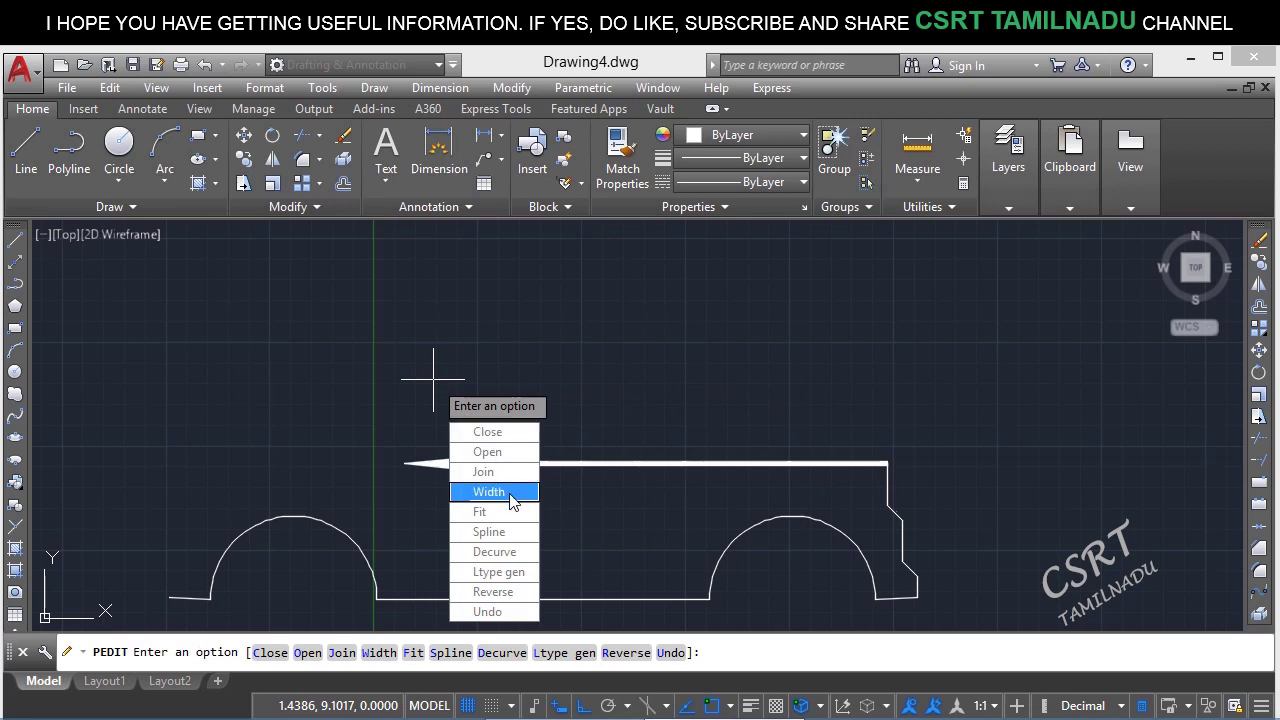
{"action": "left_click", "coordinate": [509, 494]}
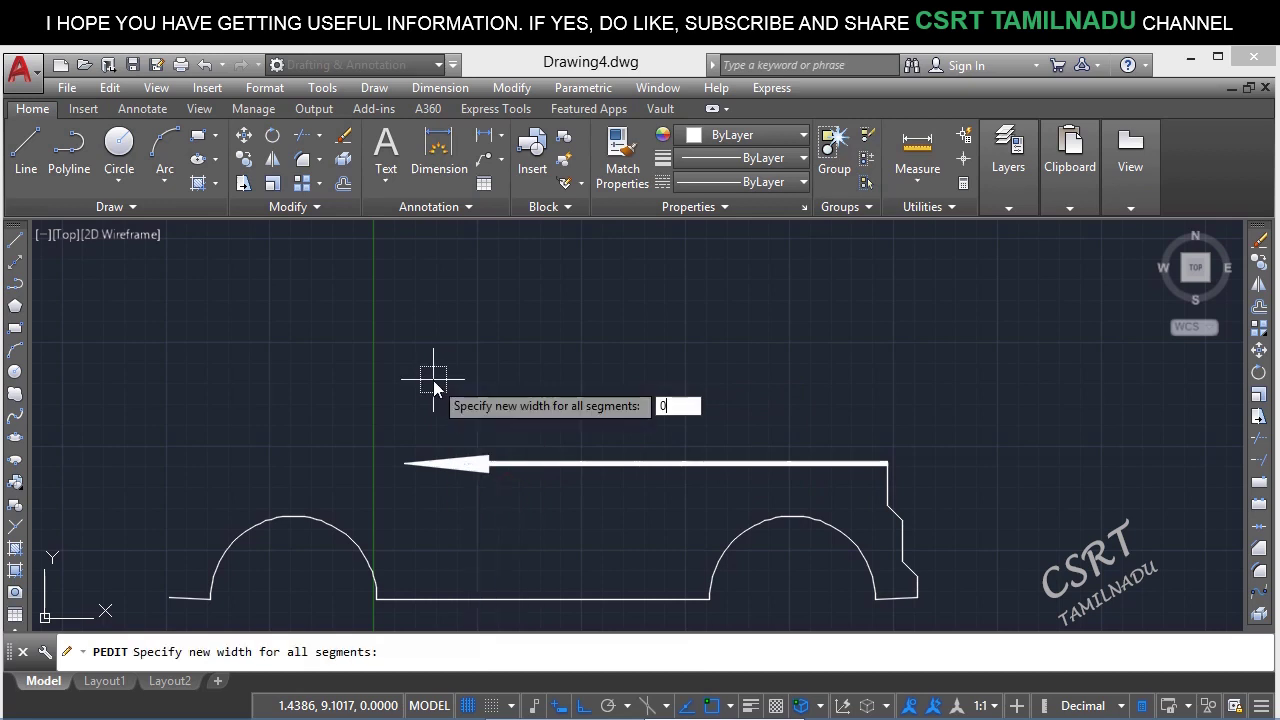
{"action": "key", "text": "Return"}
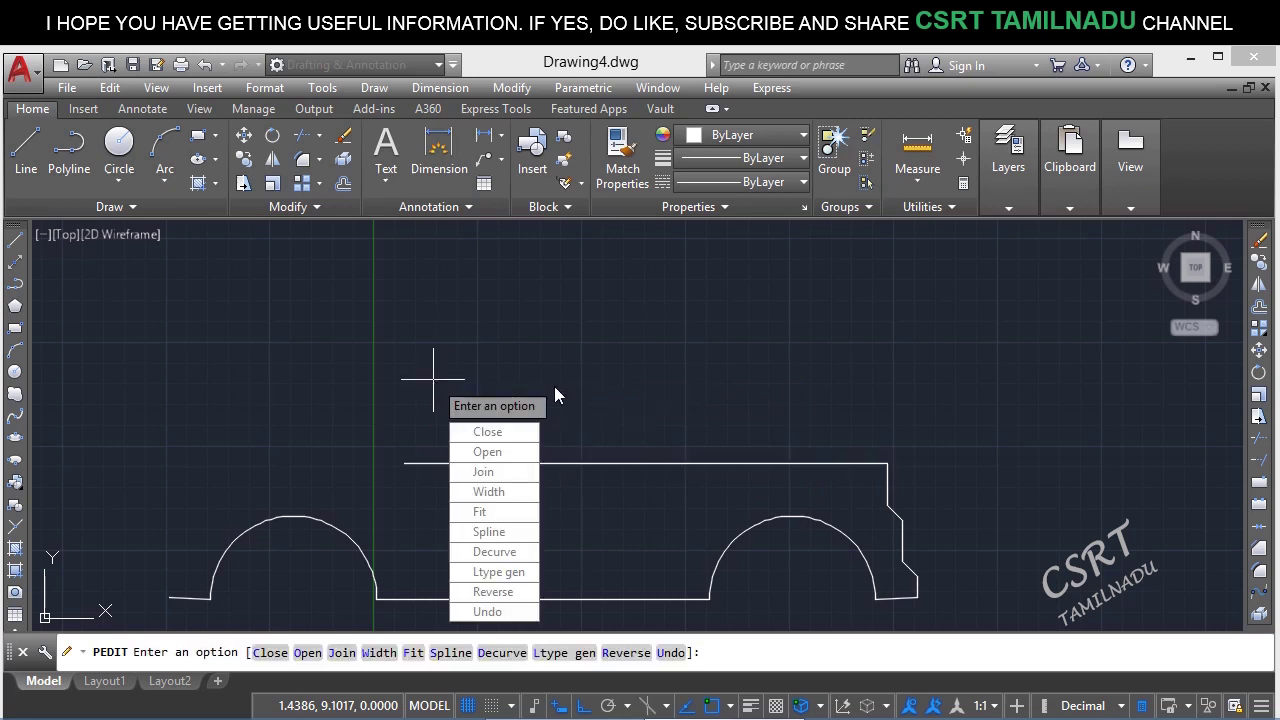
{"action": "key", "text": "Escape"}
{"action": "left_click", "coordinate": [417, 477]}
{"action": "left_click", "coordinate": [370, 425]}
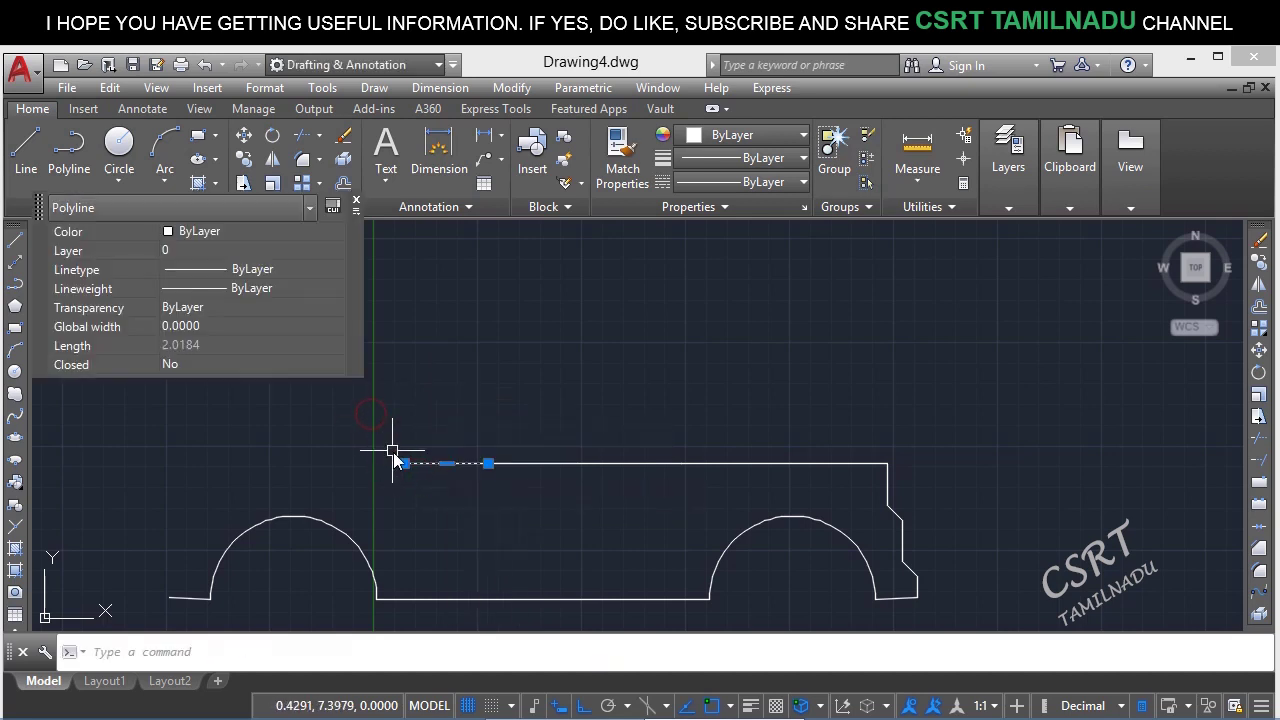
{"action": "mouse_move", "coordinate": [404, 464]}
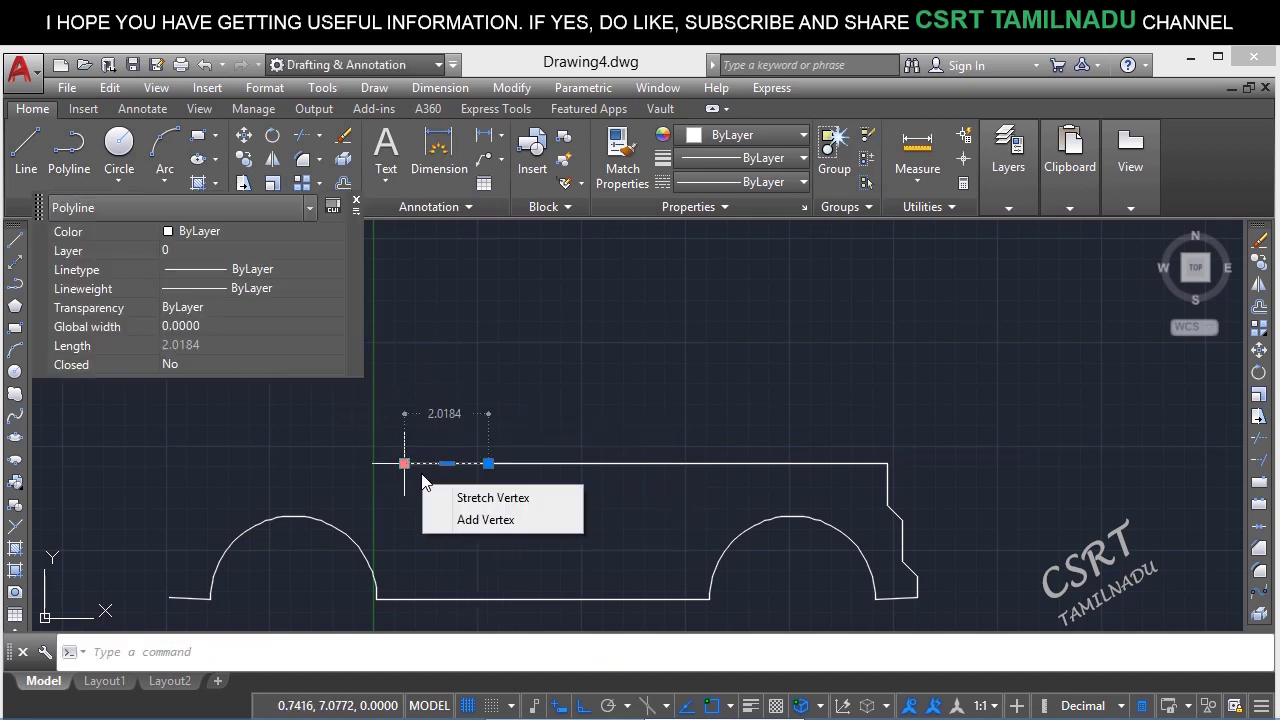
Add, stretch and remove vertices on the roof polyline using its grip menu.
{"action": "left_click", "coordinate": [460, 519]}
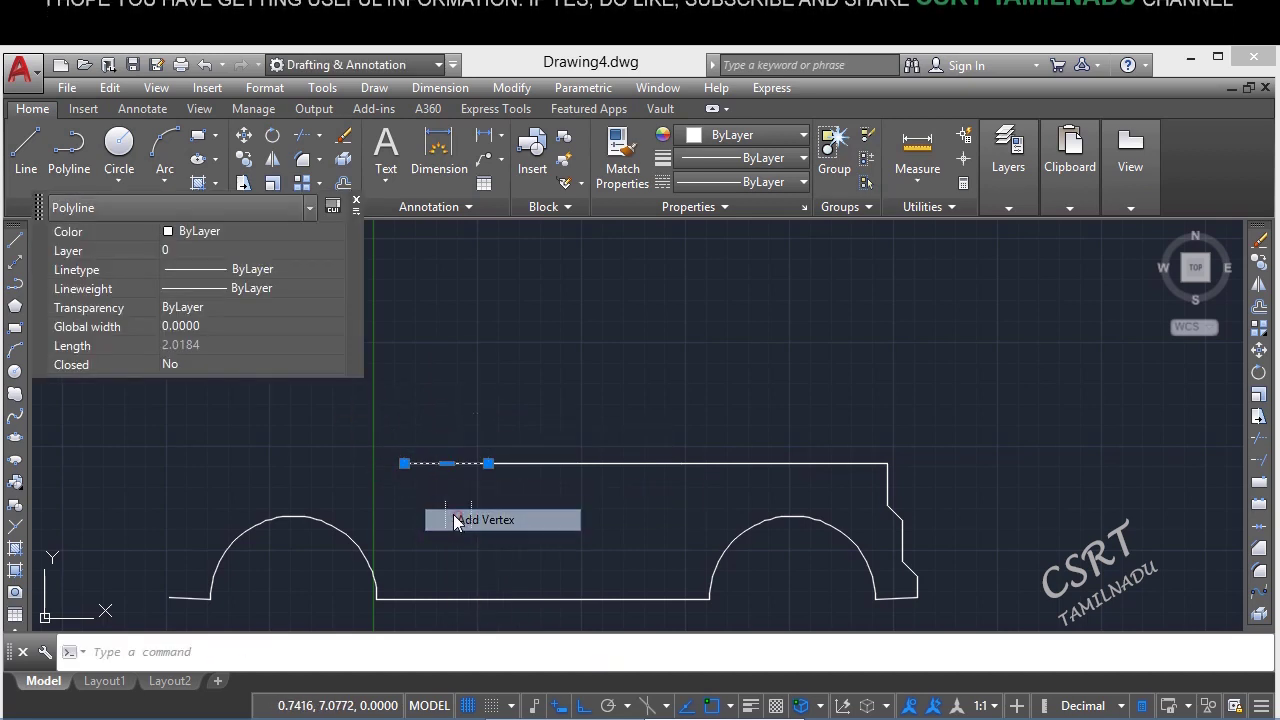
{"action": "left_click", "coordinate": [316, 460]}
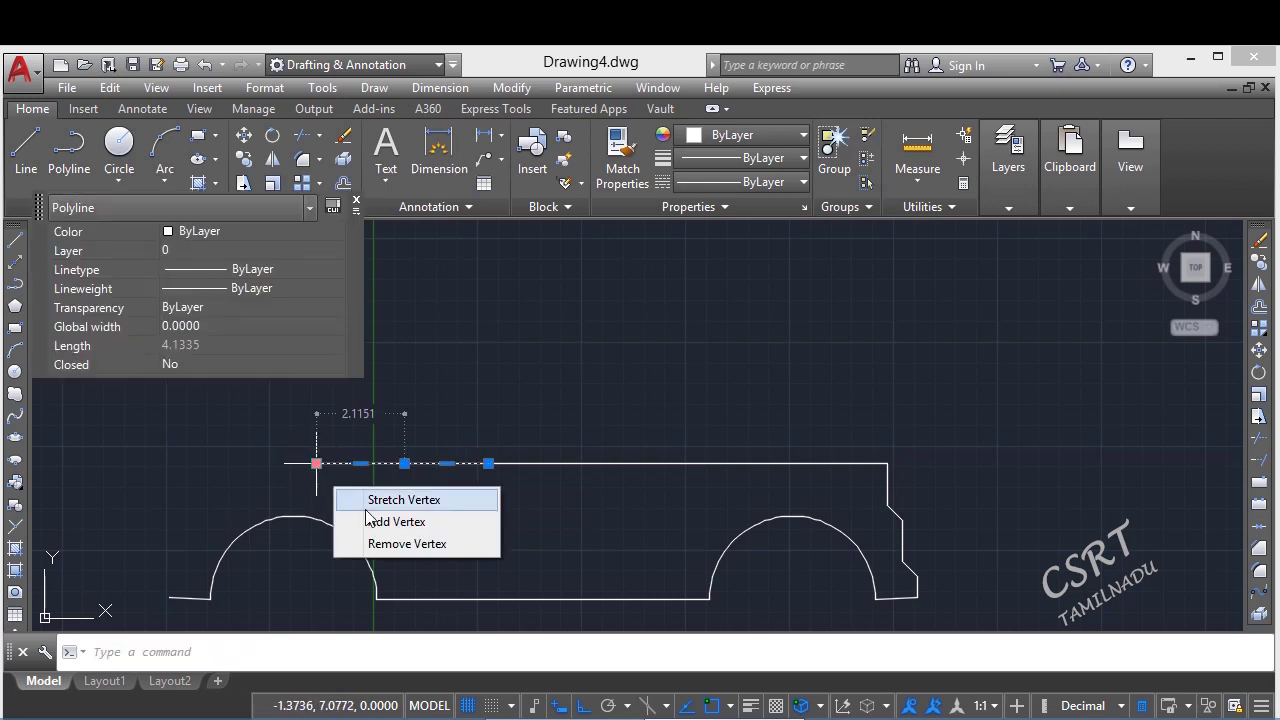
{"action": "left_click", "coordinate": [385, 500]}
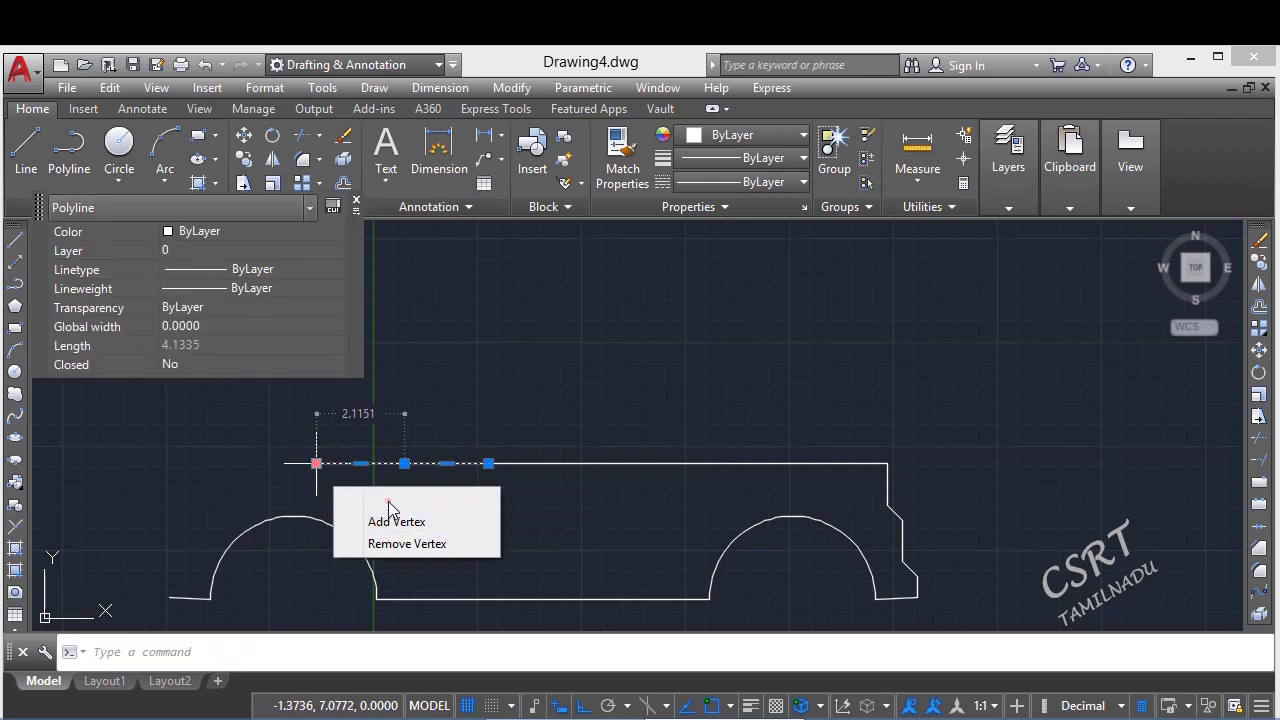
{"action": "left_click", "coordinate": [199, 441]}
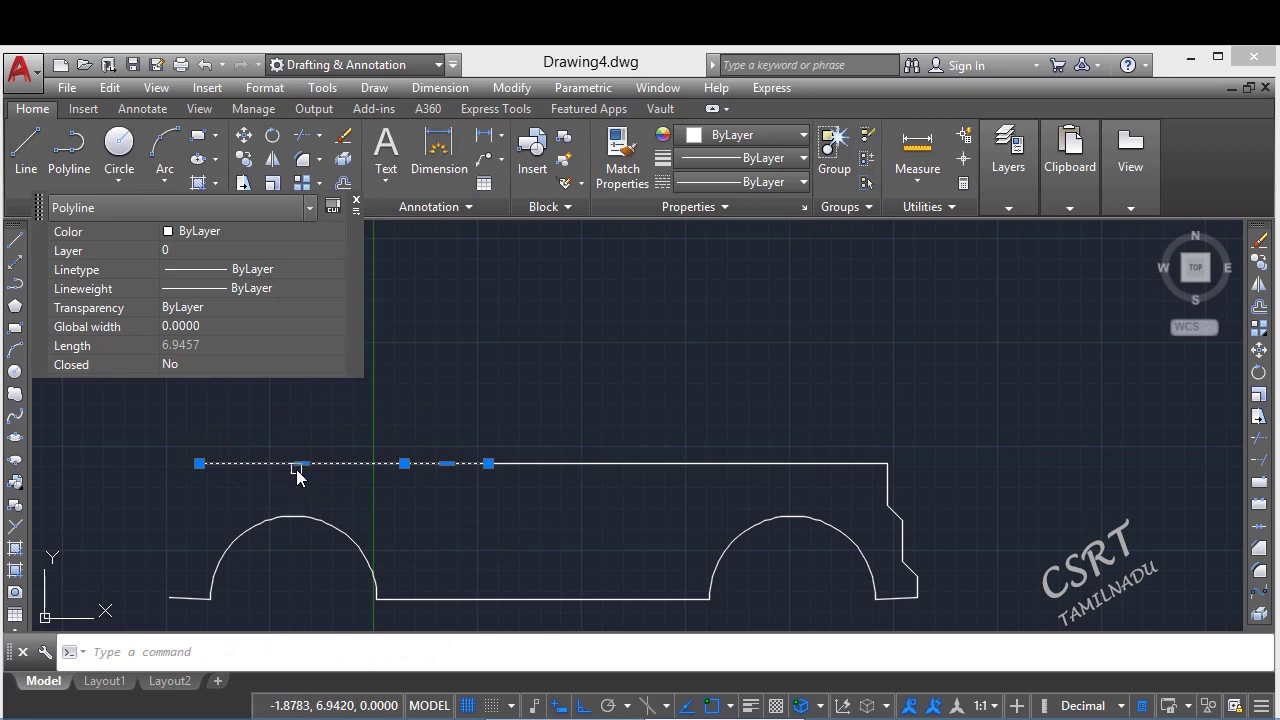
{"action": "mouse_move", "coordinate": [199, 463]}
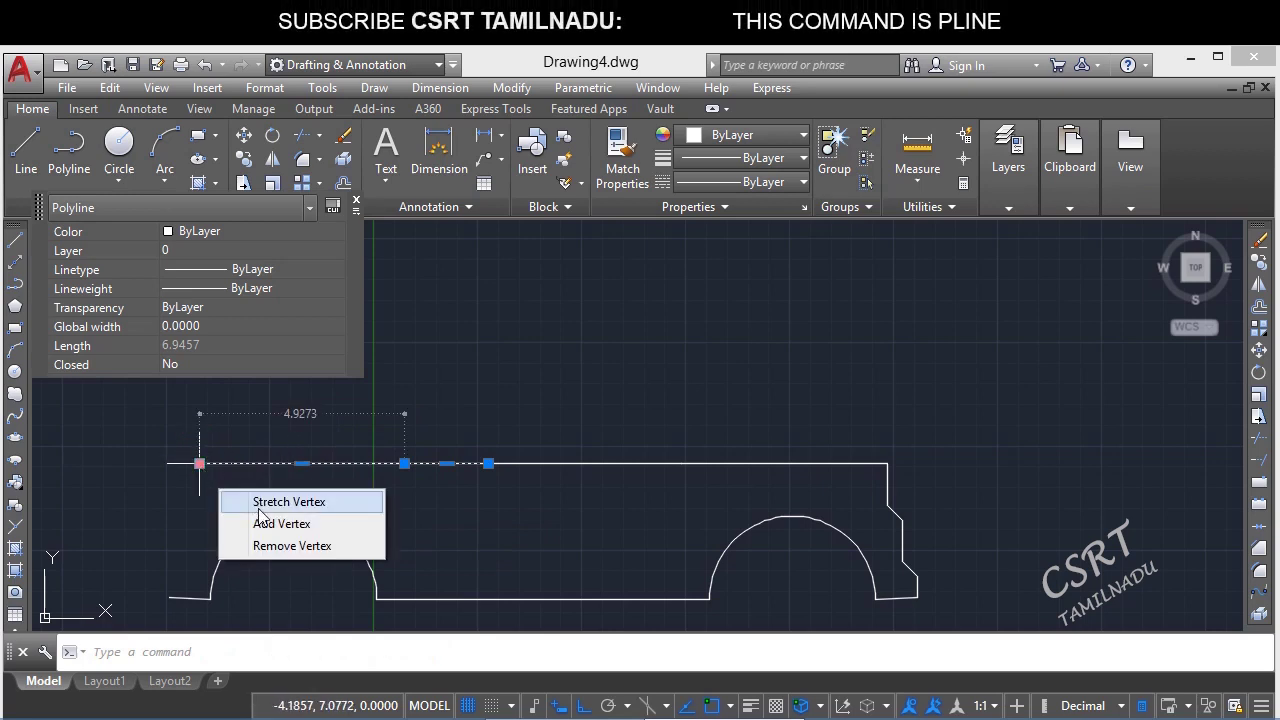
{"action": "left_click", "coordinate": [275, 546]}
{"action": "left_click", "coordinate": [769, 483]}
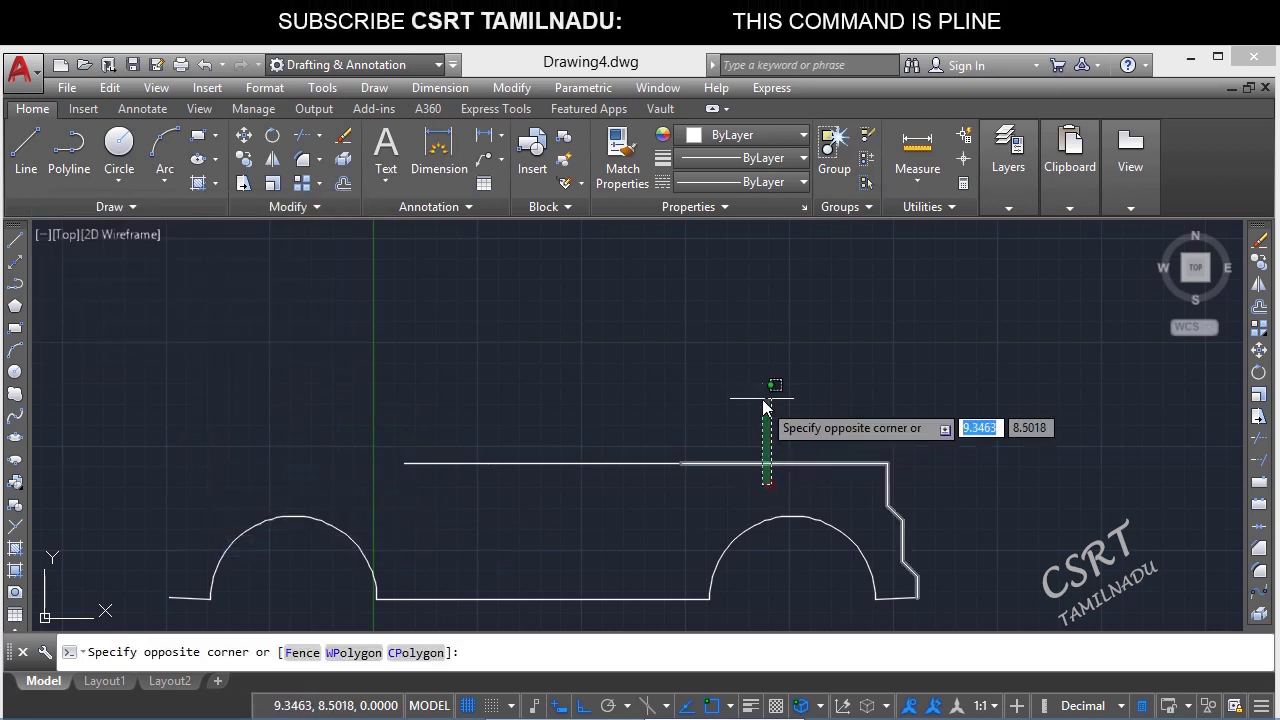
{"action": "left_click", "coordinate": [765, 405]}
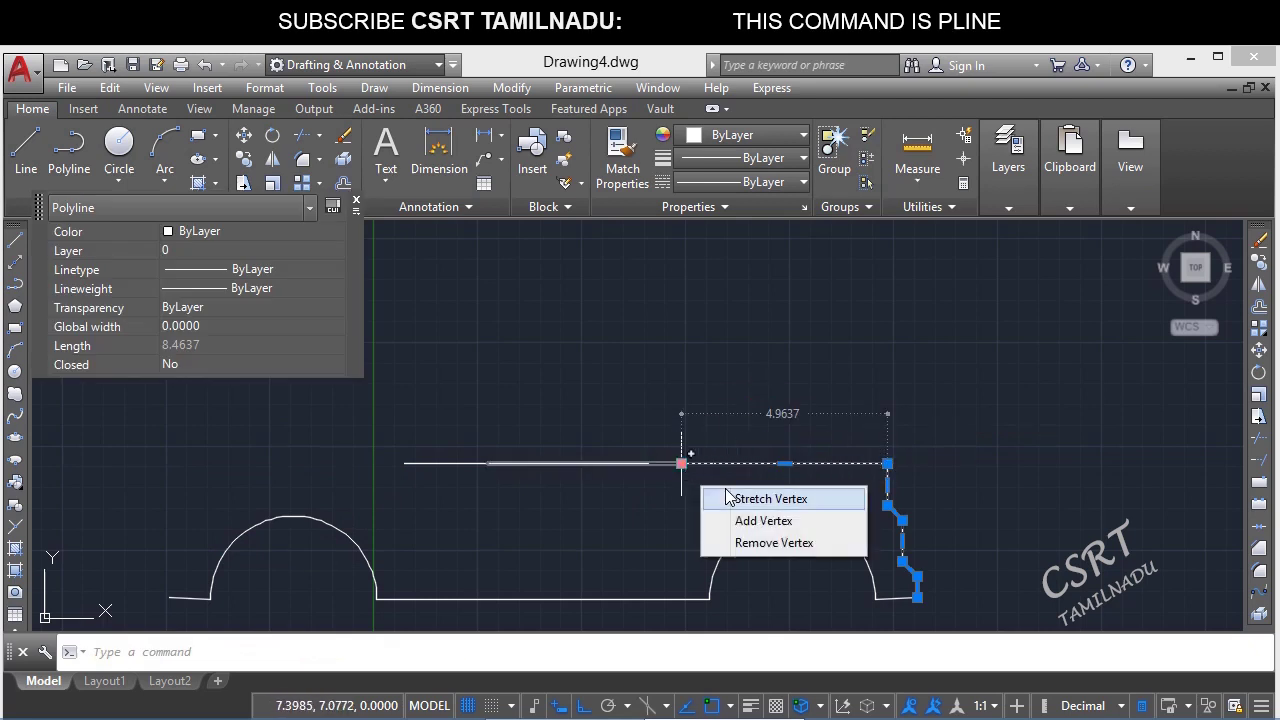
{"action": "left_click", "coordinate": [757, 620]}
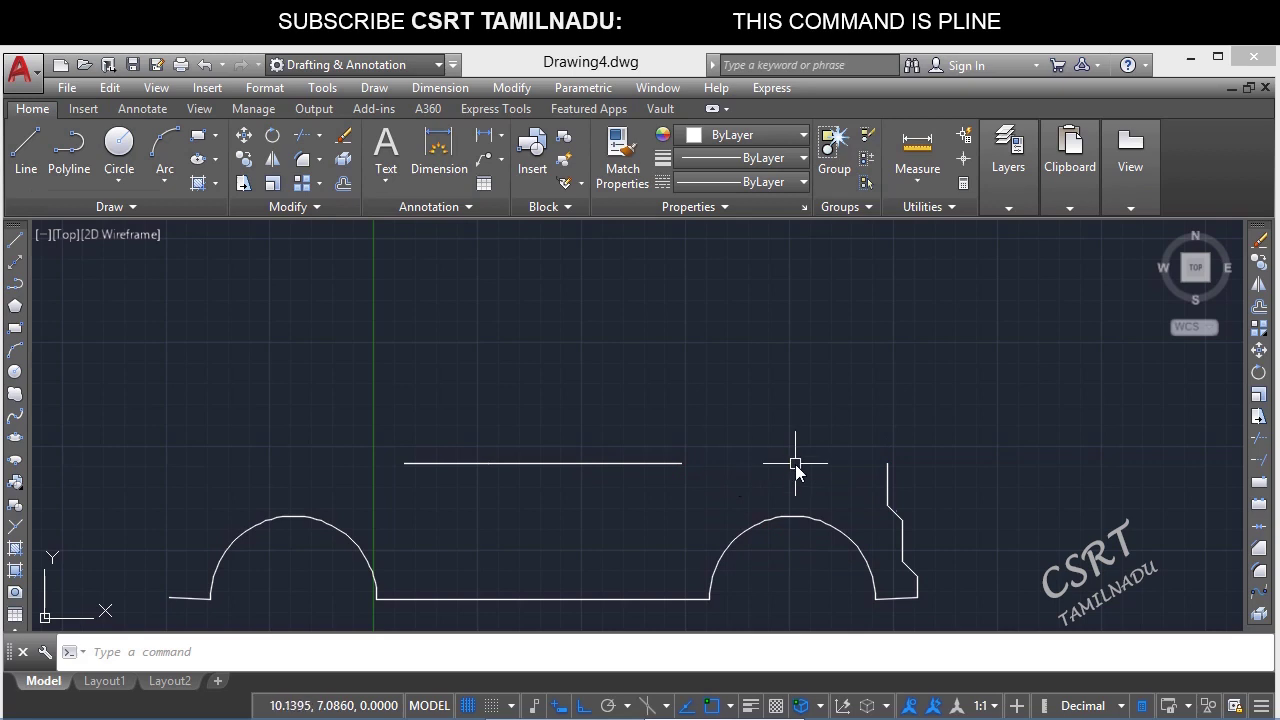
Delete the remaining roof line and the leftover short line.
{"action": "left_click", "coordinate": [700, 487]}
{"action": "left_click", "coordinate": [657, 455]}
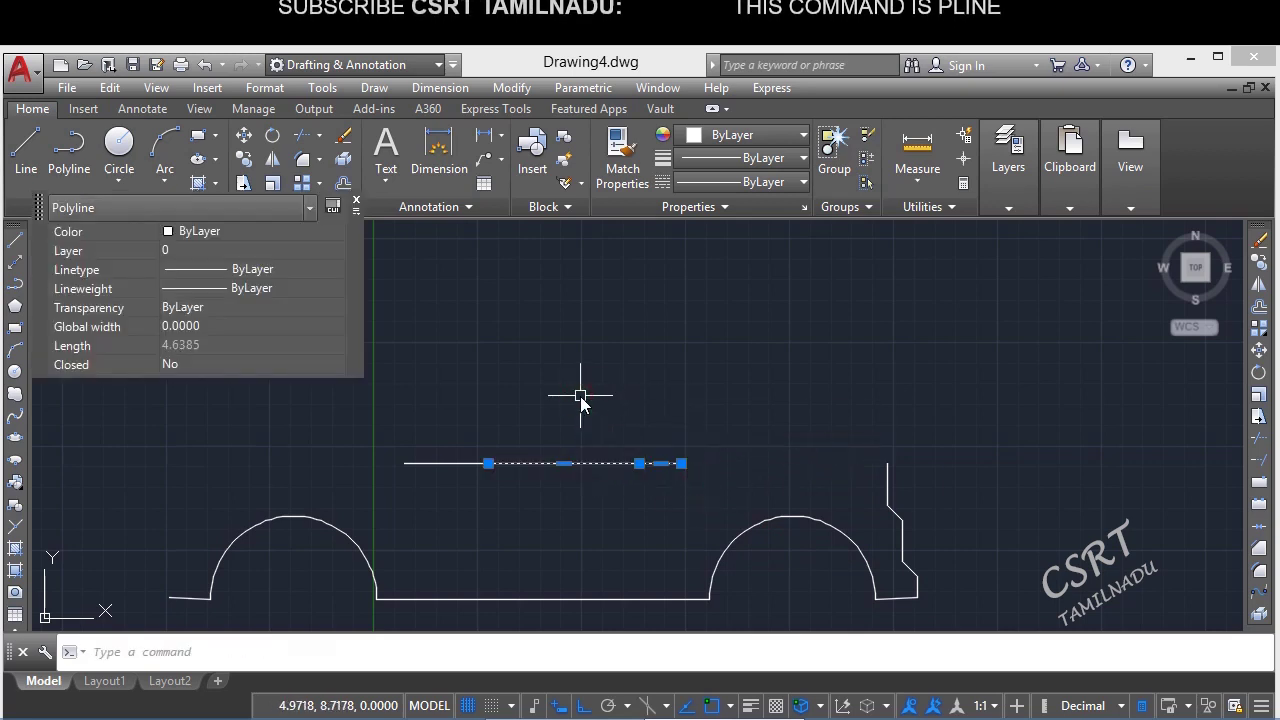
{"action": "key", "text": "Delete"}
{"action": "left_click", "coordinate": [540, 478]}
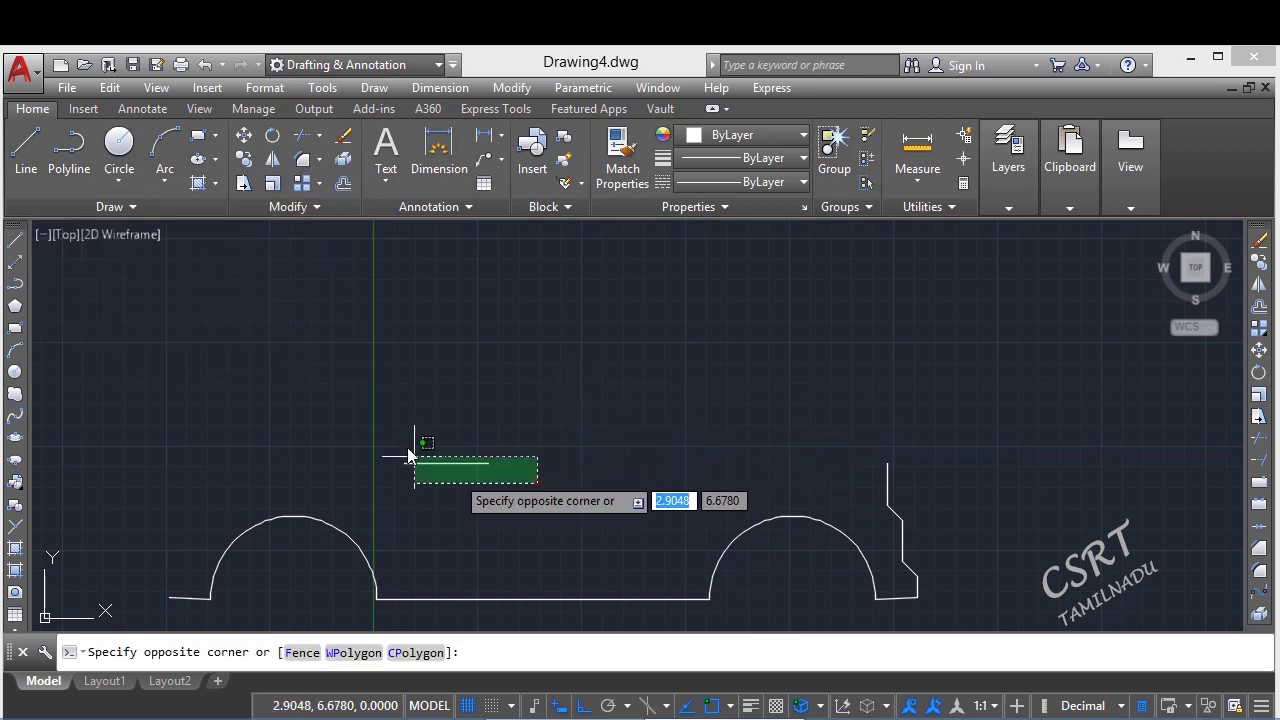
{"action": "left_click", "coordinate": [405, 437]}
{"action": "key", "text": "Delete"}
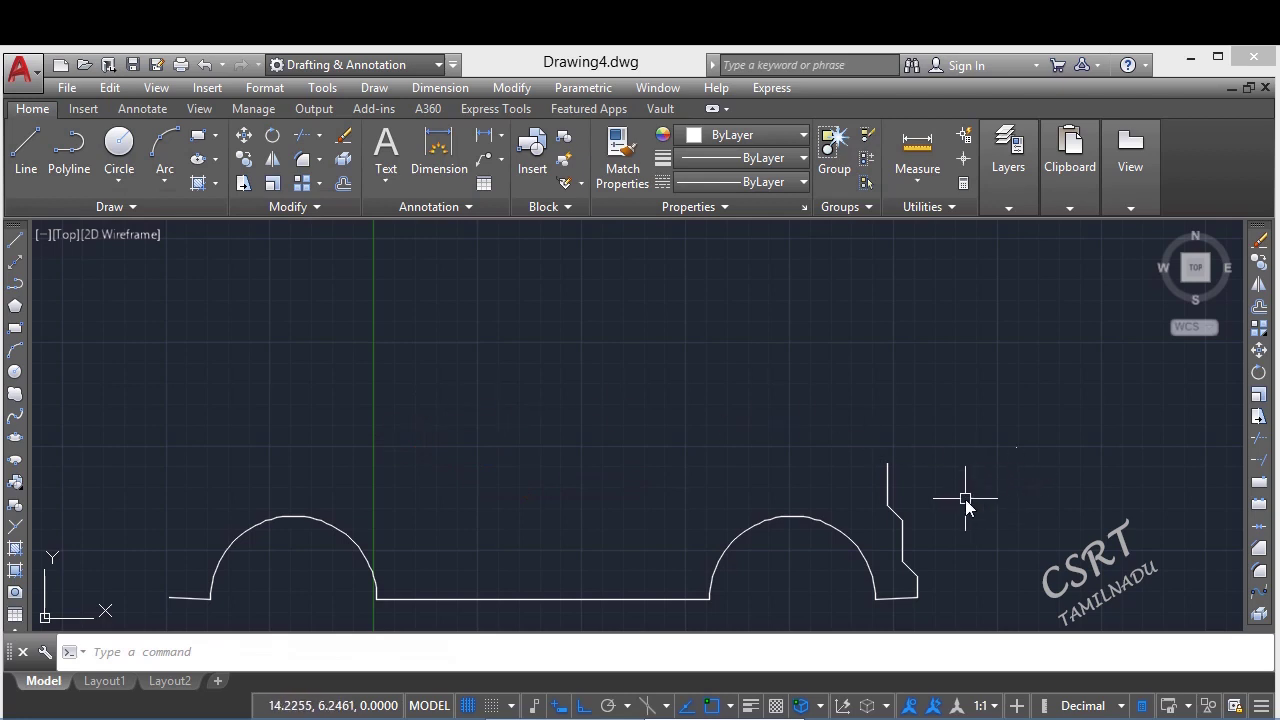
Draw a new roof polyline from the front edge's top leftward to above the left wheel arch's end.
{"action": "type", "text": "pl"}
{"action": "key", "text": "Return"}
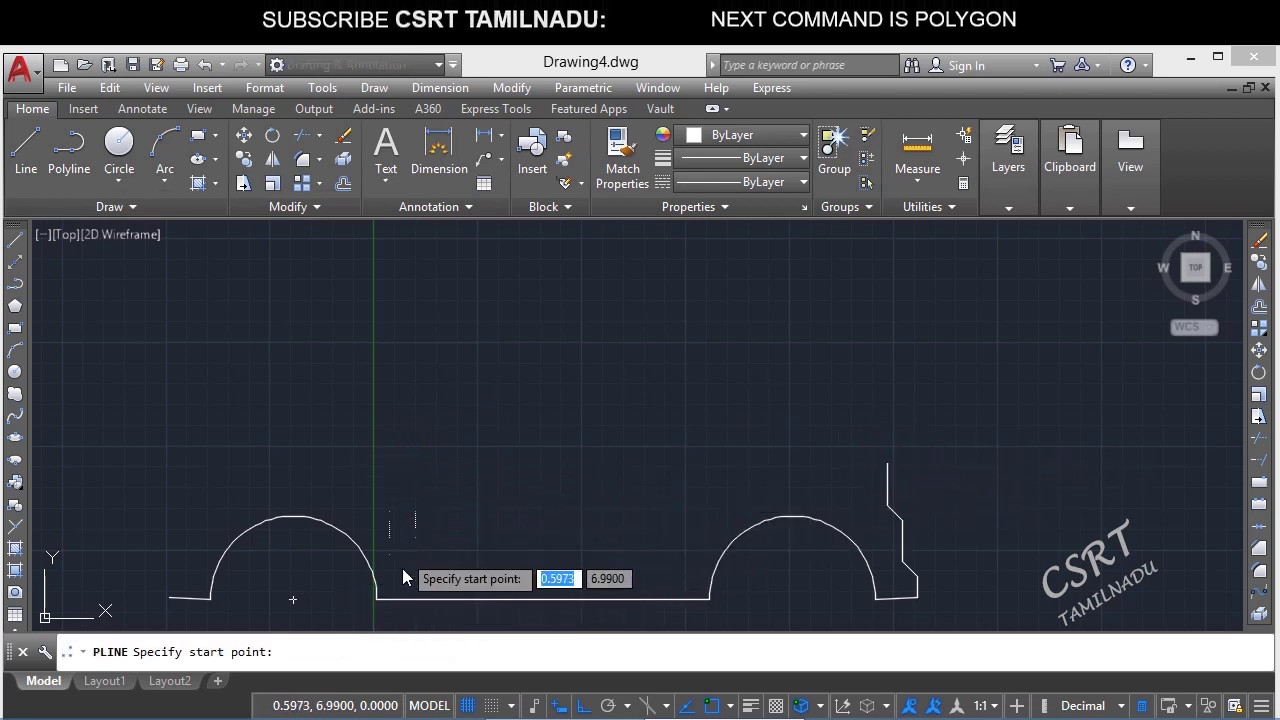
{"action": "left_click", "coordinate": [897, 464]}
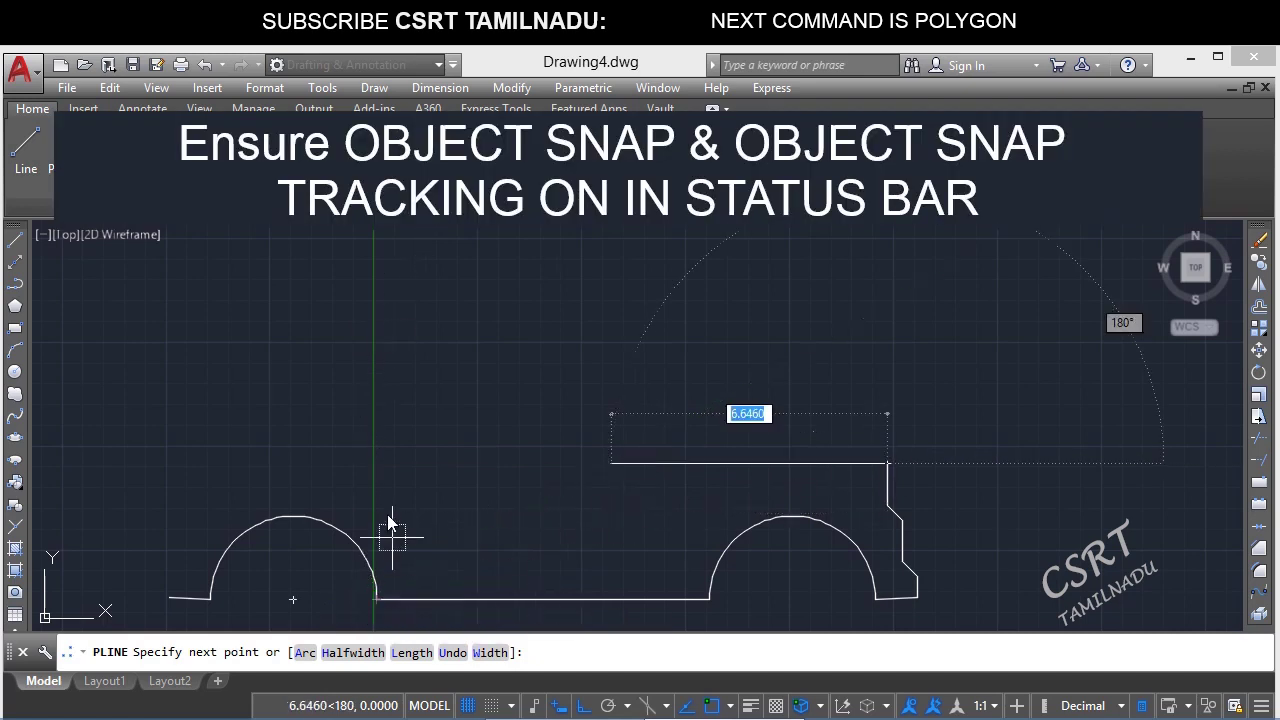
{"action": "left_click", "coordinate": [373, 462]}
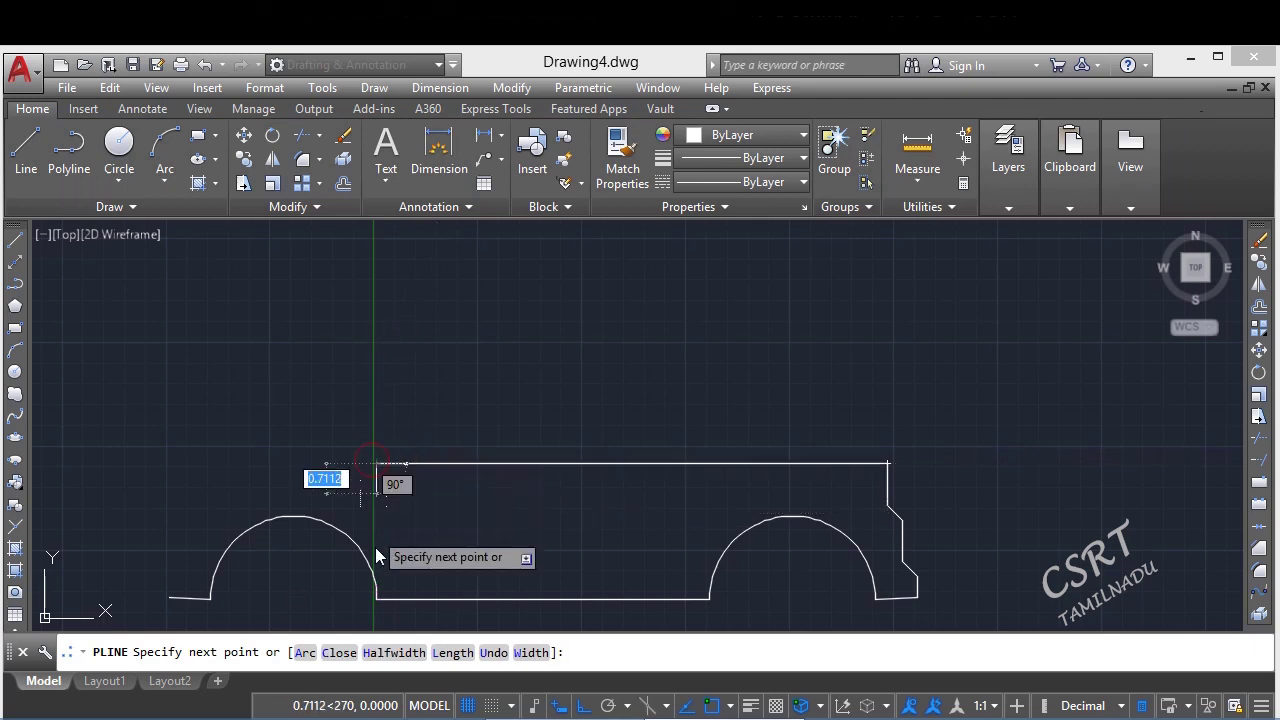
End the roof polyline, then place two horizontal construction lines and a vertical one at the left arch's end.
{"action": "key", "text": "Return"}
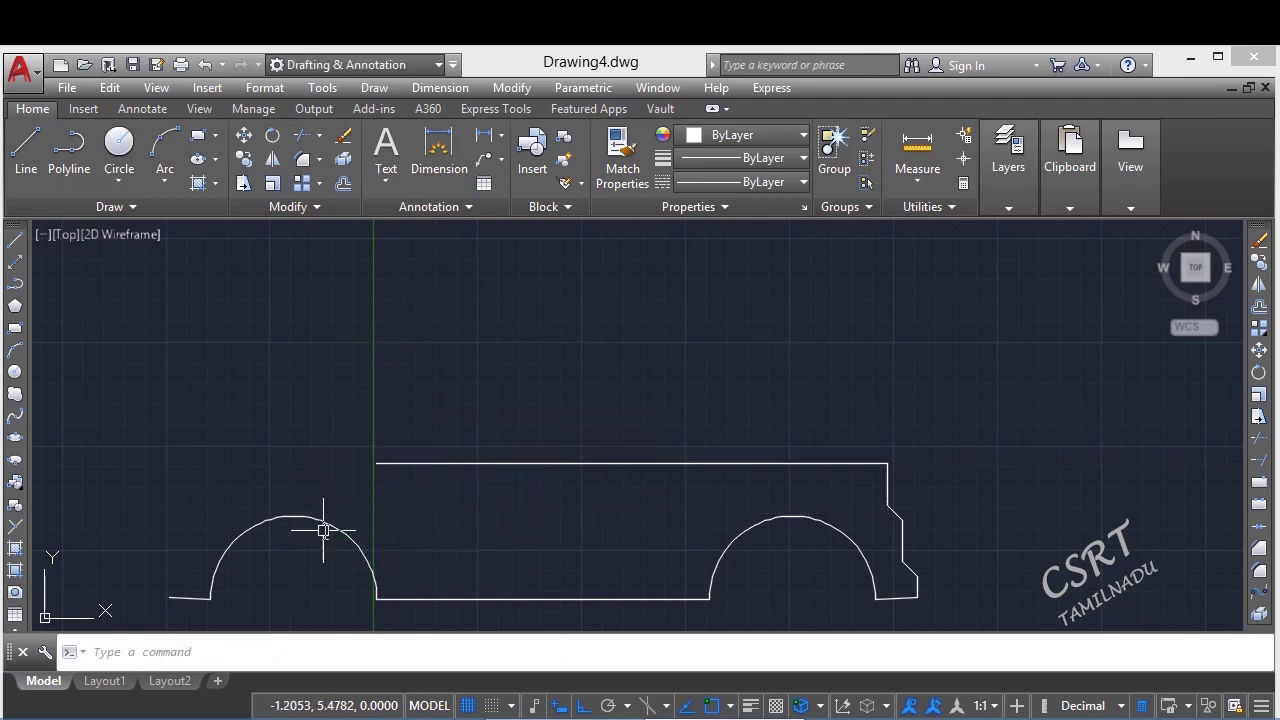
{"action": "type", "text": "Xl"}
{"action": "key", "text": "Return"}
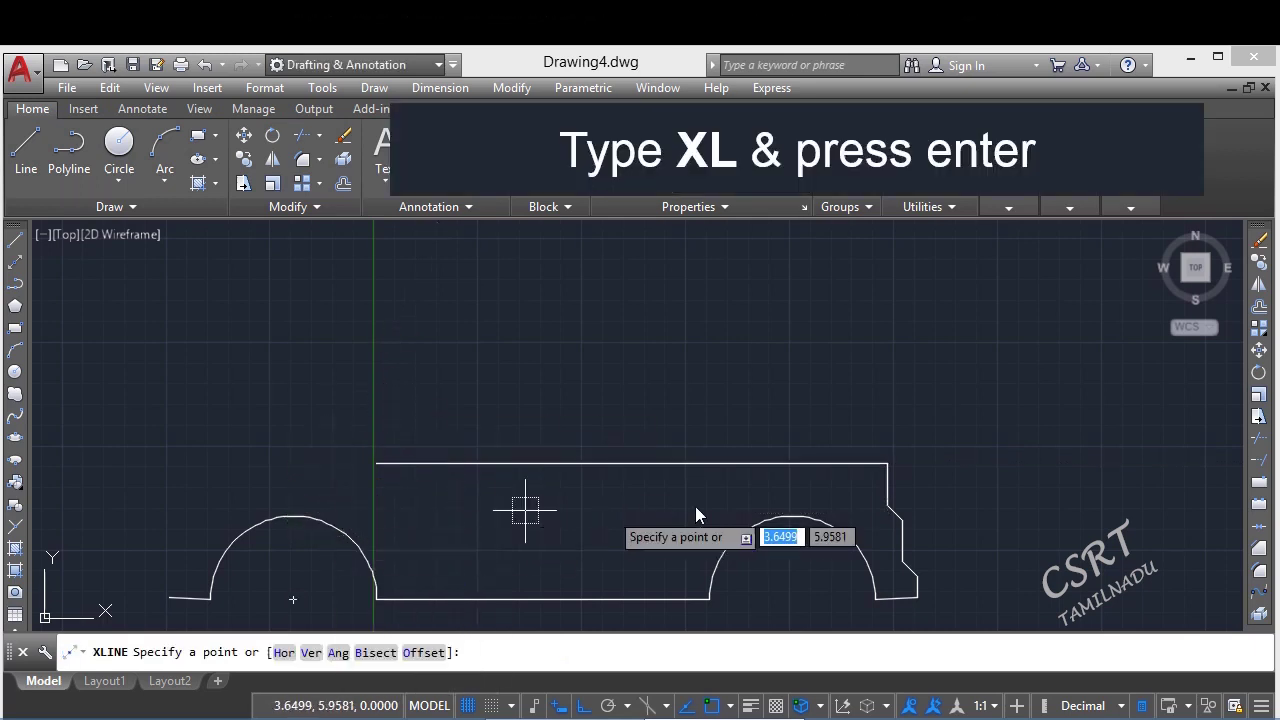
{"action": "type", "text": "h"}
{"action": "key", "text": "Return"}
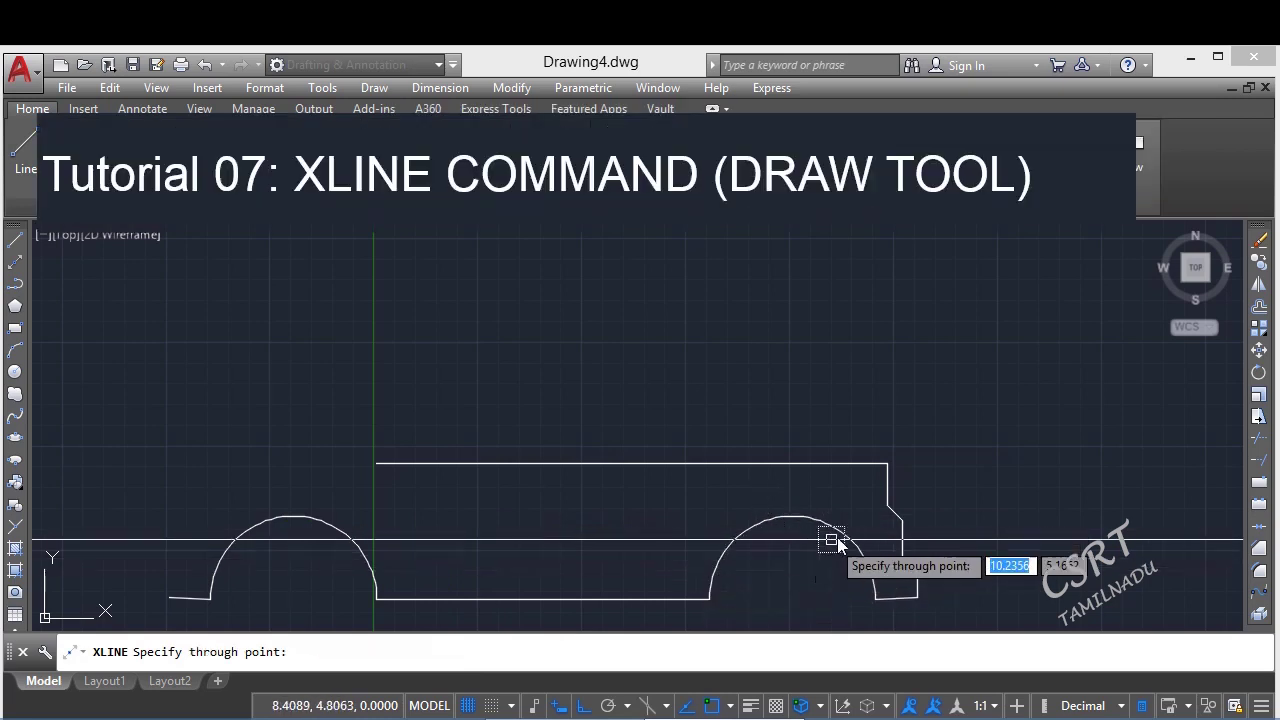
{"action": "left_click", "coordinate": [893, 508]}
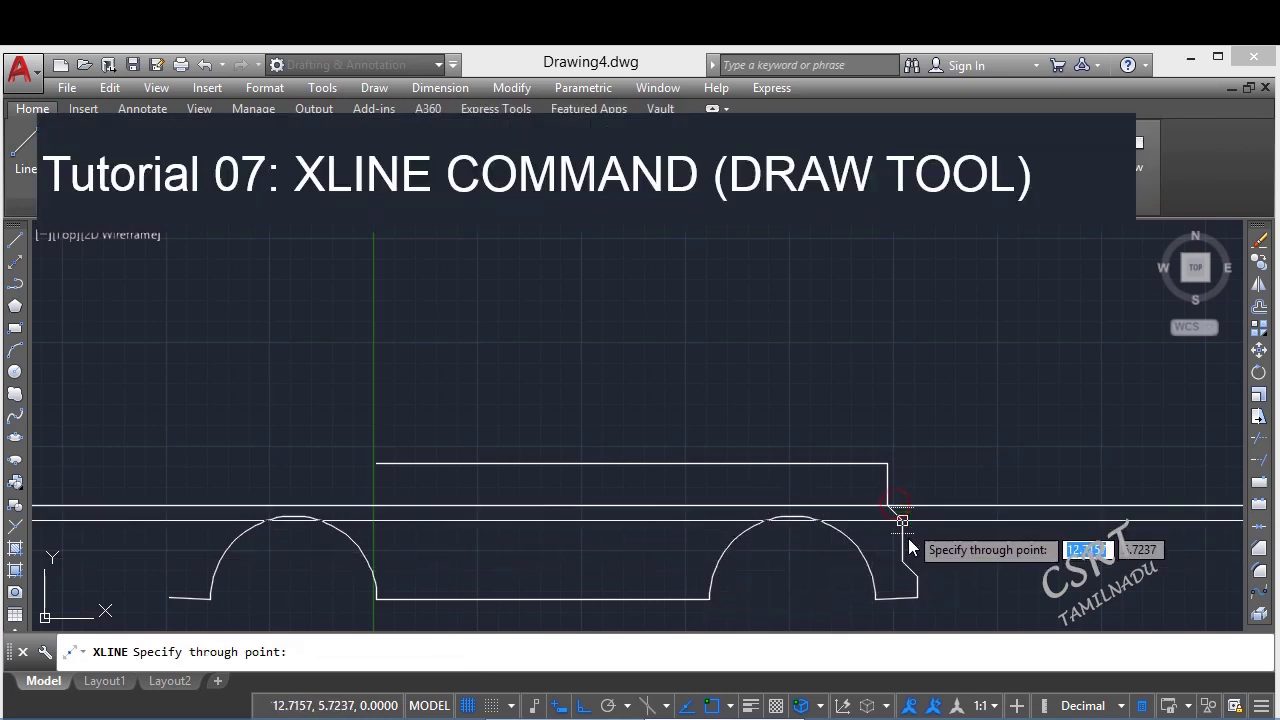
{"action": "left_click", "coordinate": [898, 552]}
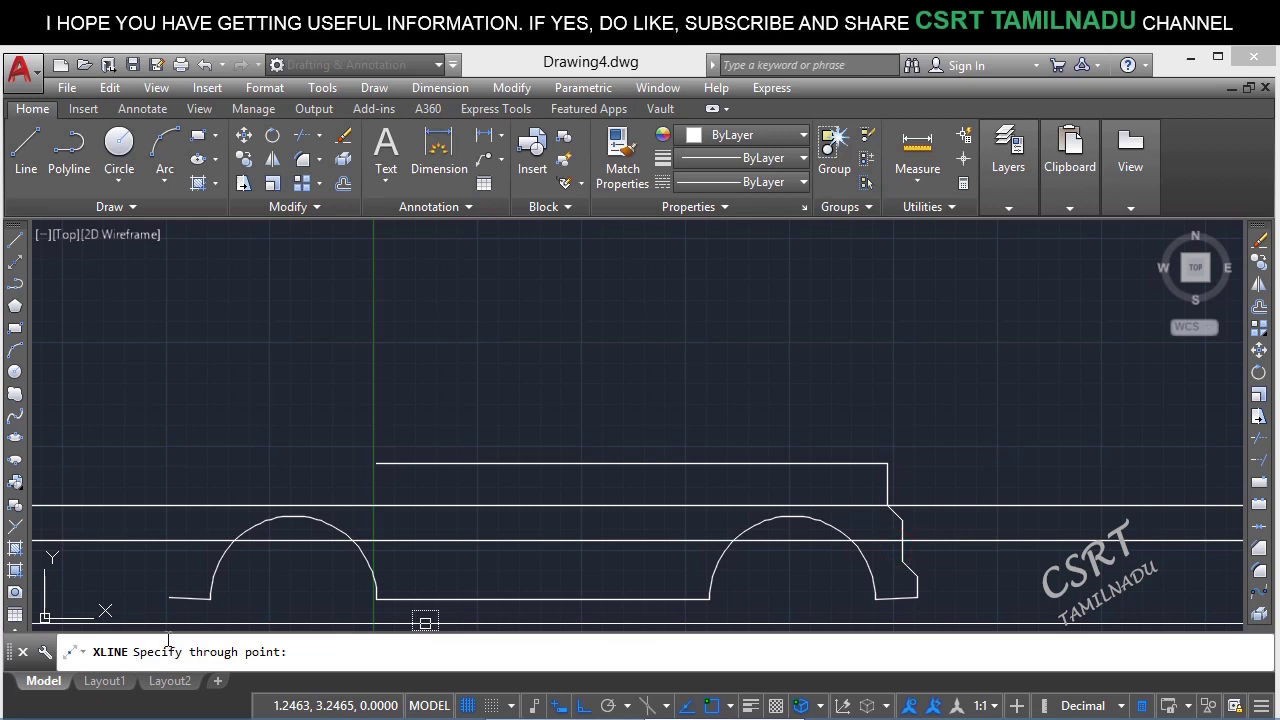
{"action": "key", "text": "Return"}
{"action": "key", "text": "Return"}
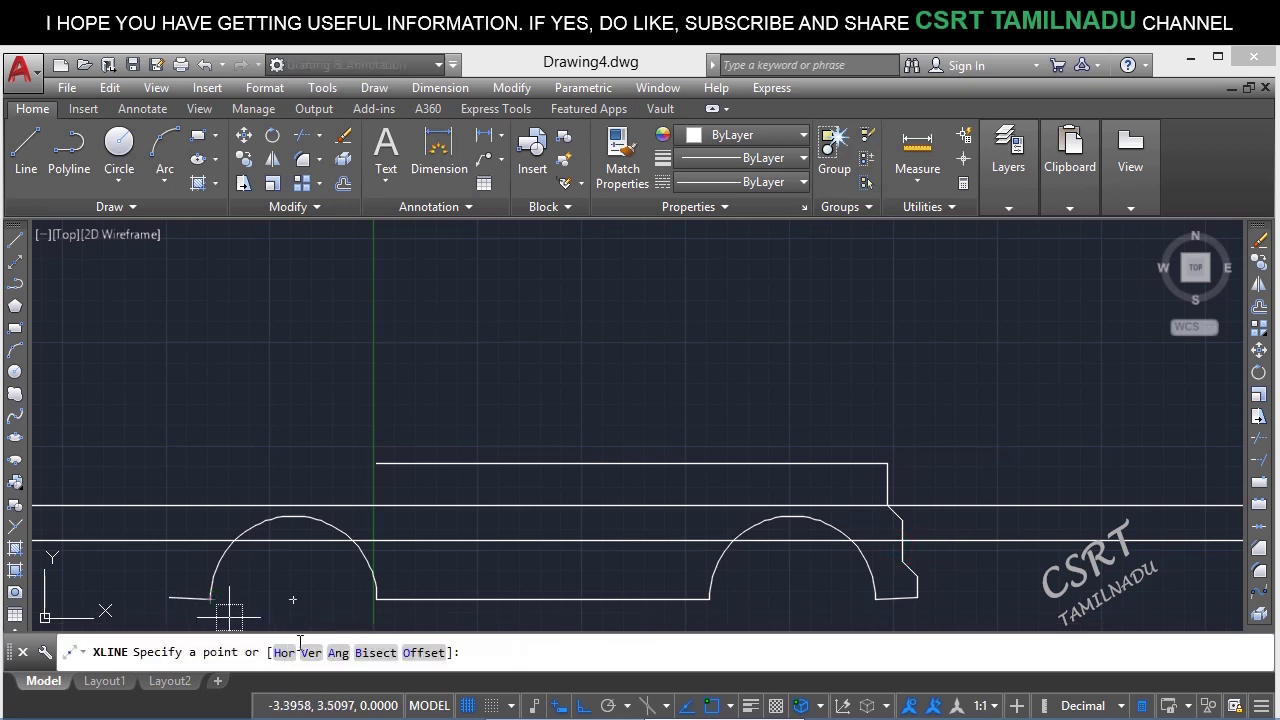
{"action": "left_click", "coordinate": [210, 598]}
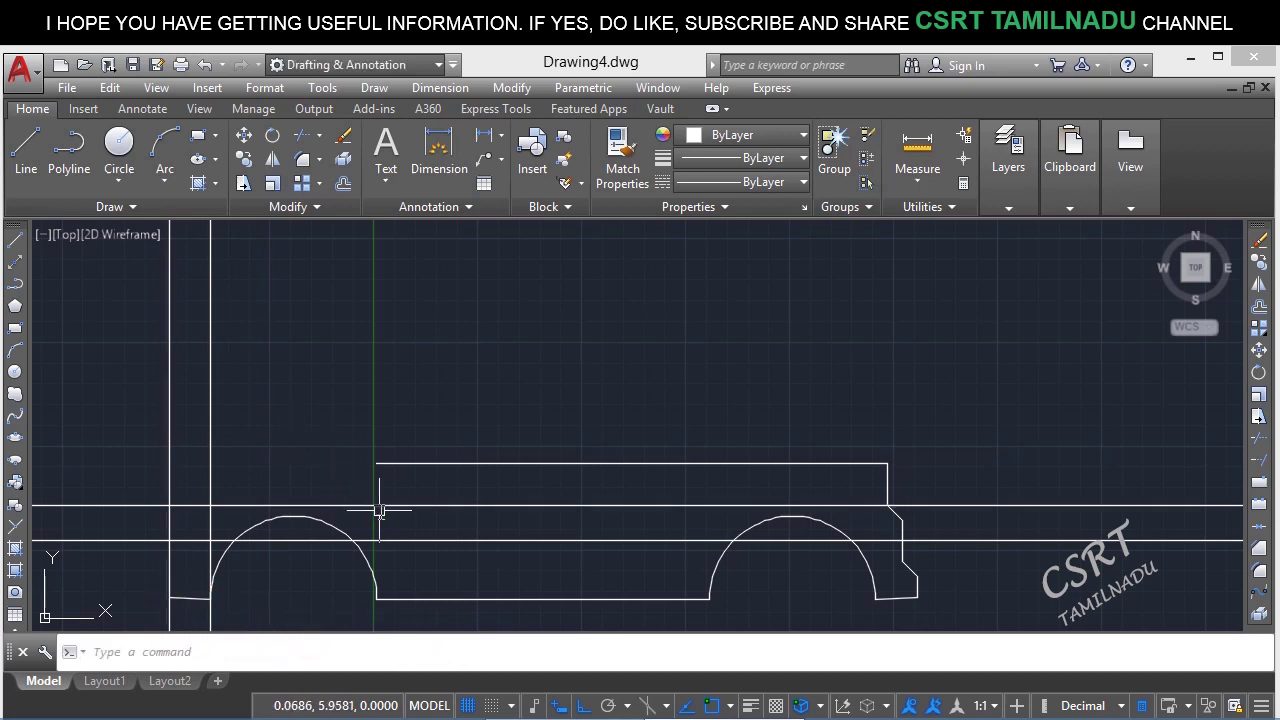
Draw a polyline arc from the body's left end through a second point to the construction-line crossing.
{"action": "type", "text": "Pl"}
{"action": "key", "text": "Return"}
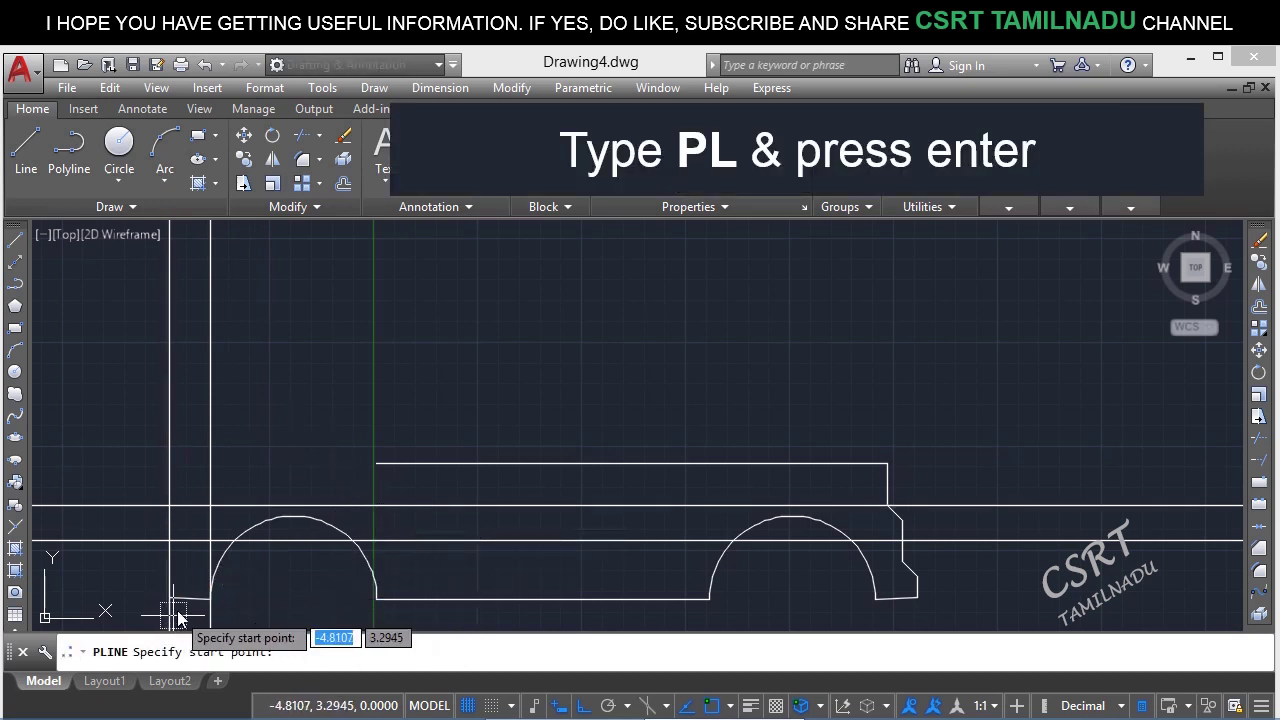
{"action": "left_click", "coordinate": [180, 606]}
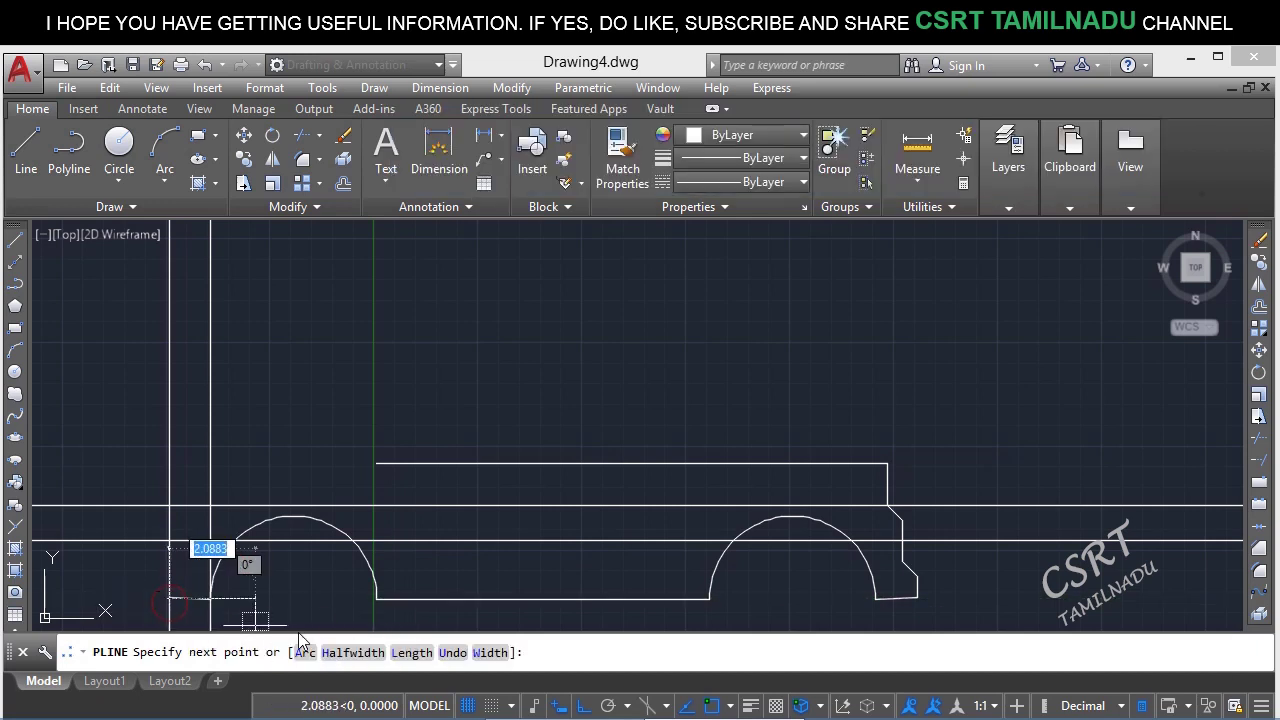
{"action": "type", "text": "A"}
{"action": "key", "text": "Return"}
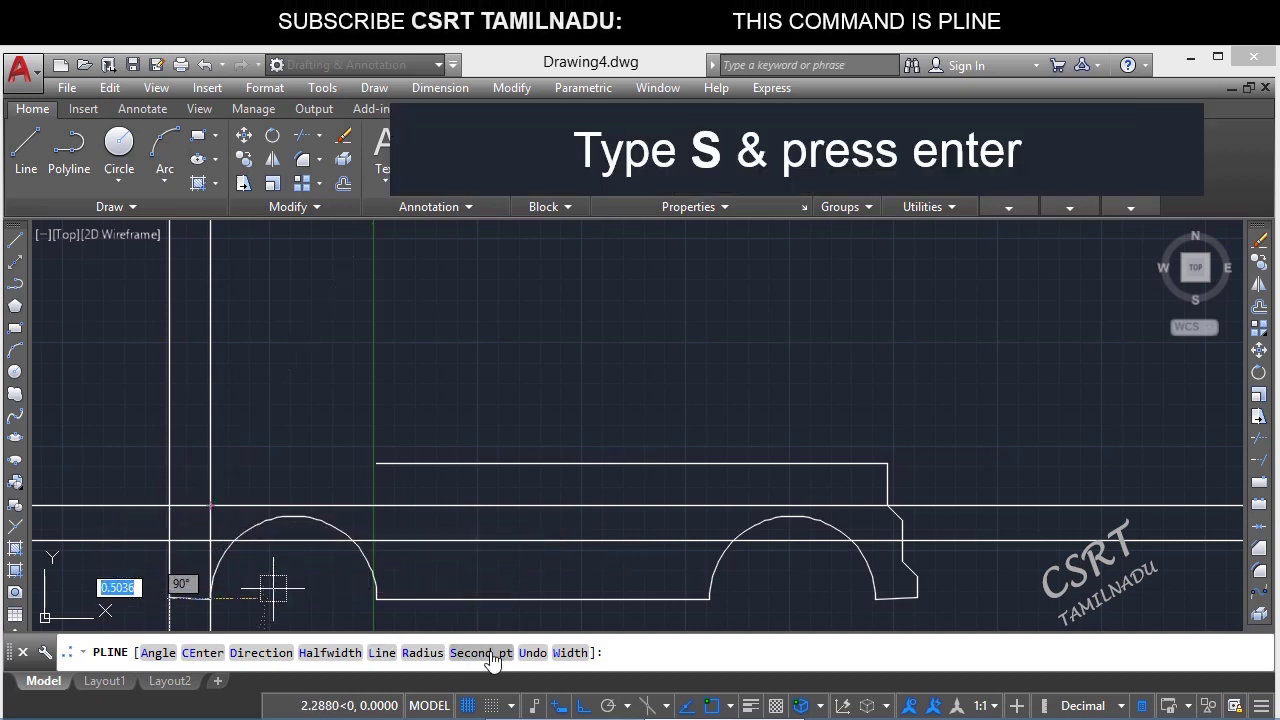
{"action": "type", "text": "s"}
{"action": "key", "text": "Return"}
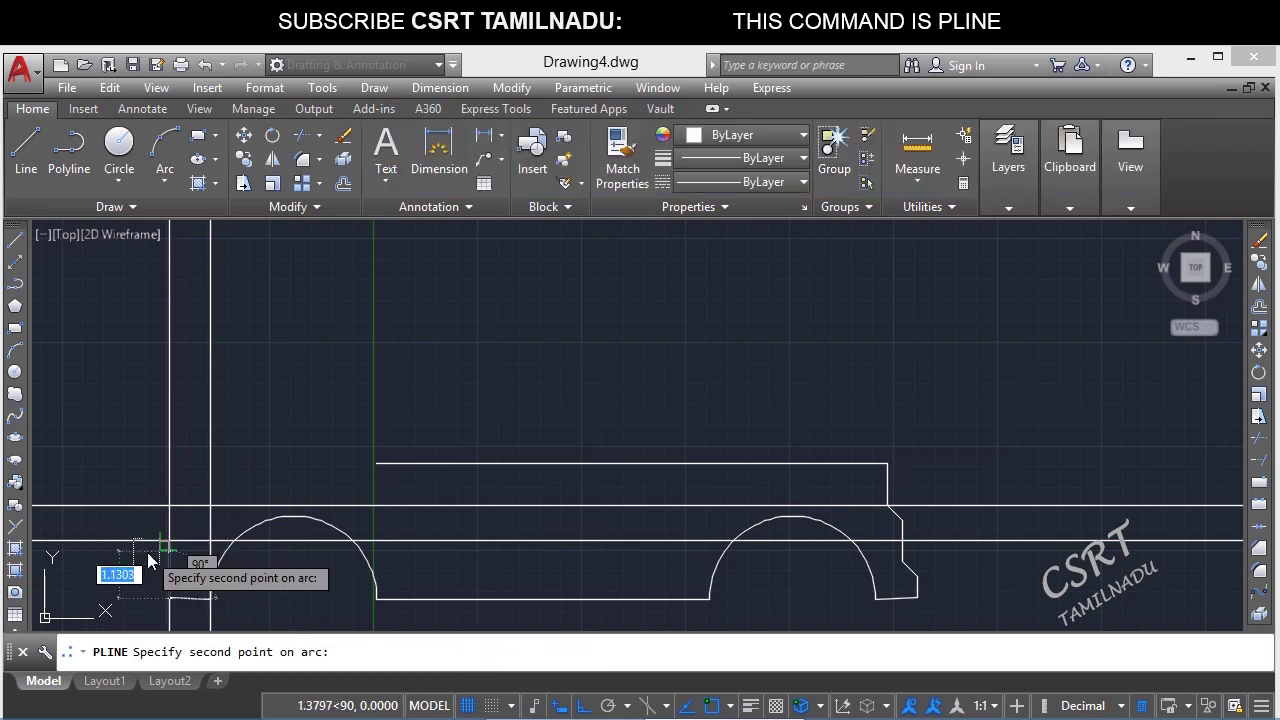
{"action": "left_click", "coordinate": [166, 555]}
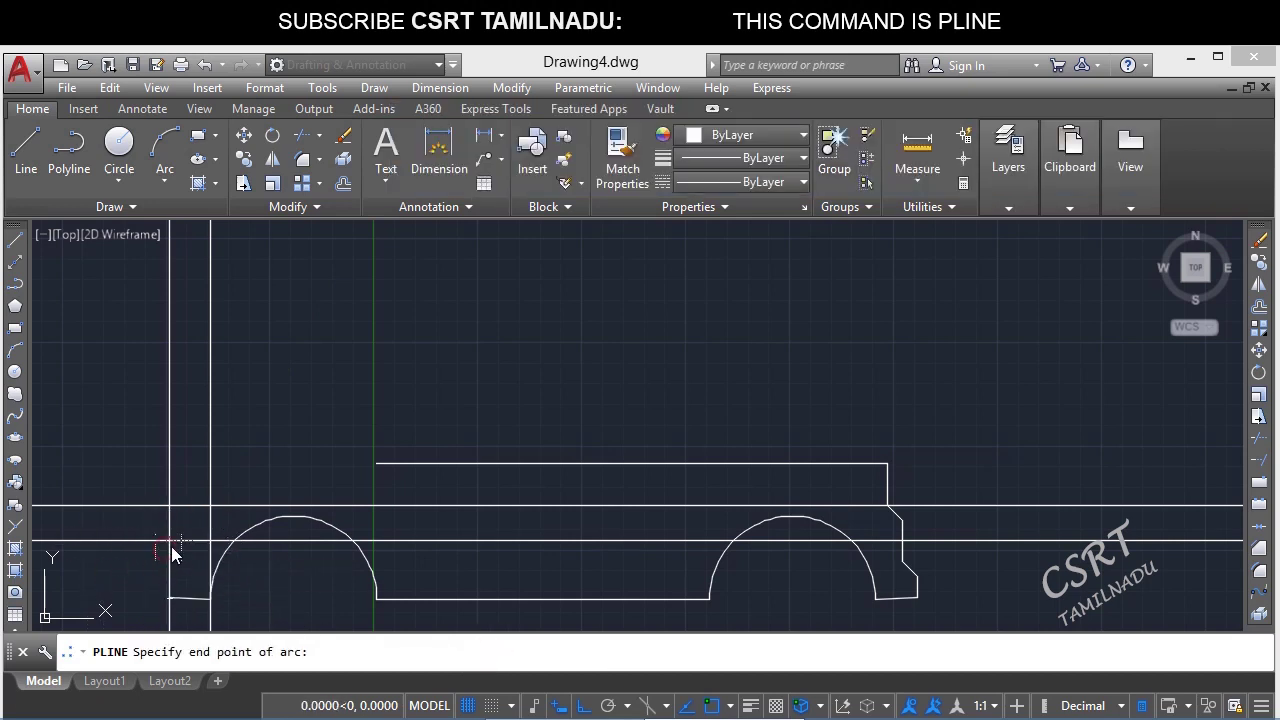
{"action": "left_click", "coordinate": [223, 514]}
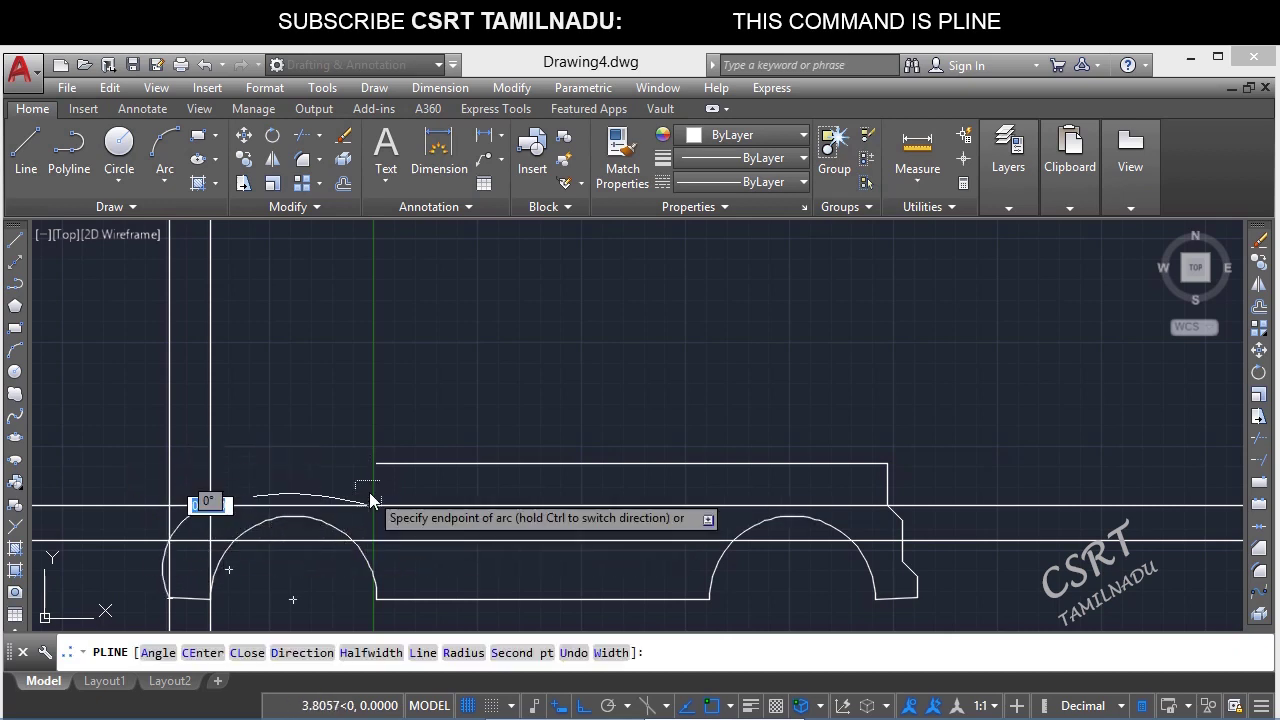
Continue with a straight sloping line up to the roof corner and end the polyline.
{"action": "type", "text": "L"}
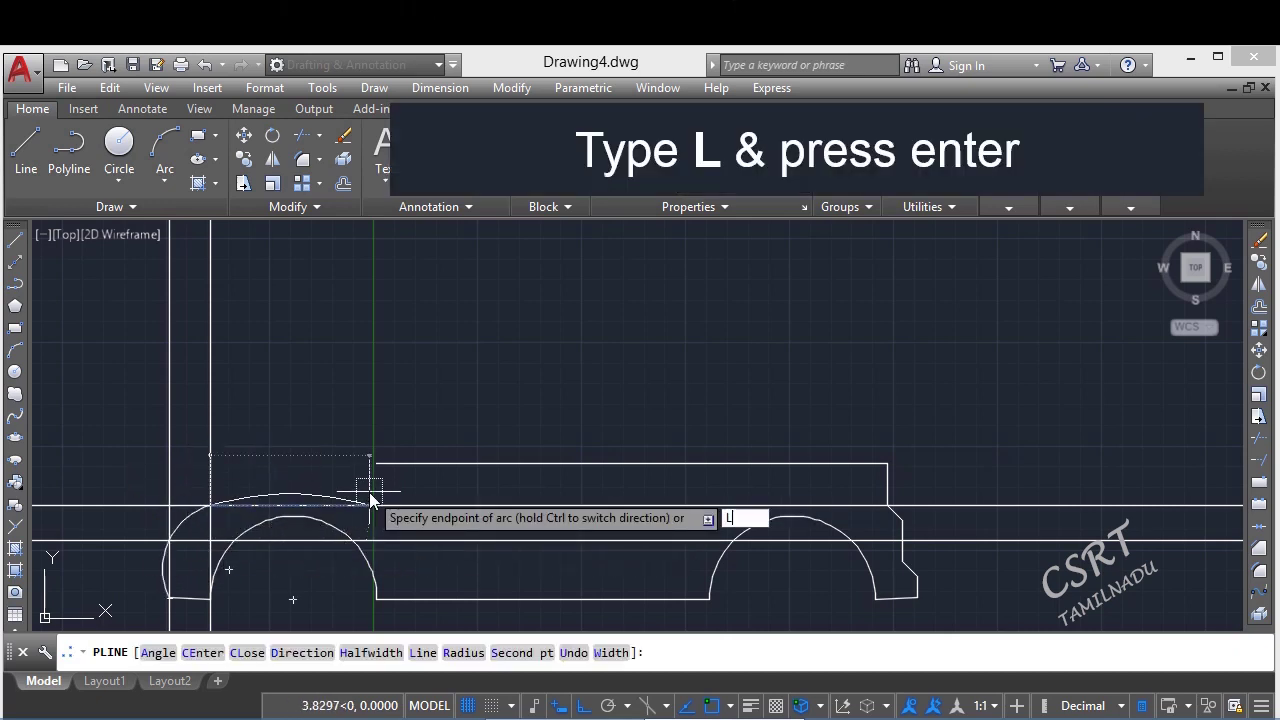
{"action": "key", "text": "Return"}
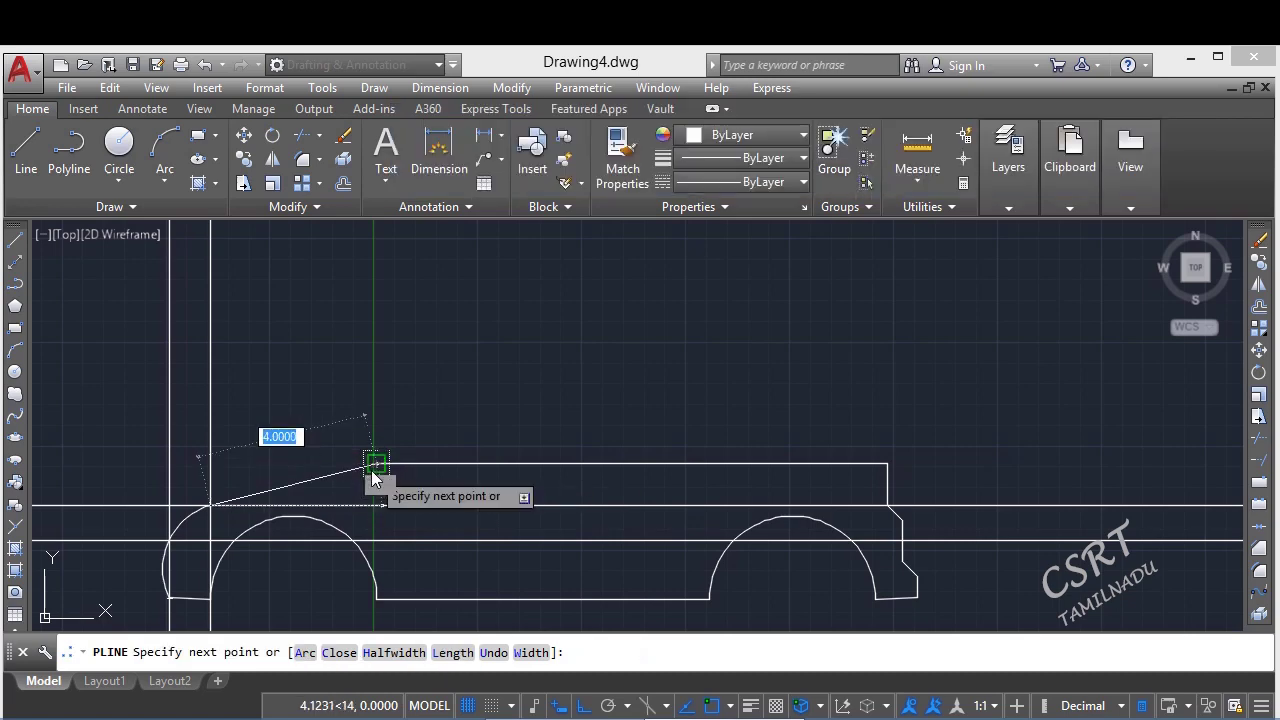
{"action": "left_click", "coordinate": [374, 465]}
{"action": "key", "text": "Return"}
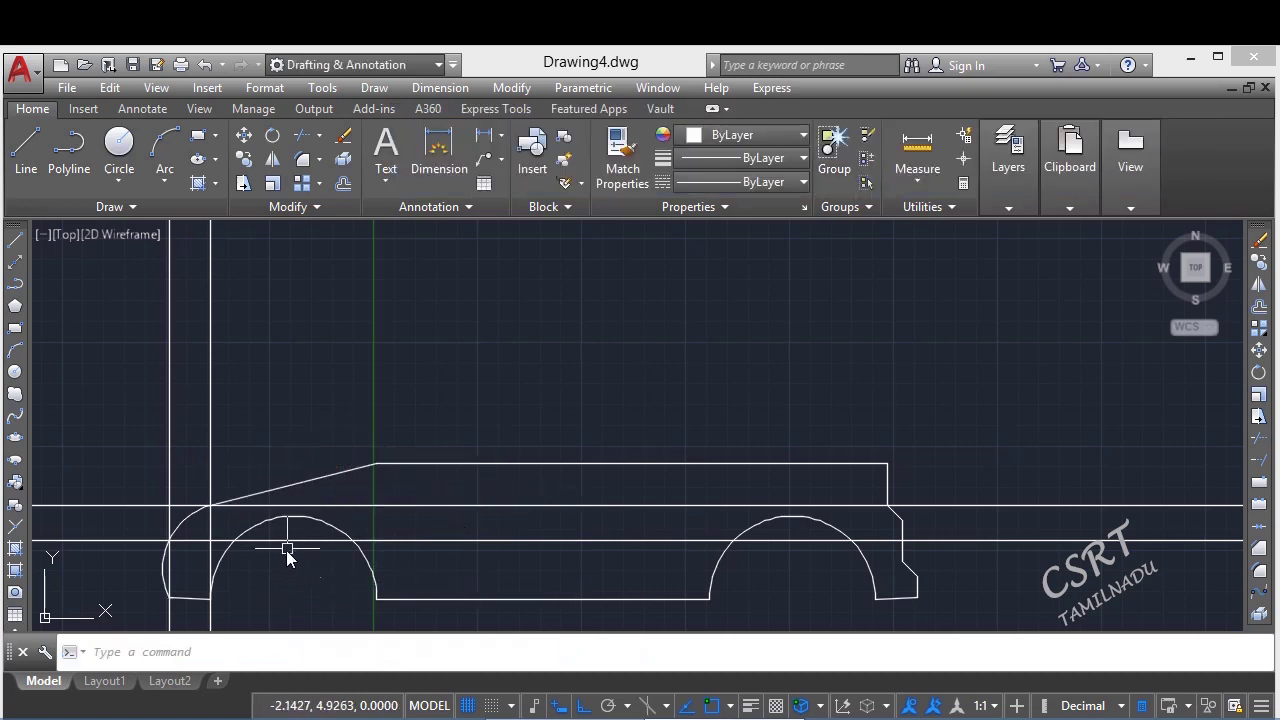
{"action": "middle_click_drag", "start_coordinate": [287, 557], "coordinate": [412, 415]}
{"action": "left_click_drag", "start_coordinate": [243, 286], "coordinate": [92, 443]}
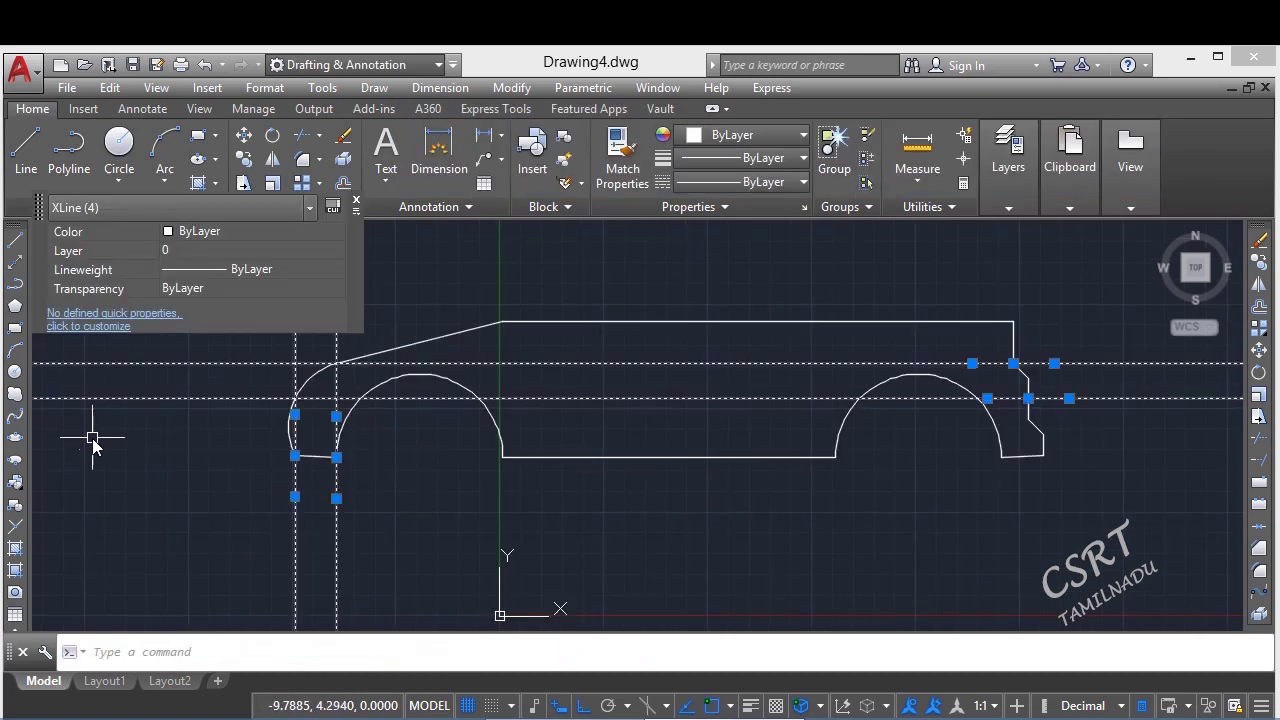
Delete the old construction lines and add a horizontal XLine guide above the roof.
{"action": "key", "text": "Delete"}
{"action": "mouse_move", "coordinate": [240, 420]}
{"action": "middle_mouse_down"}
{"action": "mouse_move", "coordinate": [57, 580]}
{"action": "mouse_move", "coordinate": [33, 443]}
{"action": "middle_mouse_up"}
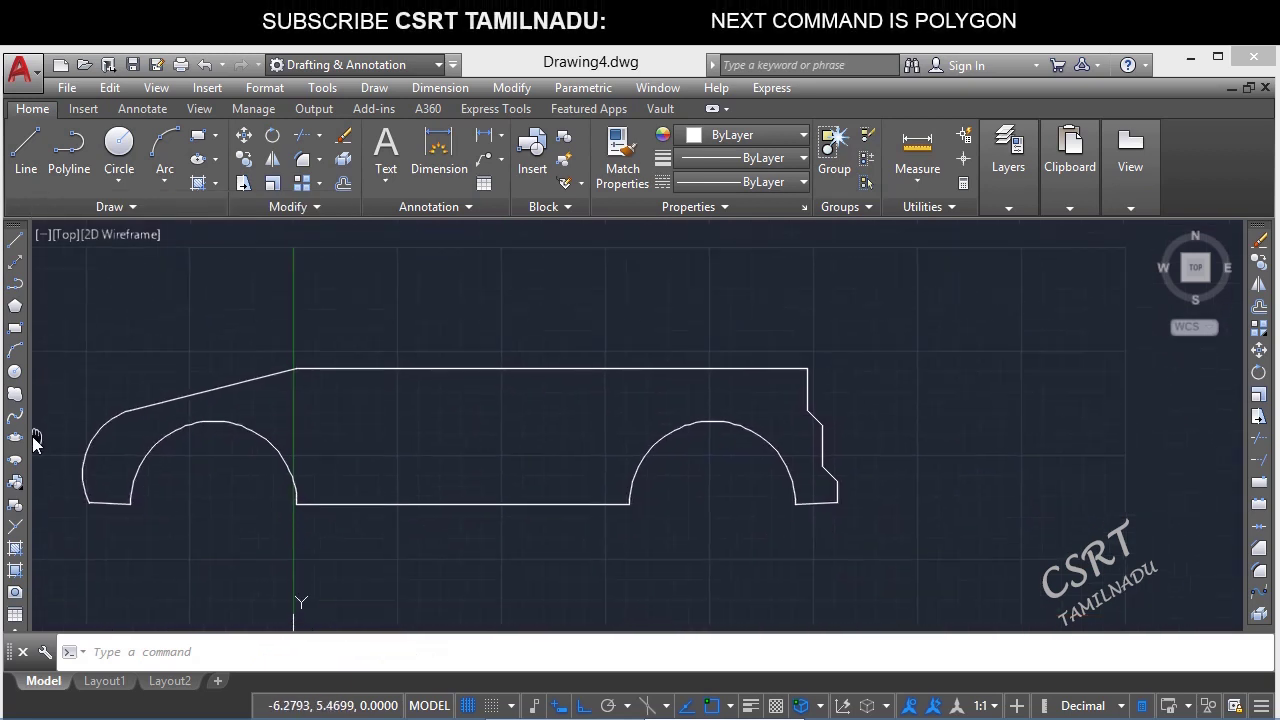
{"action": "type", "text": "x"}
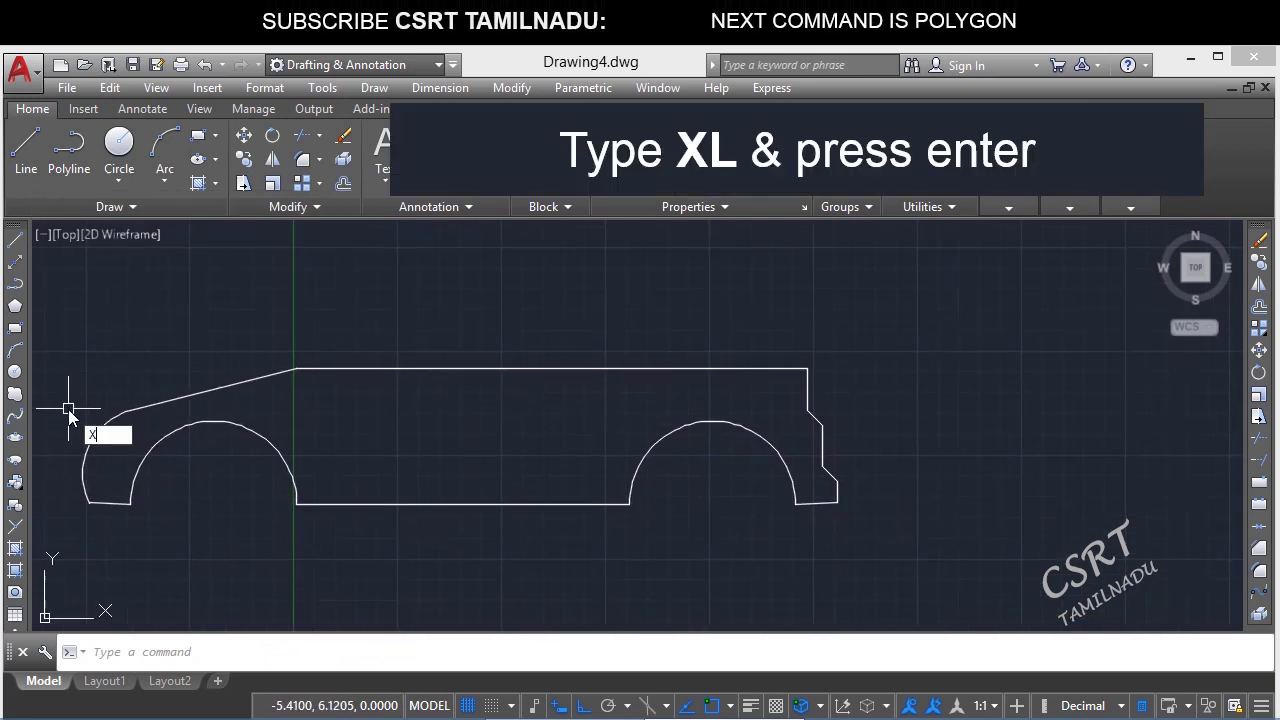
{"action": "type", "text": "l"}
{"action": "key", "text": "Return"}
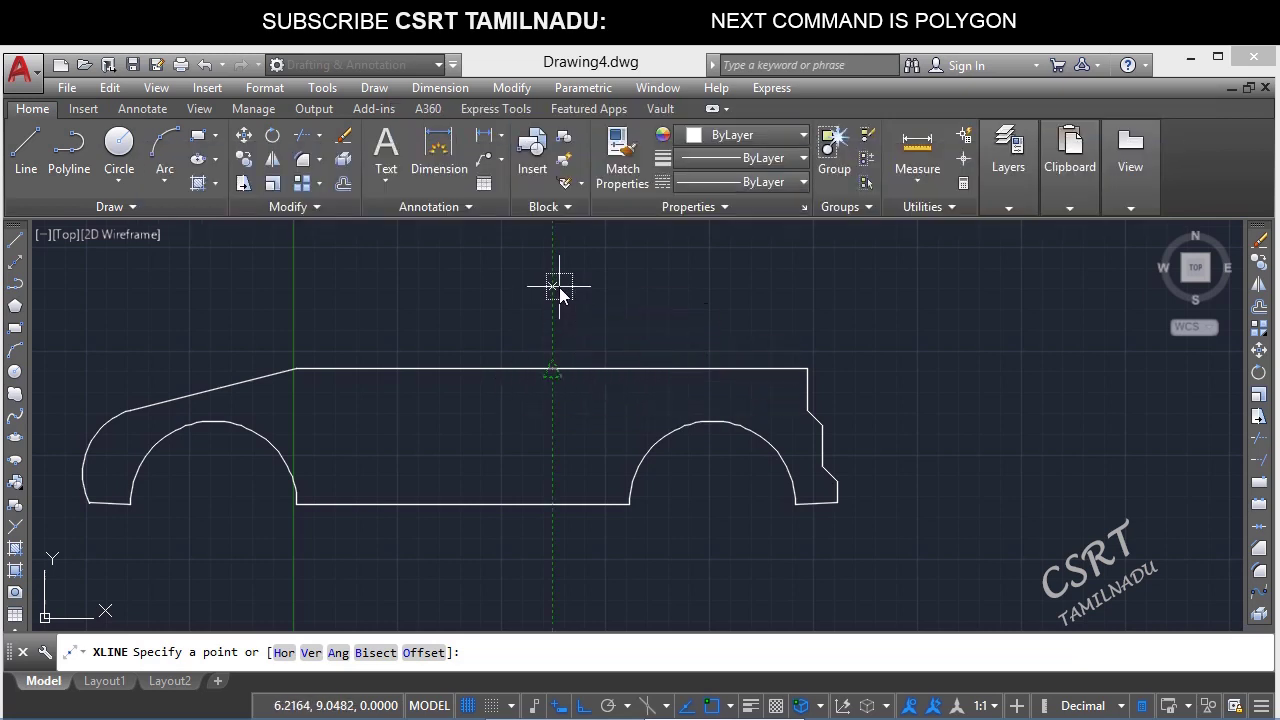
{"action": "type", "text": "1.5"}
{"action": "key", "text": "Return"}
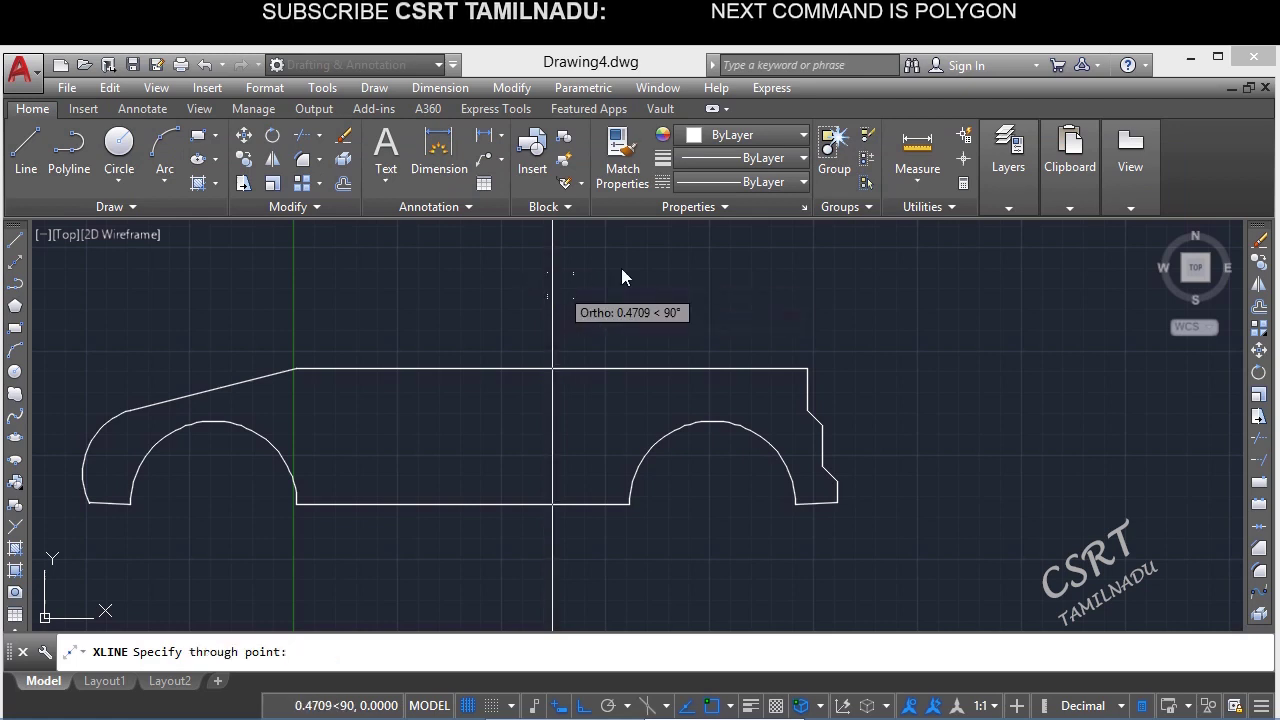
{"action": "left_click", "coordinate": [830, 305]}
{"action": "key", "text": "Return"}
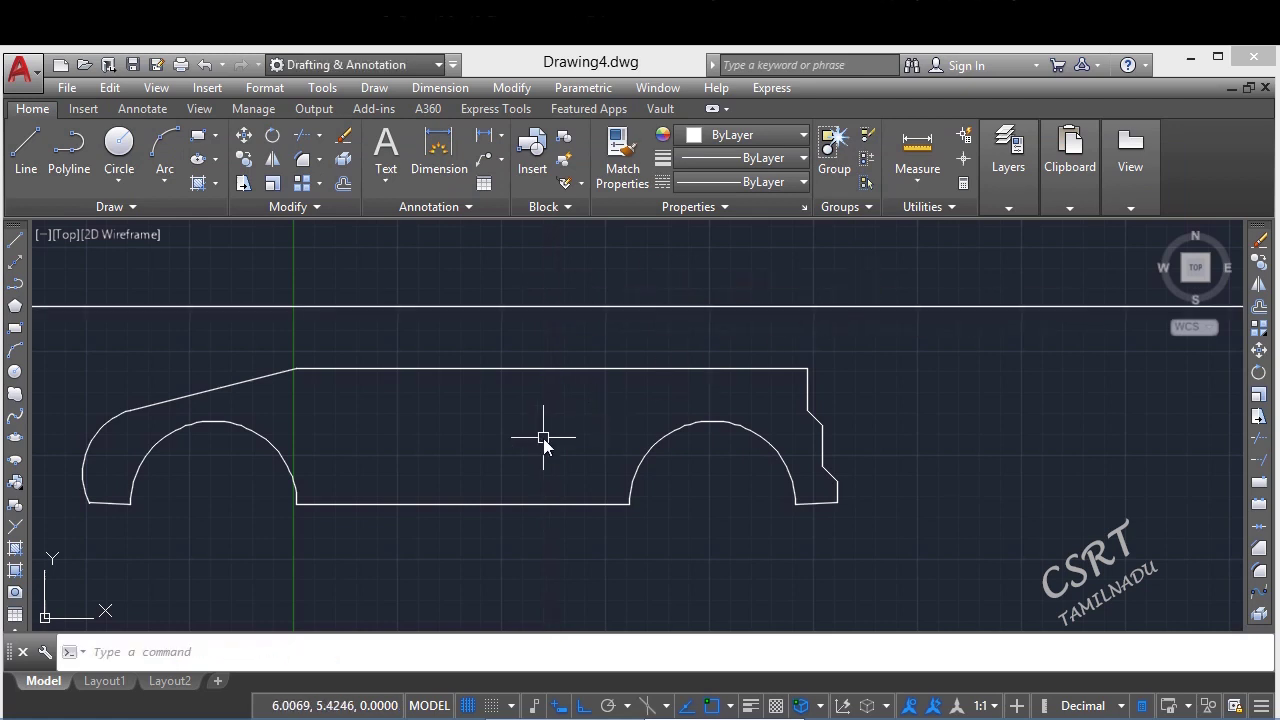
Add vertical XLine guides through the roof line's midpoint and 1 unit to either side.
{"action": "key", "text": "Return"}
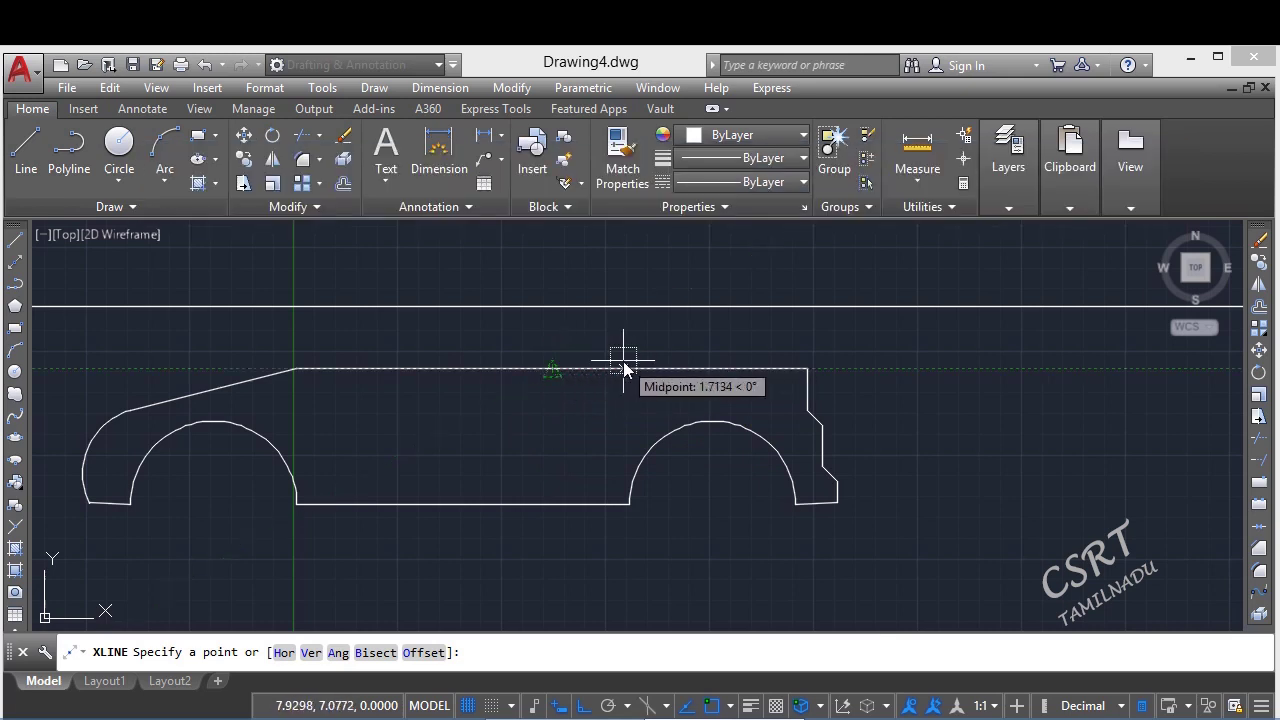
{"action": "type", "text": "1"}
{"action": "key", "text": "Return"}
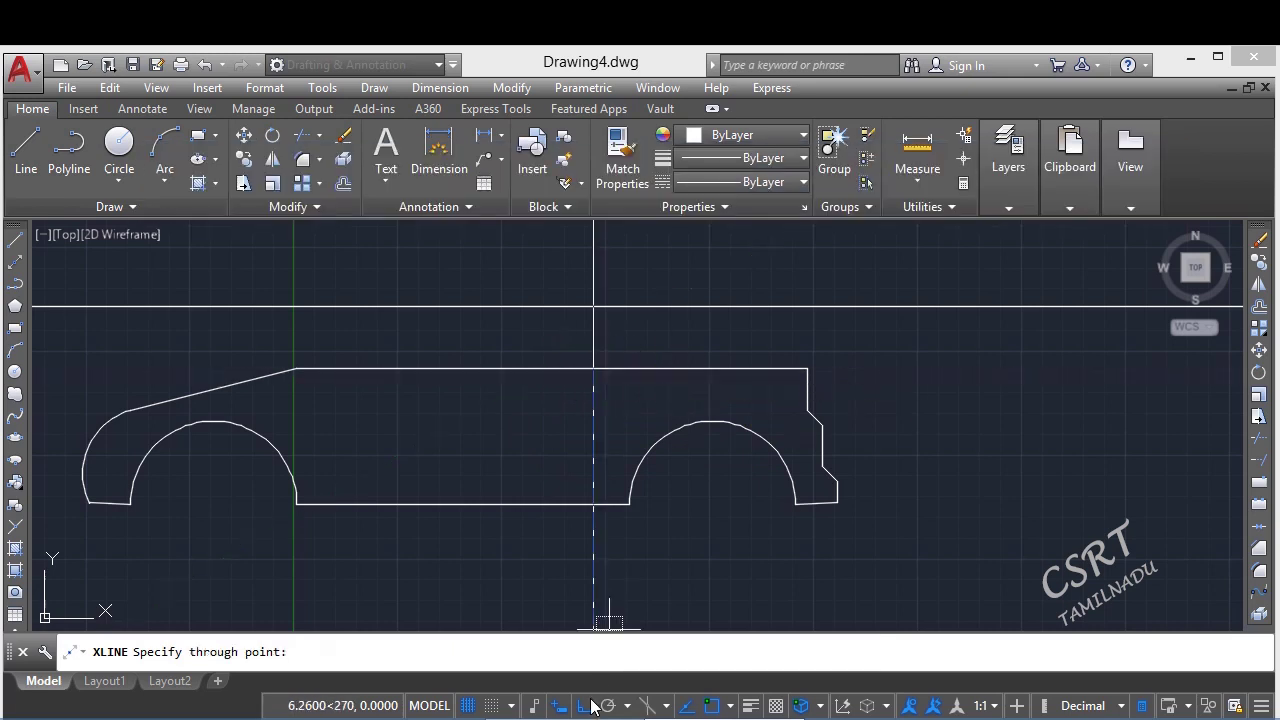
{"action": "key", "text": "Return"}
{"action": "type", "text": "xl"}
{"action": "key", "text": "Return"}
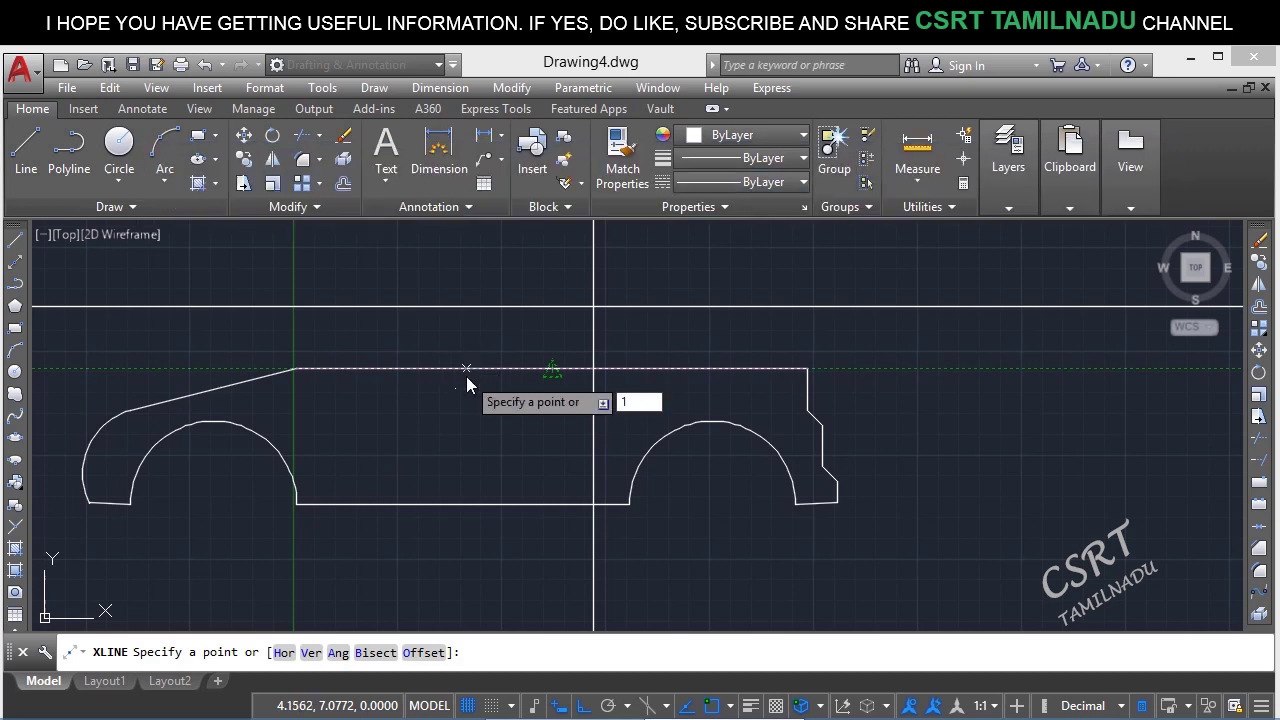
{"action": "key", "text": "Return"}
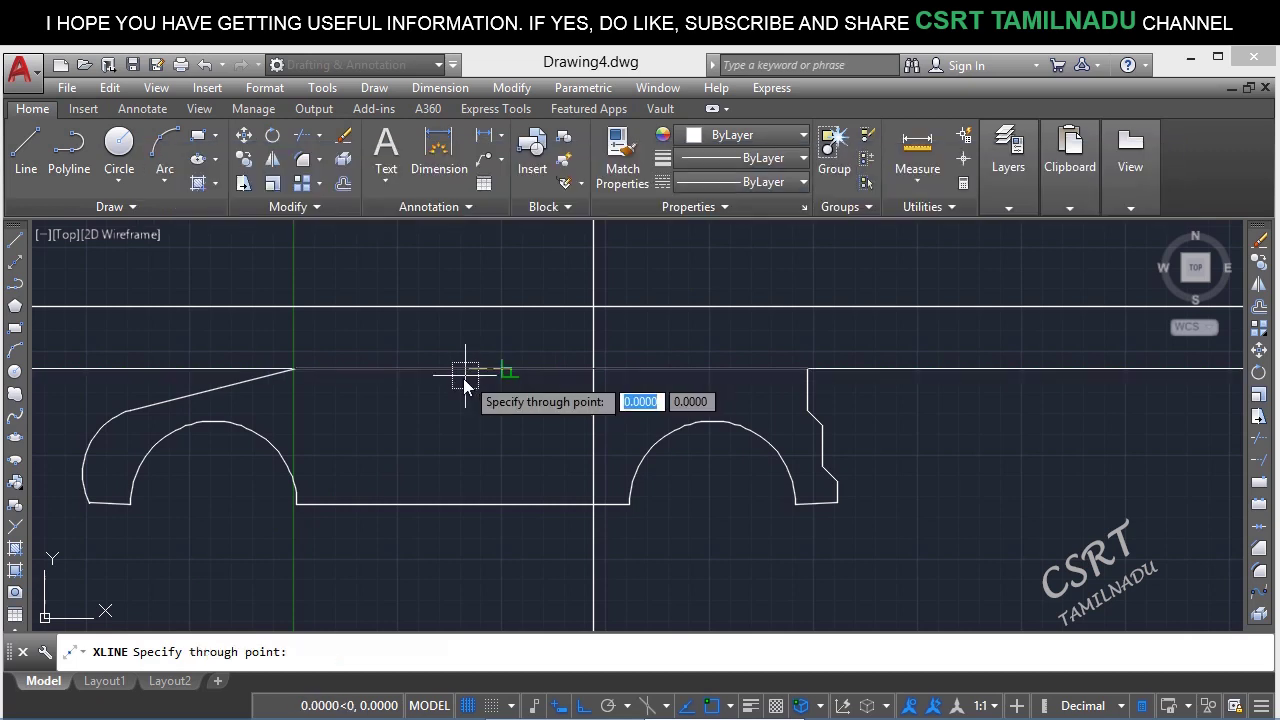
{"action": "left_click", "coordinate": [510, 575]}
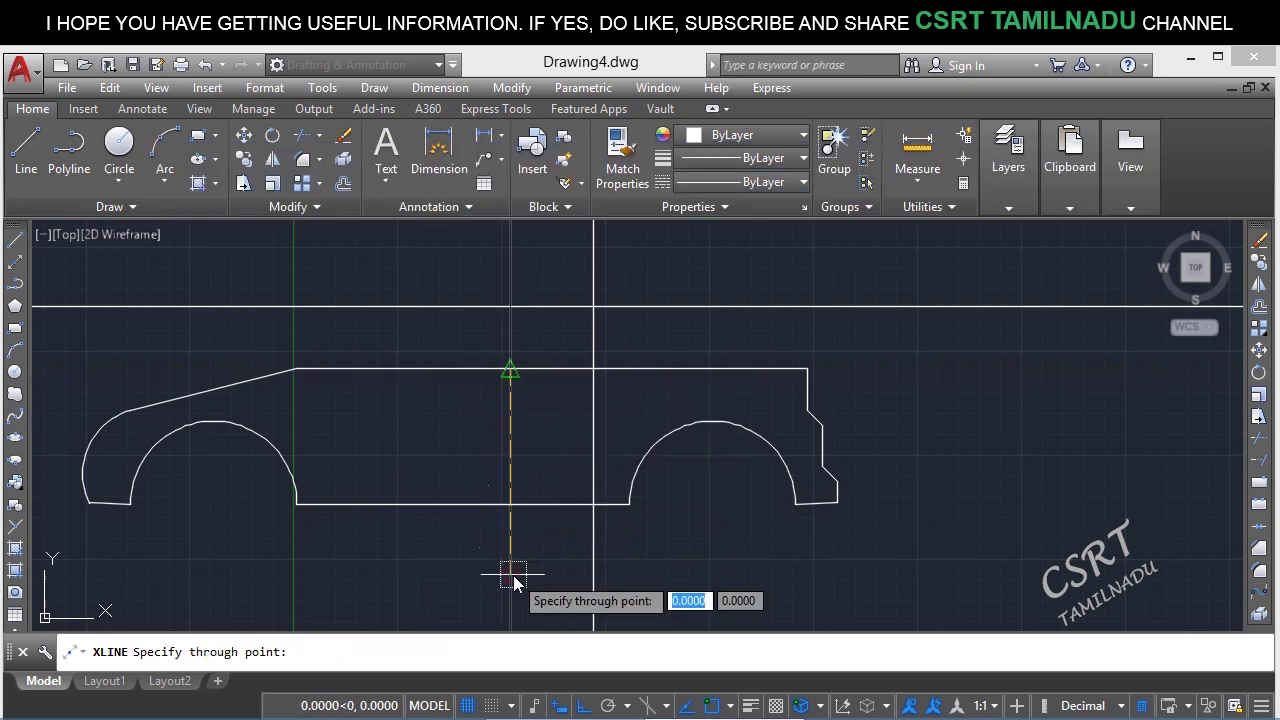
{"action": "key", "text": "Return"}
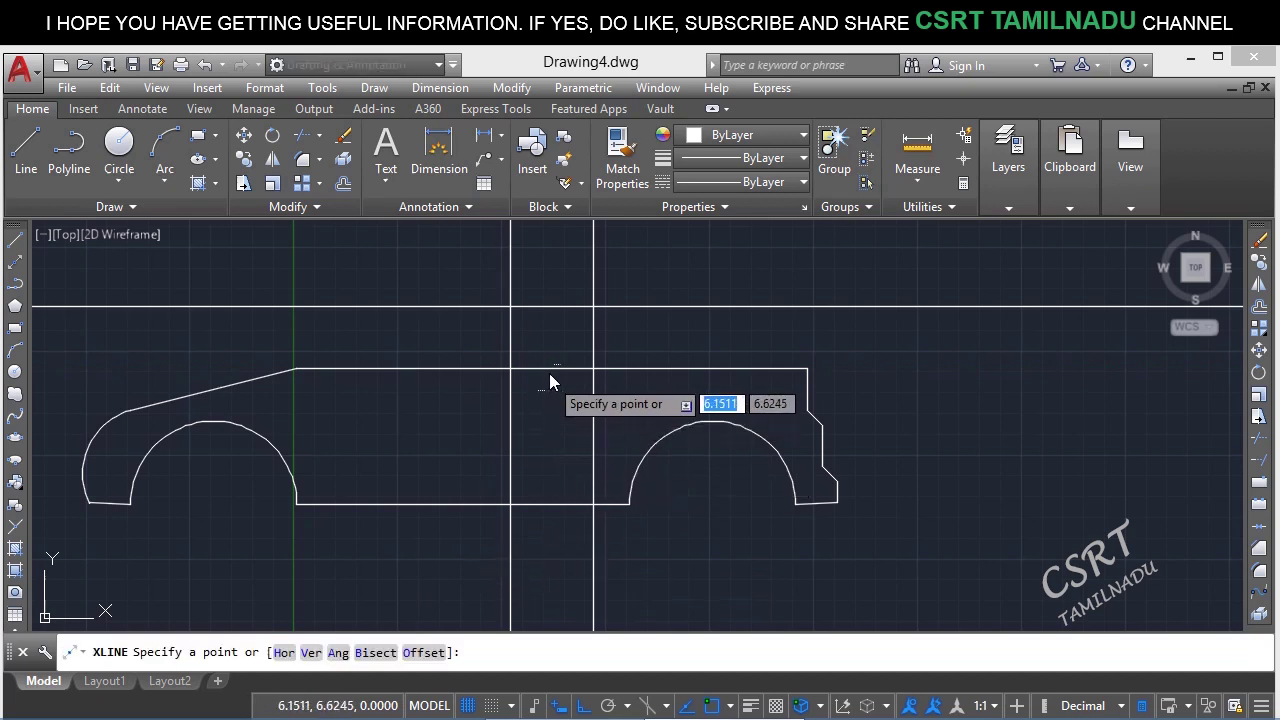
{"action": "left_click", "coordinate": [550, 368]}
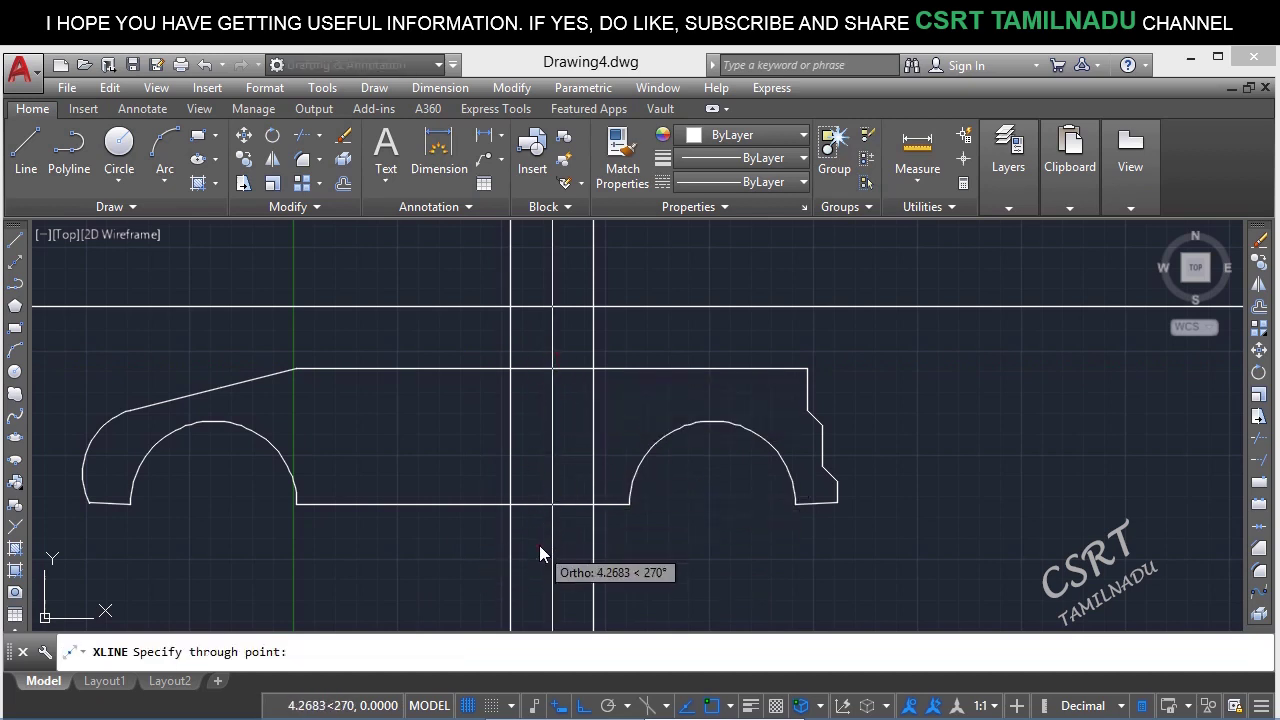
{"action": "left_click", "coordinate": [539, 552]}
{"action": "key", "text": "Return"}
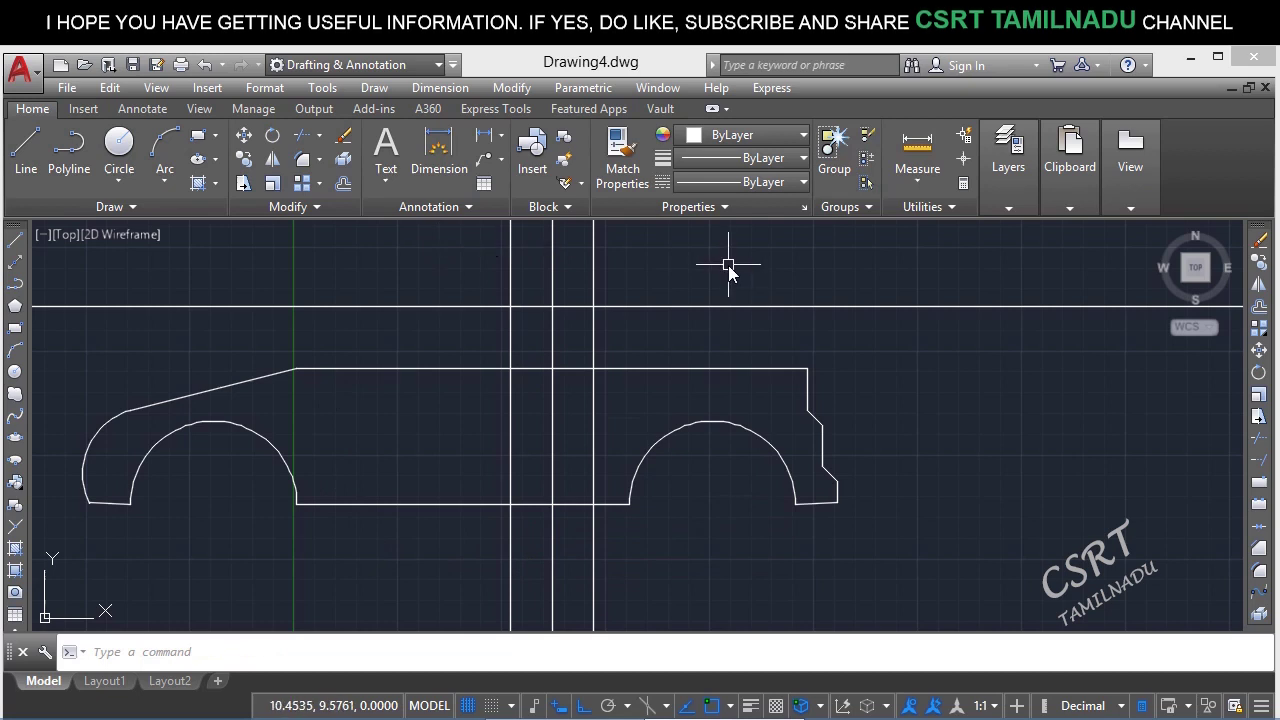
Draw the front roof arc from the front slope's top corner up to the top guide.
{"action": "type", "text": "PL"}
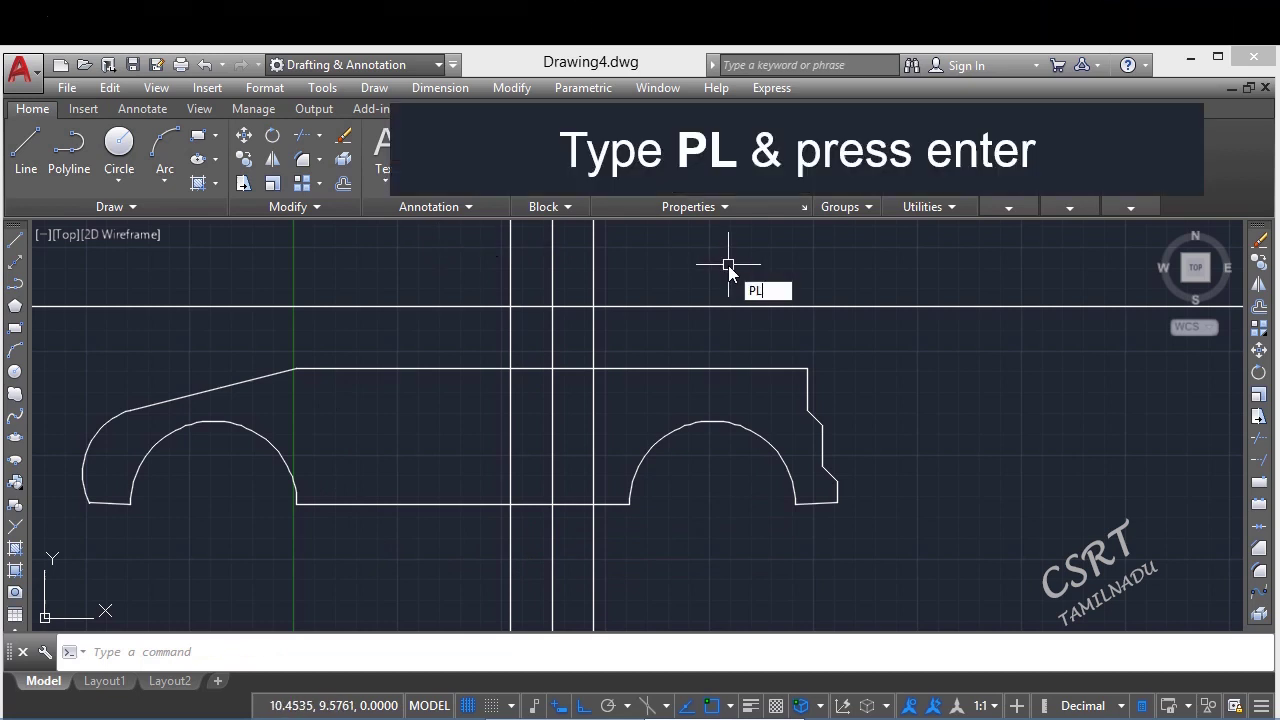
{"action": "key", "text": "Return"}
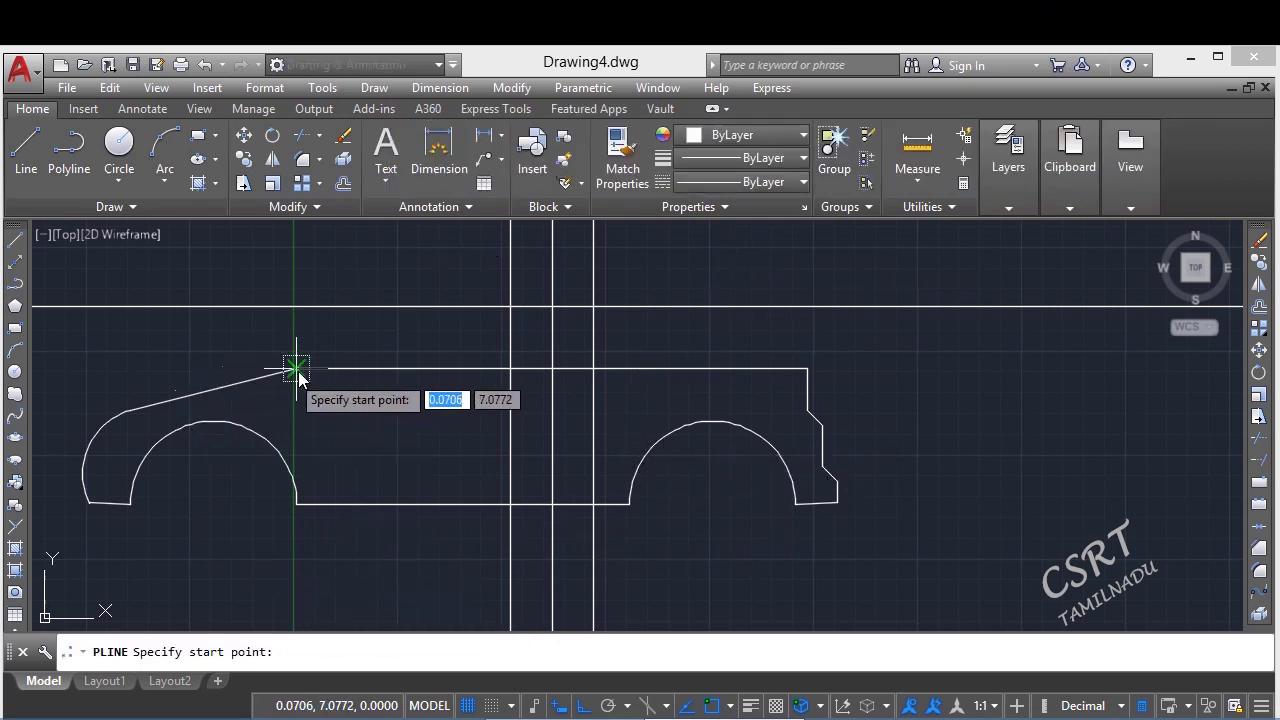
{"action": "left_click", "coordinate": [293, 372]}
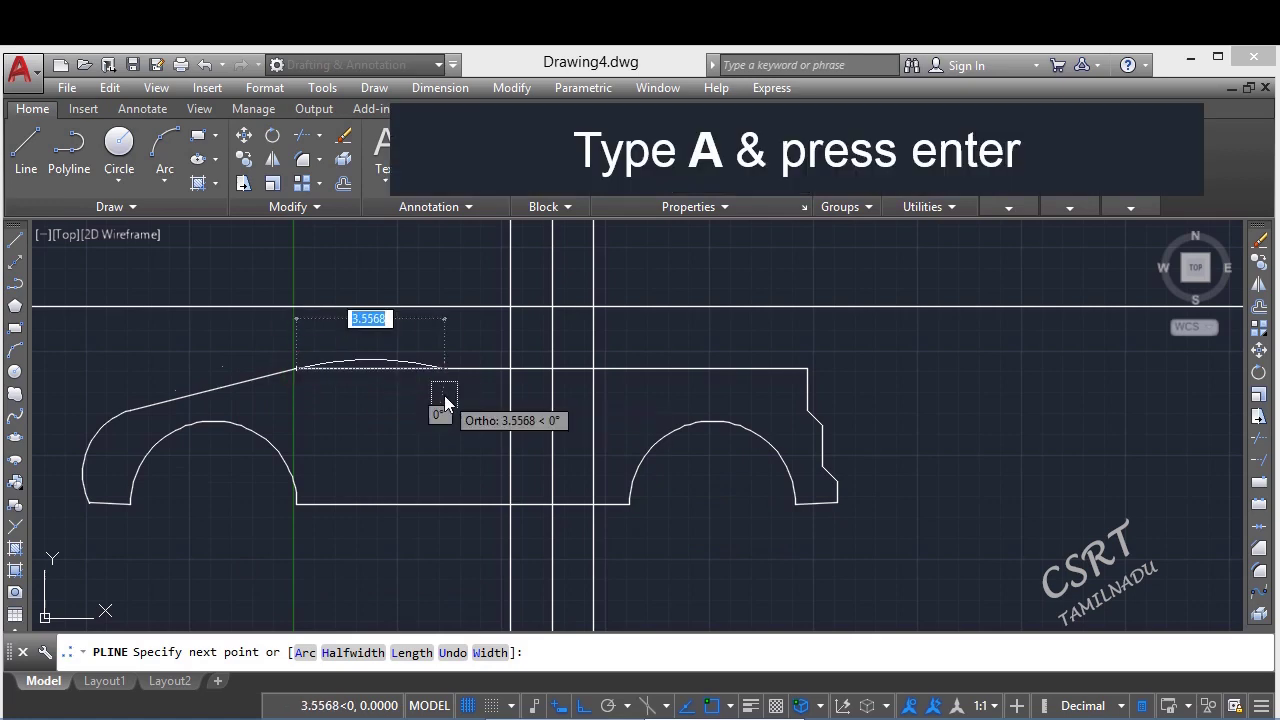
{"action": "type", "text": "A"}
{"action": "key", "text": "Return"}
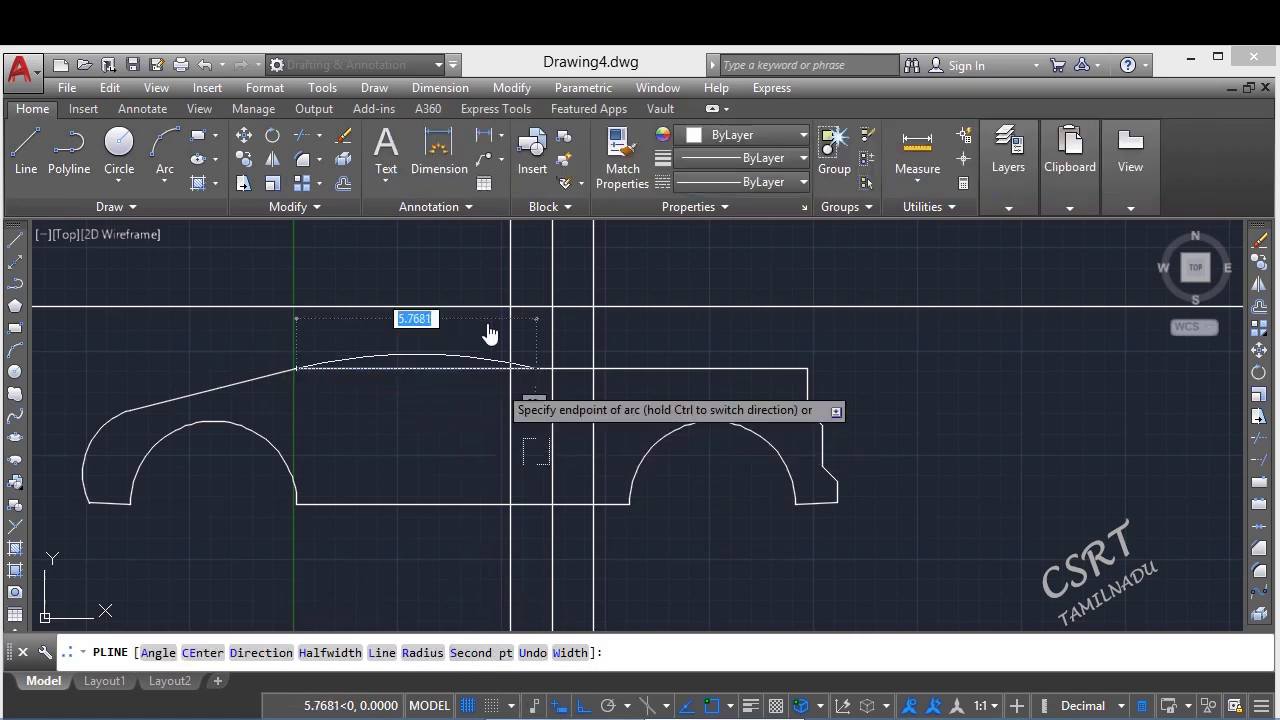
{"action": "key", "text": "F3"}
{"action": "key", "text": "F8"}
{"action": "key", "text": "F11"}
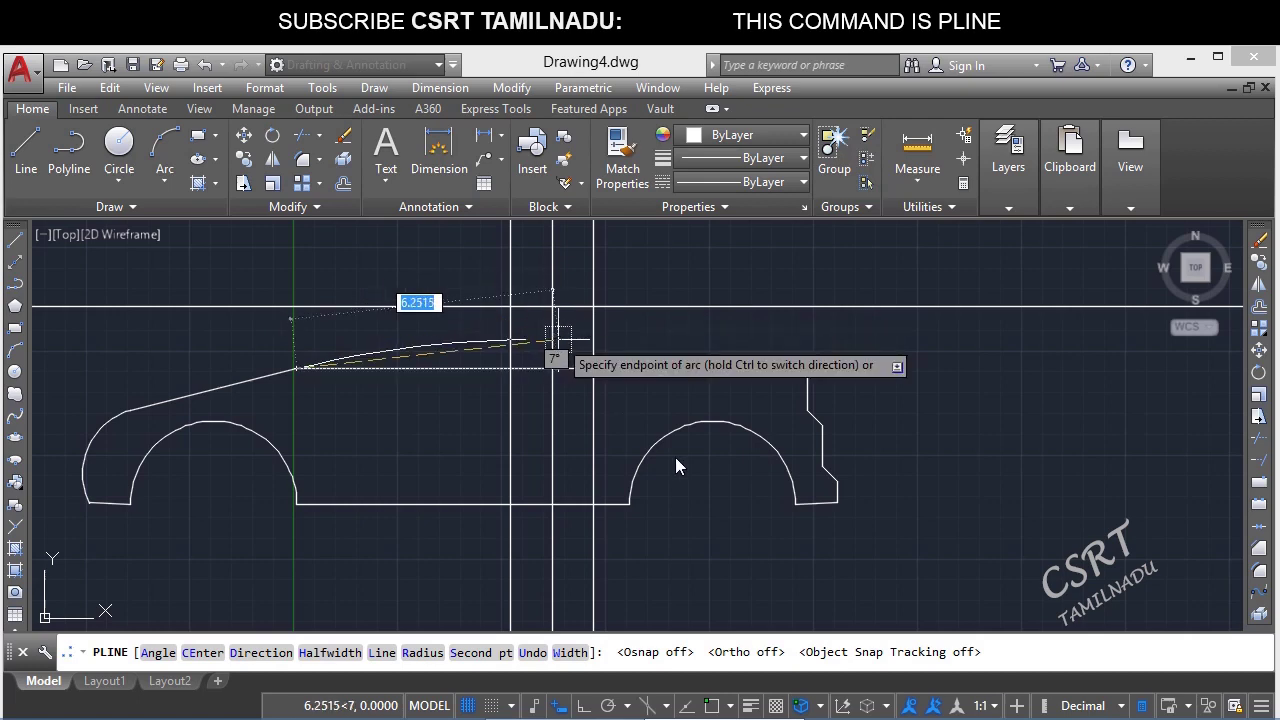
{"action": "key", "text": "F3"}
{"action": "key", "text": "F11"}
{"action": "key", "text": "F8"}
{"action": "key", "text": "Return"}
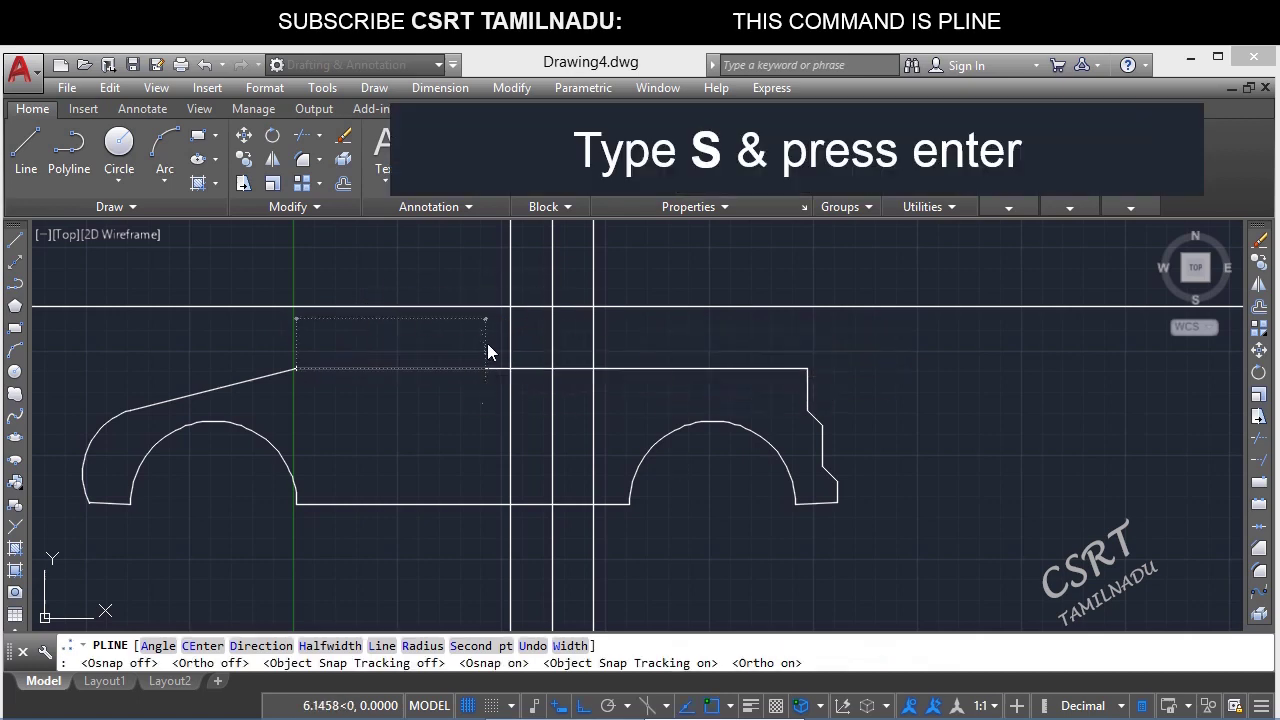
{"action": "left_click", "coordinate": [509, 305]}
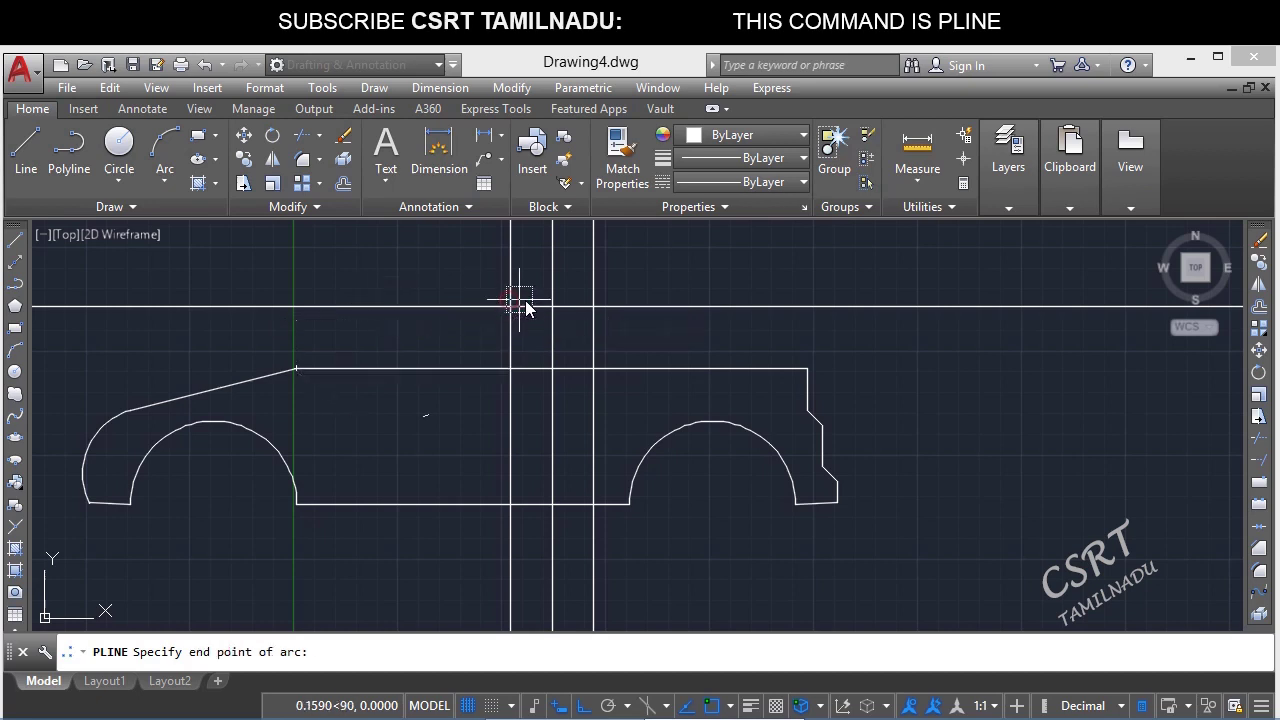
{"action": "left_click", "coordinate": [566, 325]}
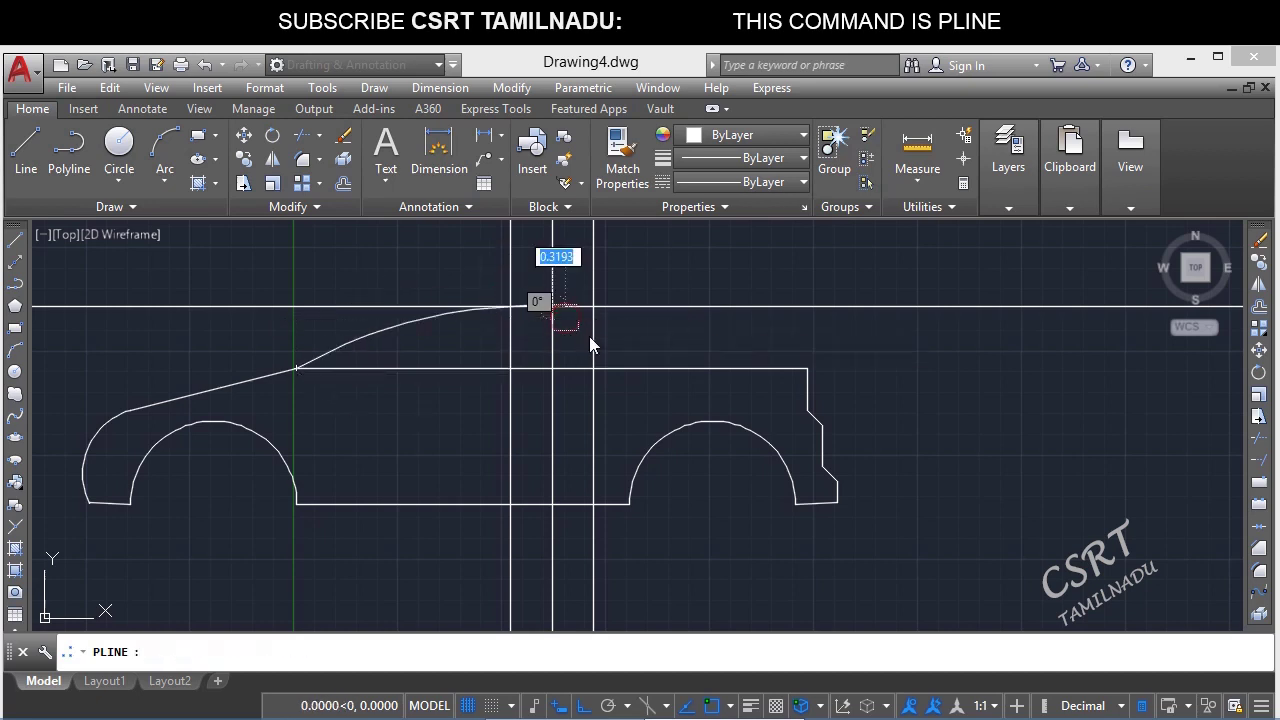
{"action": "key", "text": "Return"}
Draw the rear roof arc from the back roof corner, meeting the front arc at the top guide.
{"action": "type", "text": "pl"}
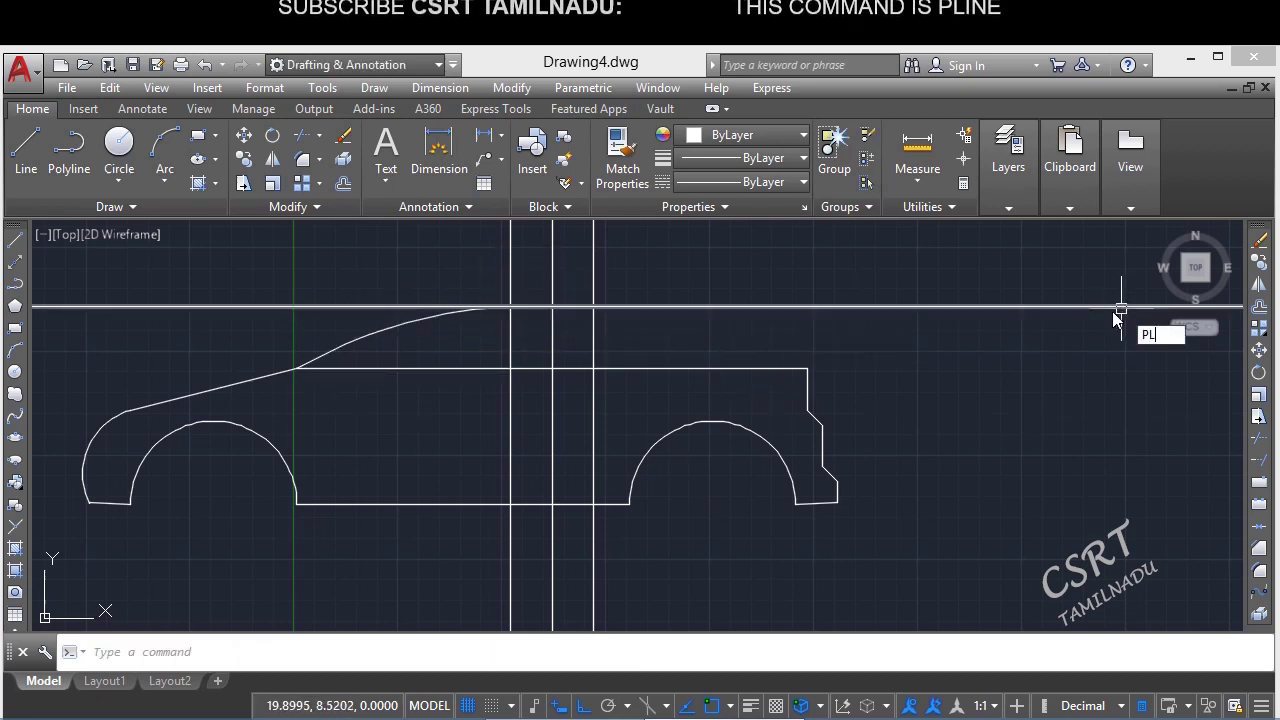
{"action": "key", "text": "Return"}
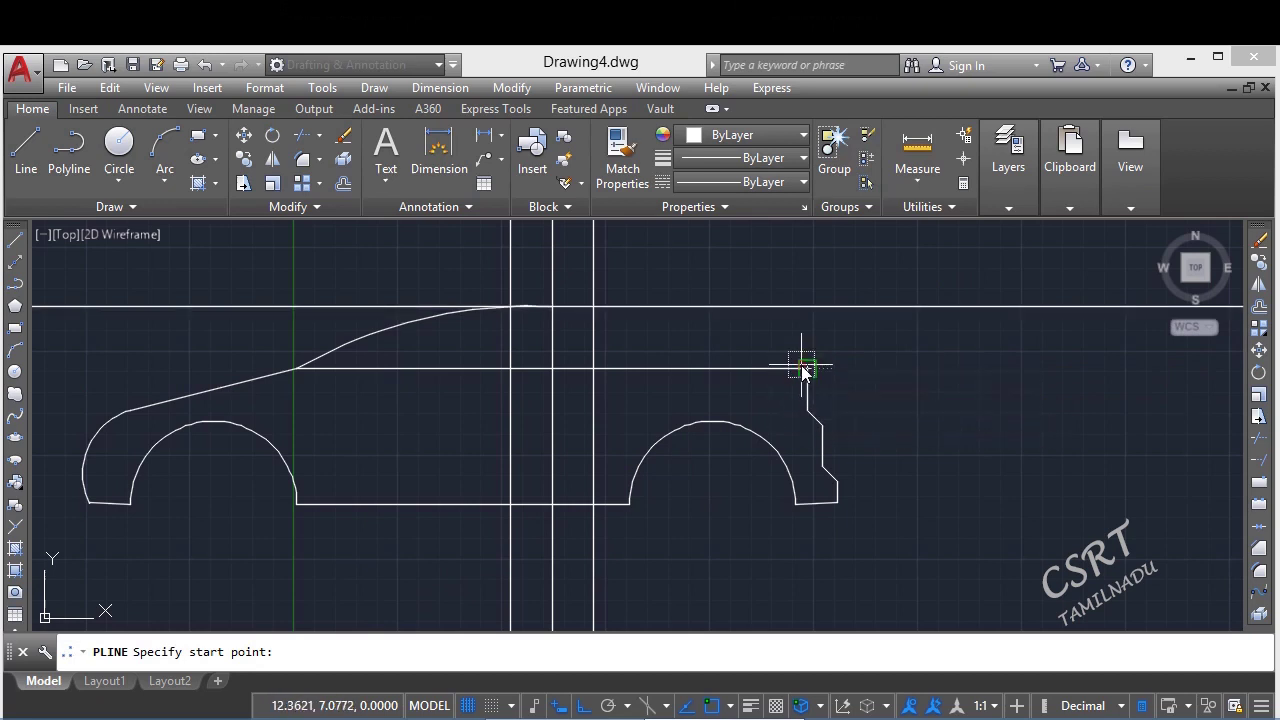
{"action": "left_click", "coordinate": [806, 369]}
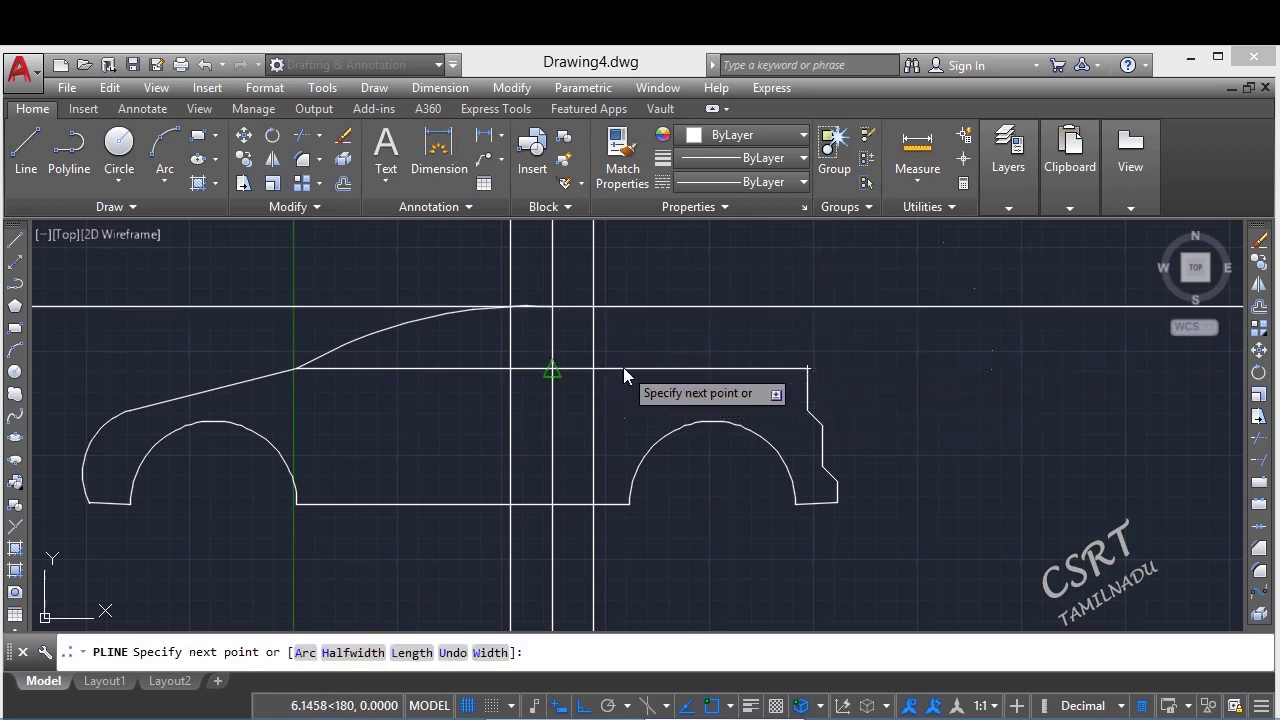
{"action": "type", "text": "a"}
{"action": "key", "text": "Return"}
{"action": "type", "text": "s"}
{"action": "key", "text": "Return"}
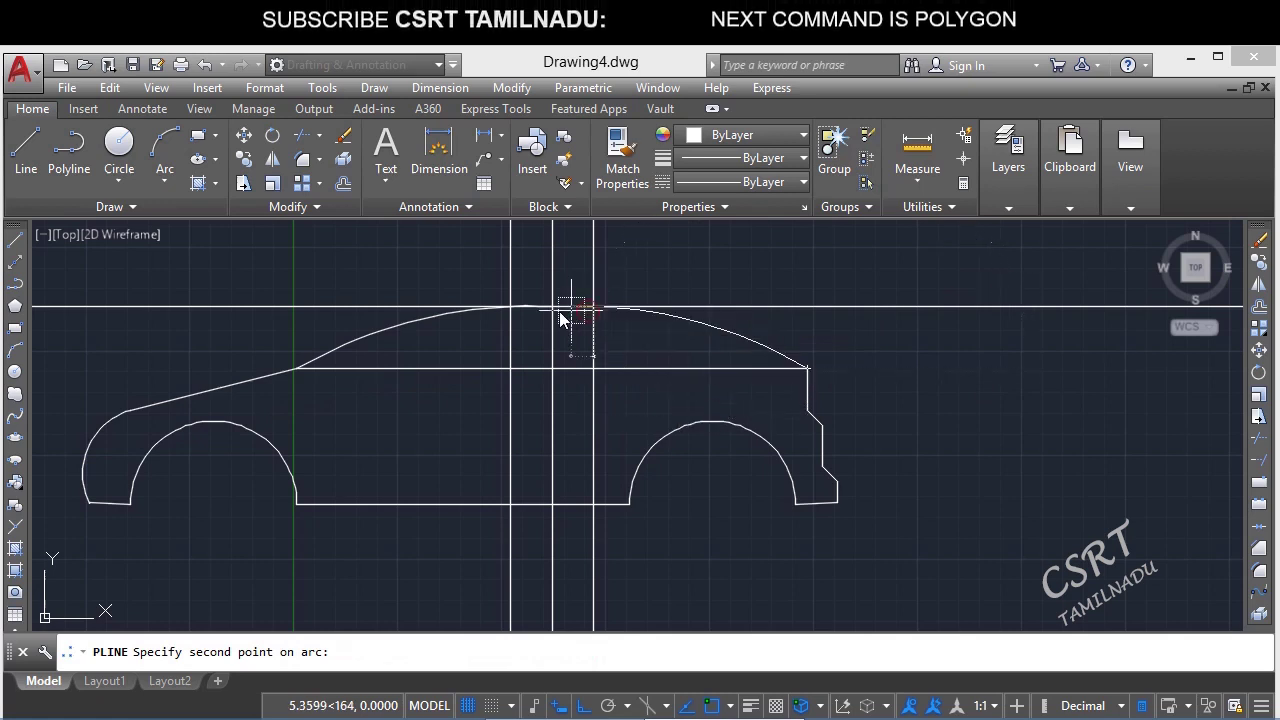
{"action": "left_click", "coordinate": [560, 308]}
{"action": "left_click", "coordinate": [540, 306]}
Erase the three vertical guides and the horizontal guide, then zoom in on the roof arc.
{"action": "key", "text": "Return"}
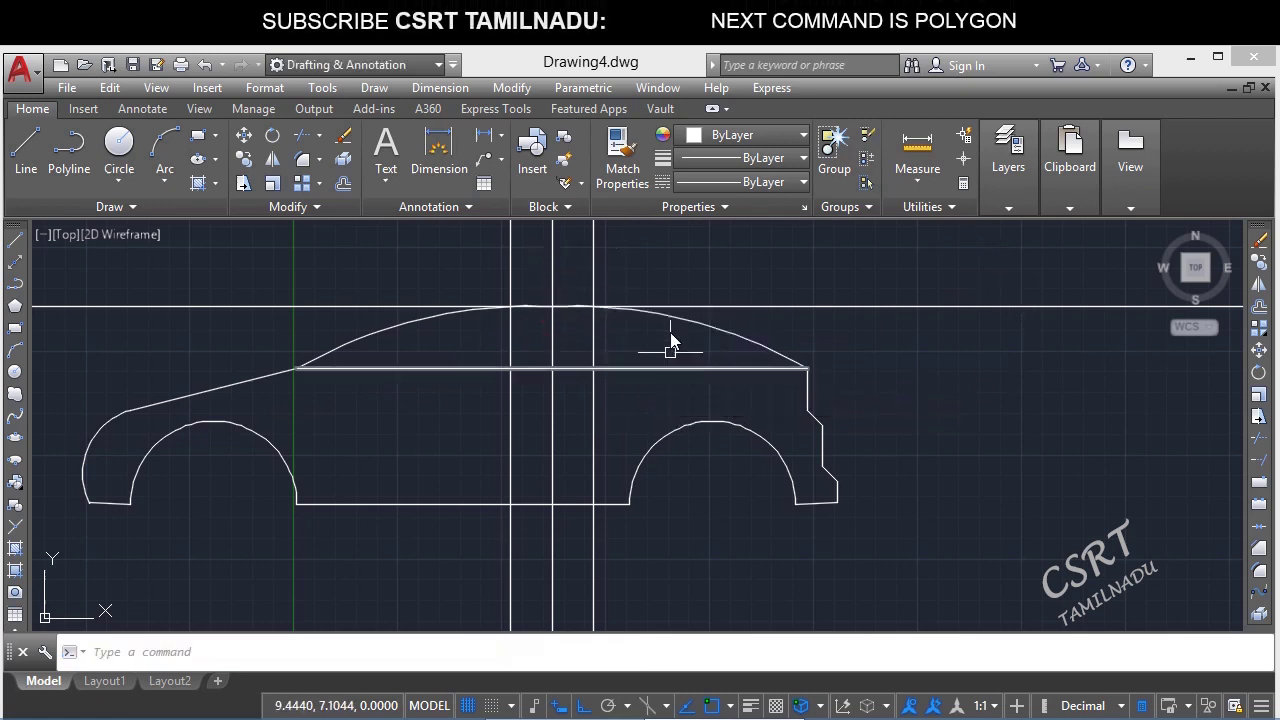
{"action": "left_click", "coordinate": [630, 290]}
{"action": "left_click", "coordinate": [468, 266]}
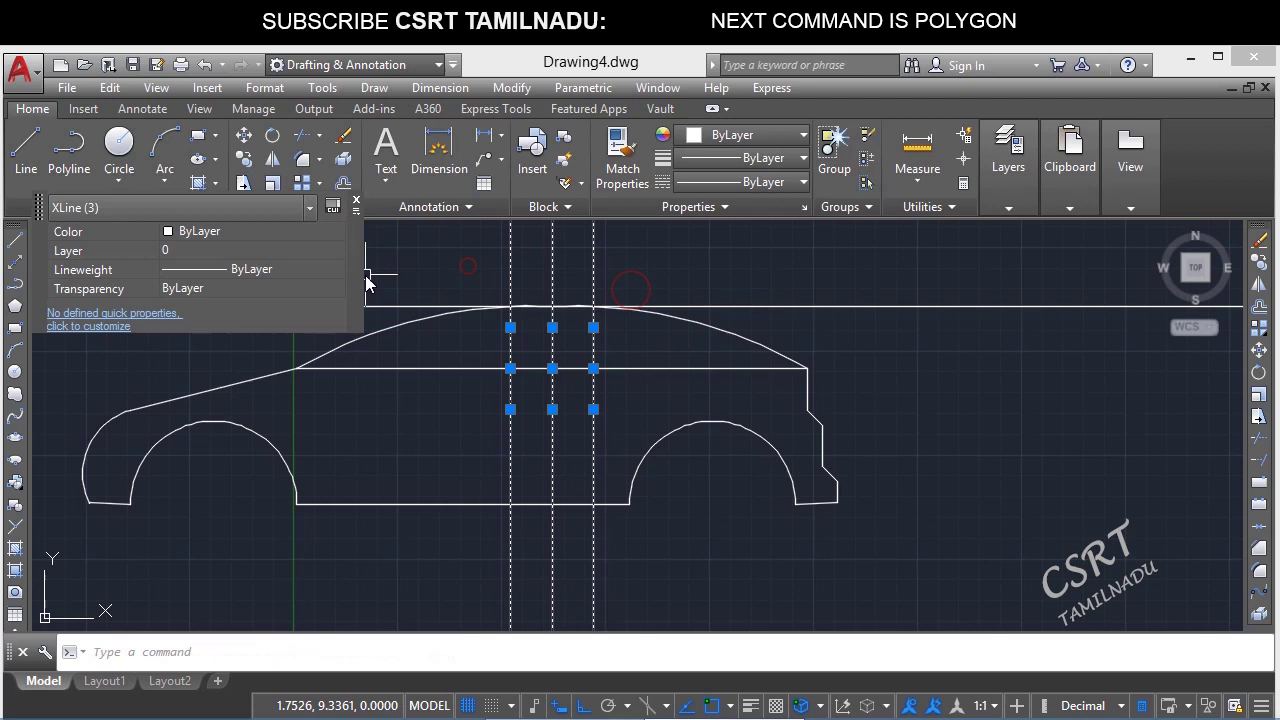
{"action": "left_click", "coordinate": [400, 312]}
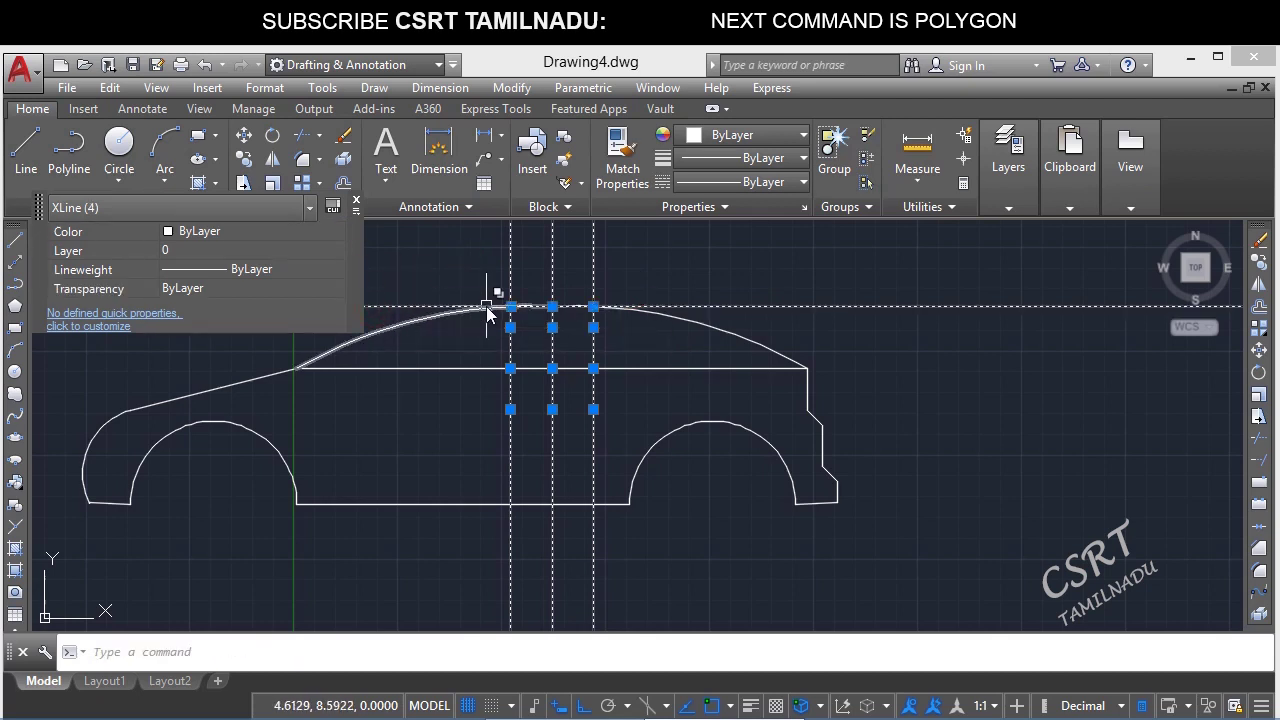
{"action": "key", "text": "Delete"}
{"action": "scroll", "coordinate": [570, 305], "scroll_direction": "up", "scroll_amount": 3}
{"action": "scroll", "coordinate": [472, 313], "scroll_direction": "up", "scroll_amount": 3}
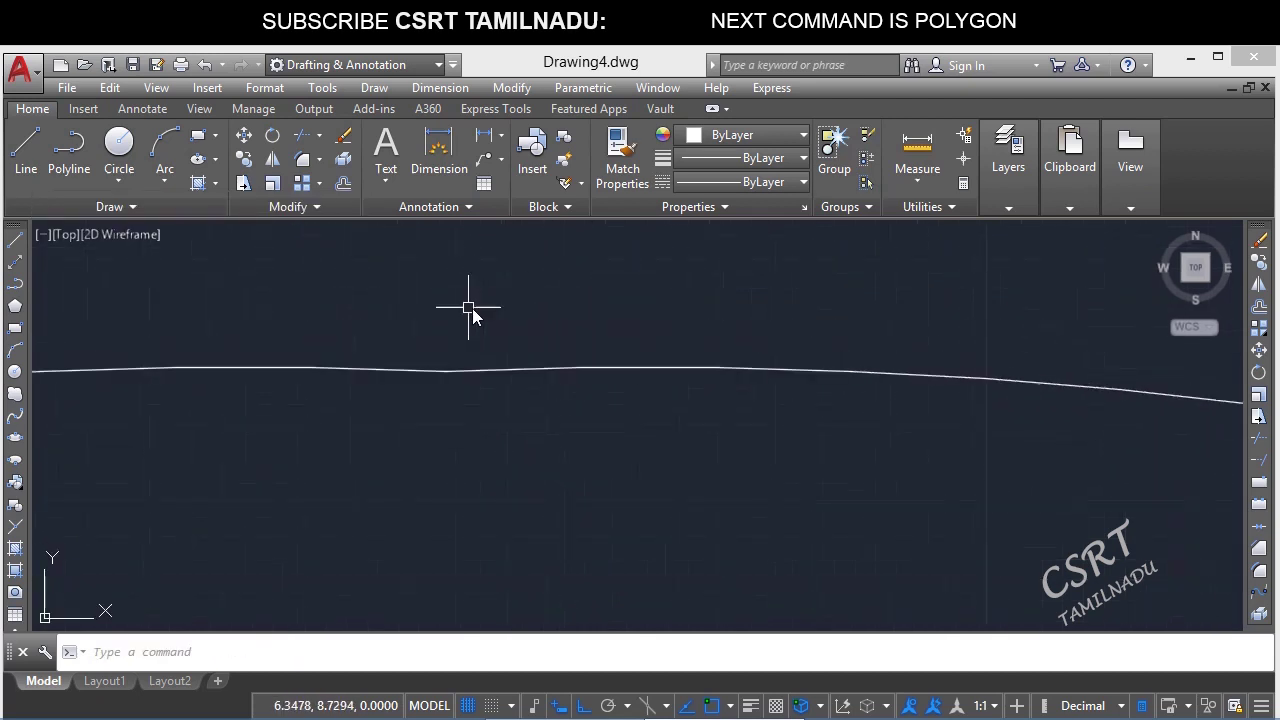
{"action": "scroll", "coordinate": [486, 366], "scroll_direction": "down", "scroll_amount": 1}
{"action": "scroll", "coordinate": [465, 378], "scroll_direction": "down", "scroll_amount": 1}
{"action": "scroll", "coordinate": [625, 417], "scroll_direction": "down", "scroll_amount": 1}
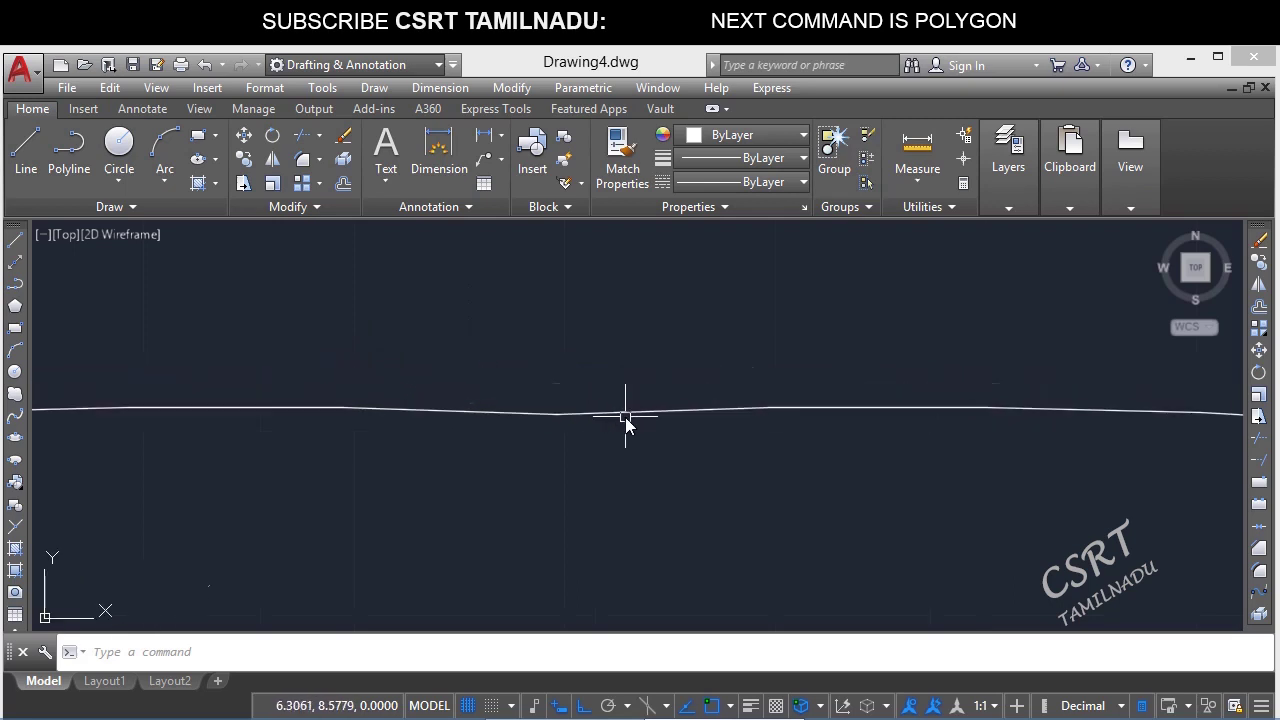
{"action": "scroll", "coordinate": [555, 525], "scroll_direction": "down", "scroll_amount": 3}
{"action": "scroll", "coordinate": [553, 518], "scroll_direction": "up", "scroll_amount": 5}
{"action": "middle_click_drag", "start_coordinate": [540, 280], "coordinate": [565, 480]}
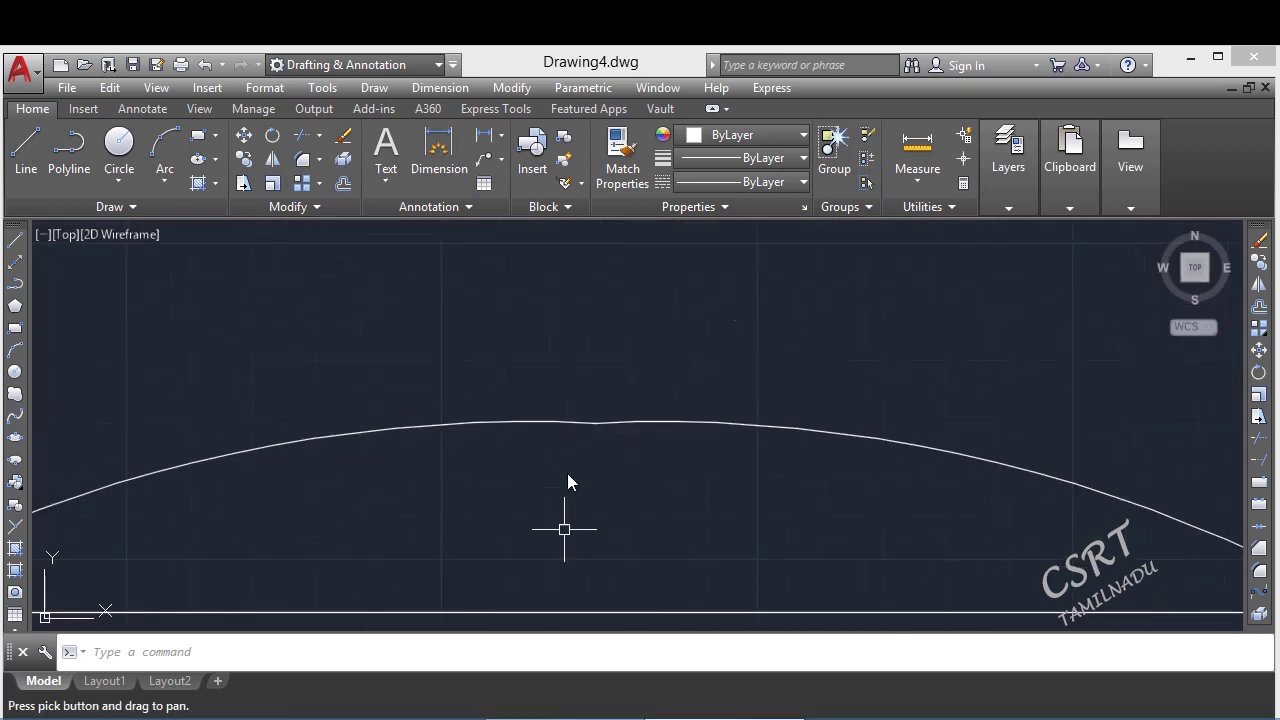
{"action": "scroll", "coordinate": [557, 406], "scroll_direction": "up", "scroll_amount": 5}
Draw a line tangent to the roof arc at both ends, bridging the dip.
{"action": "type", "text": "l"}
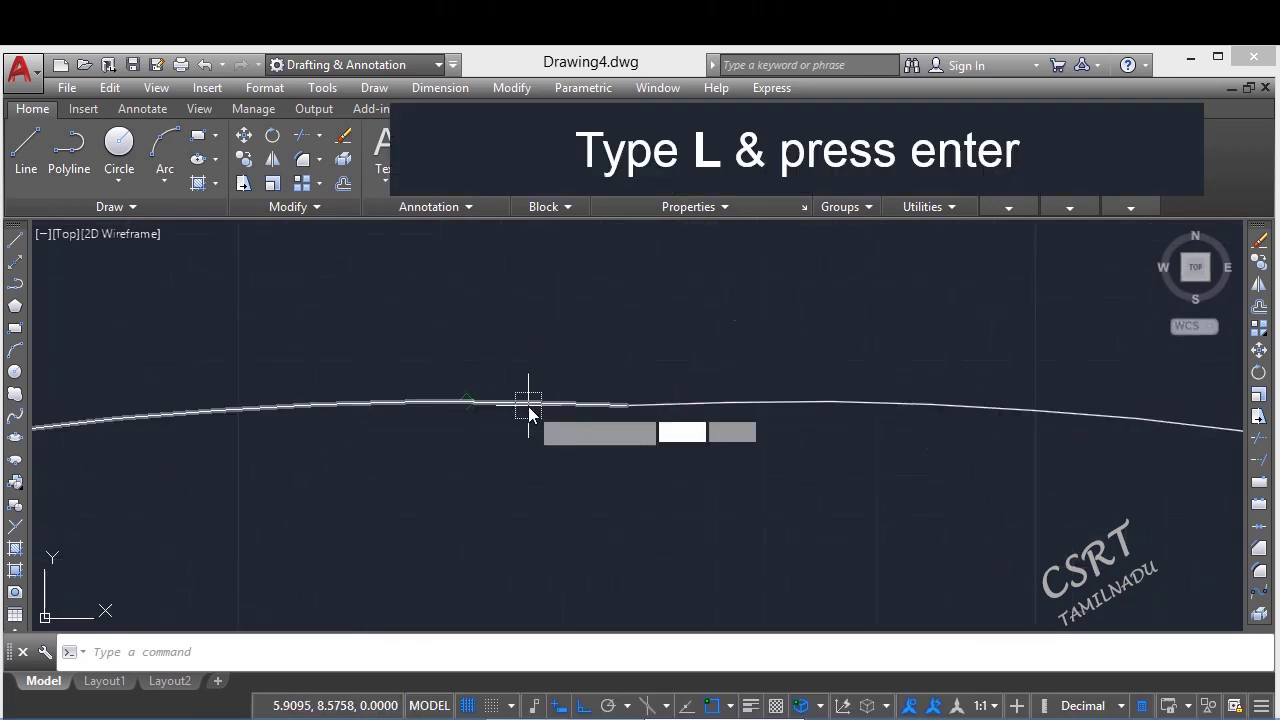
{"action": "key", "text": "Return"}
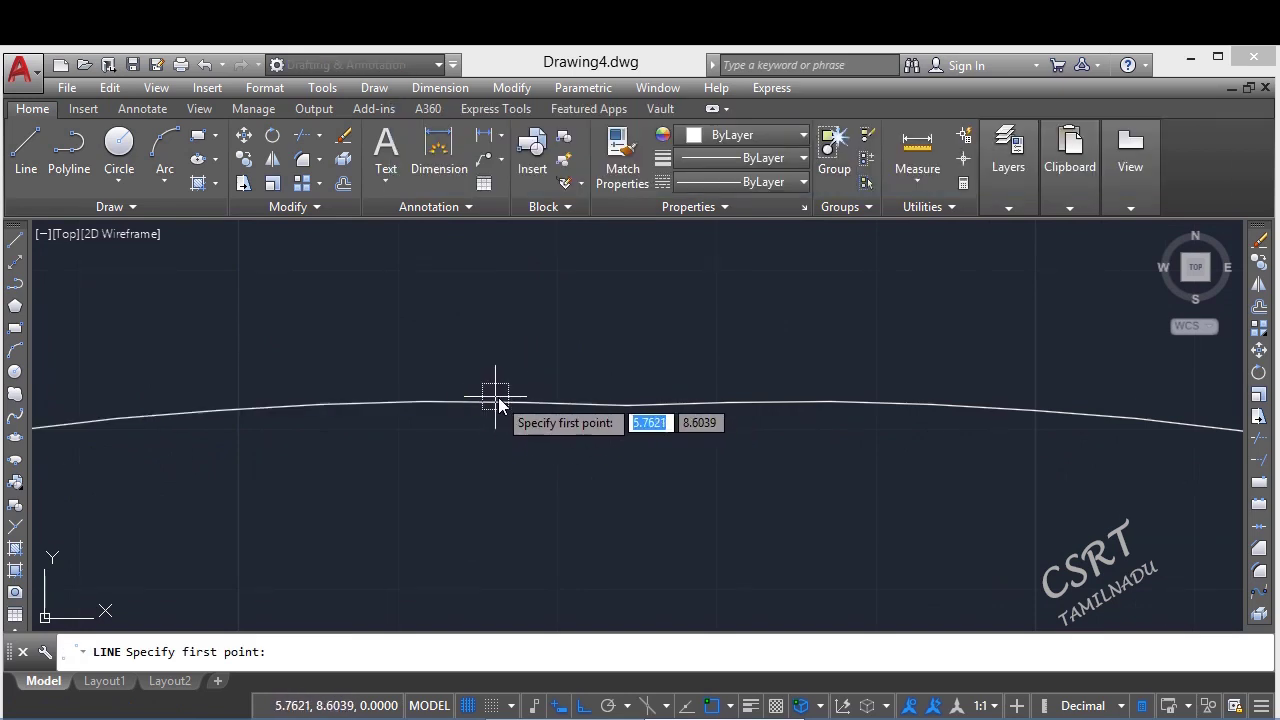
{"action": "type", "text": "TAN"}
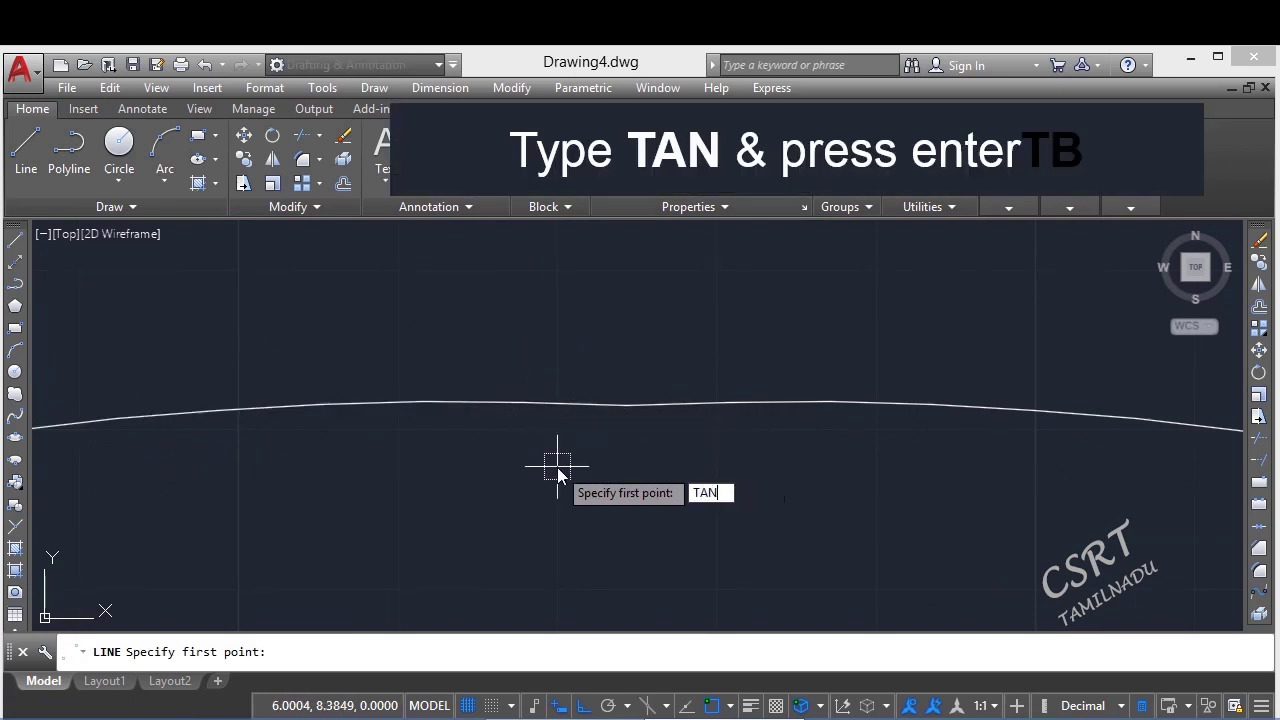
{"action": "key", "text": "Return"}
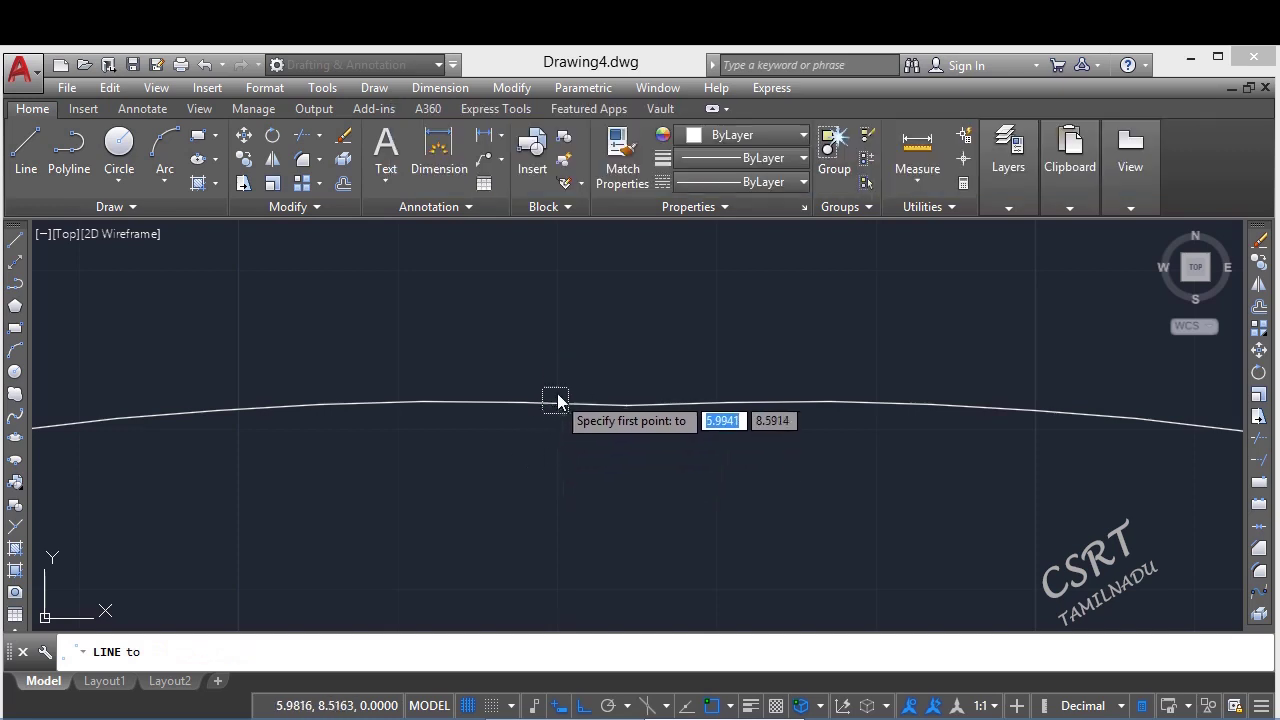
{"action": "left_click", "coordinate": [549, 401]}
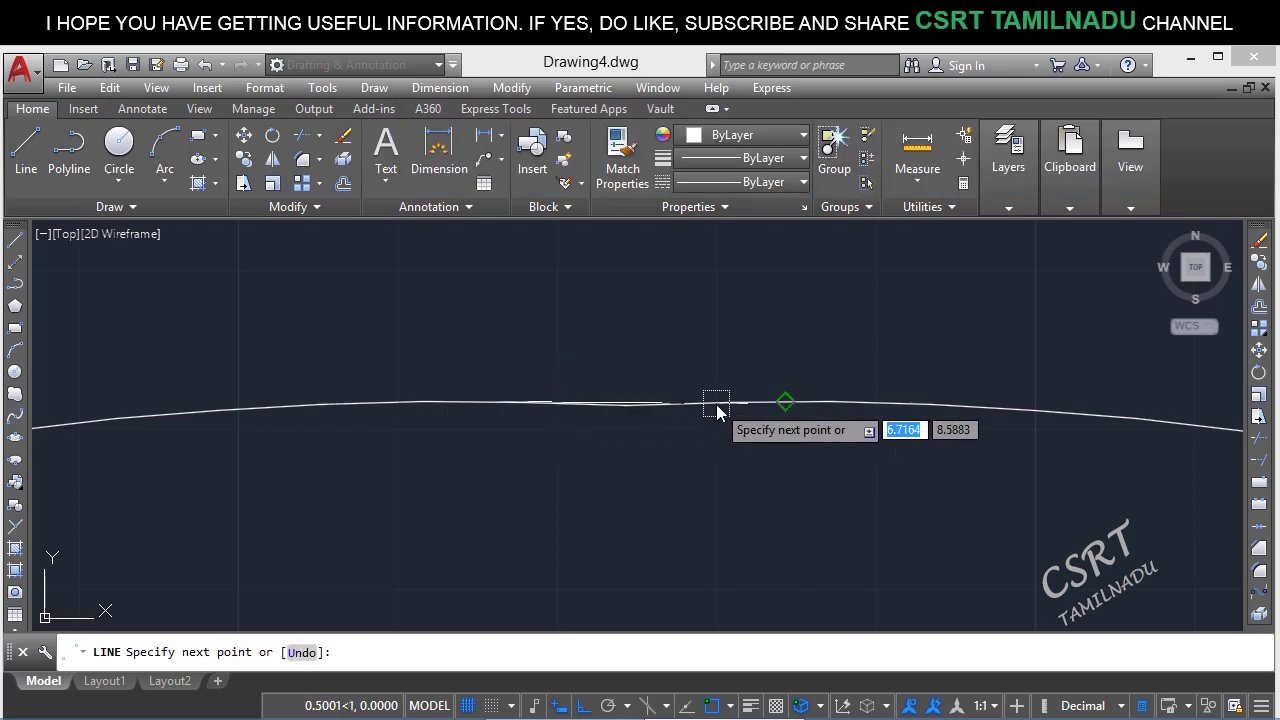
{"action": "type", "text": "TA"}
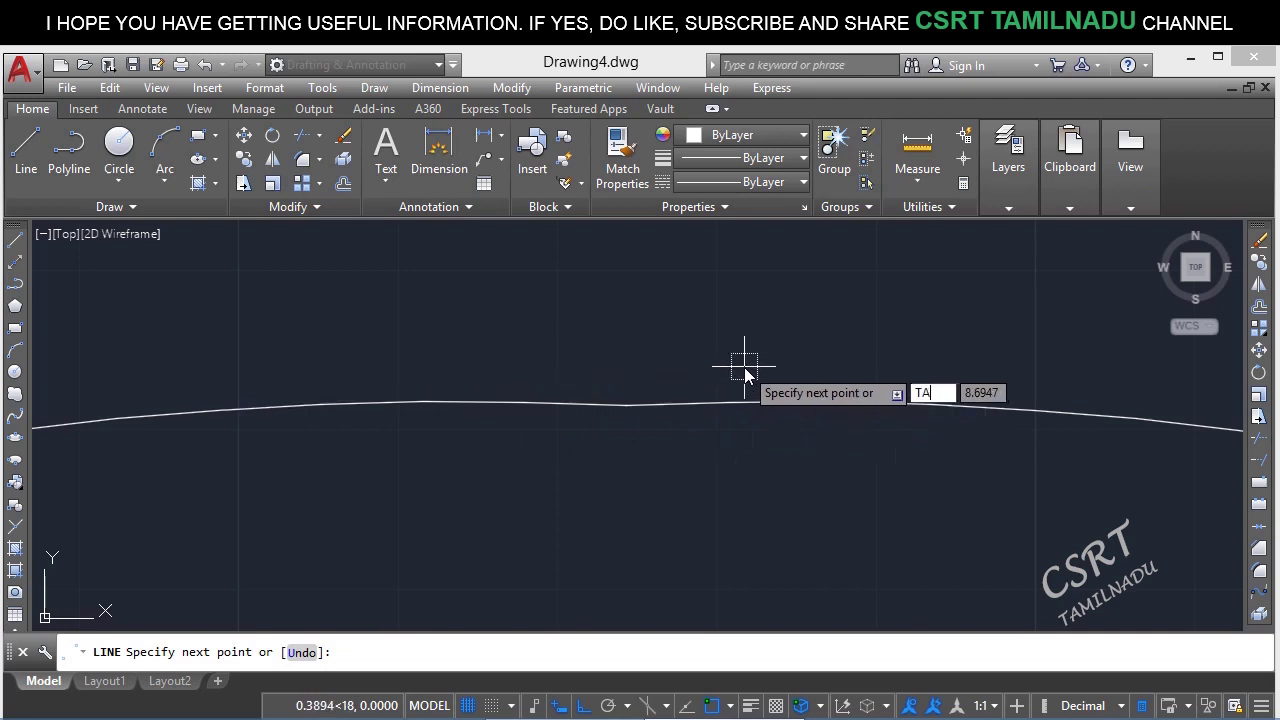
{"action": "type", "text": "N"}
{"action": "key", "text": "Return"}
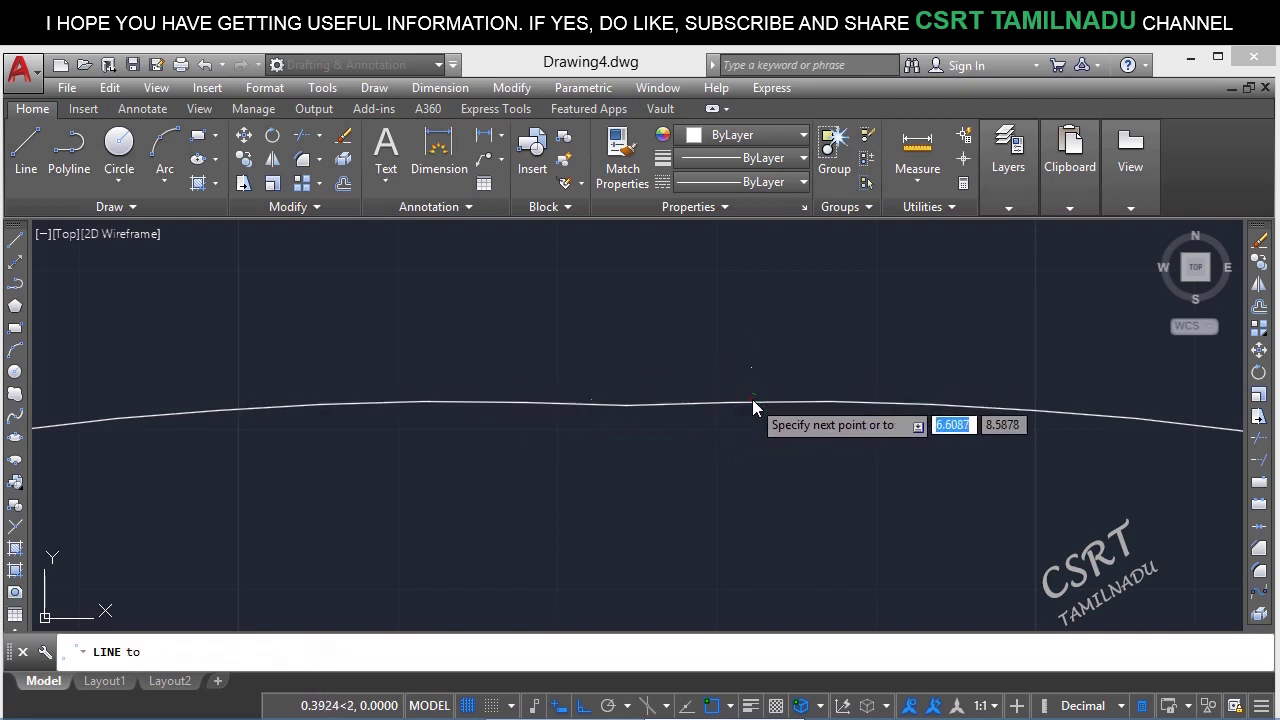
{"action": "left_click", "coordinate": [752, 401]}
{"action": "key", "text": "Return"}
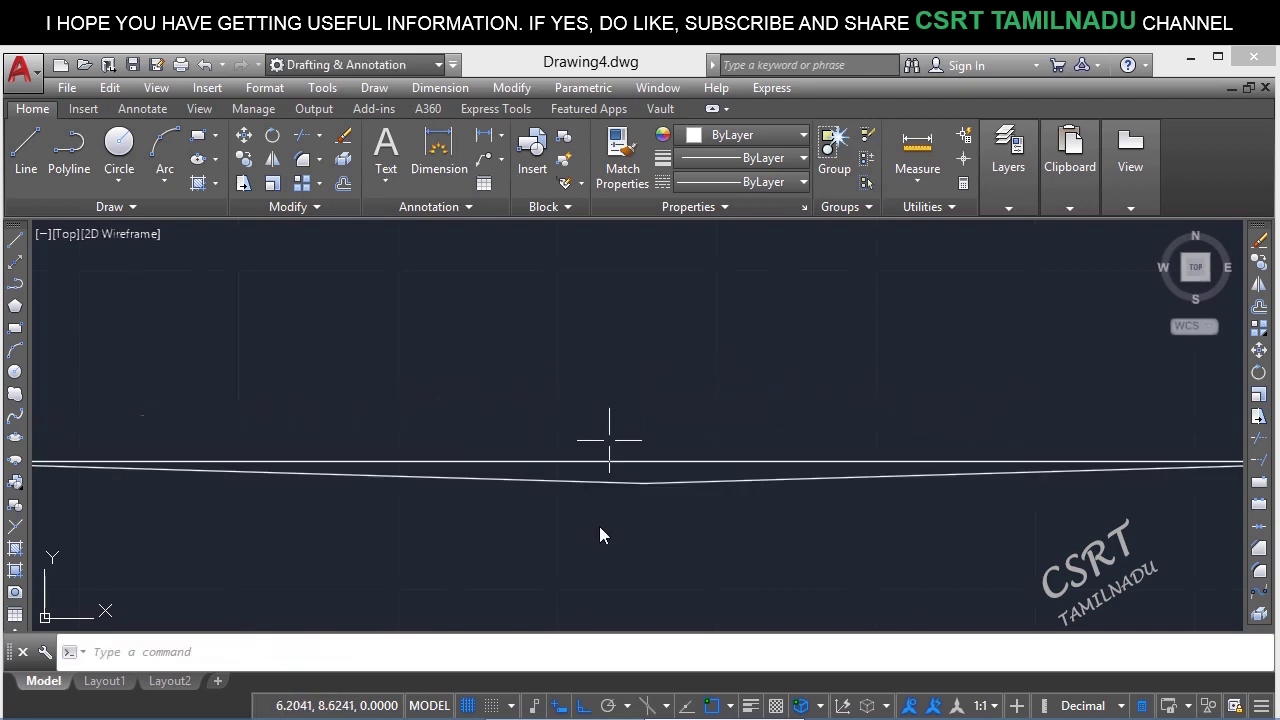
Trim away the dipped roof pieces below the tangent line and zoom back out.
{"action": "scroll", "coordinate": [643, 487], "scroll_direction": "up", "scroll_amount": 2}
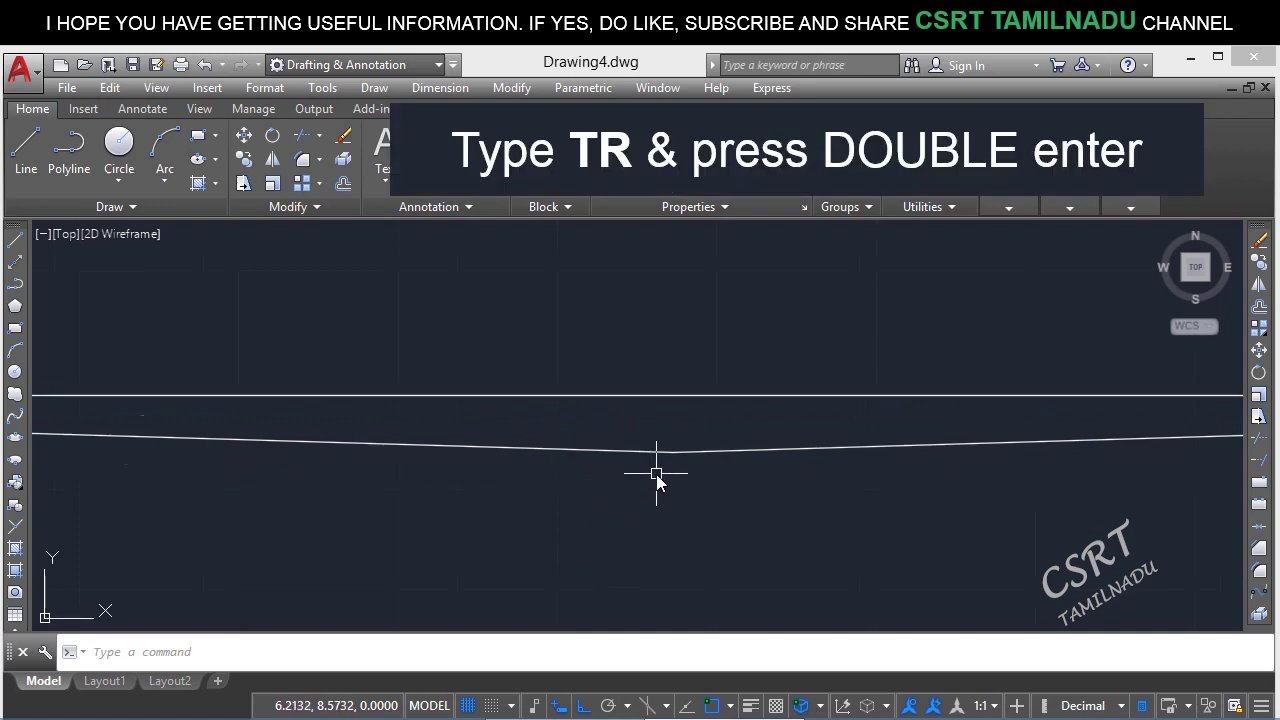
{"action": "type", "text": "TR"}
{"action": "key", "text": "Return"}
{"action": "key", "text": "Return"}
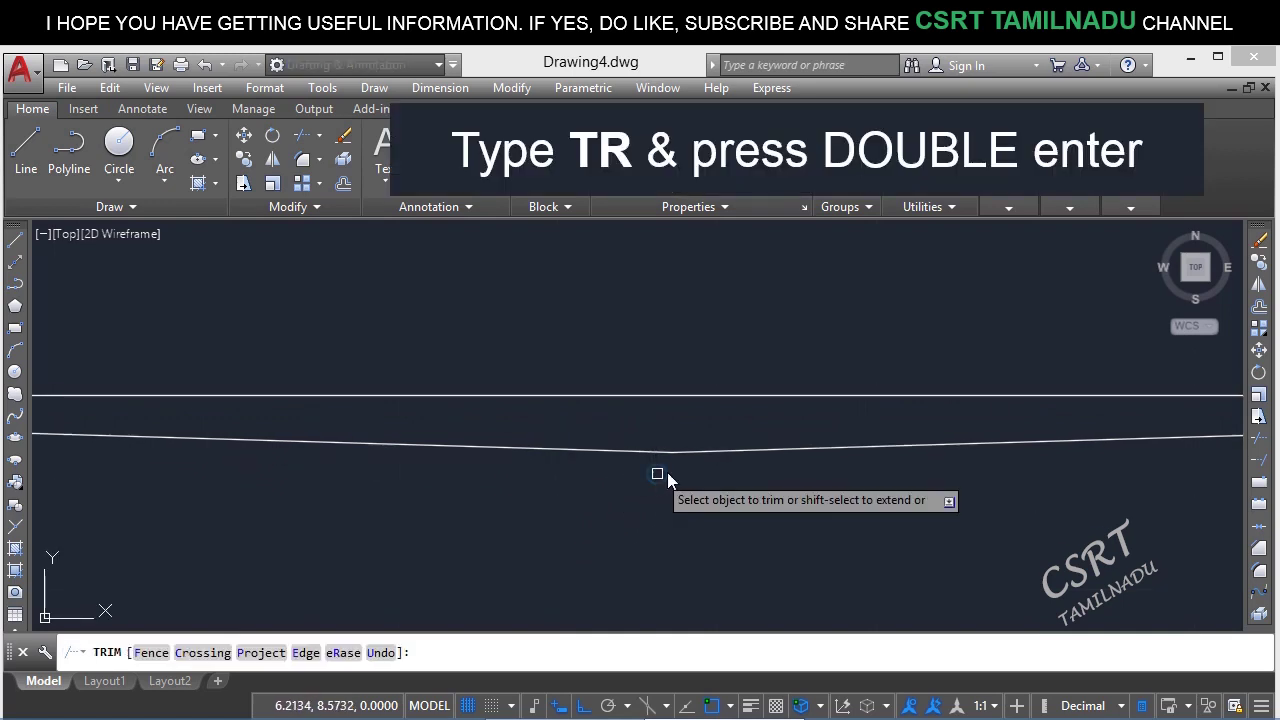
{"action": "left_click", "coordinate": [763, 449]}
{"action": "left_click", "coordinate": [616, 451]}
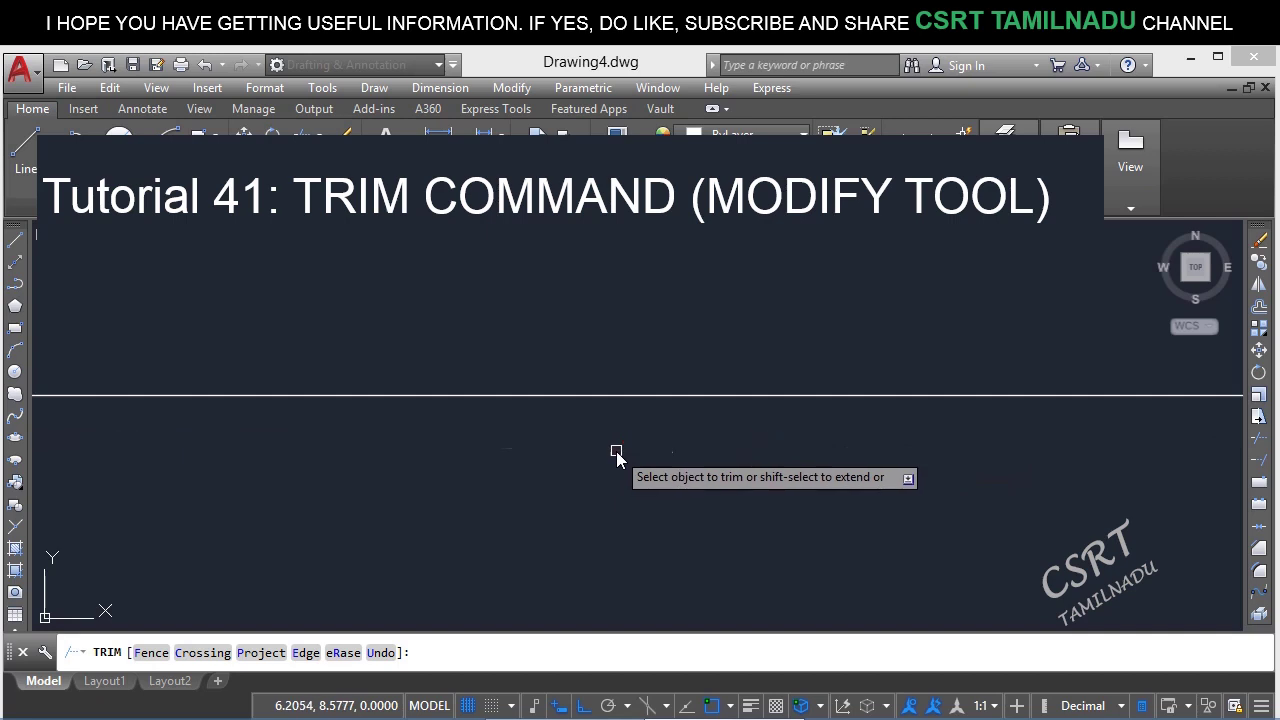
{"action": "scroll", "coordinate": [649, 492], "scroll_direction": "down", "scroll_amount": 3}
{"action": "scroll", "coordinate": [651, 503], "scroll_direction": "down", "scroll_amount": 2}
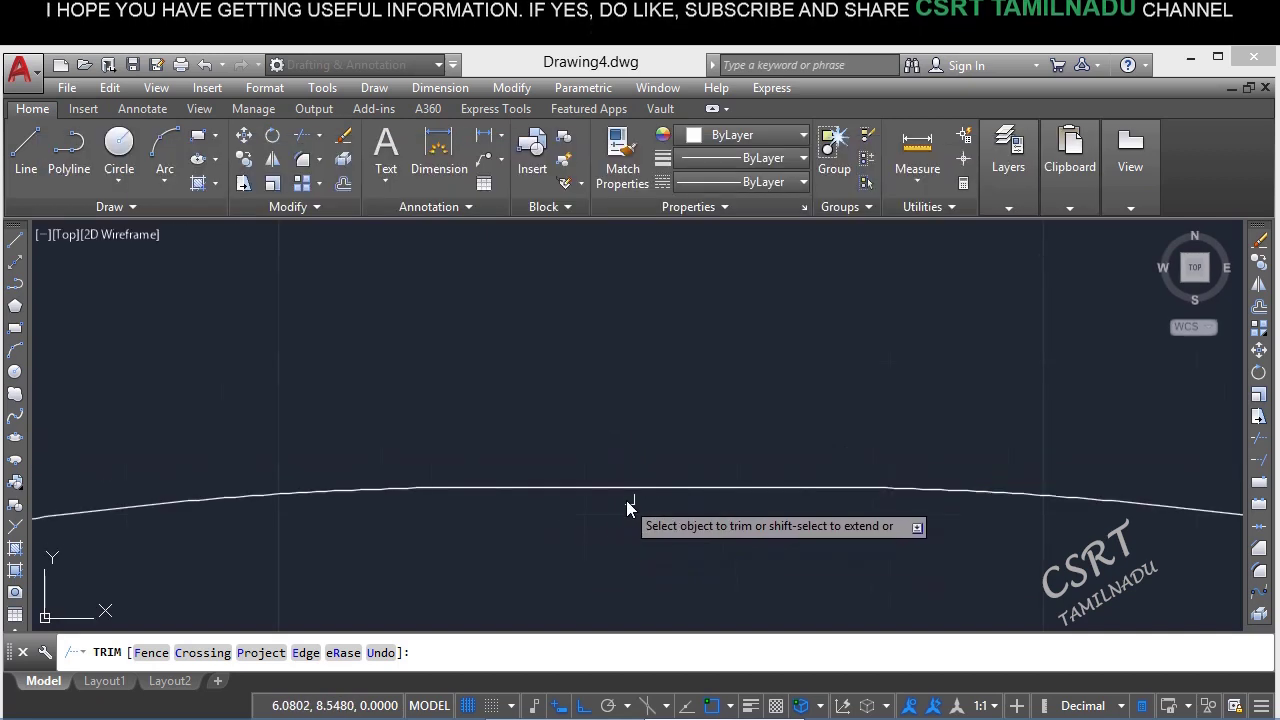
{"action": "scroll", "coordinate": [629, 509], "scroll_direction": "down", "scroll_amount": 2}
{"action": "scroll", "coordinate": [634, 517], "scroll_direction": "down", "scroll_amount": 2}
{"action": "middle_click_drag", "start_coordinate": [651, 569], "coordinate": [634, 357]}
Offset both roof arc pieces downward and the roof-base line upward by 0.2.
{"action": "key", "text": "Escape"}
{"action": "scroll", "coordinate": [480, 463], "scroll_direction": "up", "scroll_amount": 2}
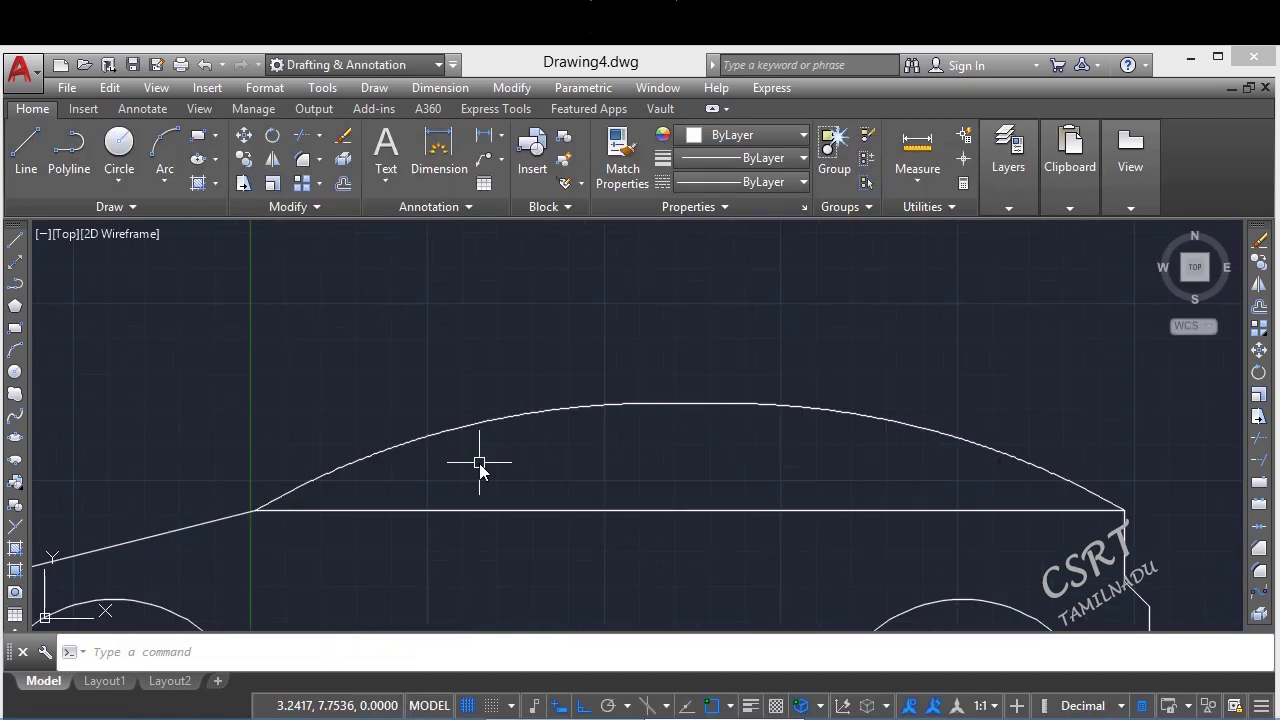
{"action": "type", "text": "o"}
{"action": "key", "text": "Return"}
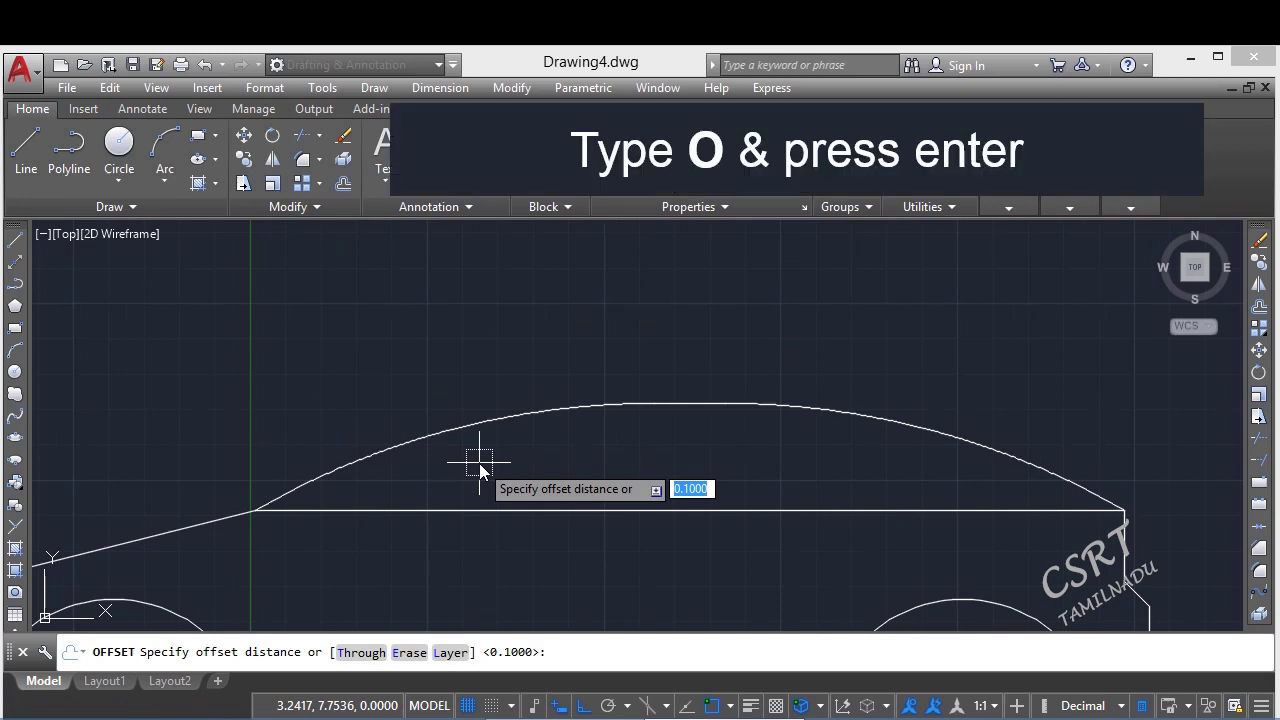
{"action": "type", "text": "0."}
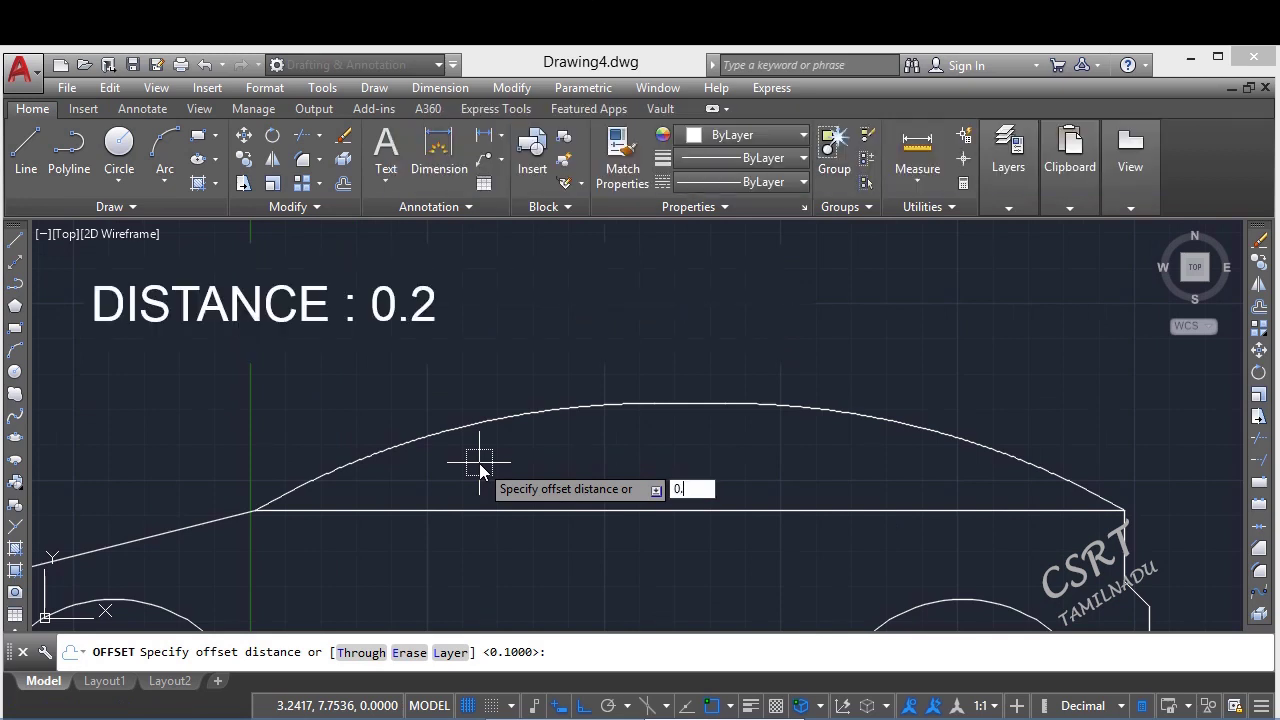
{"action": "type", "text": "2"}
{"action": "key", "text": "Return"}
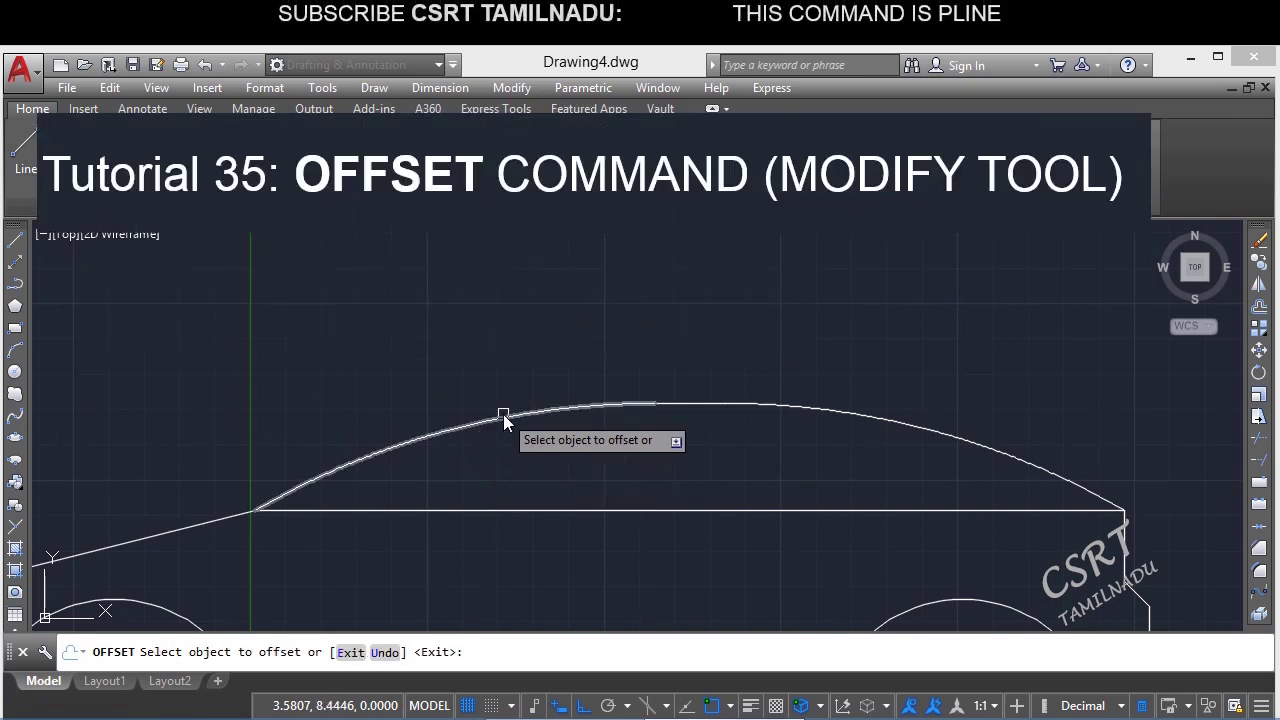
{"action": "left_click", "coordinate": [503, 414]}
{"action": "left_click", "coordinate": [507, 466]}
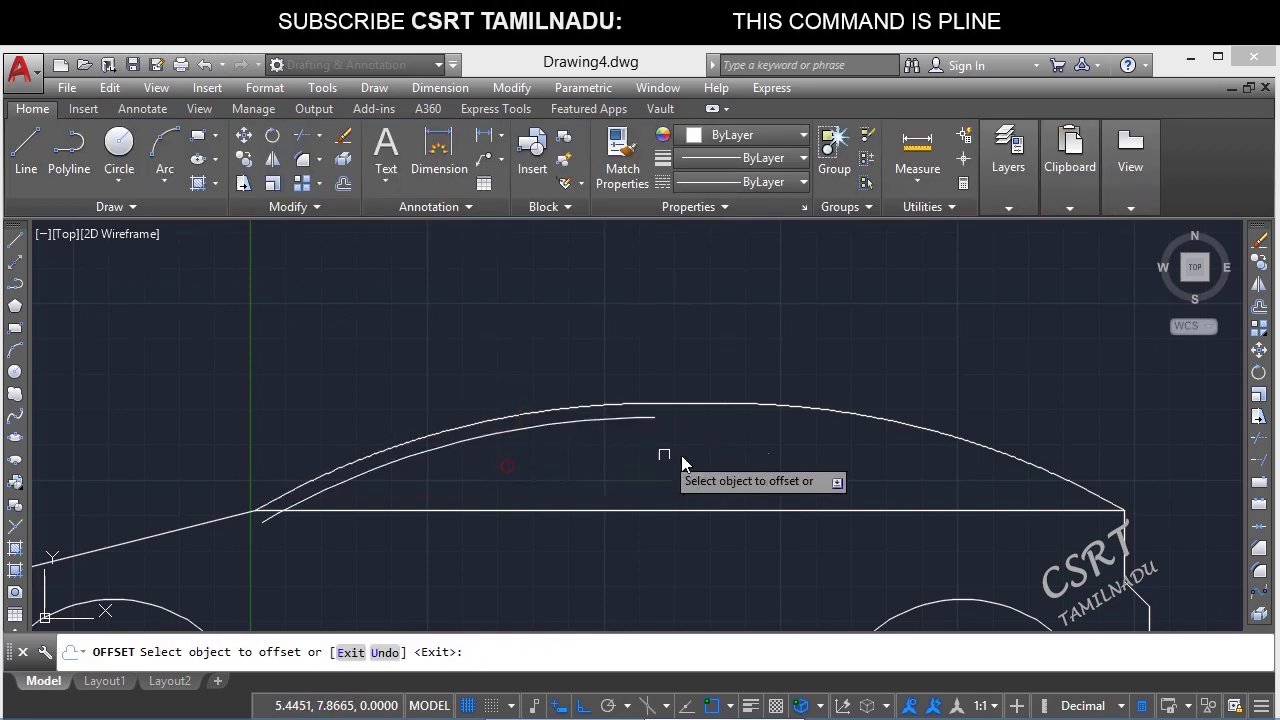
{"action": "left_click", "coordinate": [897, 428]}
{"action": "left_click", "coordinate": [858, 468]}
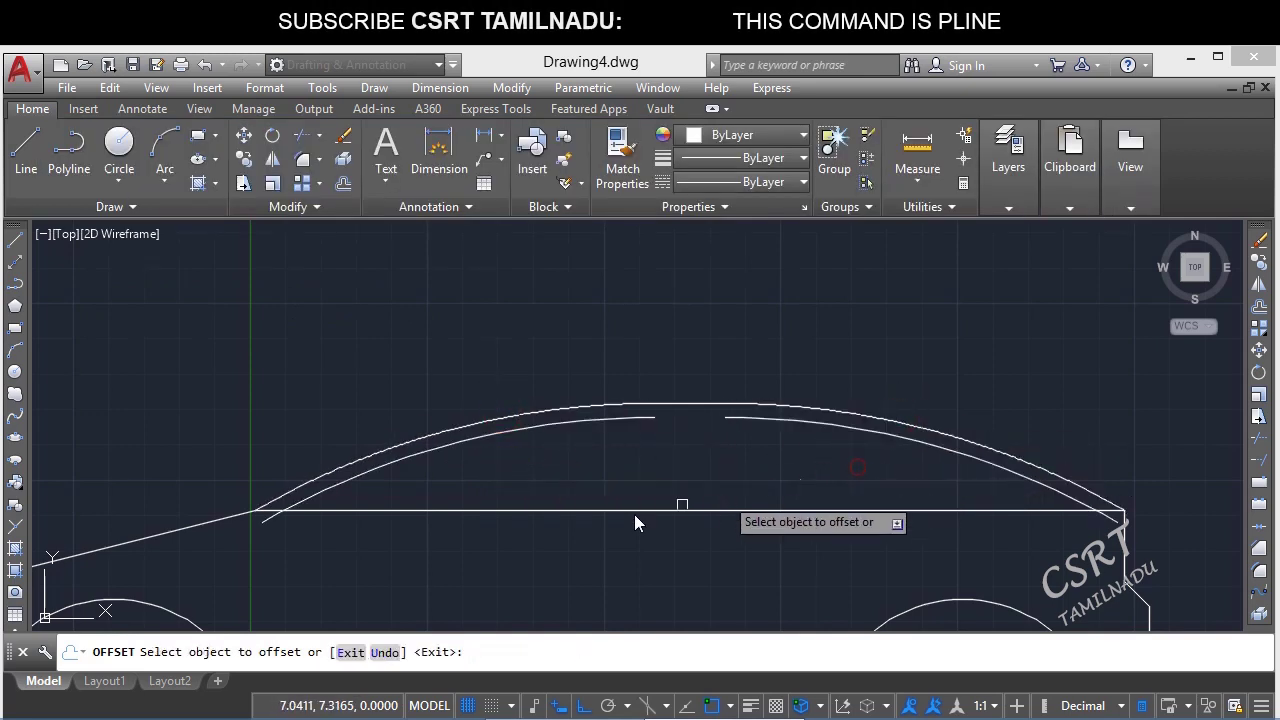
{"action": "left_click", "coordinate": [531, 510]}
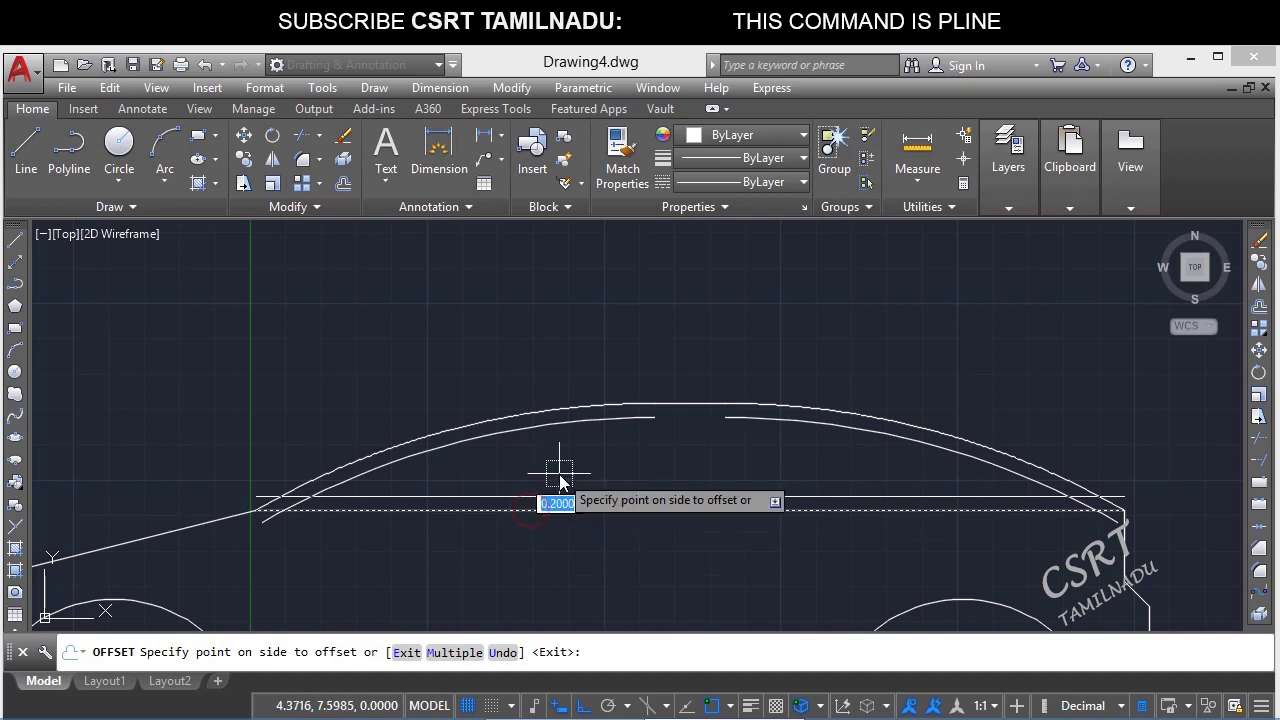
{"action": "left_click", "coordinate": [565, 482]}
{"action": "key", "text": "Escape"}
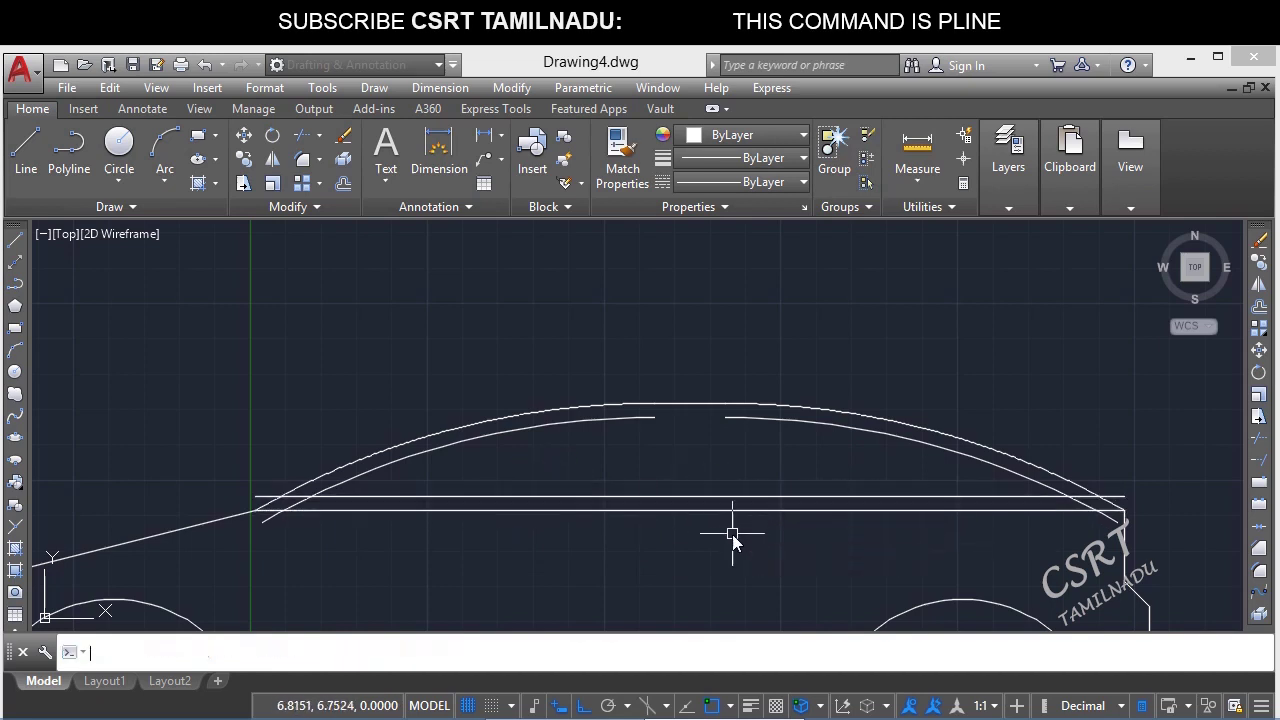
{"action": "type", "text": "L"}
{"action": "key", "text": "Return"}
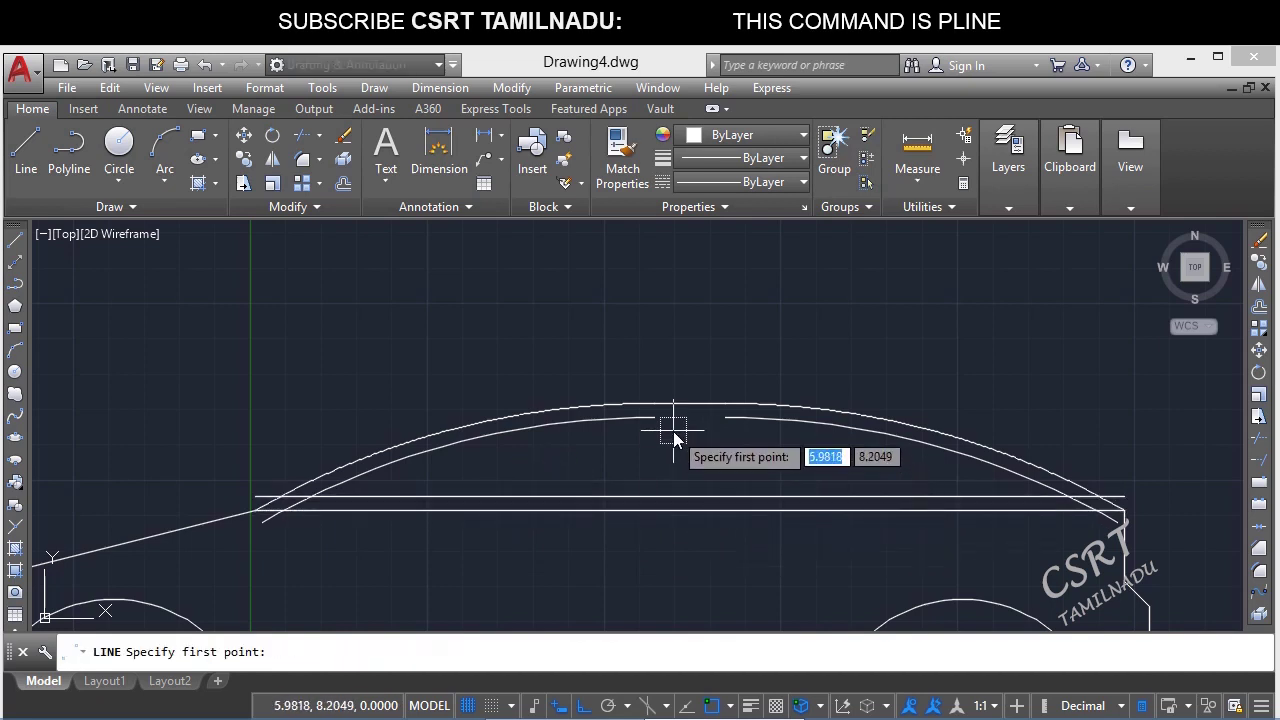
Draw a vertical window divider from the inner roof curve down to the upper horizontal line.
{"action": "left_click", "coordinate": [662, 426]}
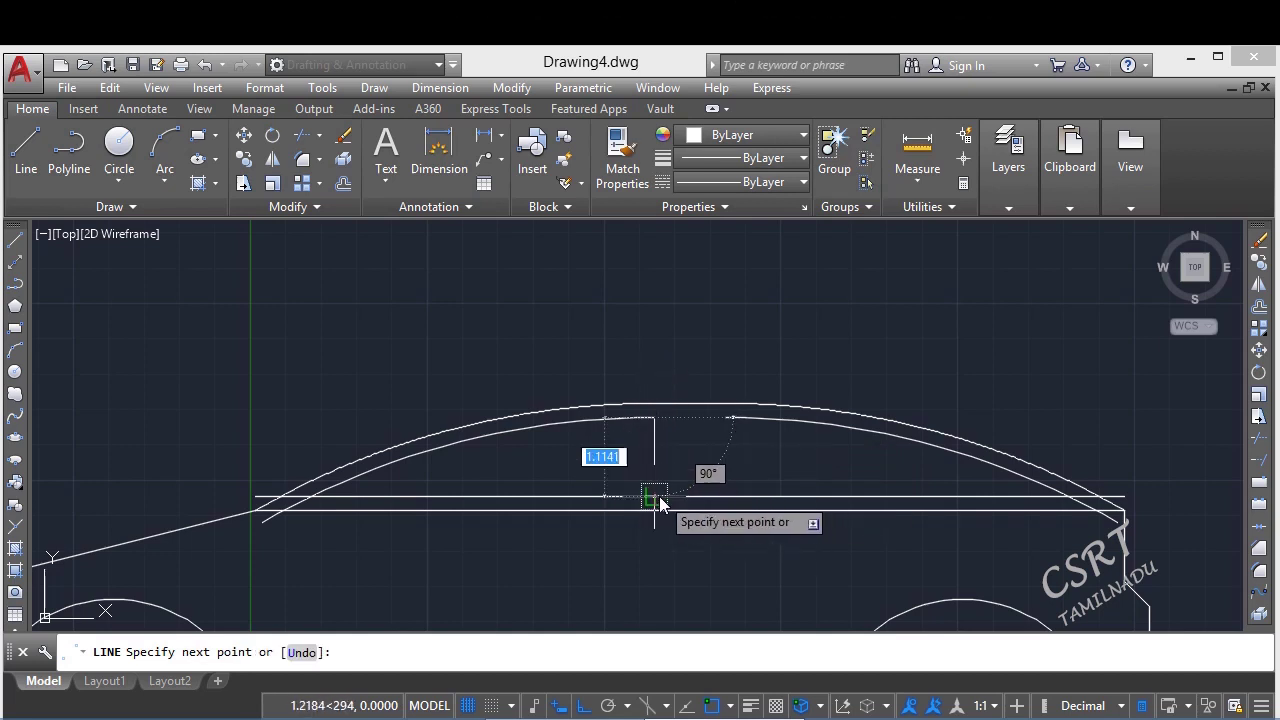
{"action": "left_click", "coordinate": [657, 500]}
{"action": "key", "text": "Return"}
{"action": "key", "text": "Return"}
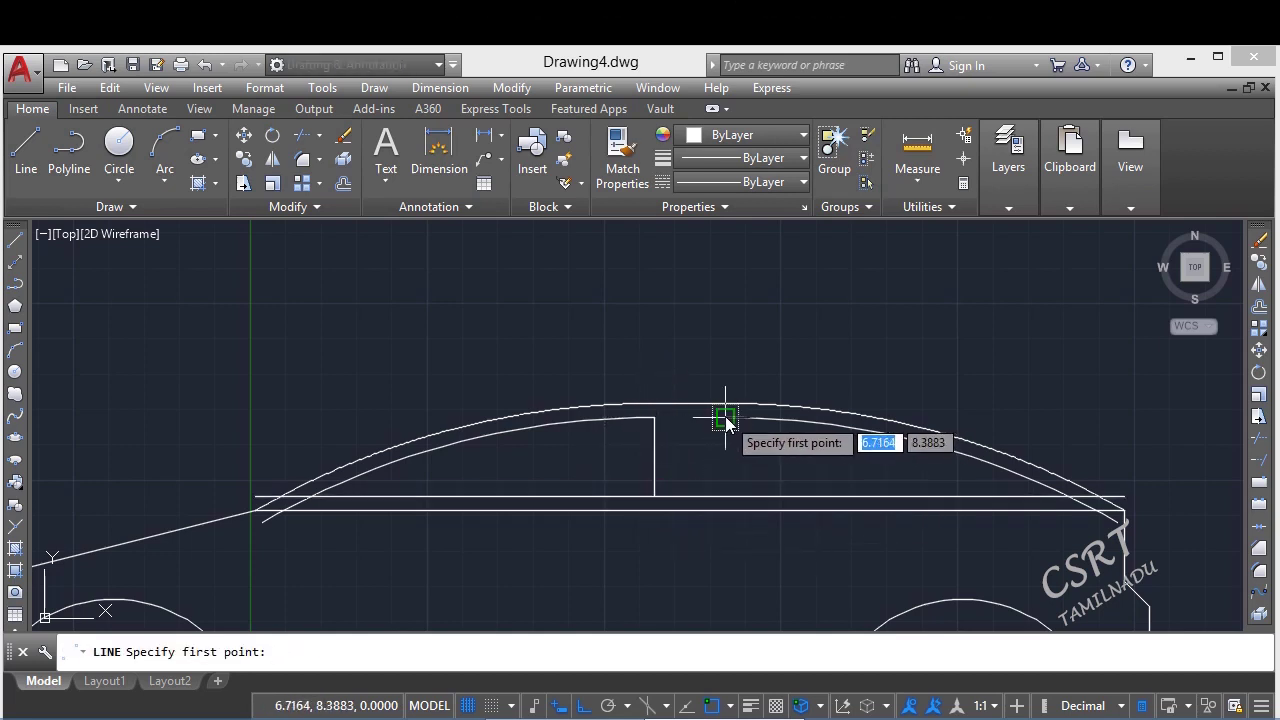
{"action": "left_click", "coordinate": [725, 418]}
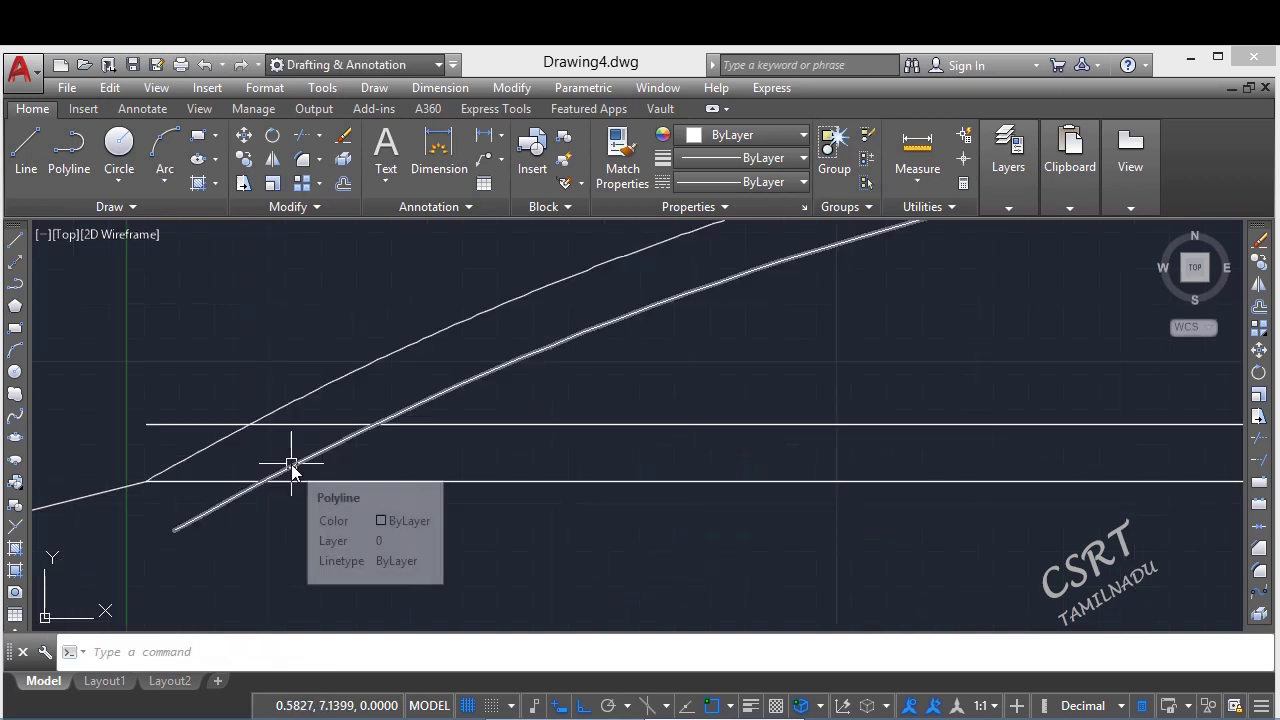
Trim the horizontal line's left overhang and slanted piece, then delete the stray short line.
{"action": "type", "text": "TR"}
{"action": "key", "text": "Return"}
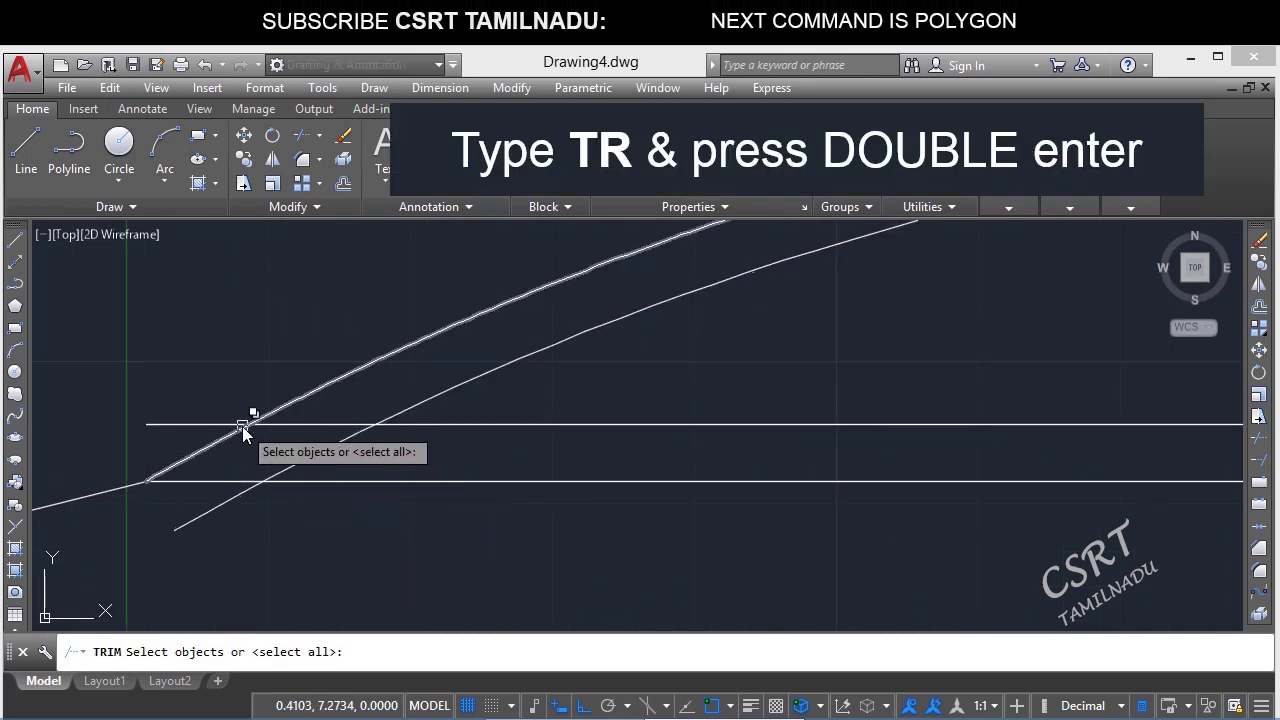
{"action": "key", "text": "Return"}
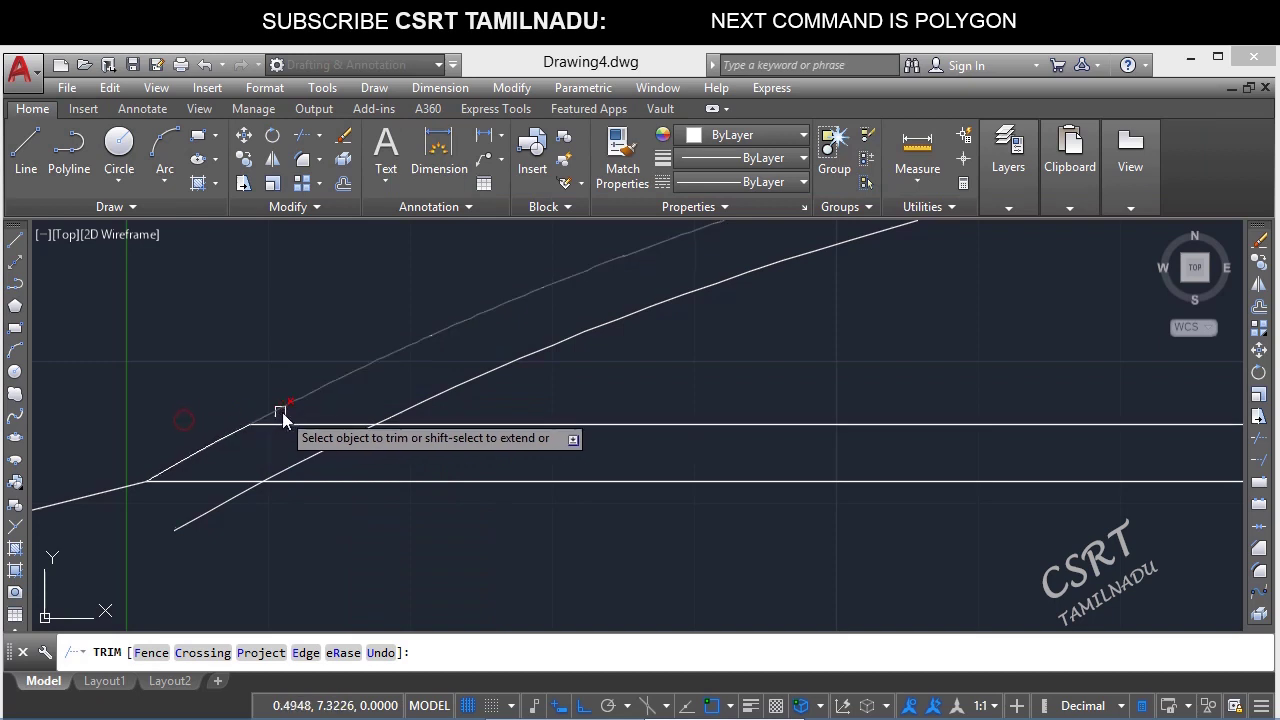
{"action": "left_click", "coordinate": [298, 426]}
{"action": "left_click", "coordinate": [290, 467]}
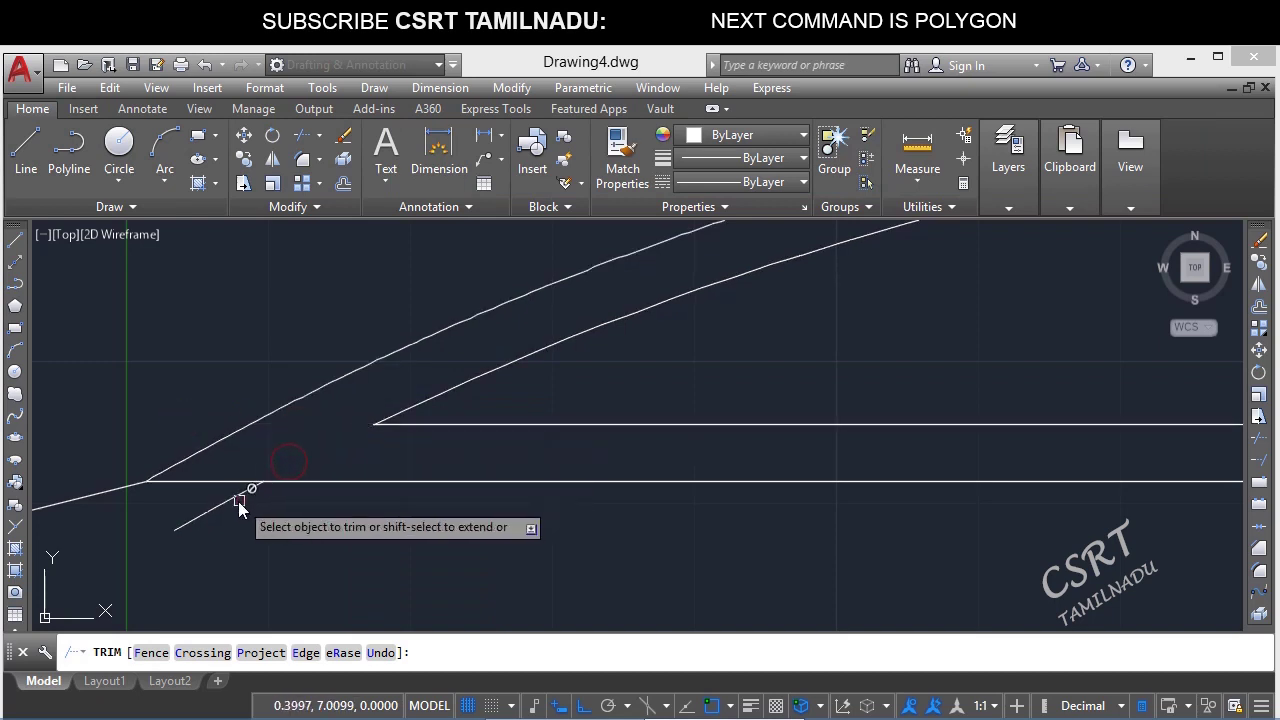
{"action": "key", "text": "Return"}
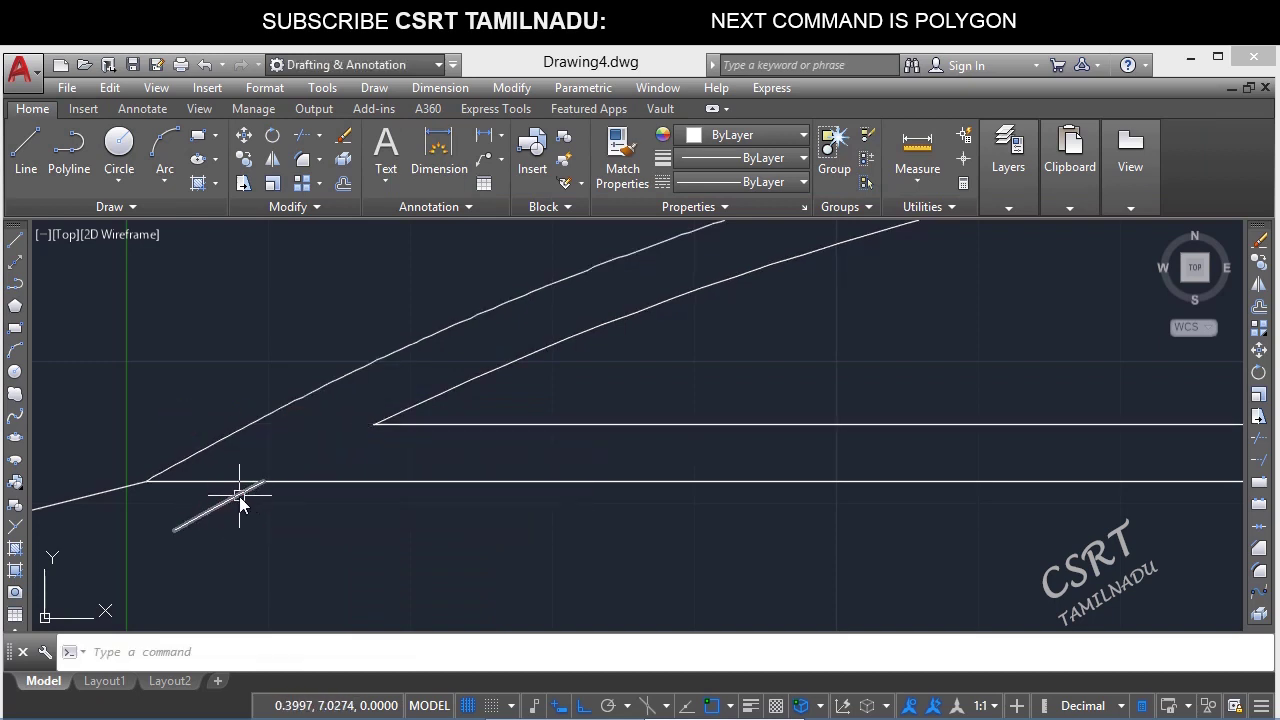
{"action": "left_click", "coordinate": [93, 414]}
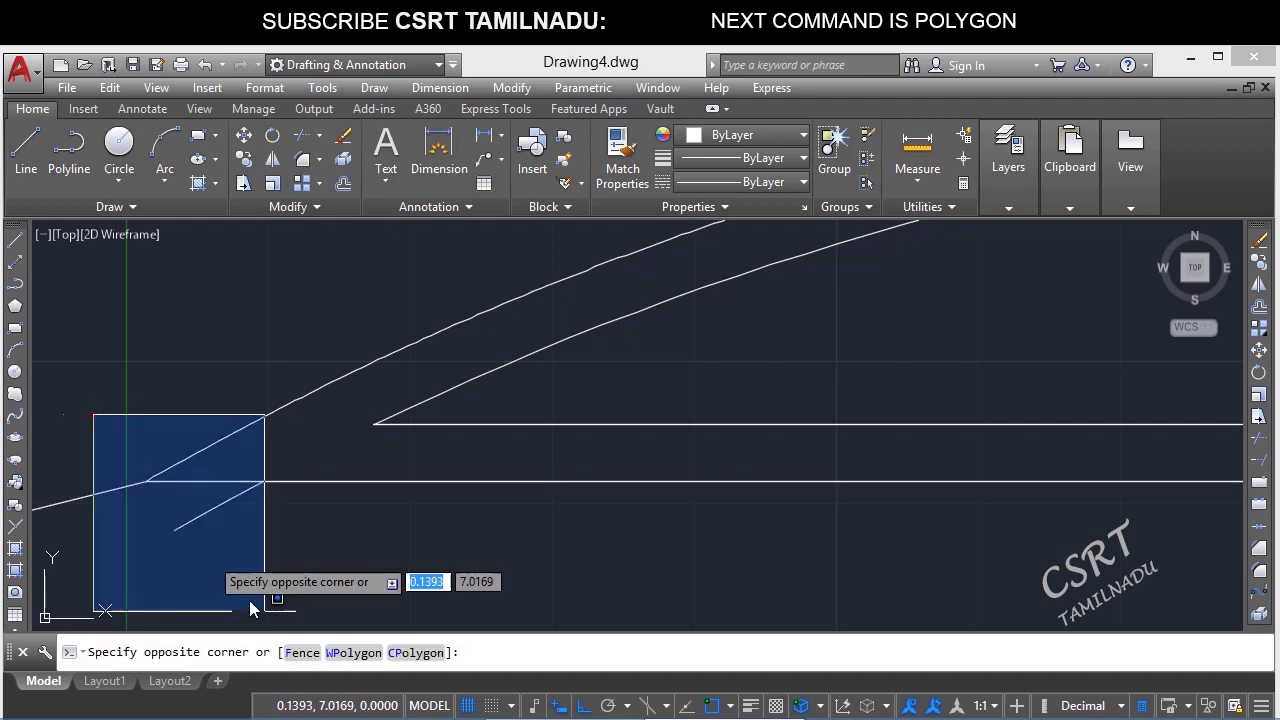
{"action": "left_click", "coordinate": [313, 557]}
{"action": "key", "text": "Delete"}
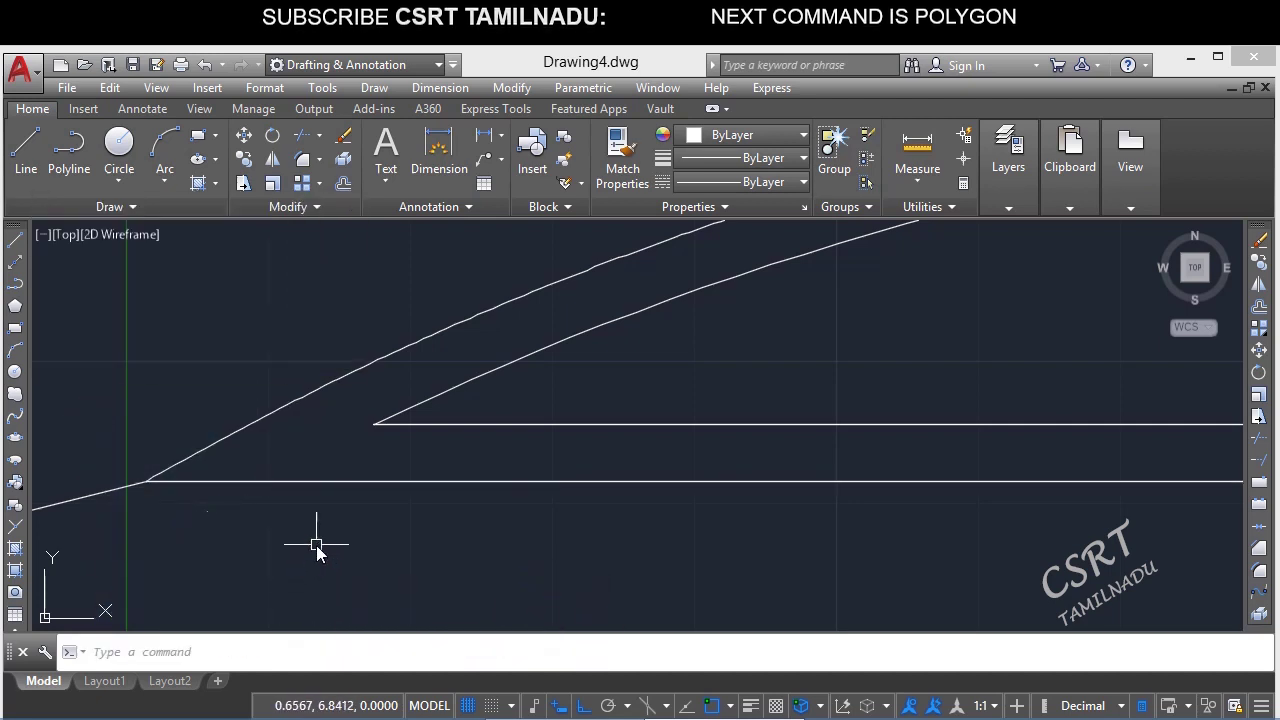
{"action": "scroll", "coordinate": [312, 553], "scroll_direction": "down", "scroll_amount": 6}
{"action": "scroll", "coordinate": [1182, 524], "scroll_direction": "up", "scroll_amount": 2}
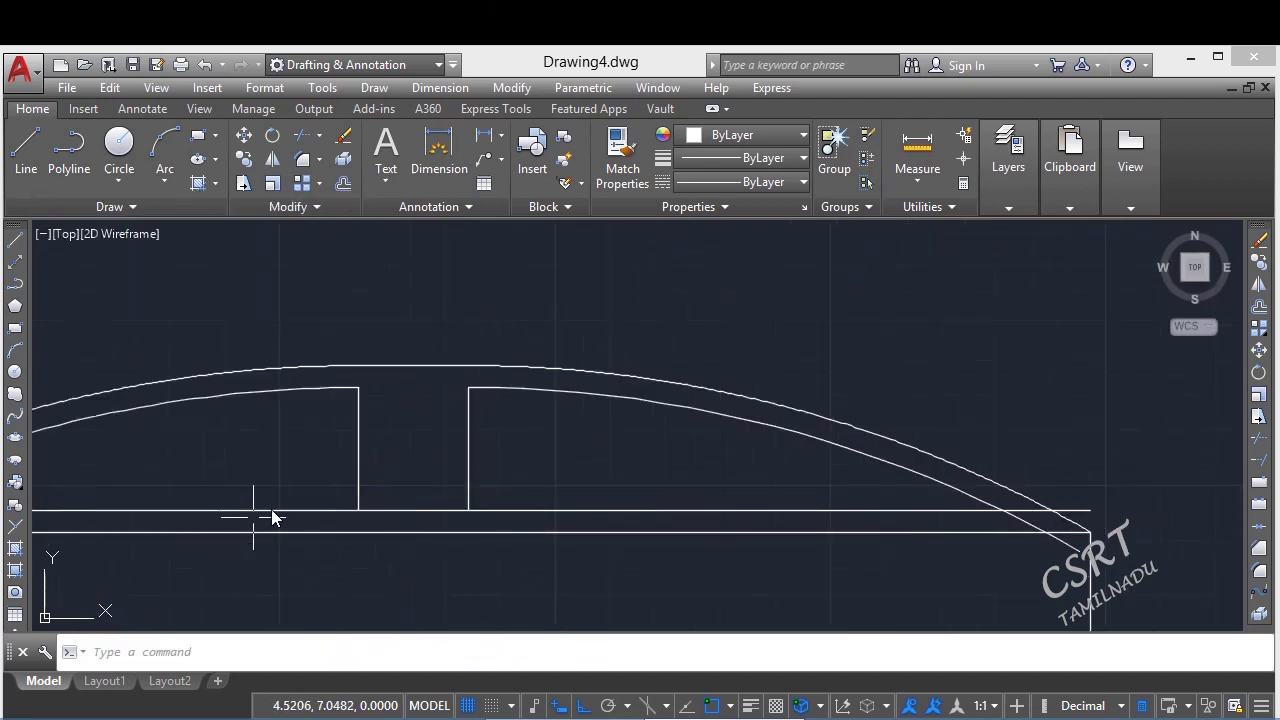
Trim the bottom and top line pieces at the rear and clear the leftover short segments.
{"action": "type", "text": "tr"}
{"action": "key", "text": "Return"}
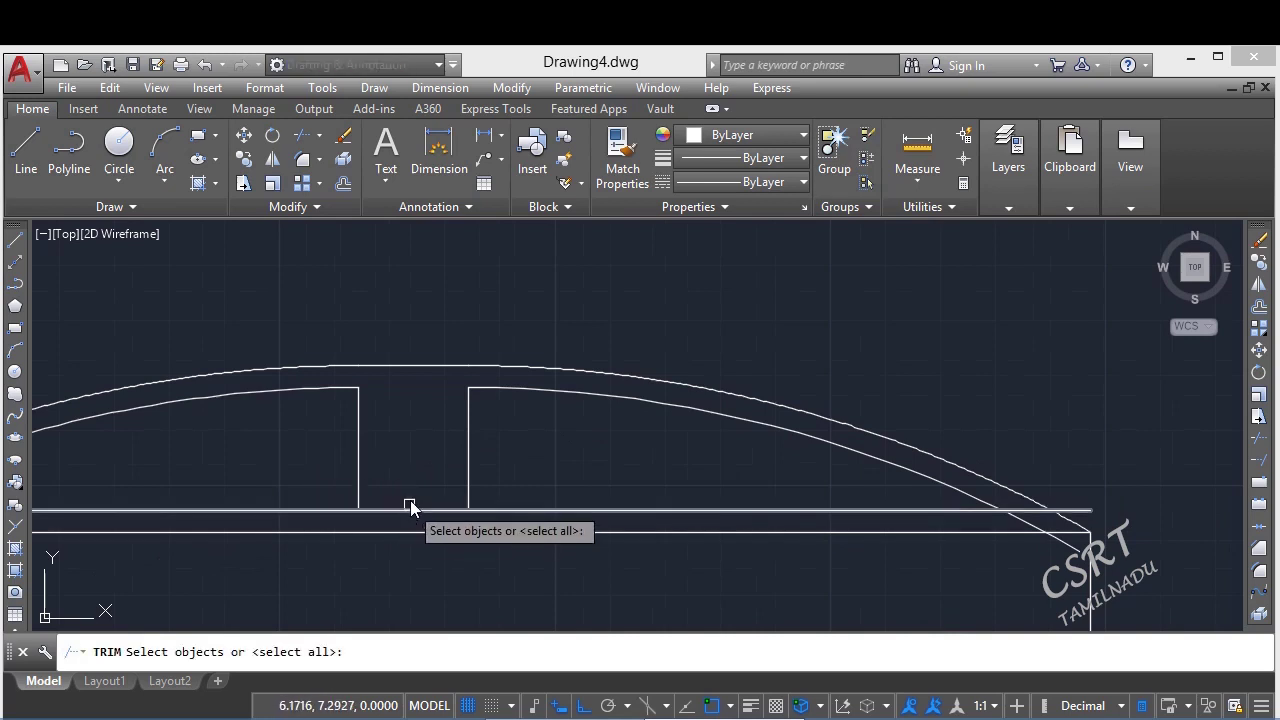
{"action": "key", "text": "Return"}
{"action": "left_click", "coordinate": [404, 509]}
{"action": "middle_click_drag", "start_coordinate": [973, 548], "coordinate": [694, 540]}
{"action": "scroll", "coordinate": [694, 540], "scroll_direction": "up", "scroll_amount": 4}
{"action": "left_click", "coordinate": [740, 460]}
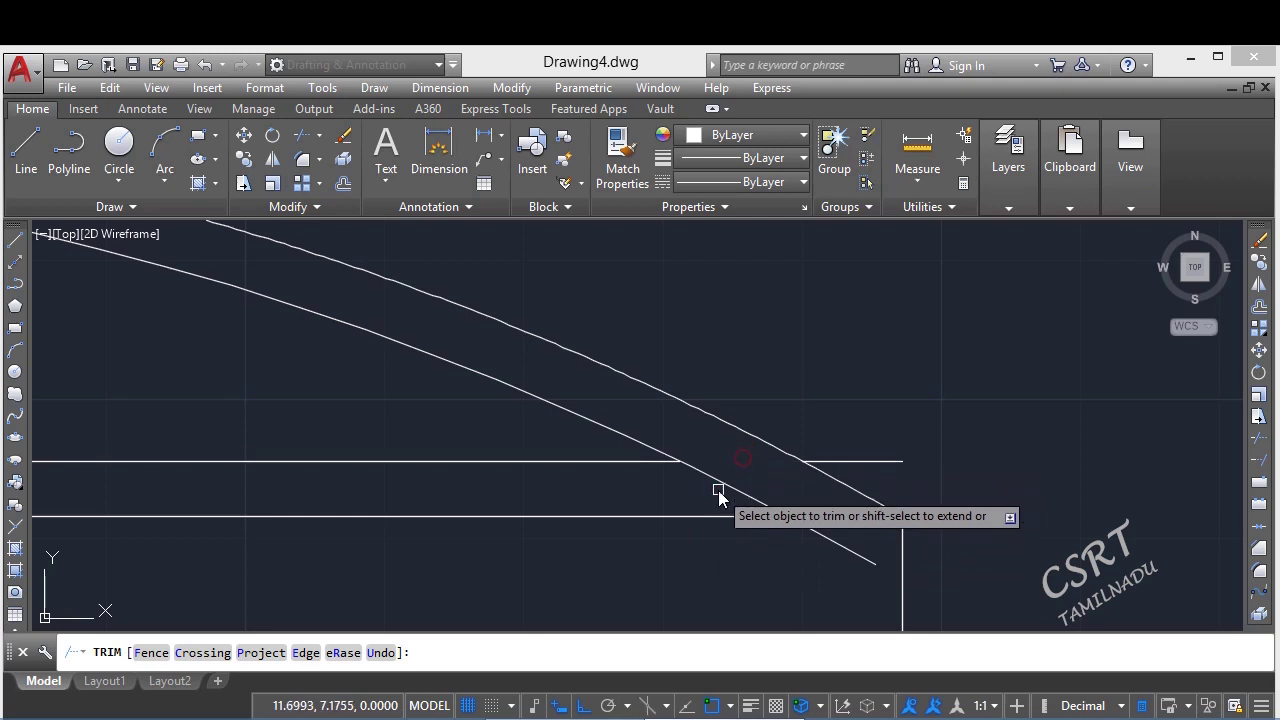
{"action": "left_click", "coordinate": [720, 489]}
{"action": "key", "text": "Escape"}
{"action": "left_click", "coordinate": [730, 343]}
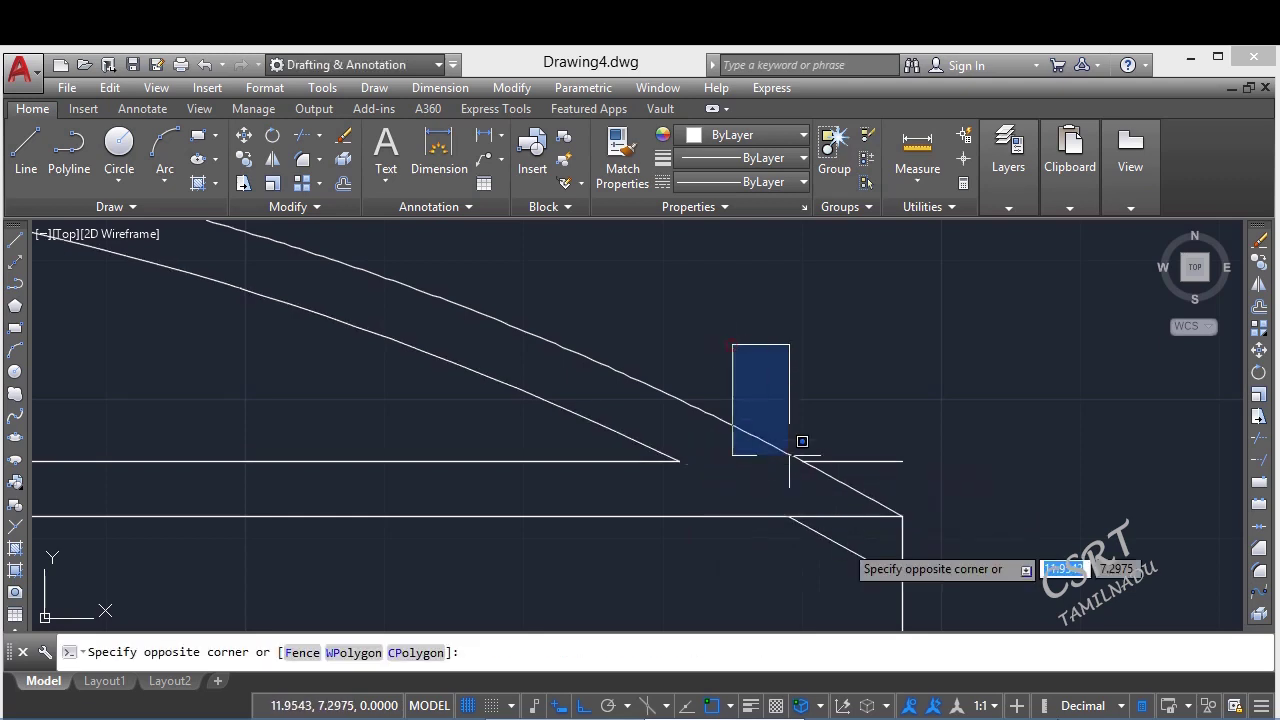
{"action": "left_click", "coordinate": [977, 588]}
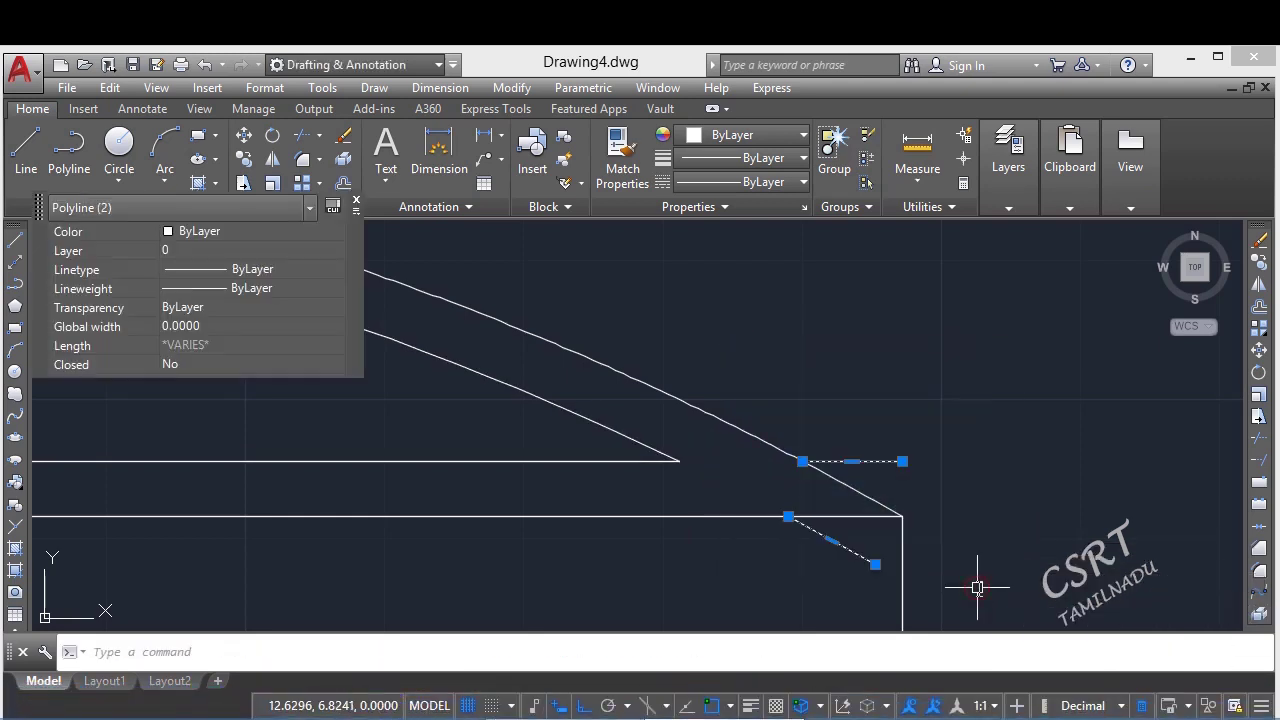
{"action": "key", "text": "Escape"}
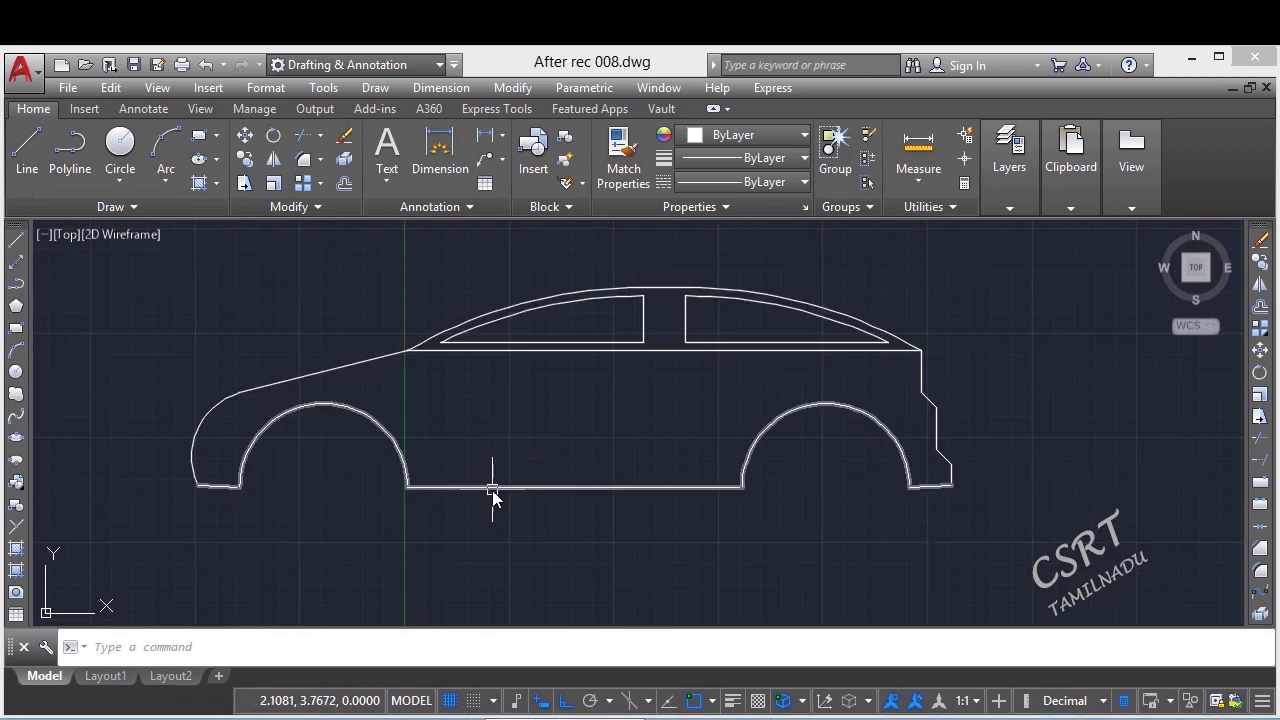
{"action": "left_click", "coordinate": [495, 488]}
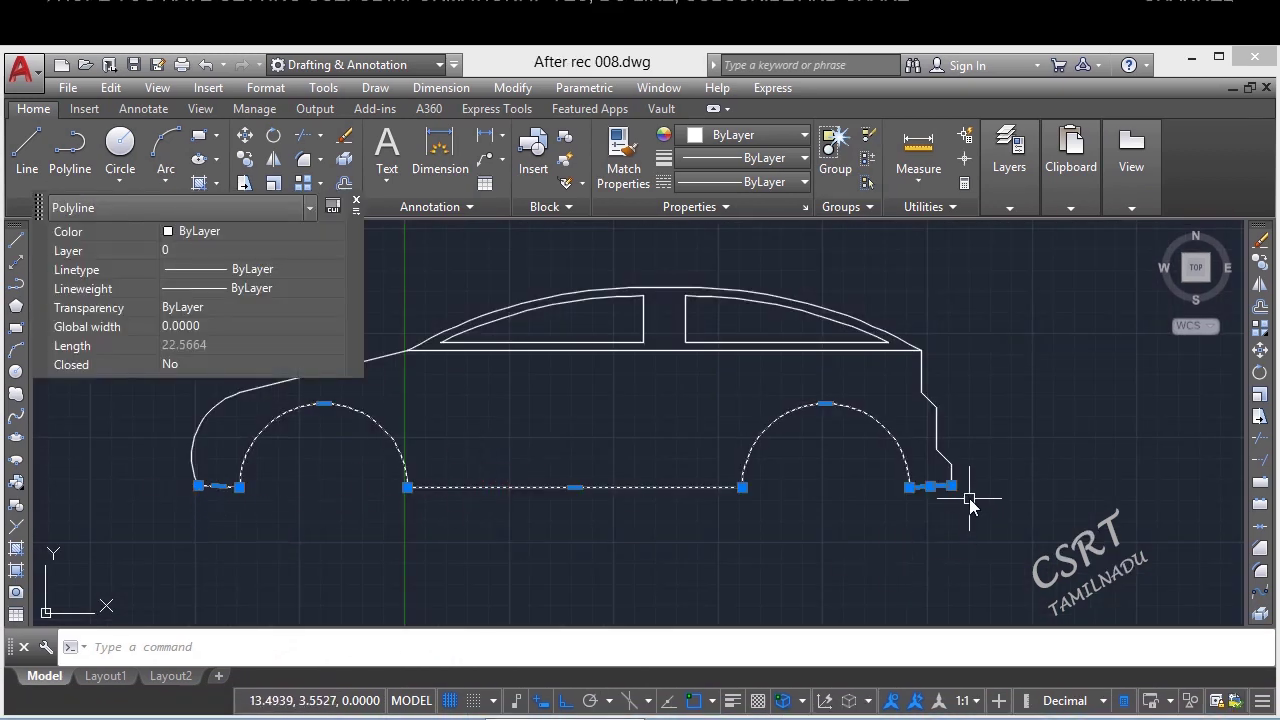
{"action": "key", "text": "Escape"}
{"action": "left_click", "coordinate": [937, 440]}
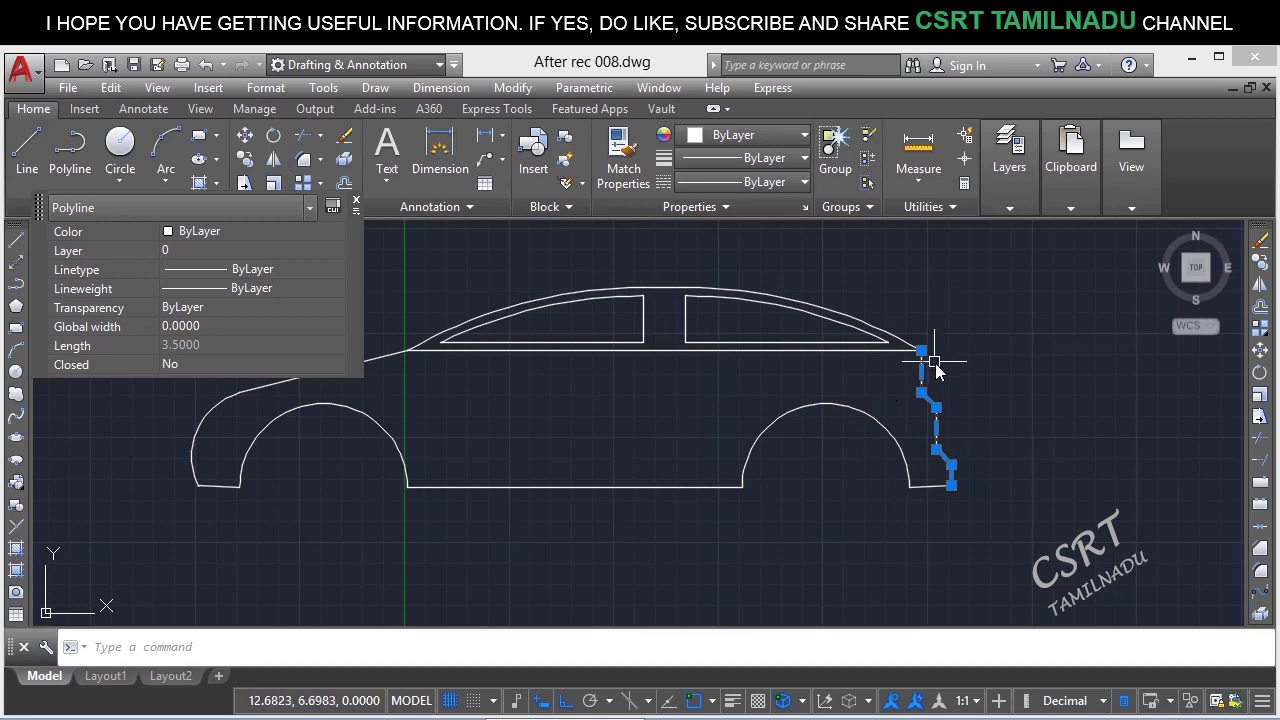
{"action": "key", "text": "Escape"}
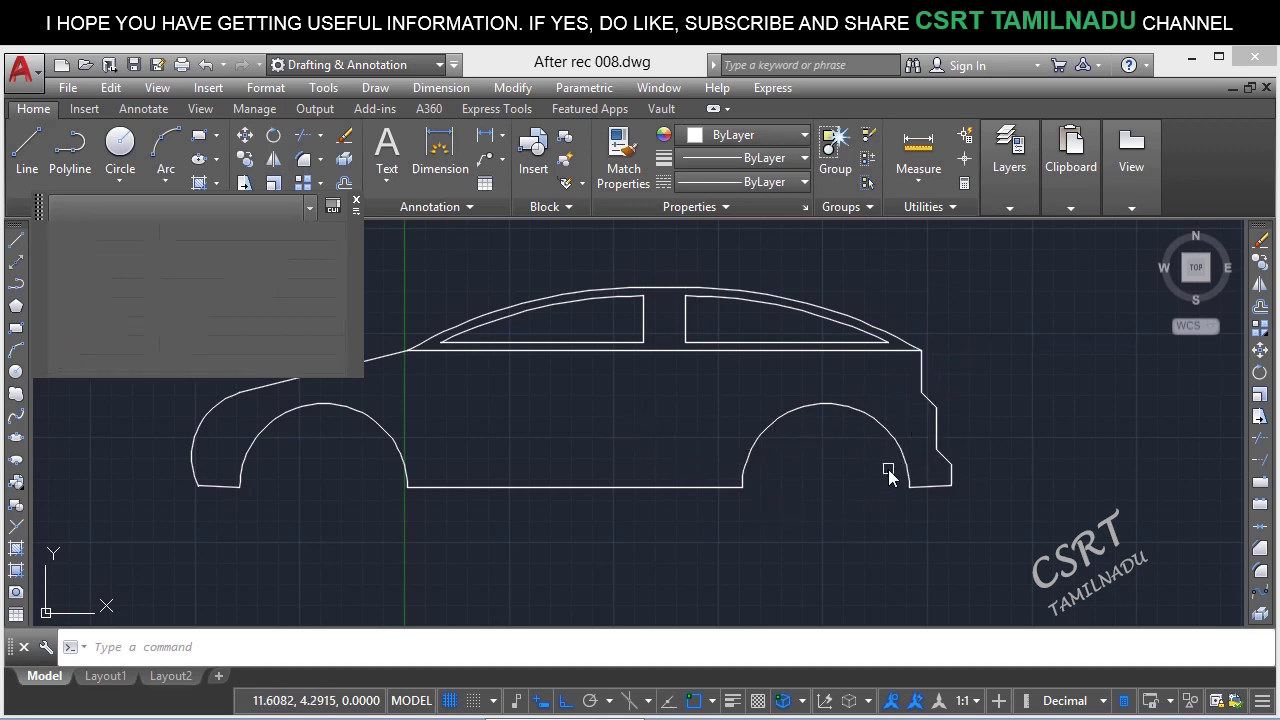
{"action": "left_click", "coordinate": [653, 488]}
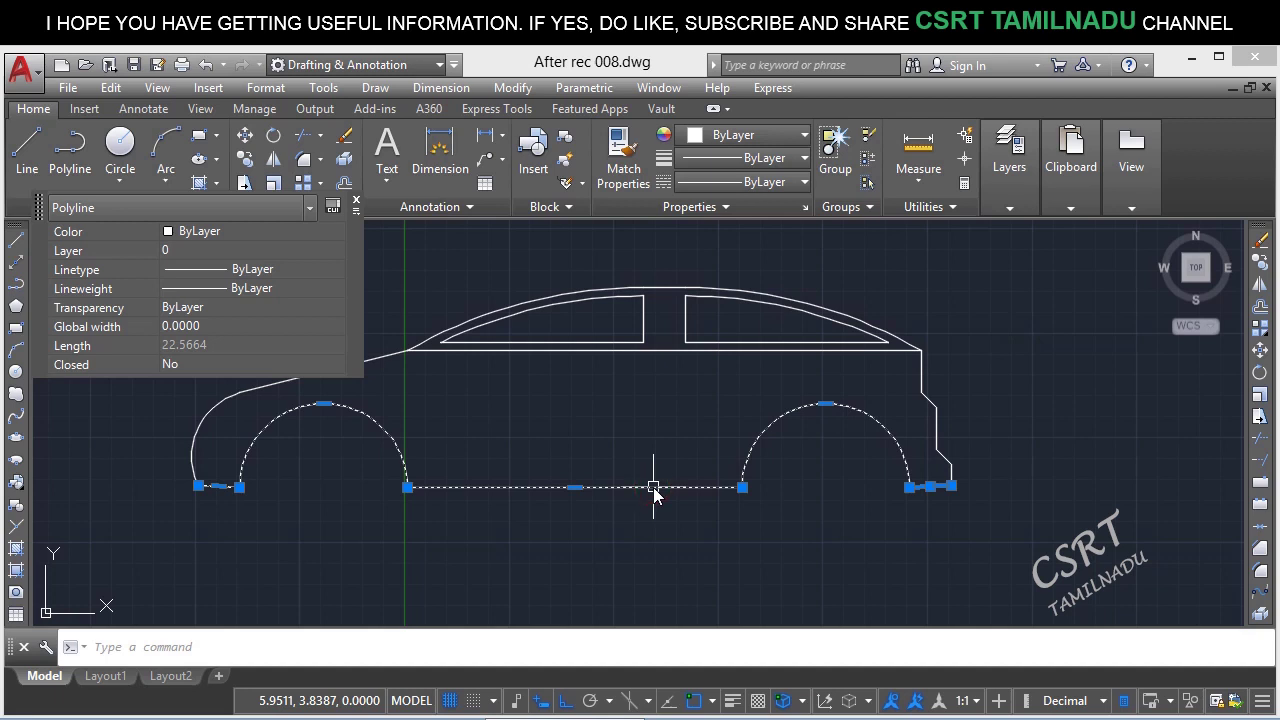
Explode the lower body polyline with X and delete its front wheel arch arc.
{"action": "type", "text": "x"}
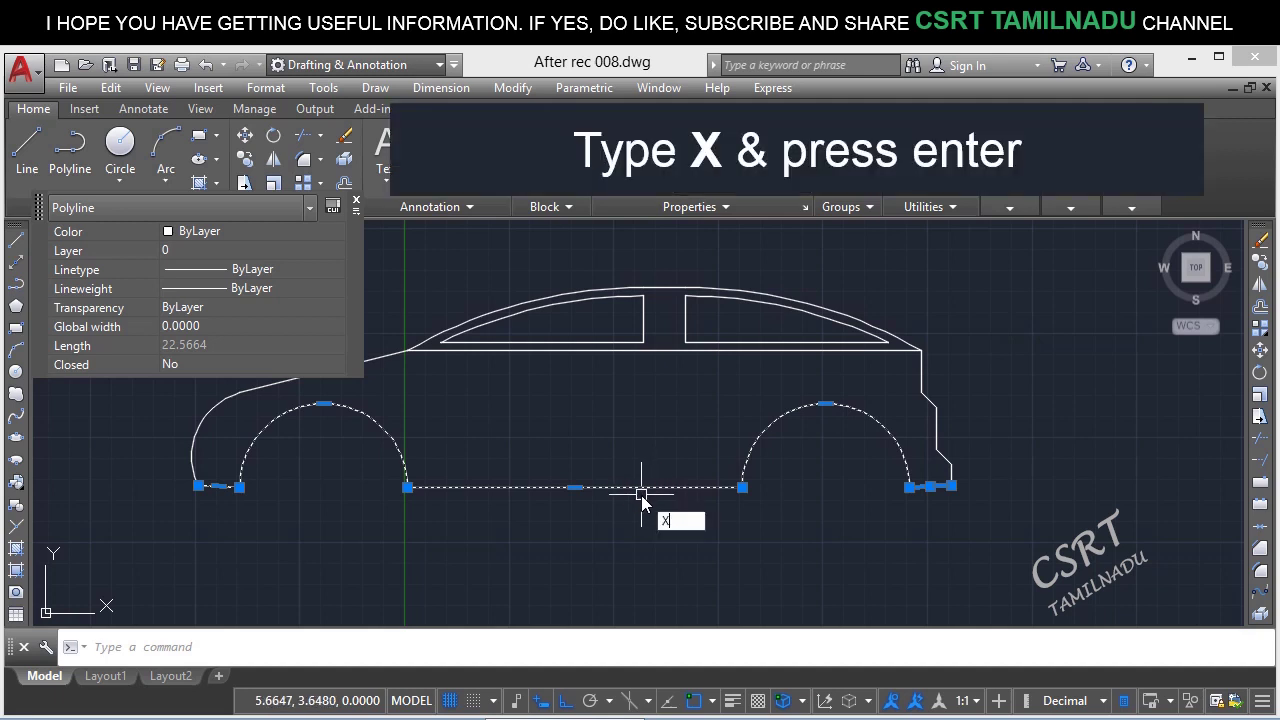
{"action": "key", "text": "Return"}
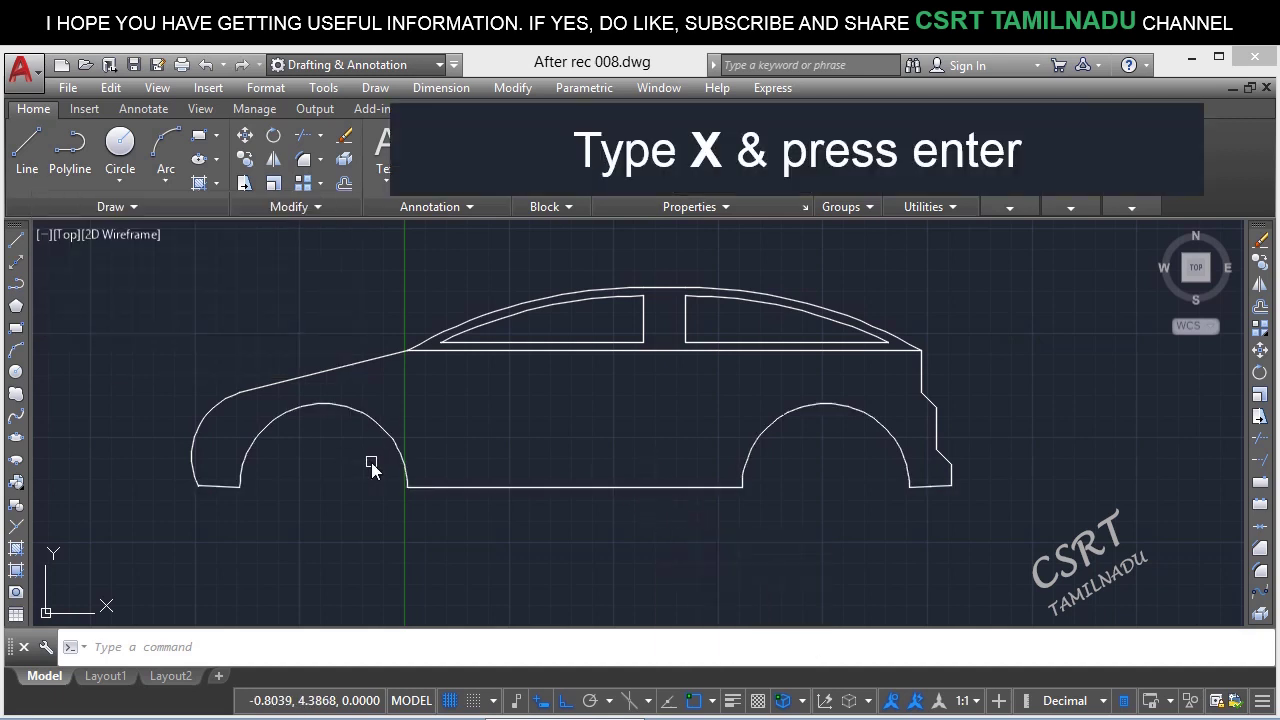
{"action": "left_click", "coordinate": [386, 433]}
{"action": "key", "text": "Delete"}
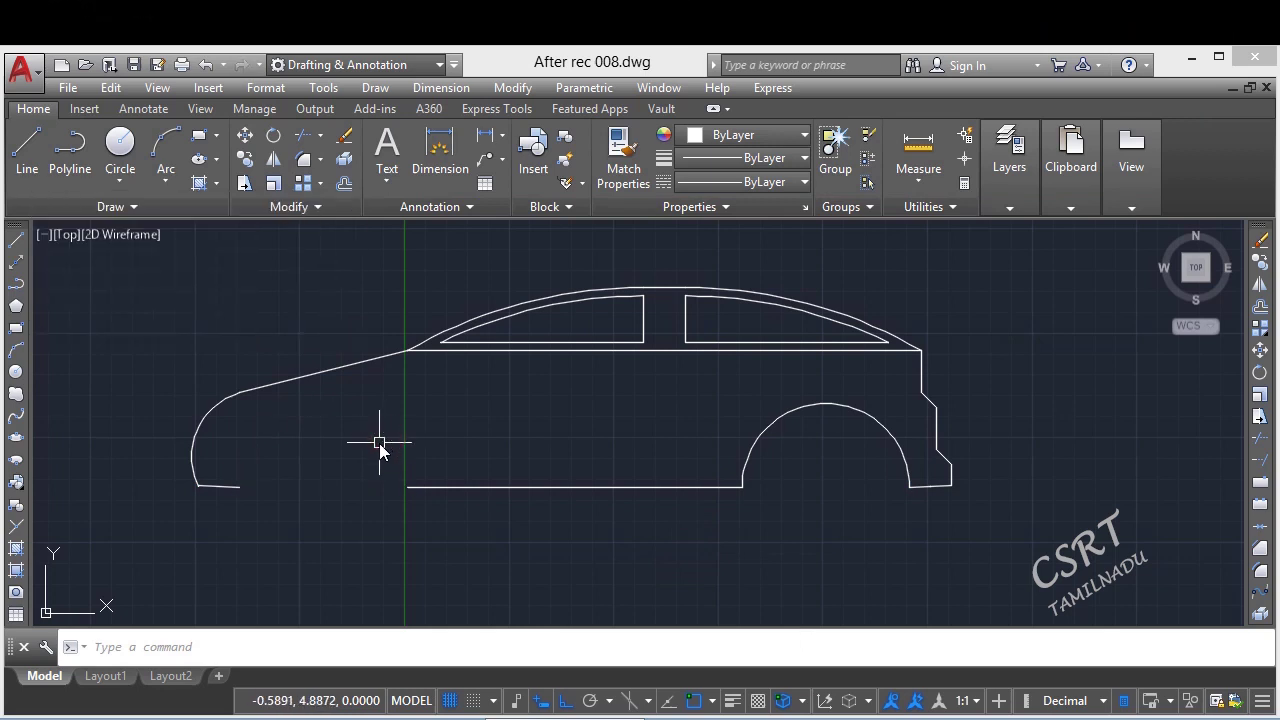
{"action": "type", "text": "Pl"}
{"action": "key", "text": "Return"}
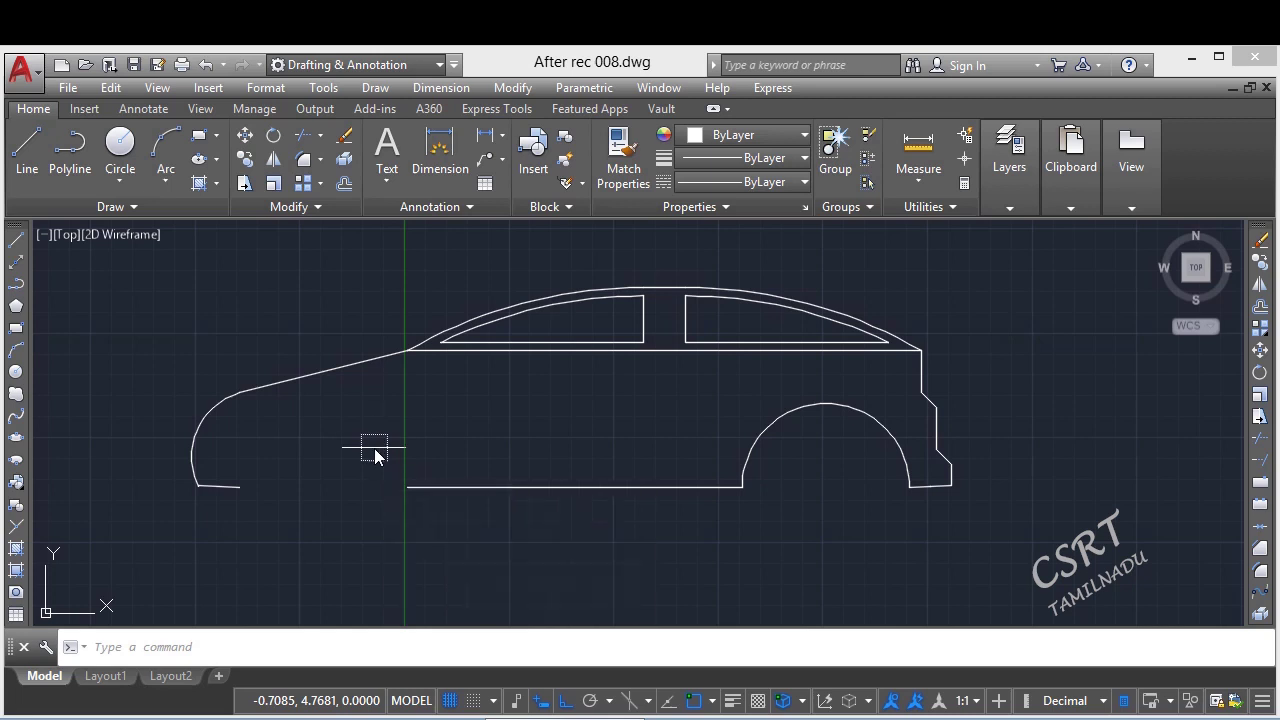
Draw a 180° polyline arc between the front and middle bottom line ends as the wheel arch.
{"action": "left_click", "coordinate": [240, 488]}
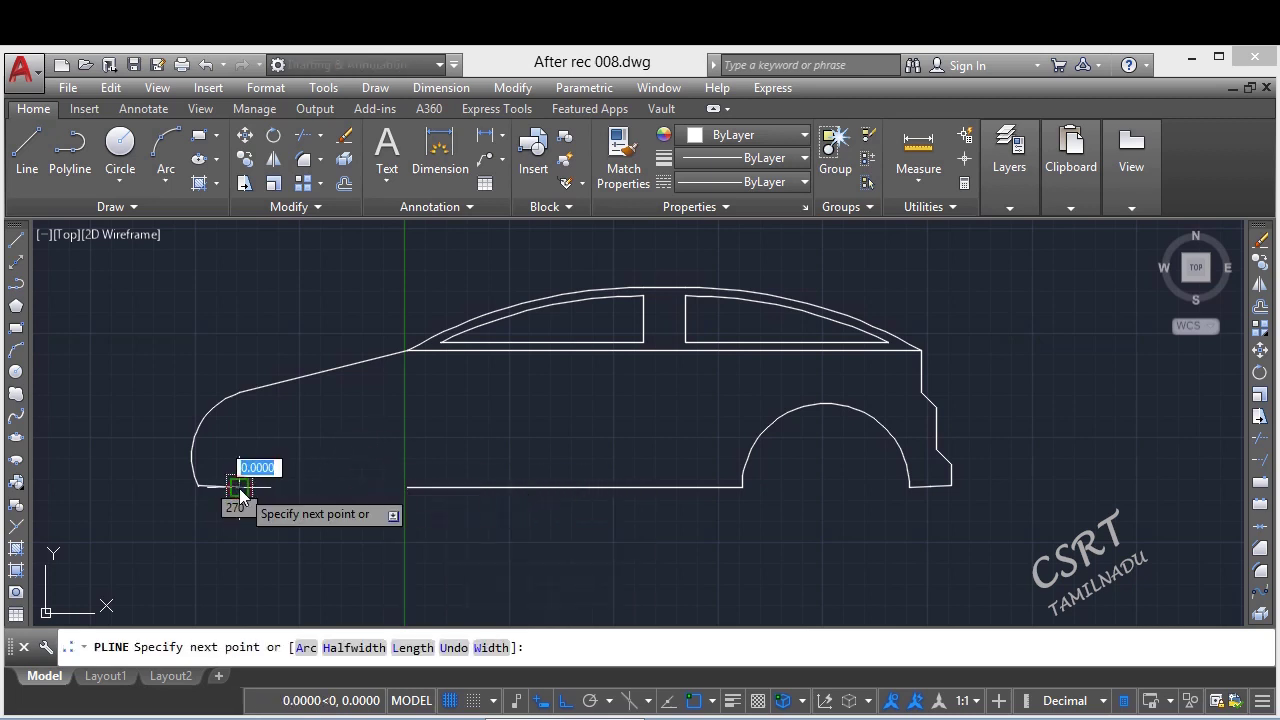
{"action": "left_click", "coordinate": [306, 647]}
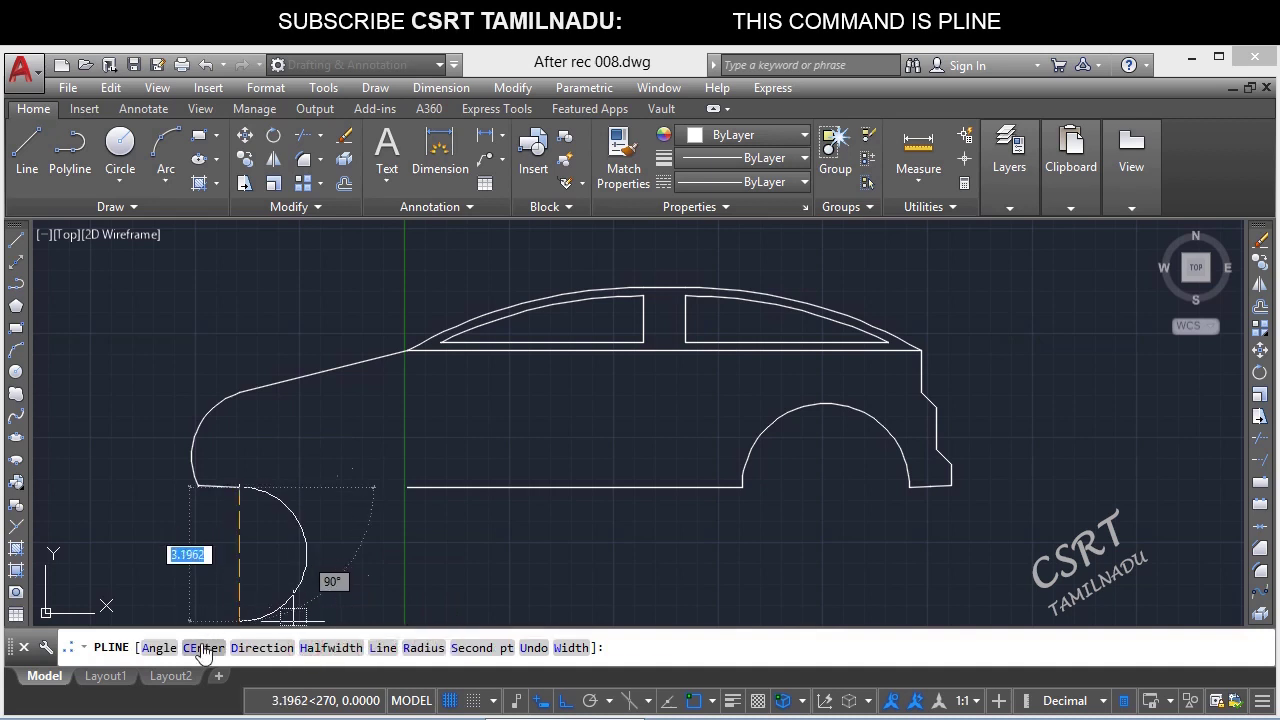
{"action": "left_click", "coordinate": [160, 648]}
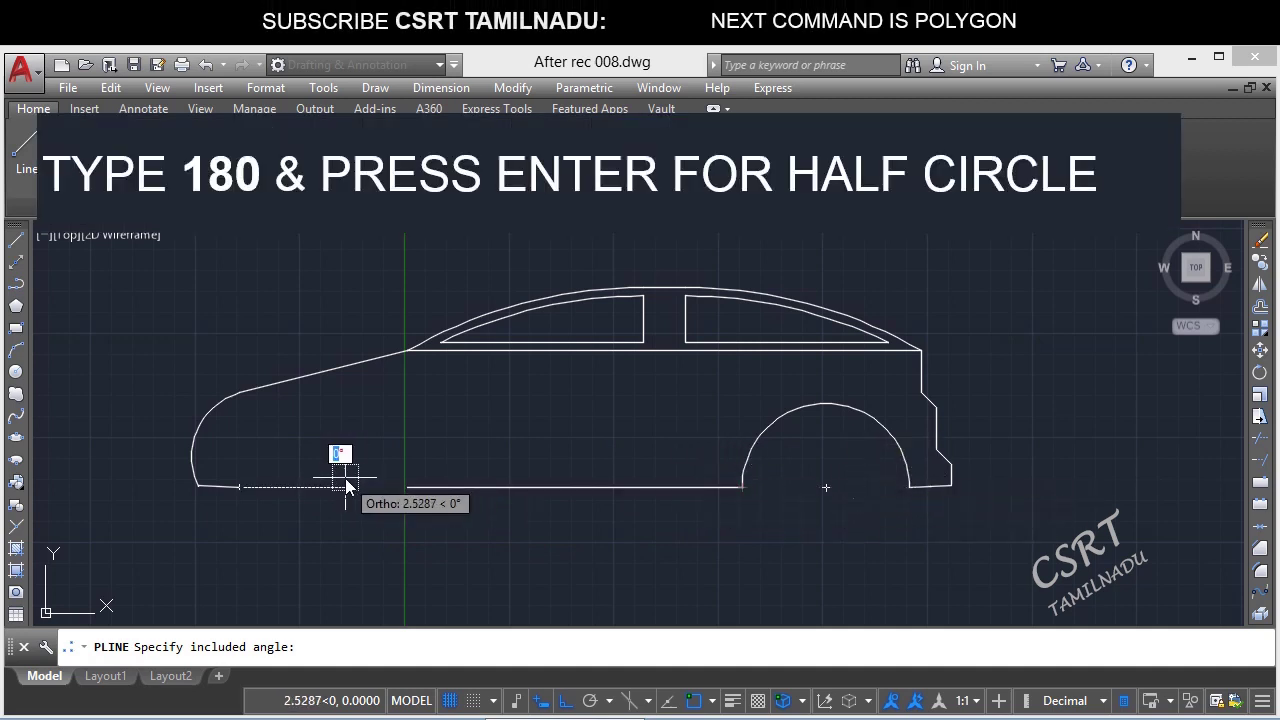
{"action": "type", "text": "18"}
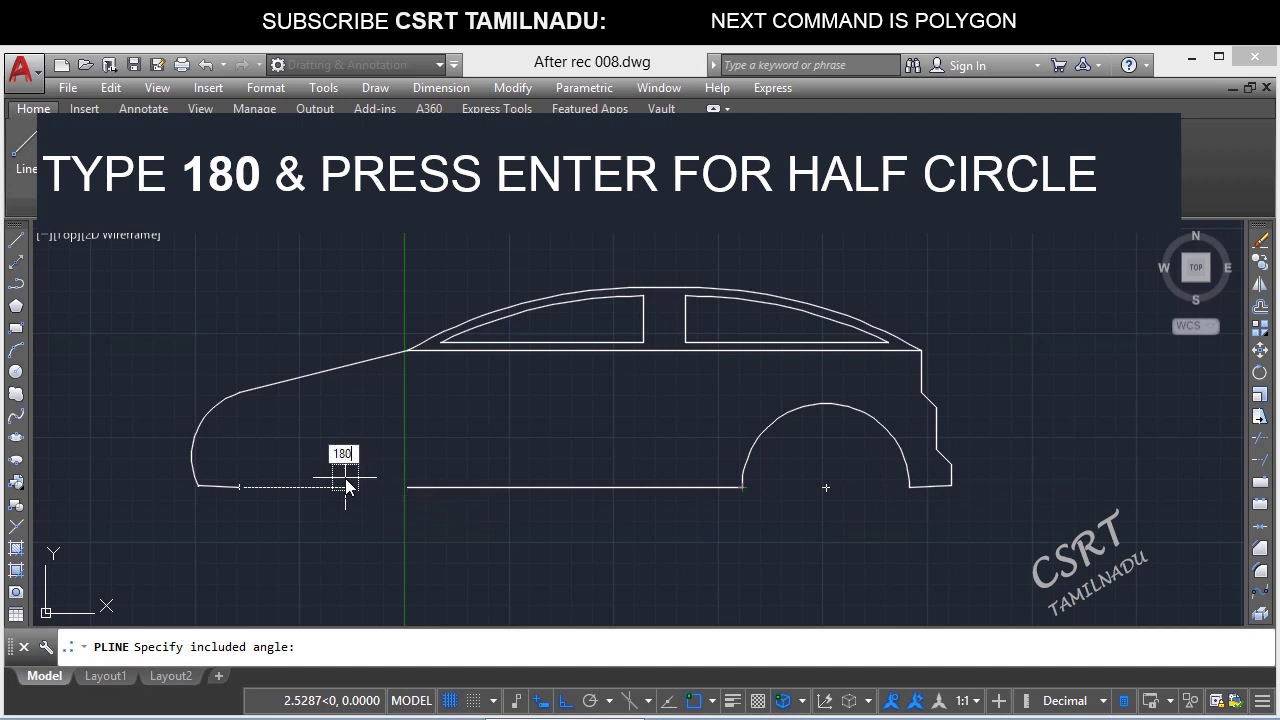
{"action": "key", "text": "Return"}
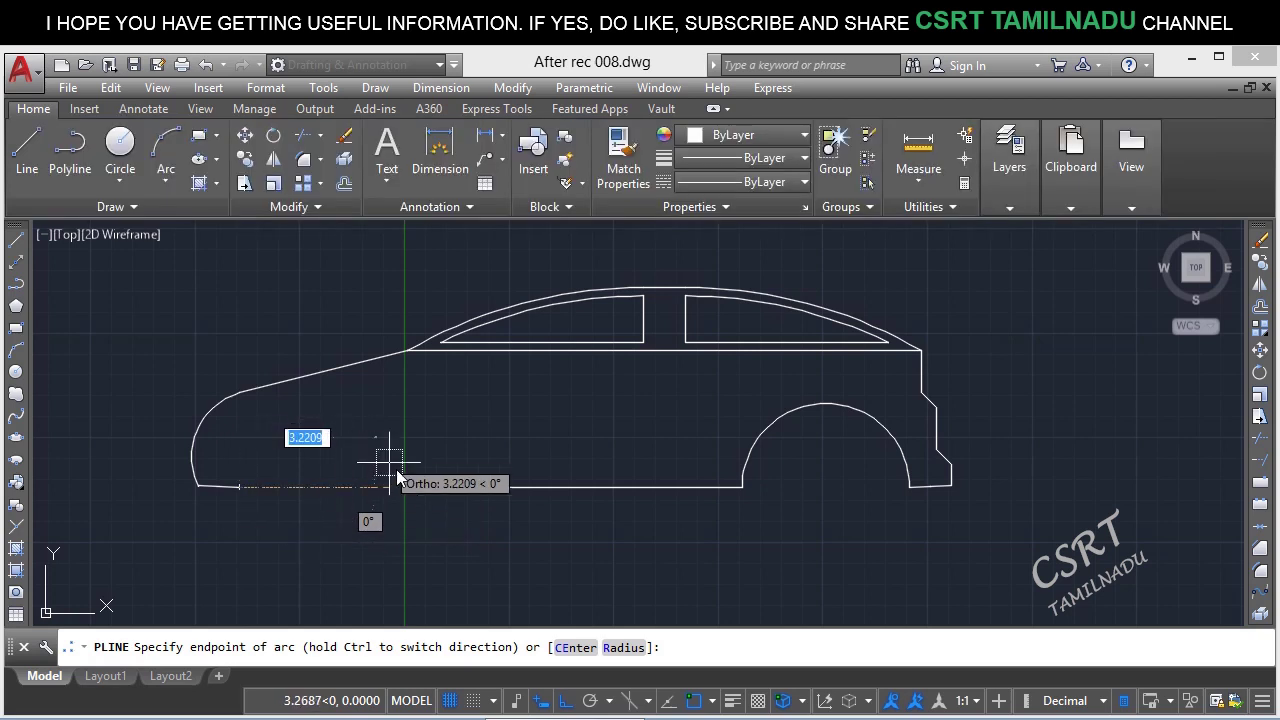
{"action": "left_click", "coordinate": [410, 484]}
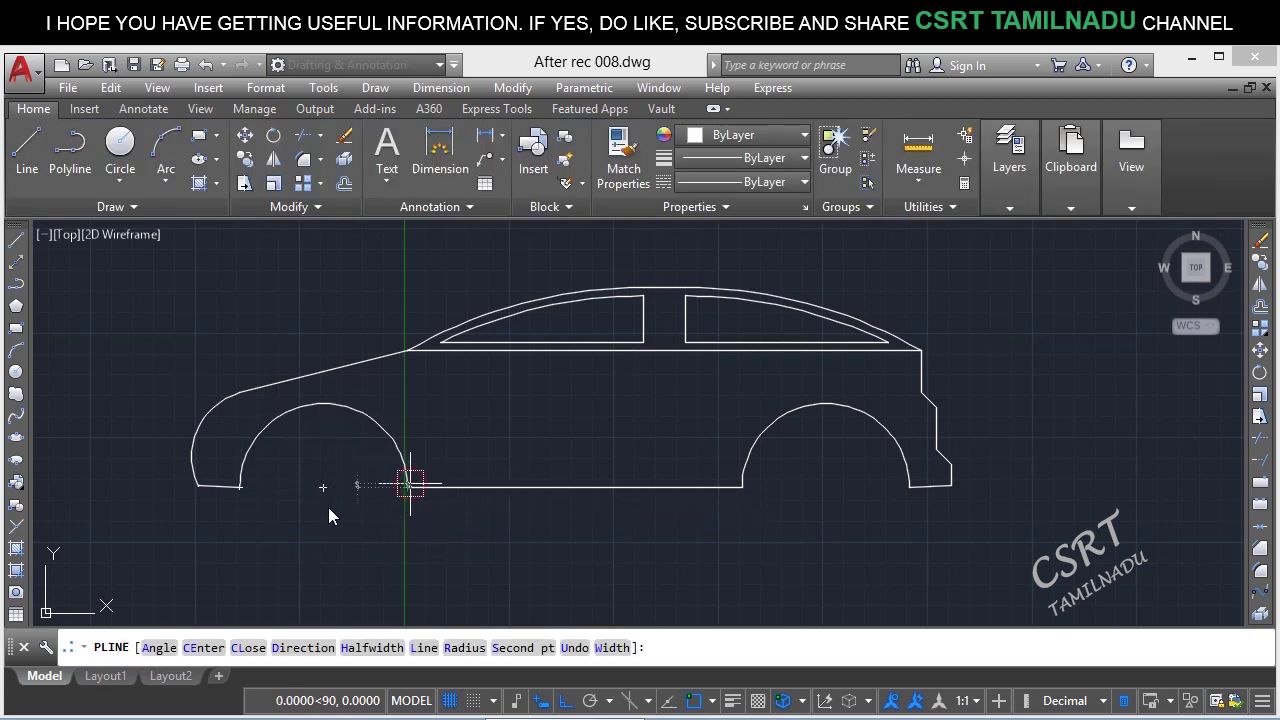
{"action": "key", "text": "Return"}
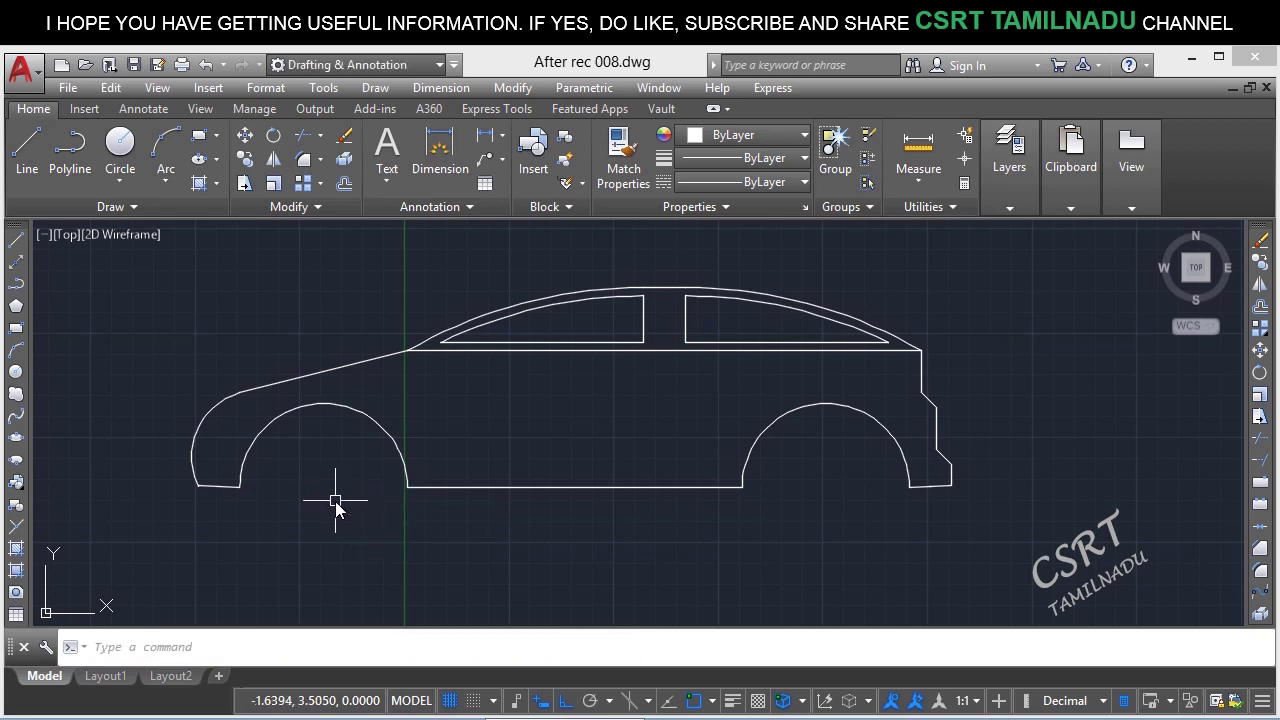
Draw a Start, Center, Angle arc beneath the car with an 80° included angle and radius 2.4119.
{"action": "left_click", "coordinate": [165, 181]}
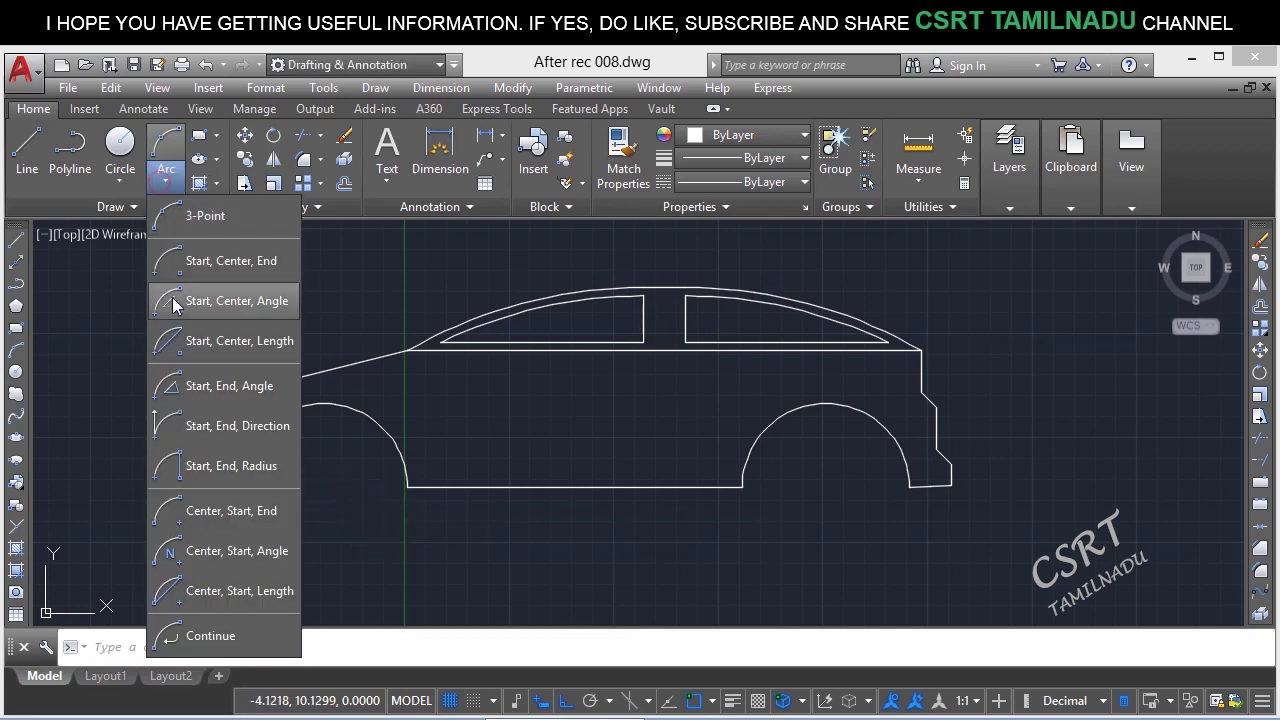
{"action": "left_click", "coordinate": [182, 305]}
{"action": "left_click", "coordinate": [561, 581]}
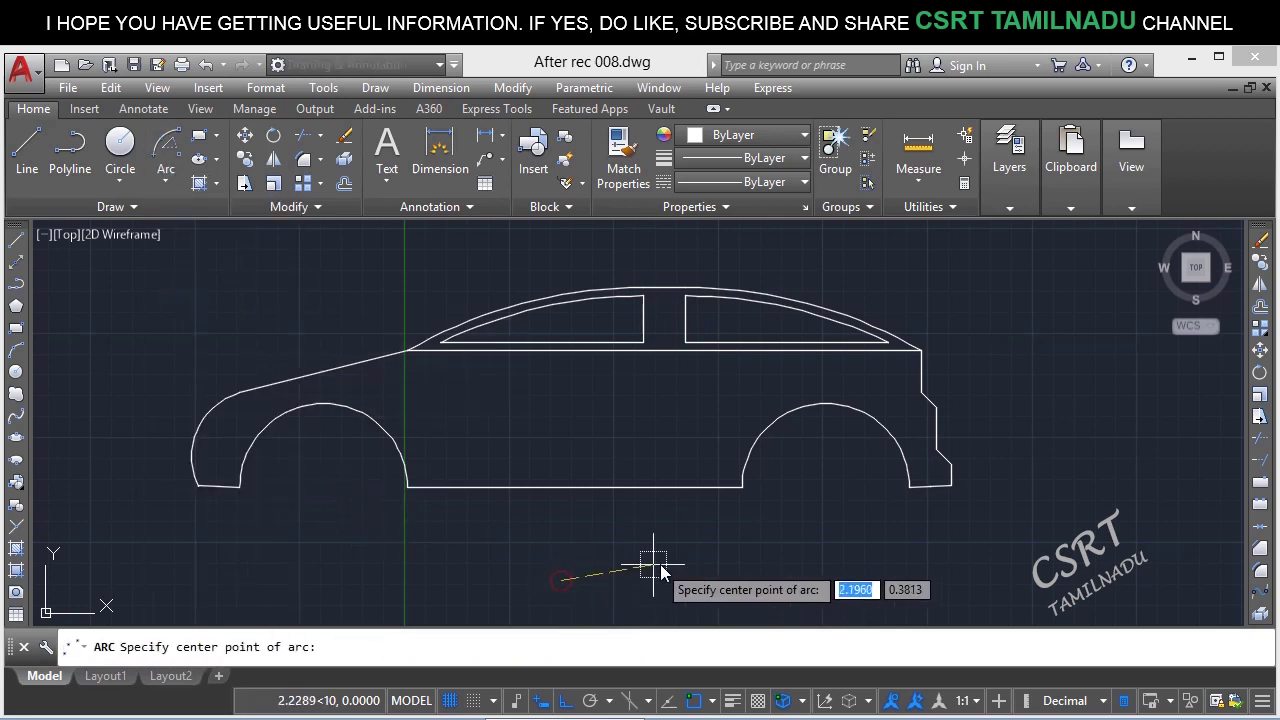
{"action": "left_click", "coordinate": [665, 585]}
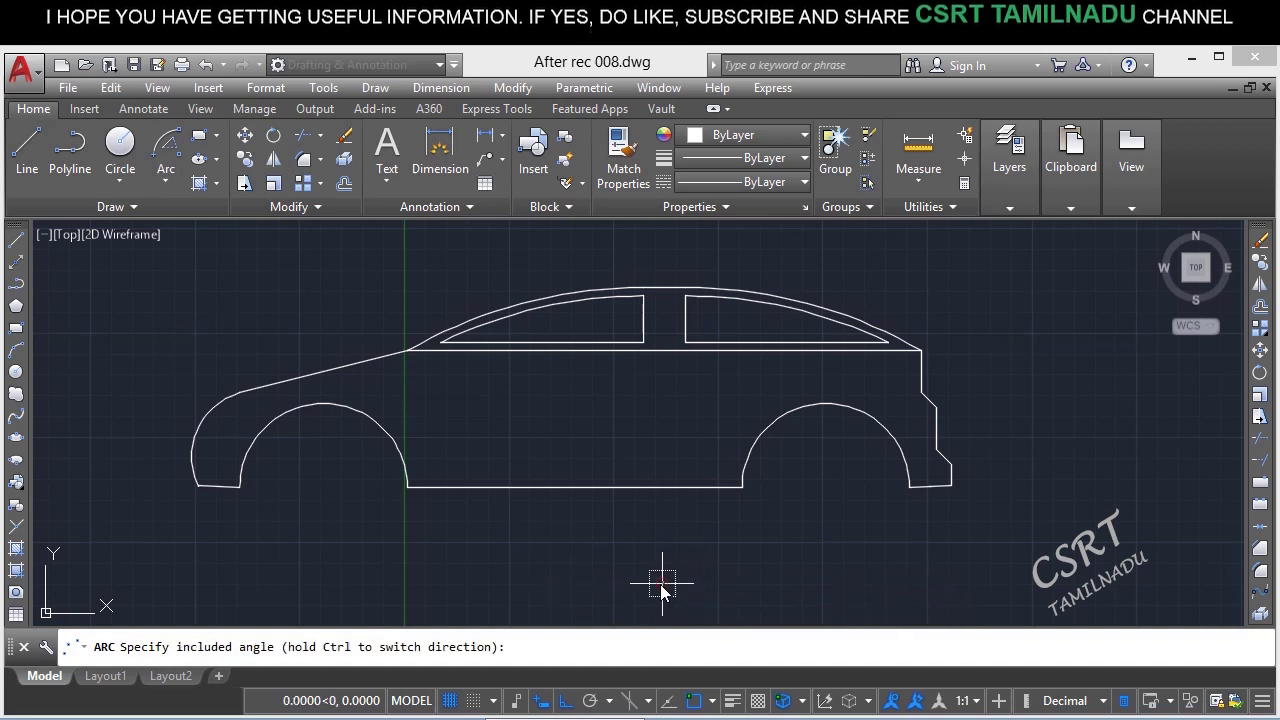
{"action": "middle_click_drag", "start_coordinate": [628, 597], "coordinate": [628, 481]}
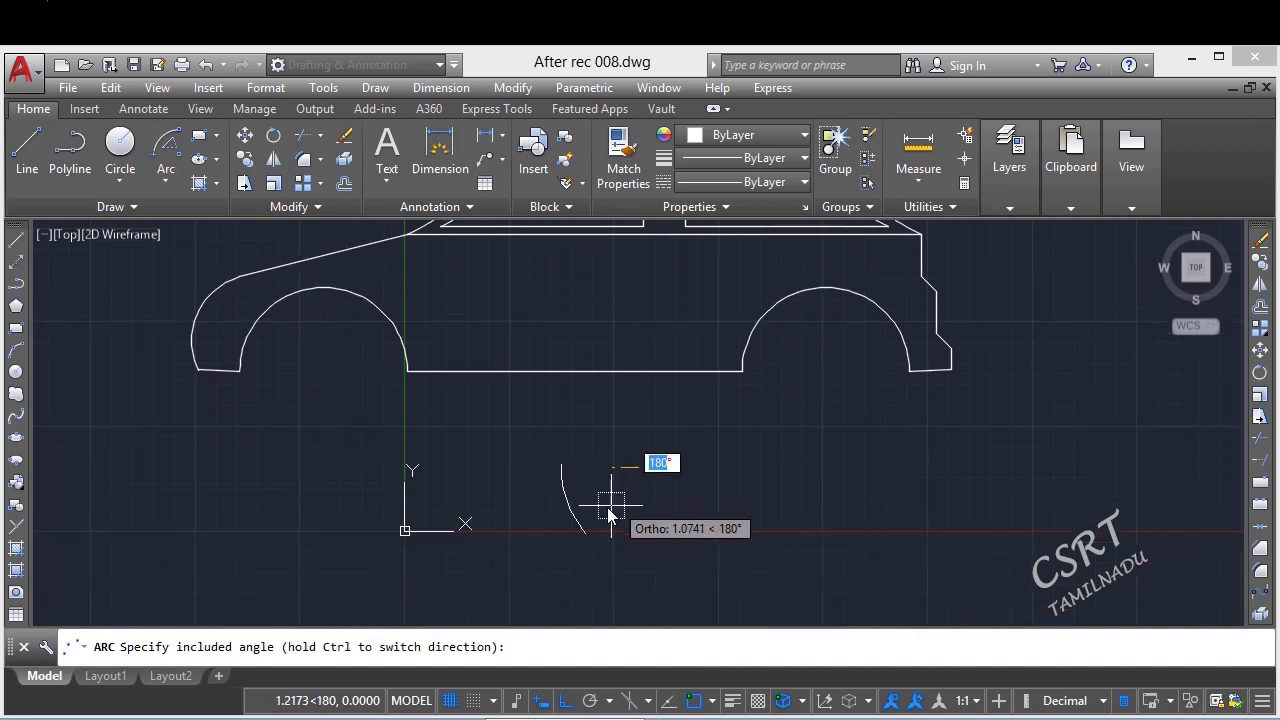
{"action": "key", "text": "F8"}
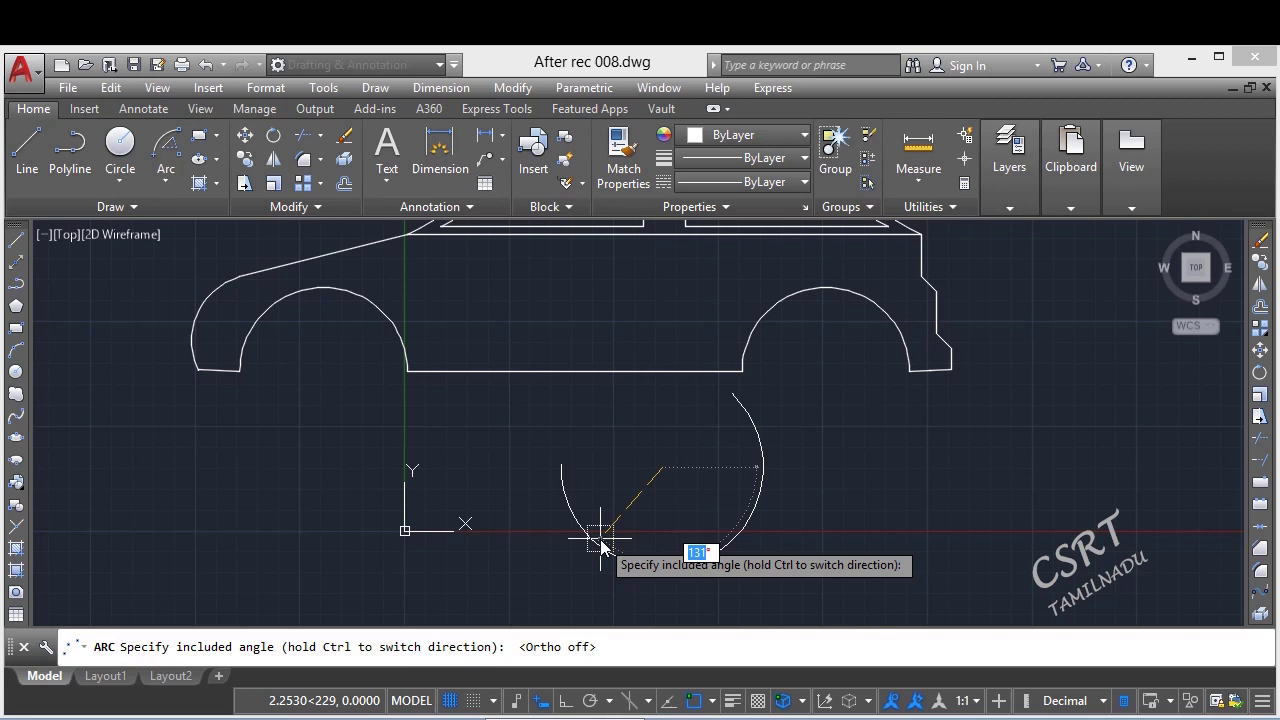
{"action": "type", "text": "80"}
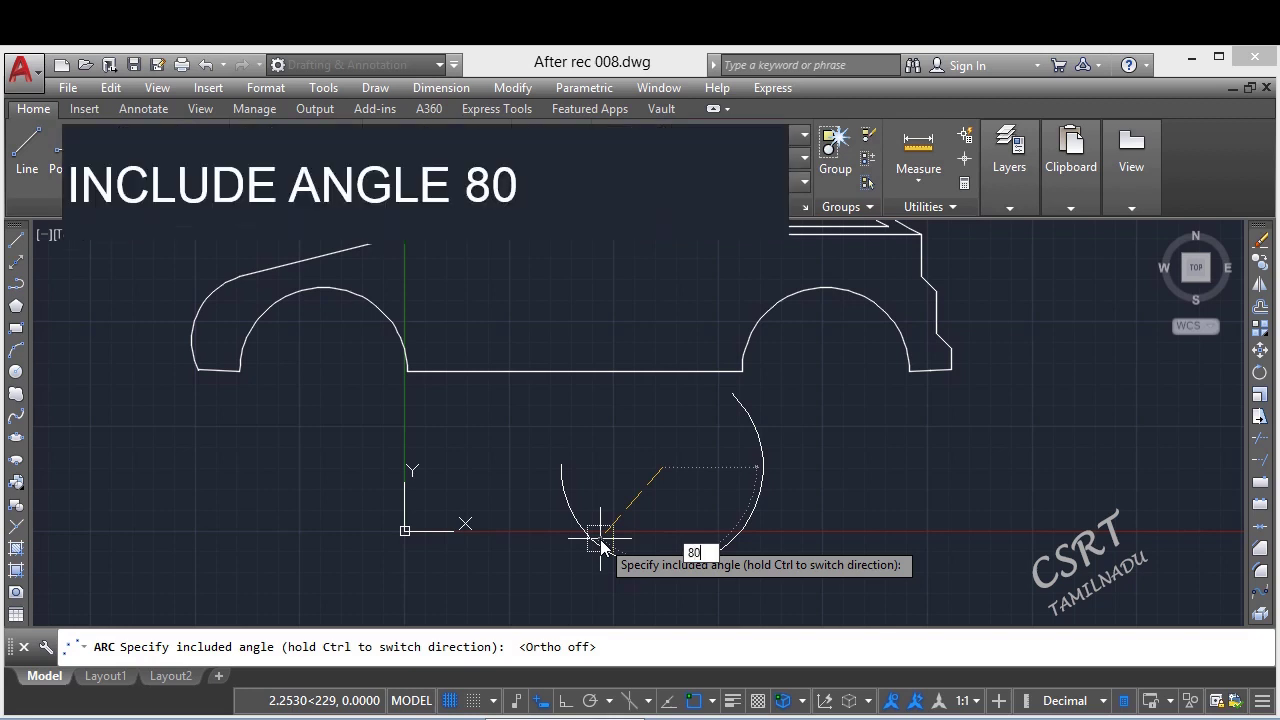
{"action": "key", "text": "Return"}
{"action": "left_click", "coordinate": [612, 550]}
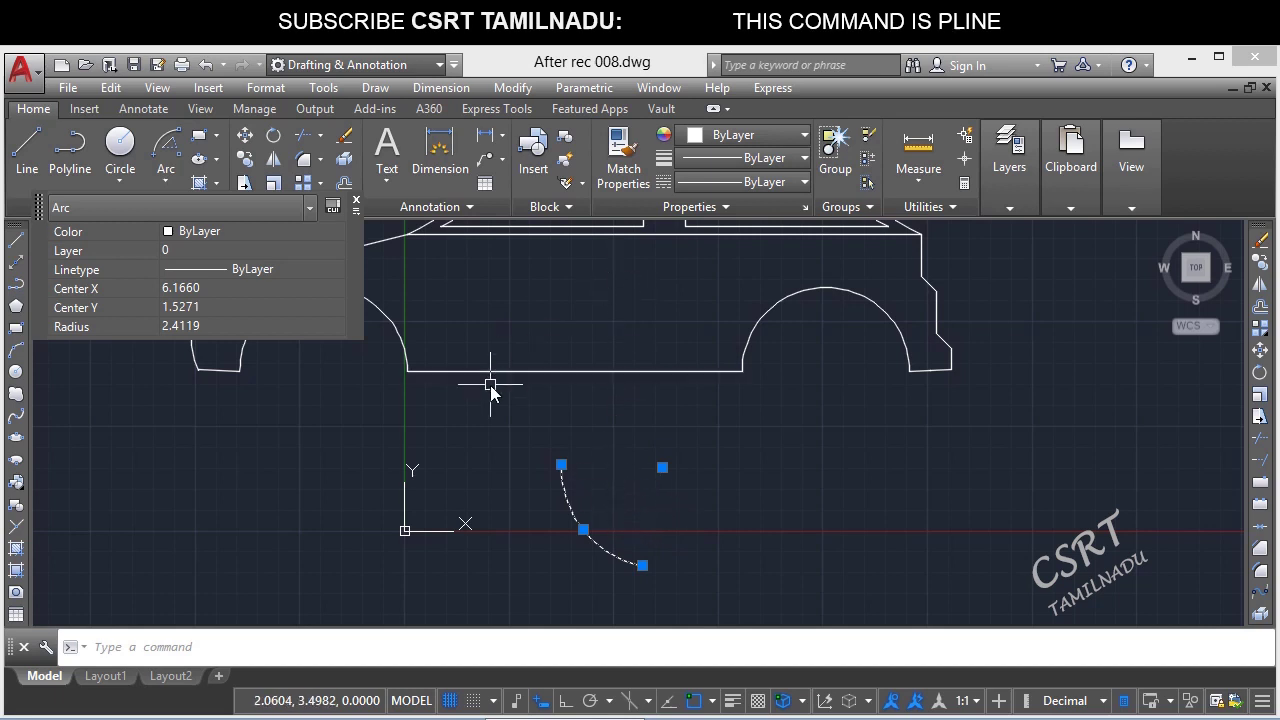
{"action": "type", "text": "DAN"}
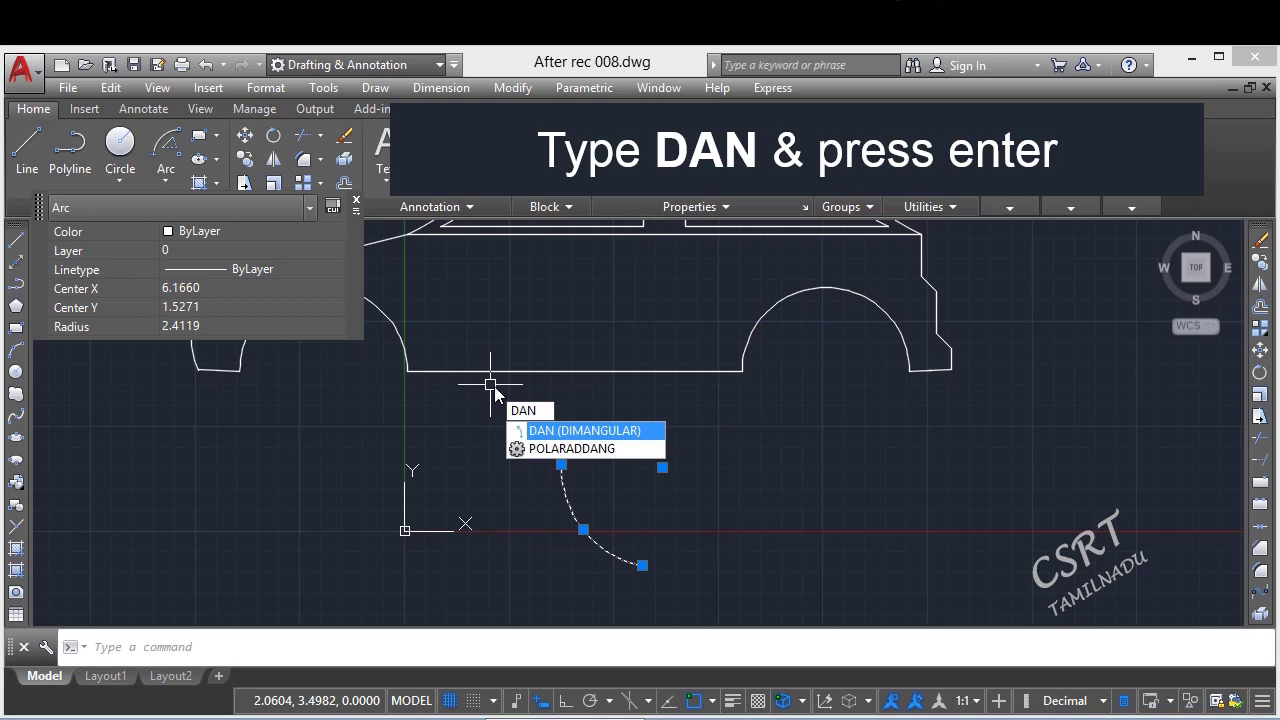
Measure the small arc under the car with DAN, placing its 80° angle label beside it.
{"action": "key", "text": "Return"}
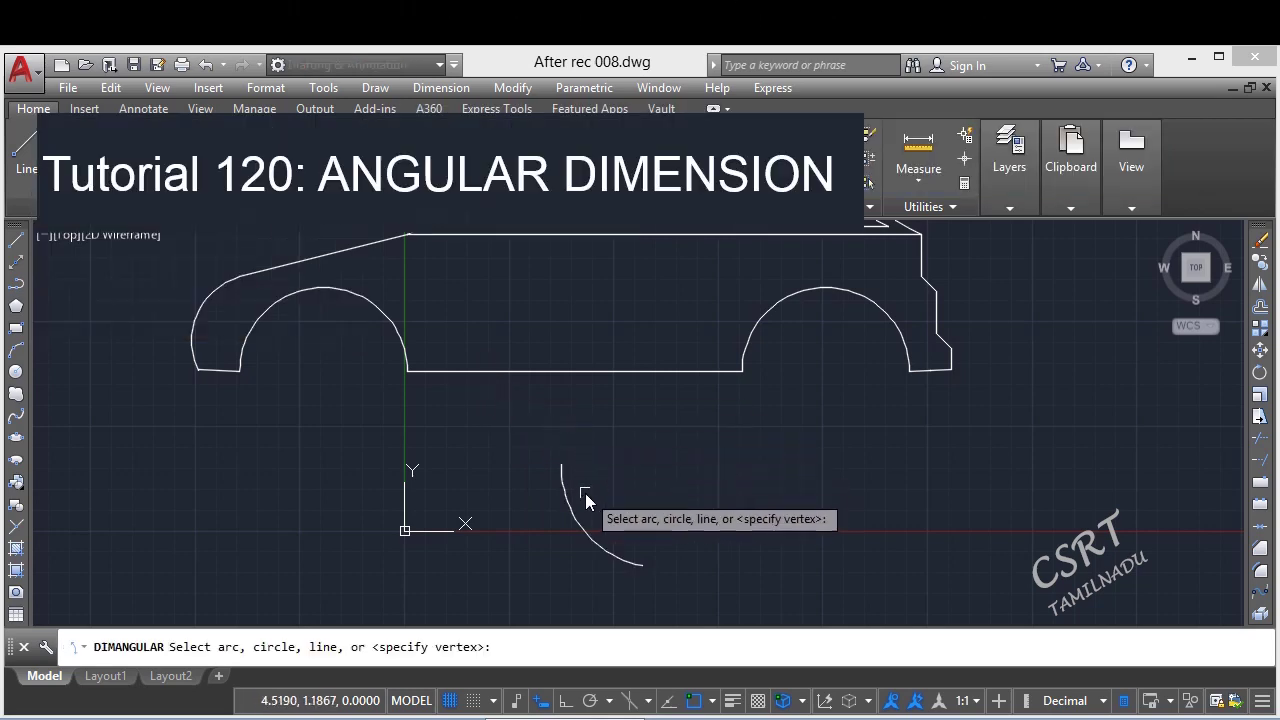
{"action": "left_click", "coordinate": [574, 507]}
{"action": "left_click", "coordinate": [623, 484]}
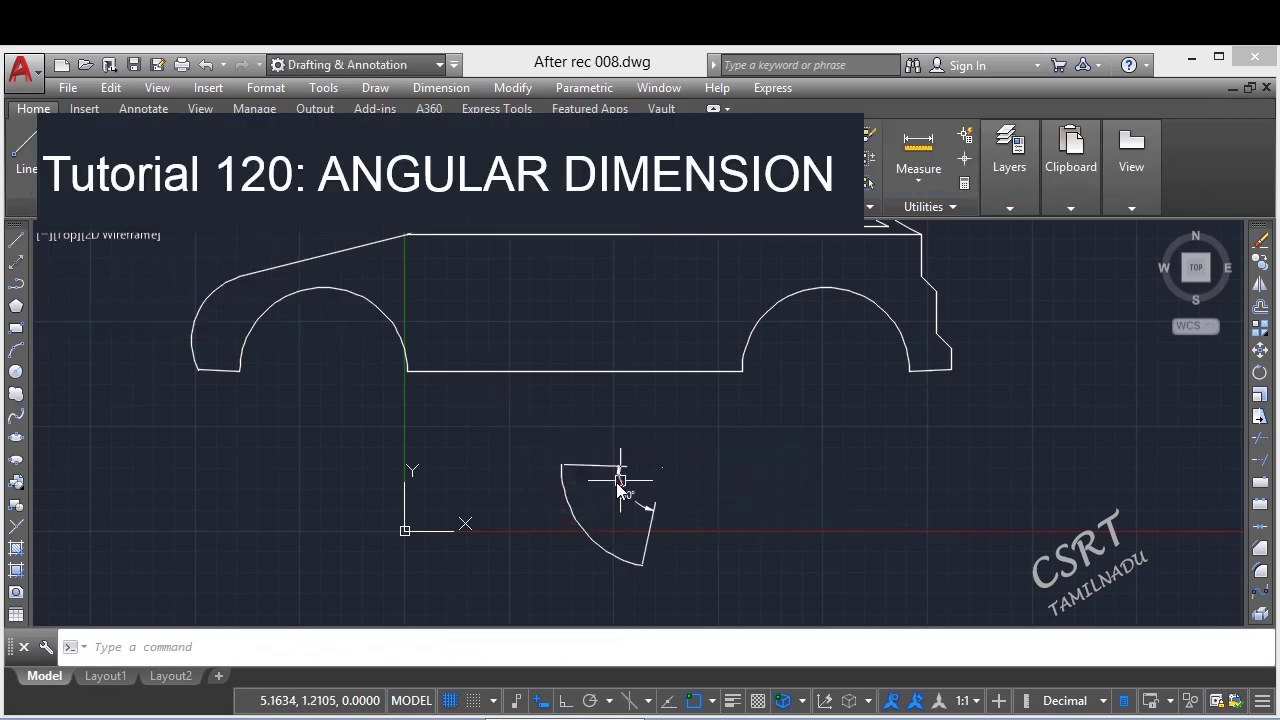
{"action": "scroll", "coordinate": [623, 484], "scroll_direction": "up", "scroll_amount": 4}
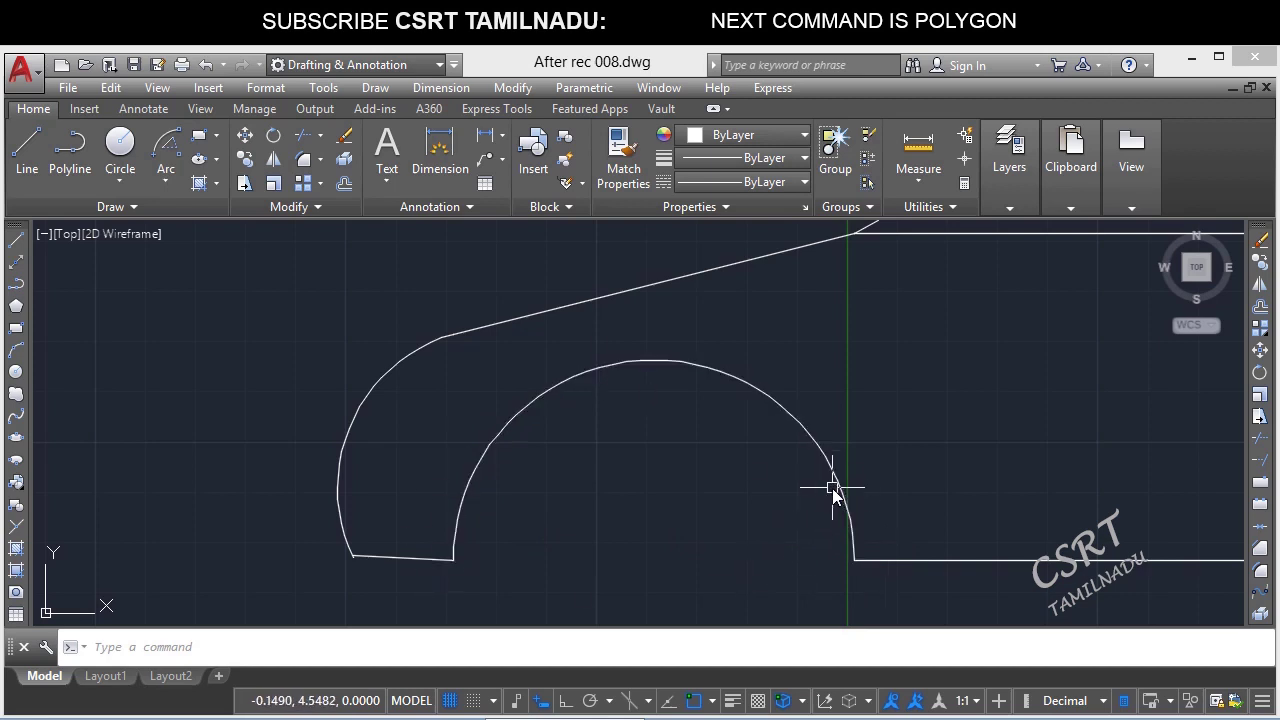
{"action": "type", "text": "PL"}
{"action": "key", "text": "Return"}
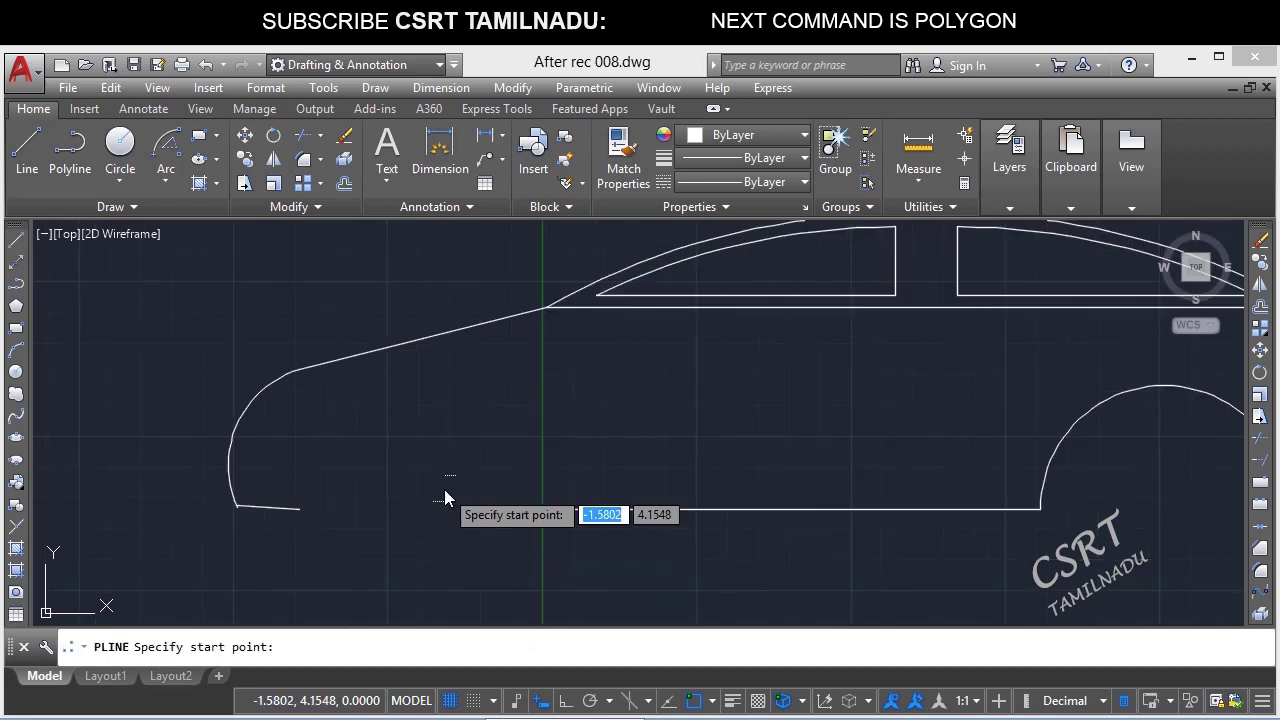
{"action": "left_click", "coordinate": [298, 510]}
{"action": "type", "text": "A"}
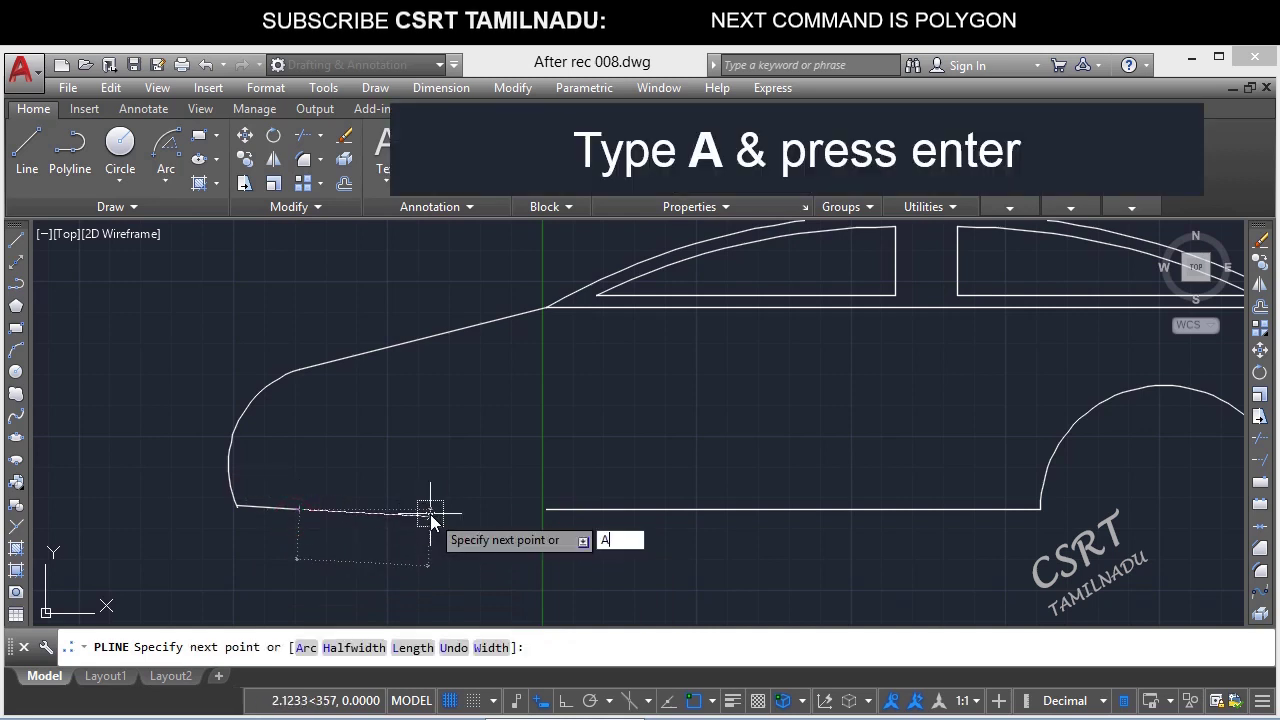
{"action": "key", "text": "Return"}
{"action": "type", "text": "C"}
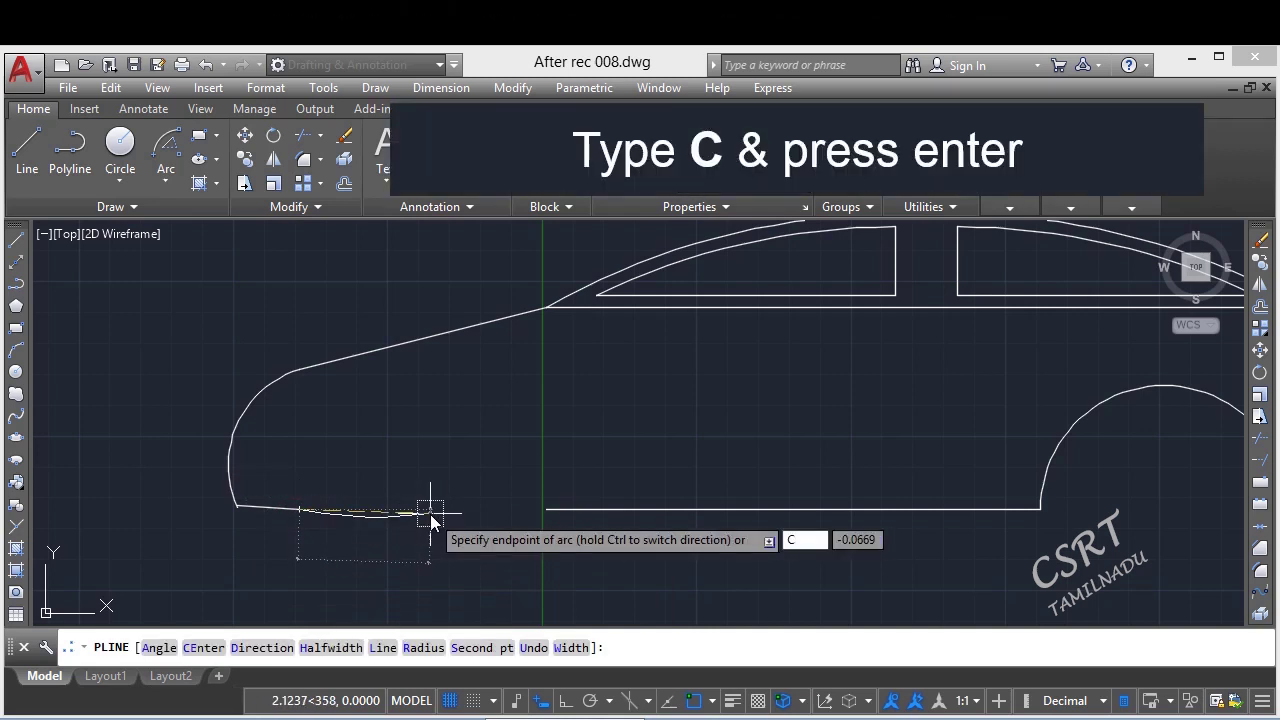
{"action": "key", "text": "Return"}
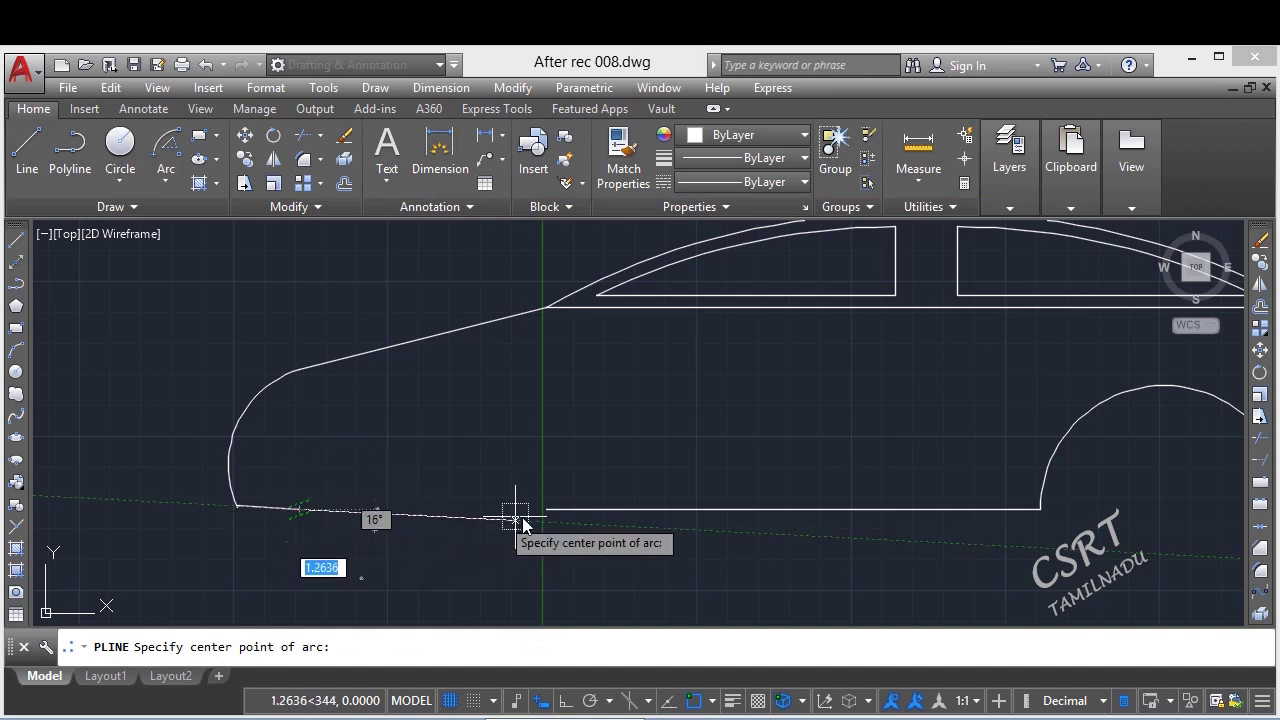
{"action": "key", "text": "F8"}
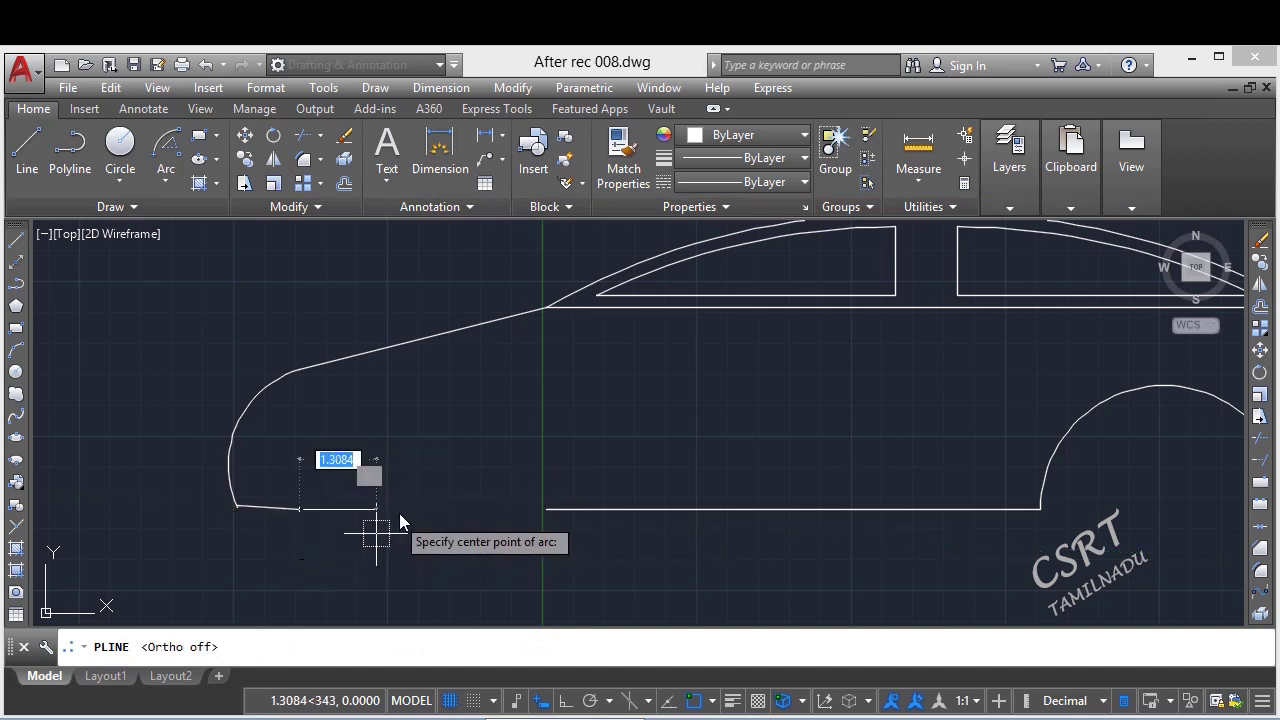
{"action": "key", "text": "F8"}
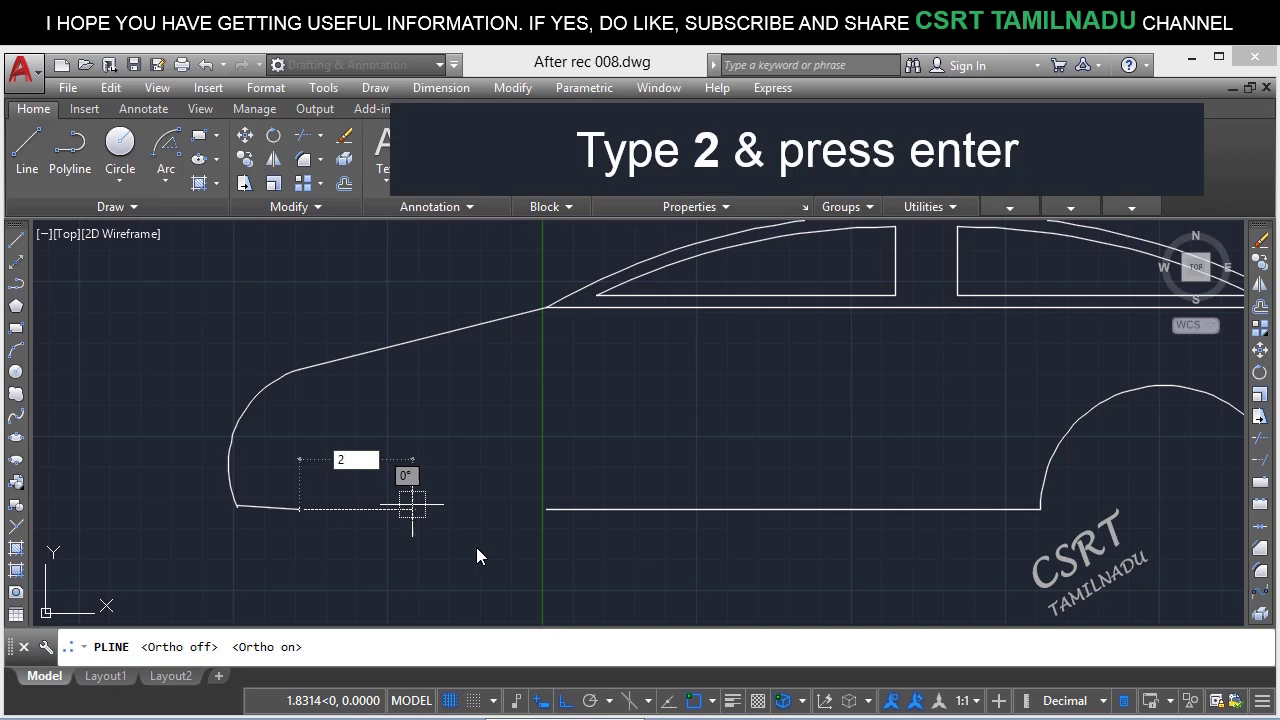
{"action": "key", "text": "Return"}
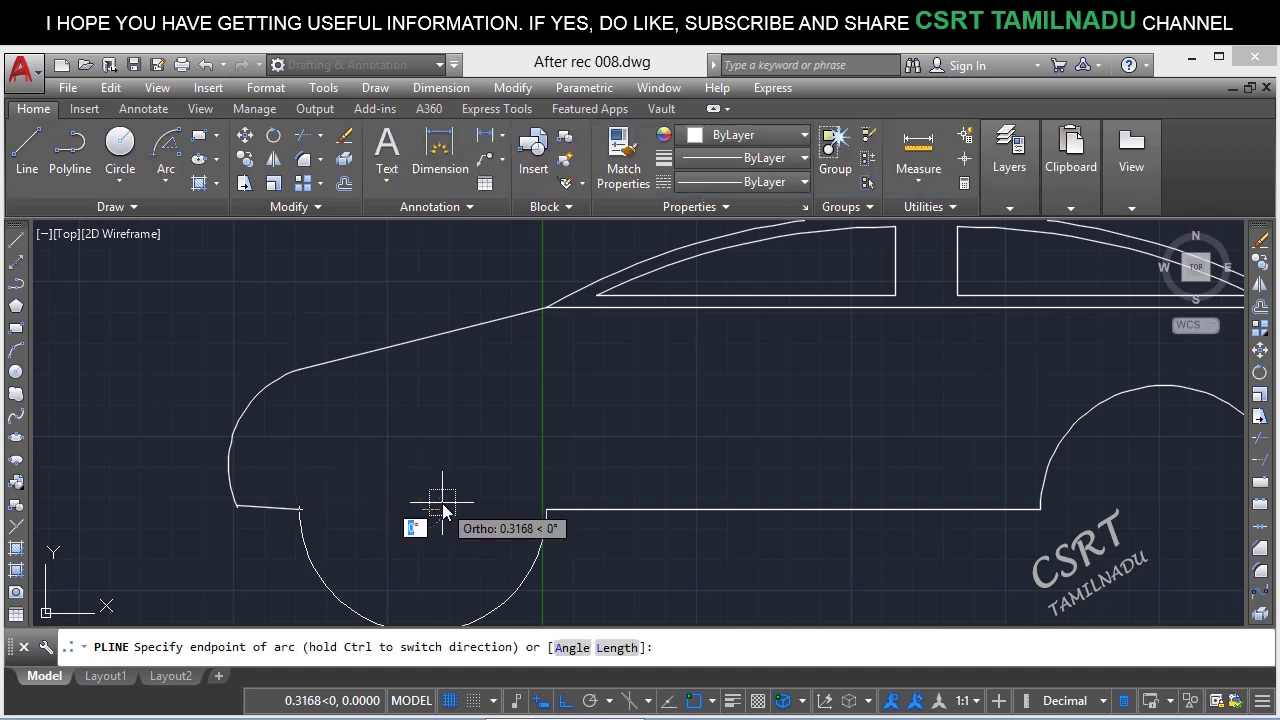
{"action": "scroll", "coordinate": [480, 520], "scroll_direction": "up", "scroll_amount": 3}
{"action": "scroll", "coordinate": [428, 560], "scroll_direction": "down", "scroll_amount": 3}
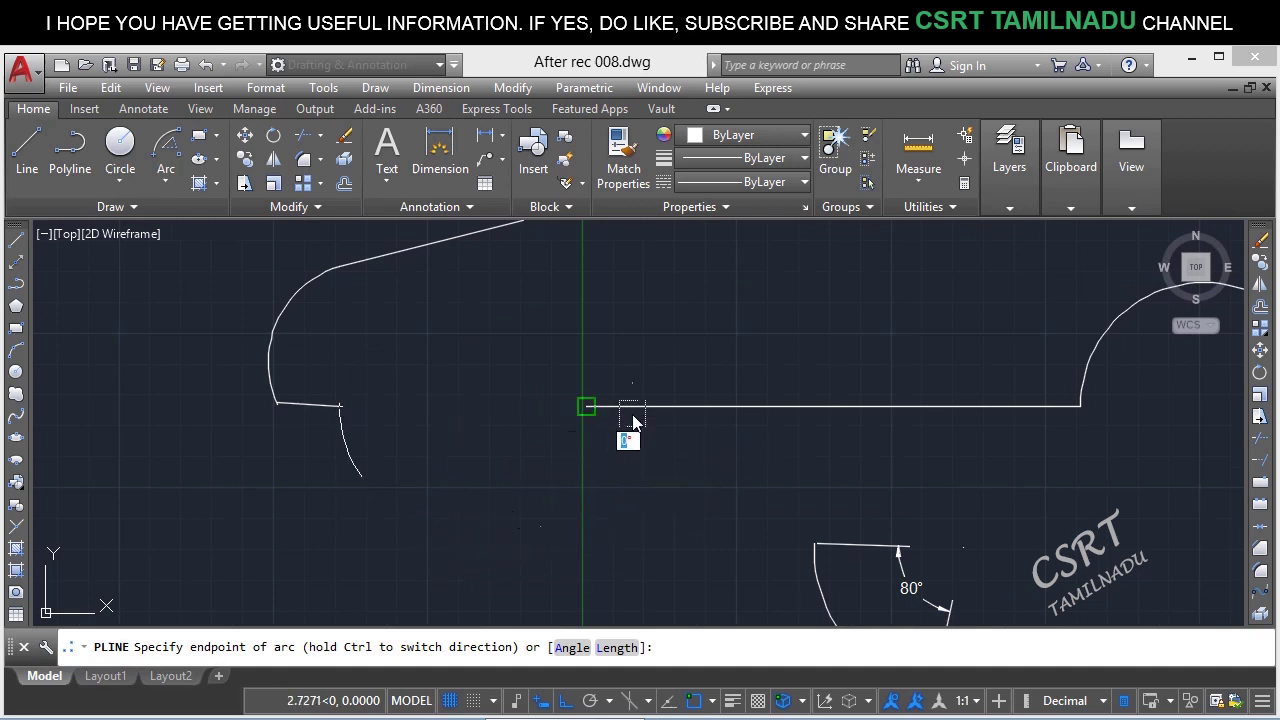
{"action": "left_click", "coordinate": [586, 407]}
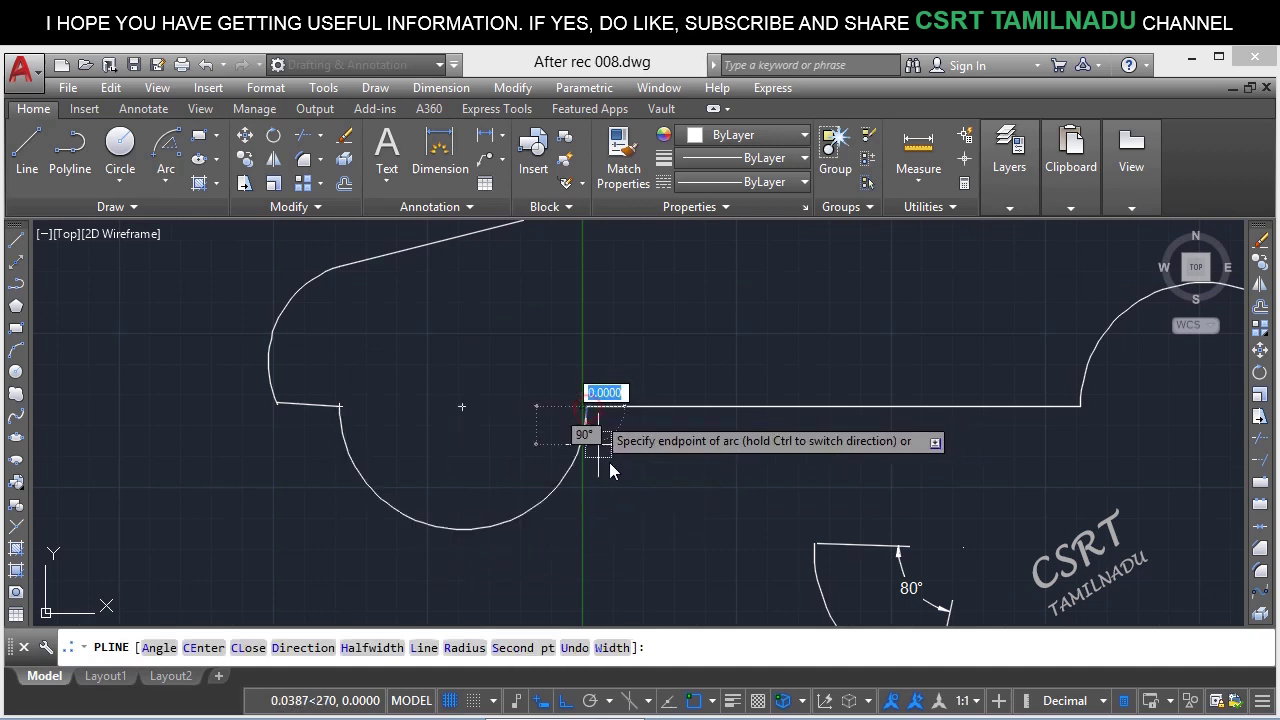
{"action": "key", "text": "ctrl+z"}
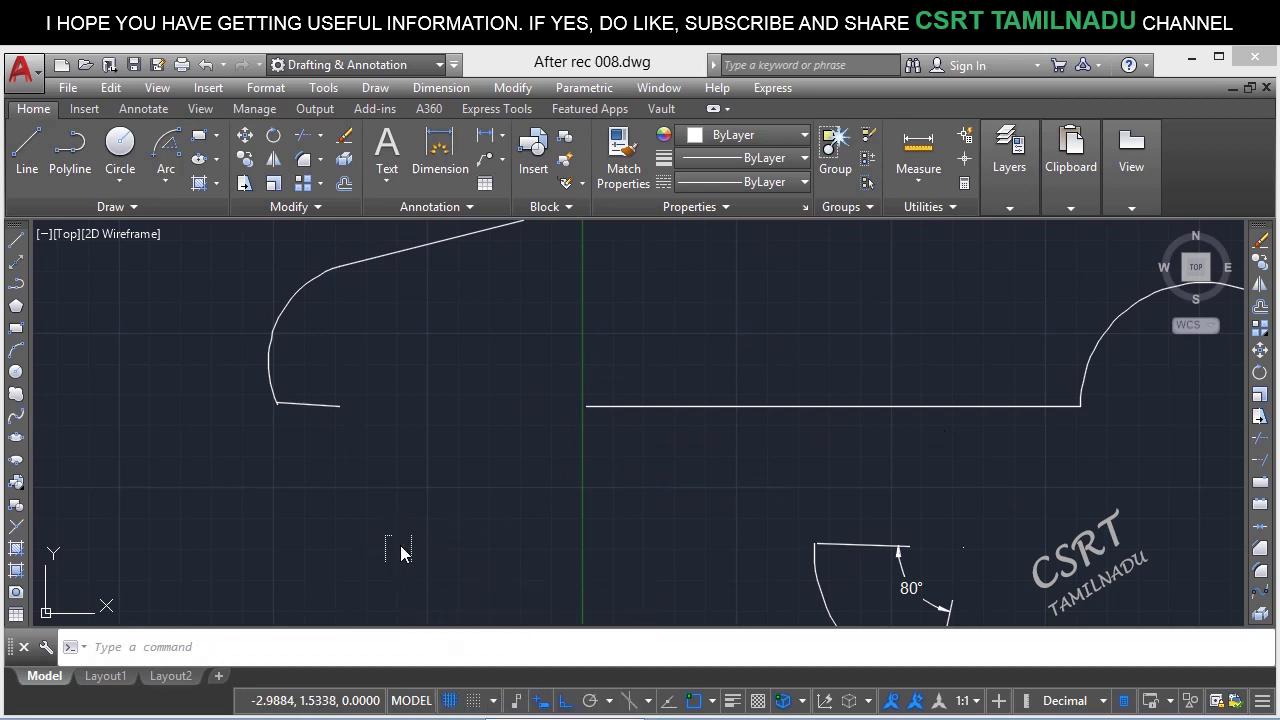
{"action": "key", "text": "Return"}
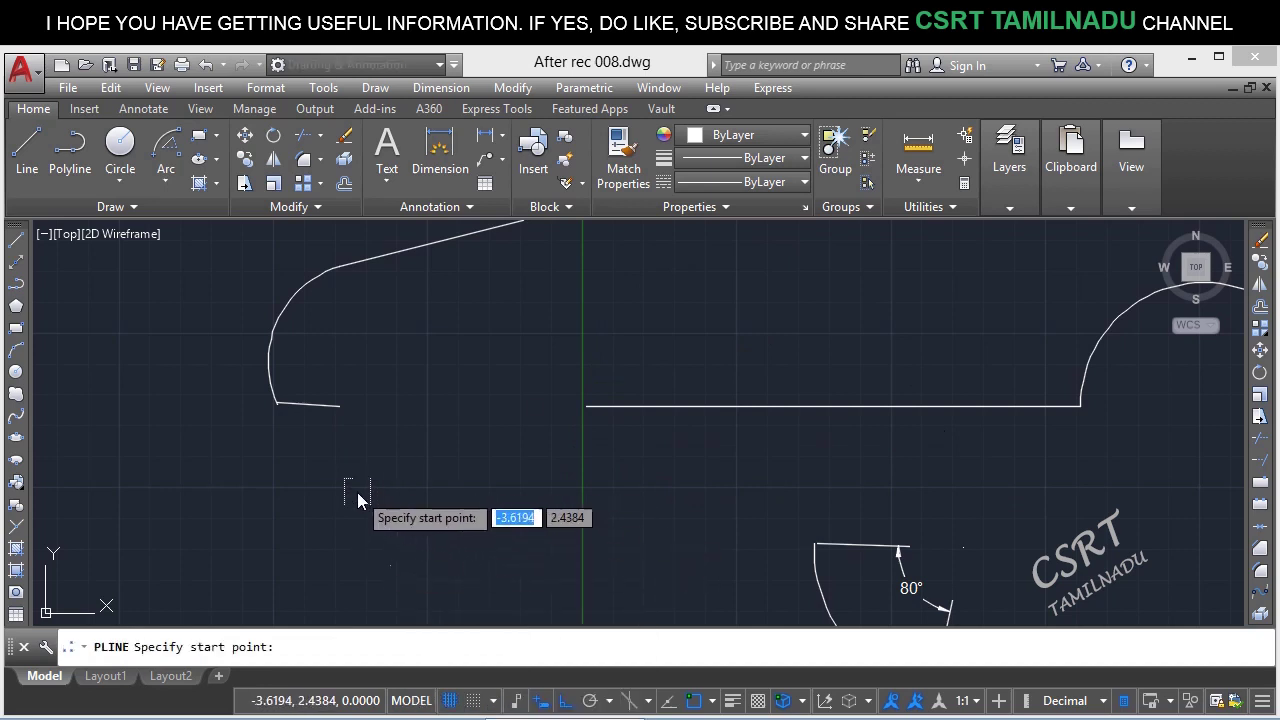
{"action": "left_click", "coordinate": [370, 413]}
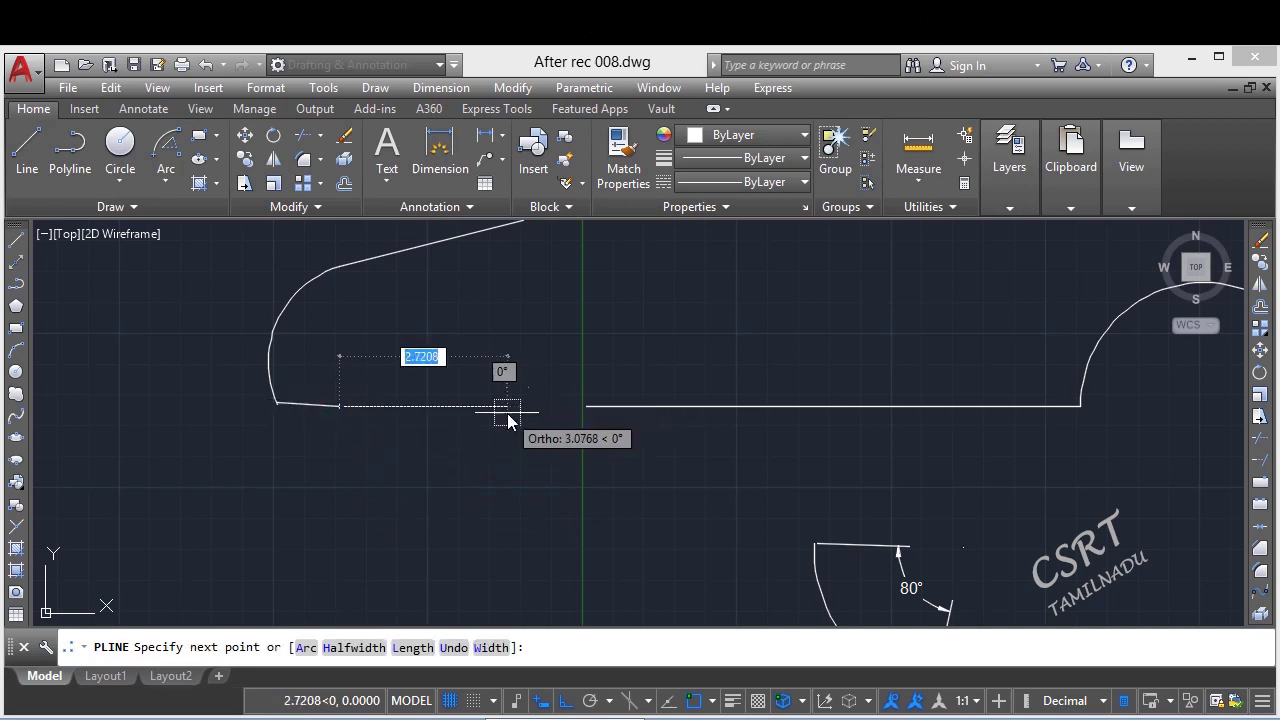
{"action": "type", "text": "a"}
{"action": "key", "text": "Return"}
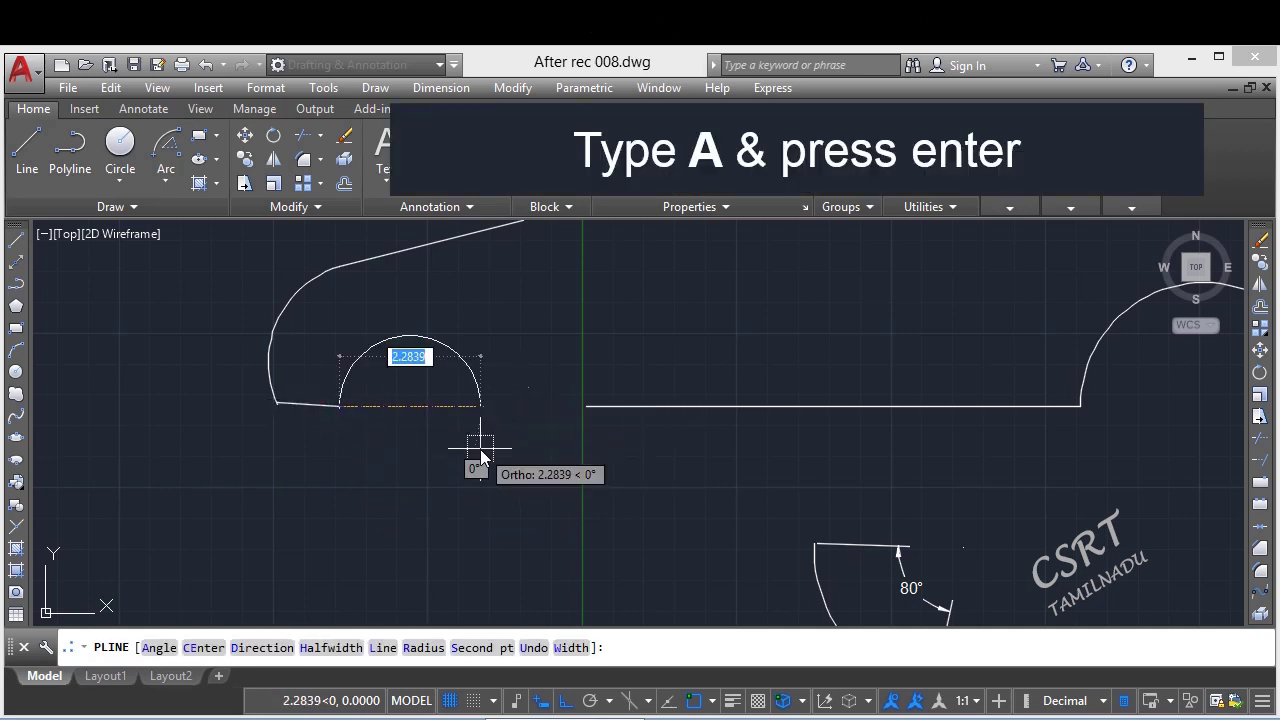
{"action": "type", "text": "r"}
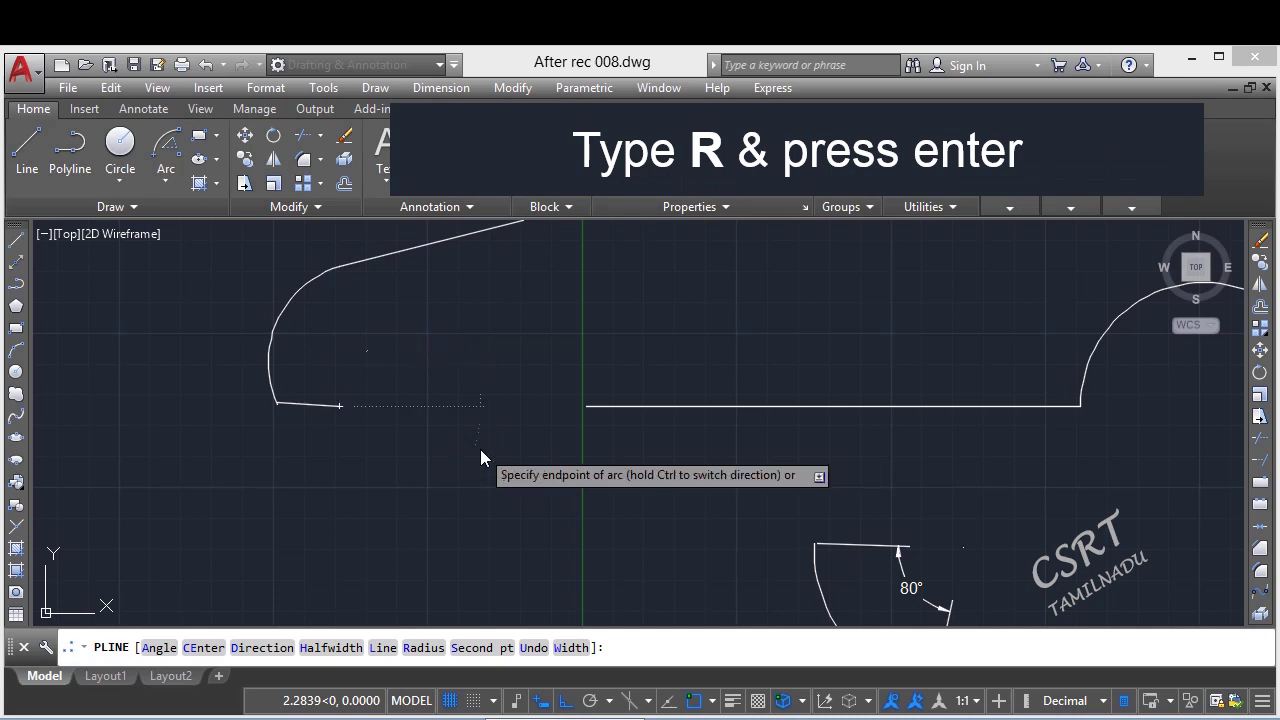
{"action": "key", "text": "Return"}
{"action": "type", "text": "2"}
{"action": "key", "text": "Return"}
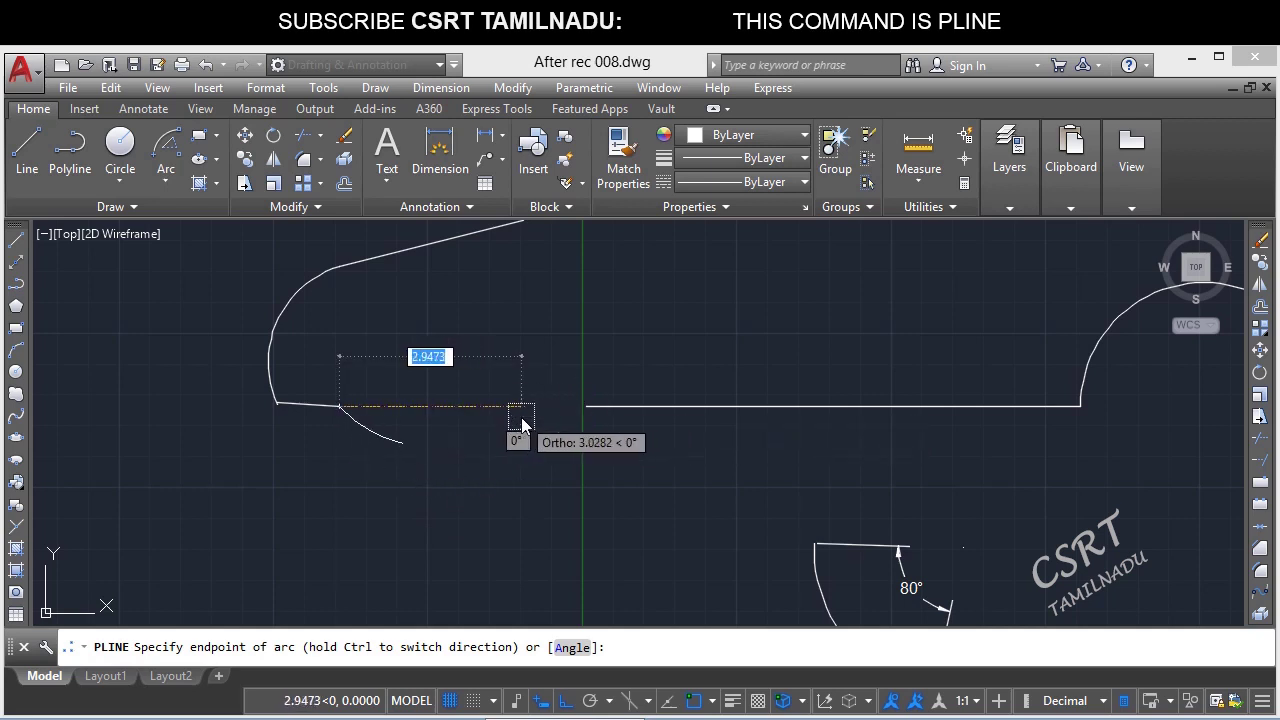
{"action": "left_click", "coordinate": [695, 412], "text": "ctrl"}
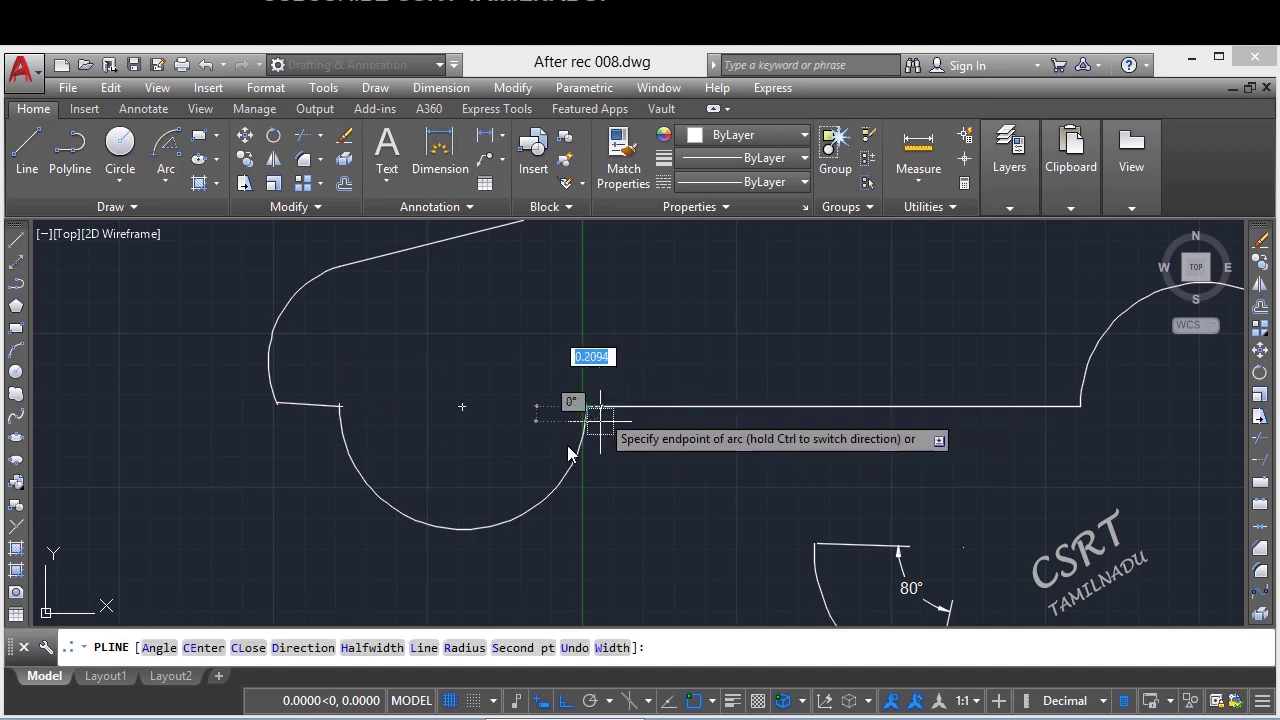
{"action": "key", "text": "Escape"}
{"action": "left_click", "coordinate": [465, 508]}
{"action": "left_click", "coordinate": [420, 572]}
{"action": "key", "text": "Delete"}
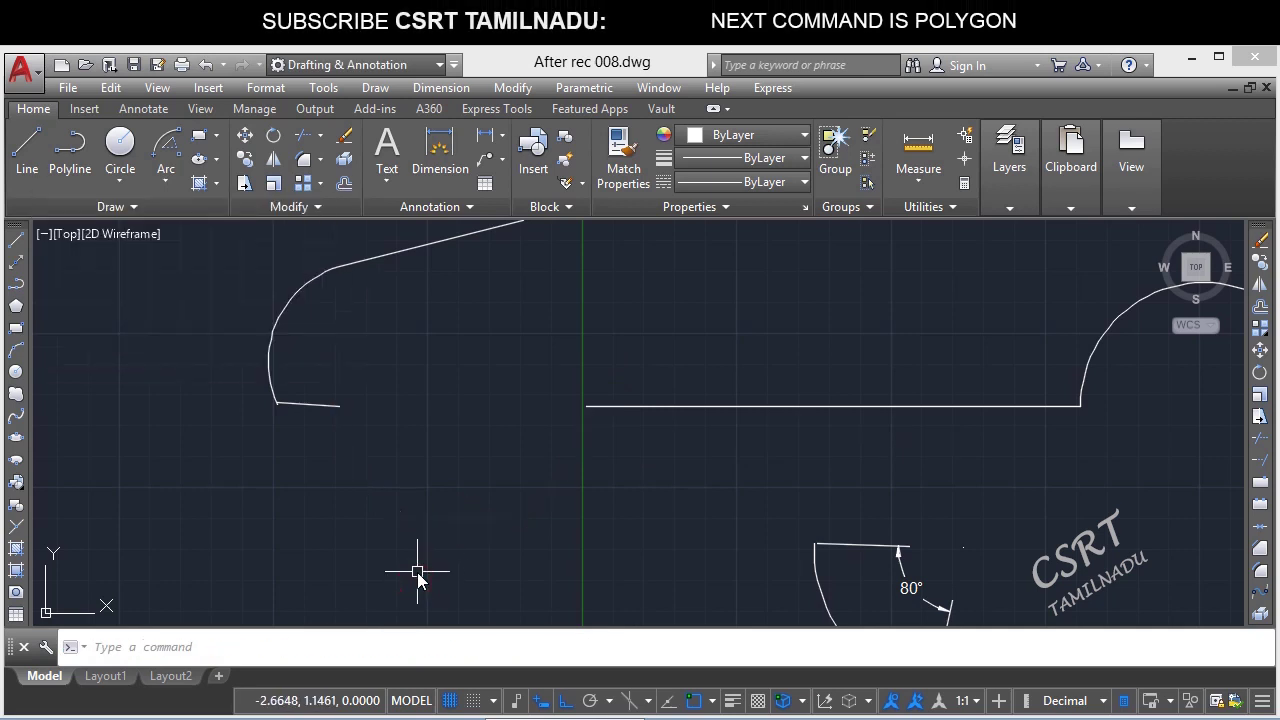
{"action": "type", "text": "pl"}
Draw a radius-2 polyline arc from the short front line's end across the wheel gap to the far line end.
{"action": "key", "text": "Return"}
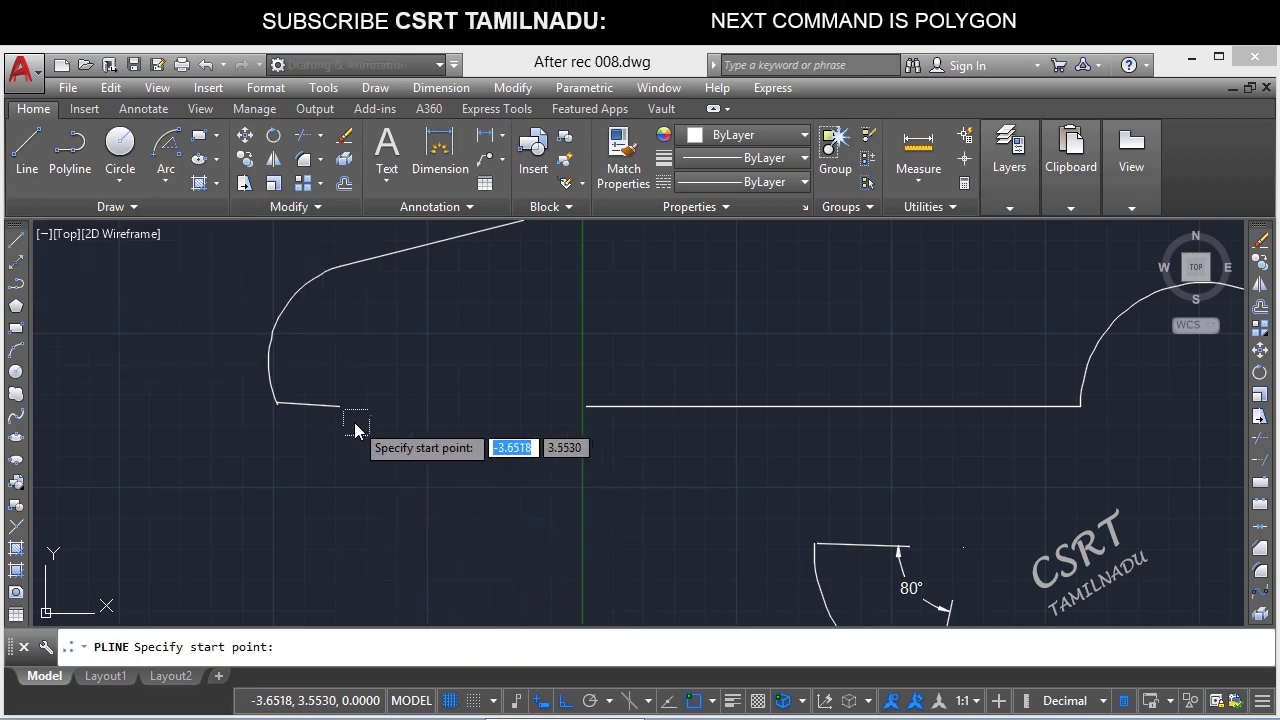
{"action": "left_click", "coordinate": [347, 407]}
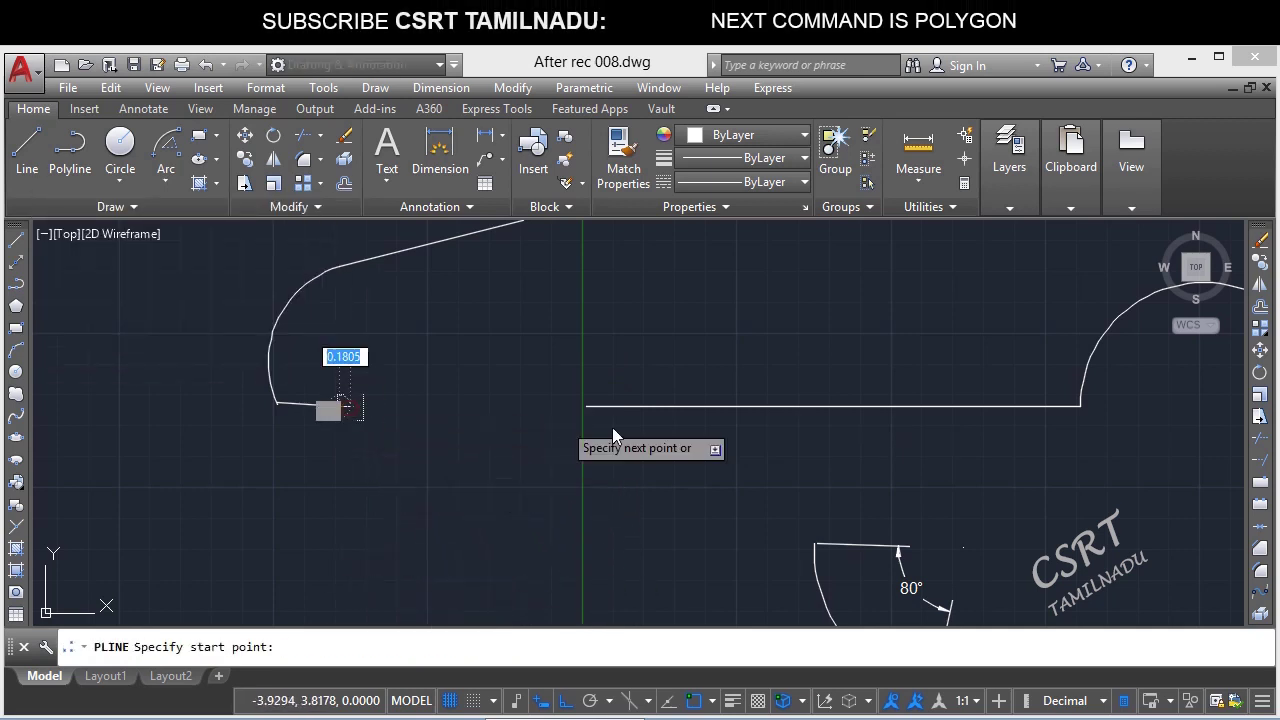
{"action": "left_click", "coordinate": [451, 445]}
{"action": "type", "text": "a"}
{"action": "key", "text": "Return"}
{"action": "type", "text": "r"}
{"action": "key", "text": "Return"}
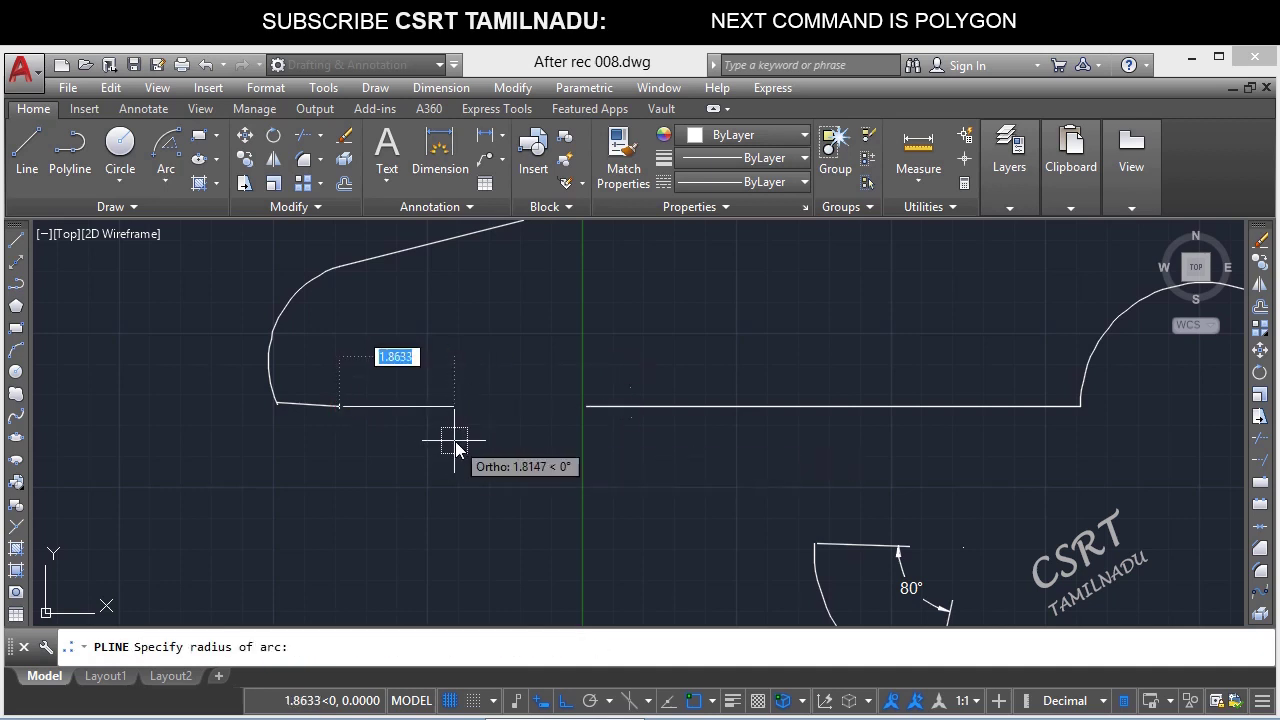
{"action": "type", "text": "2"}
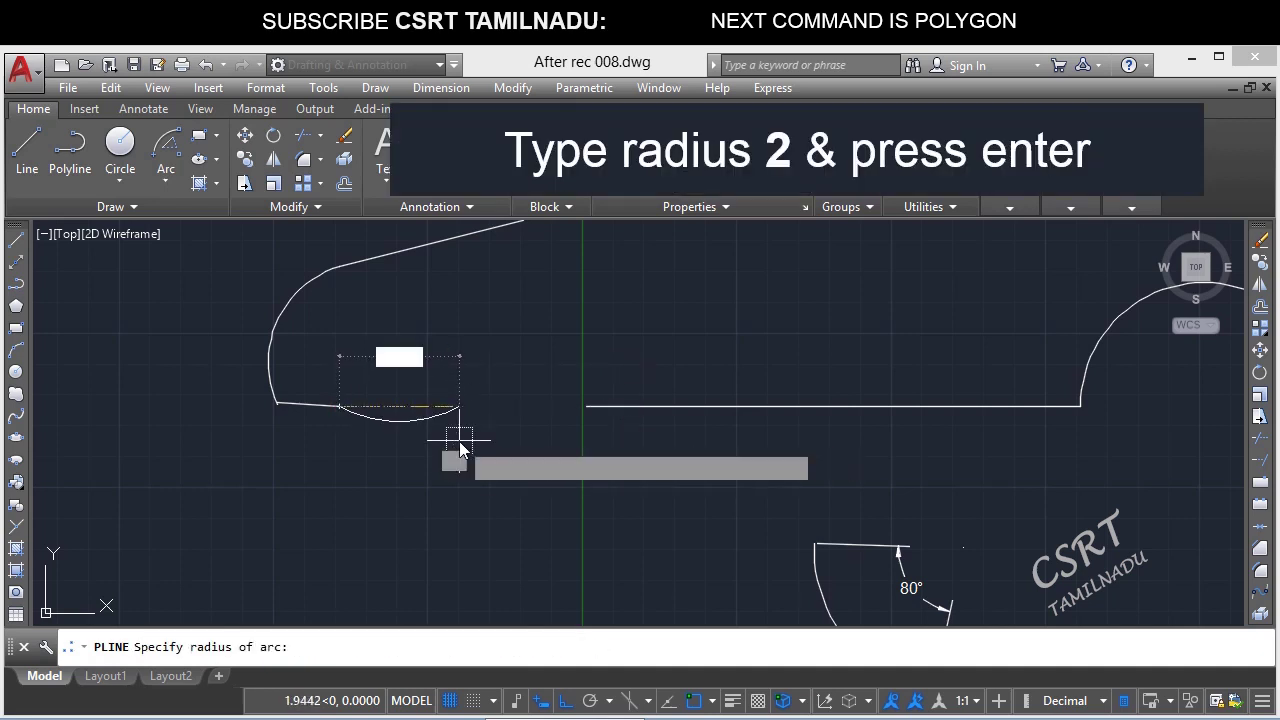
{"action": "key", "text": "Return"}
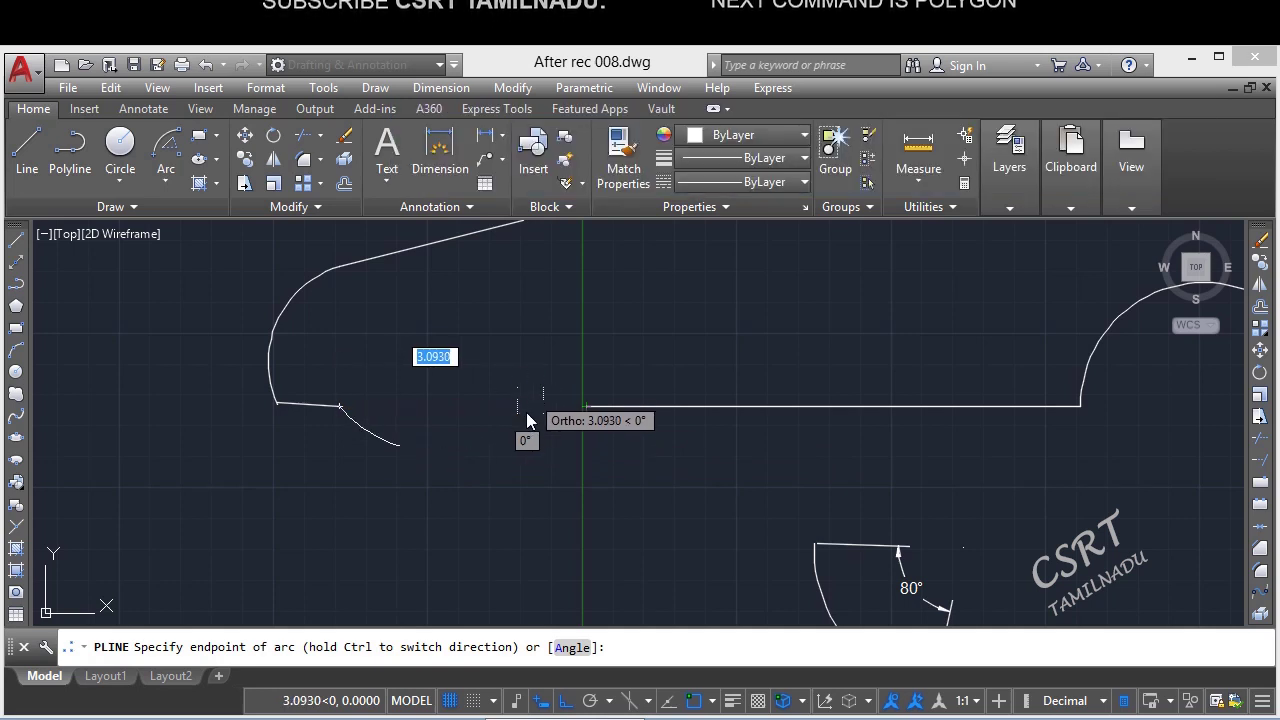
{"action": "left_click", "coordinate": [585, 412]}
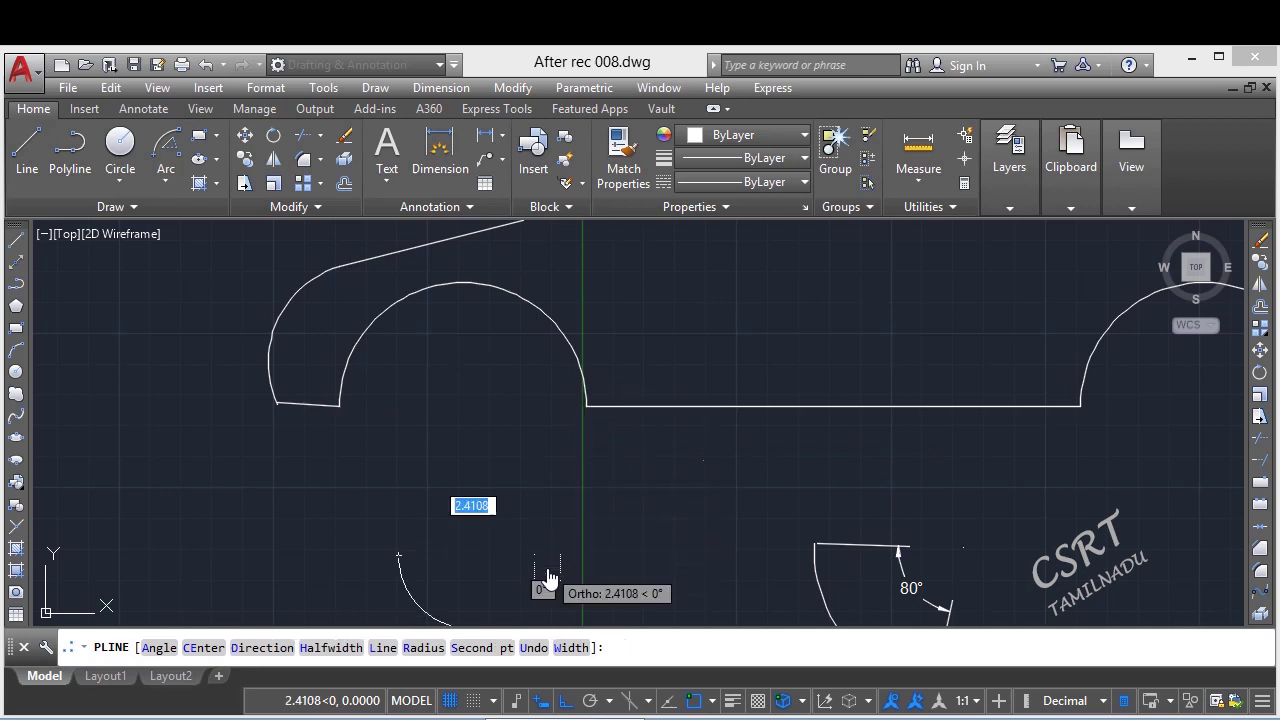
{"action": "key", "text": "Return"}
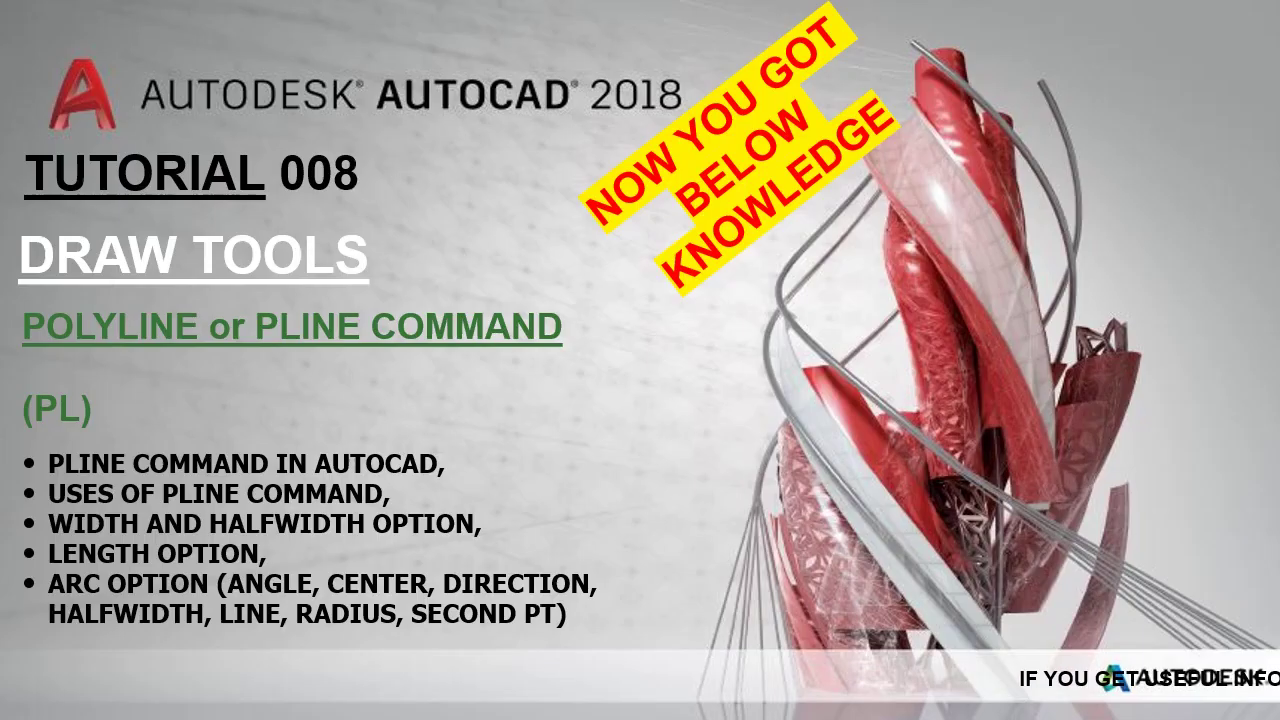